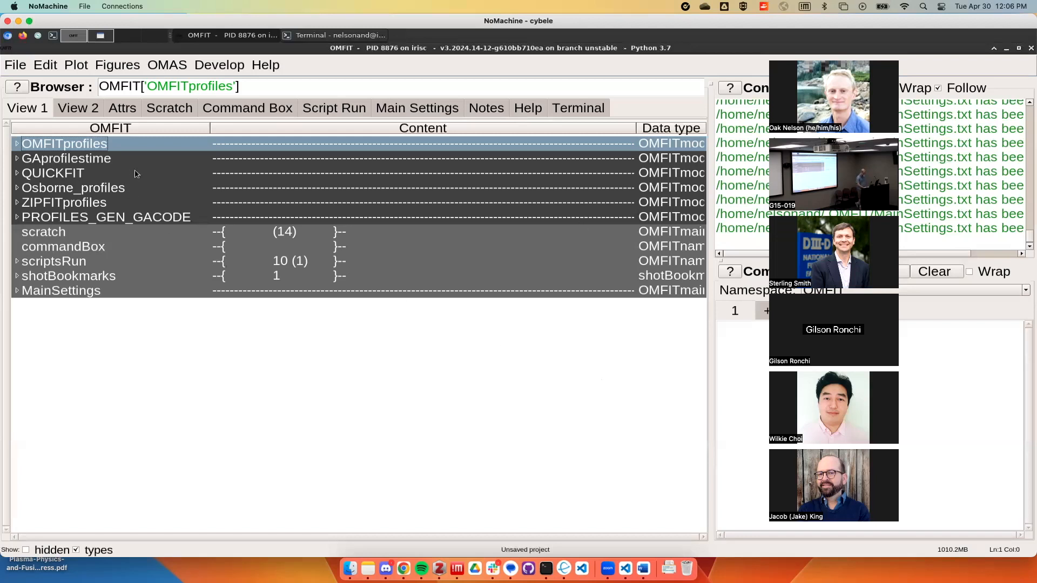
Go through the GAprofilestime, Osborne_profiles, ZIPFITprofiles, QUICKFIT and PROFILES_GEN_GACODE modules in the project tree, ending on OMFITprofiles
{"action": "left_click", "coordinate": [134, 163]}
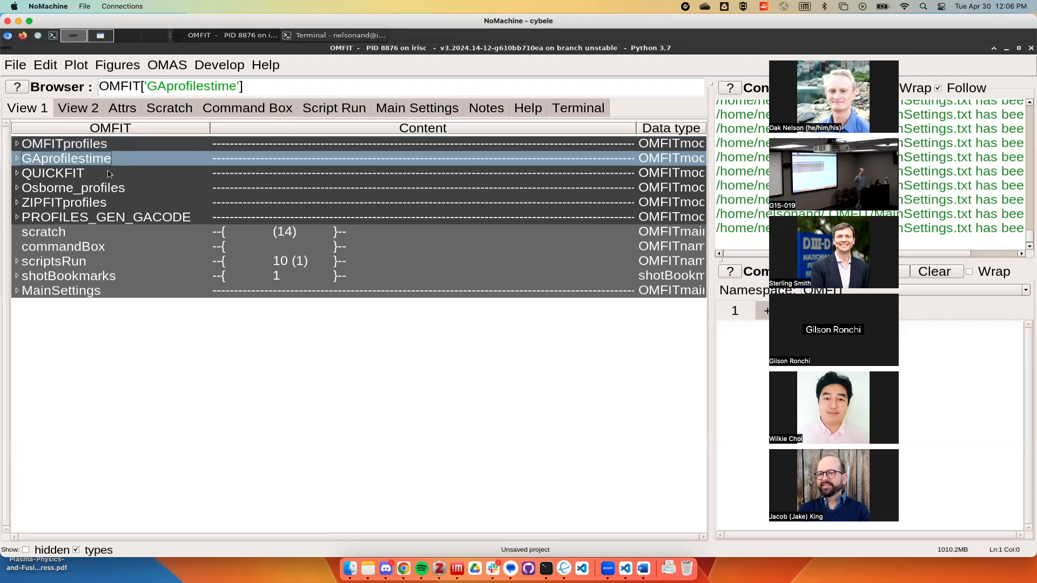
{"action": "left_click", "coordinate": [102, 194]}
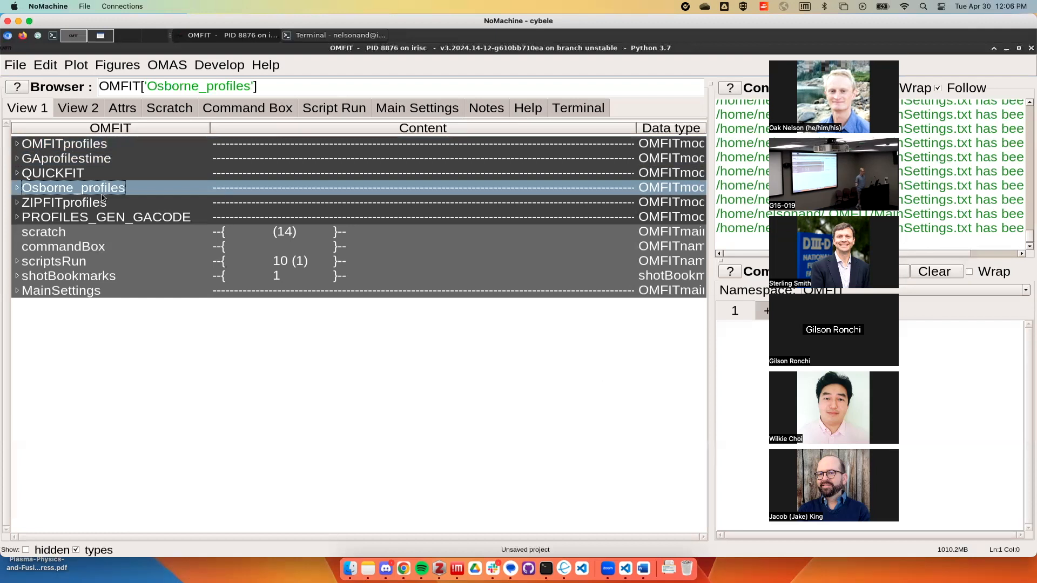
{"action": "left_click", "coordinate": [100, 202]}
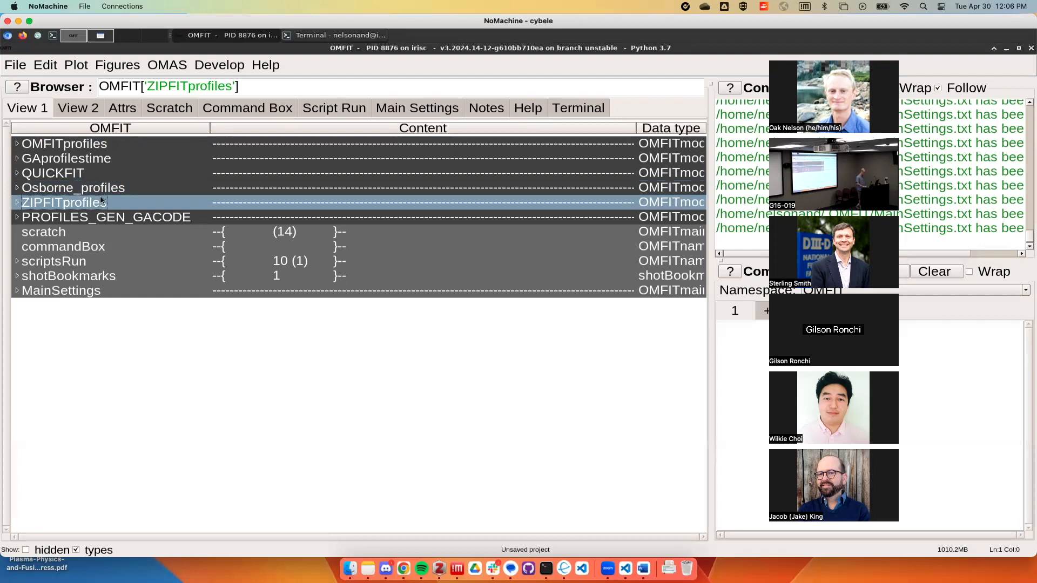
{"action": "left_click", "coordinate": [94, 173]}
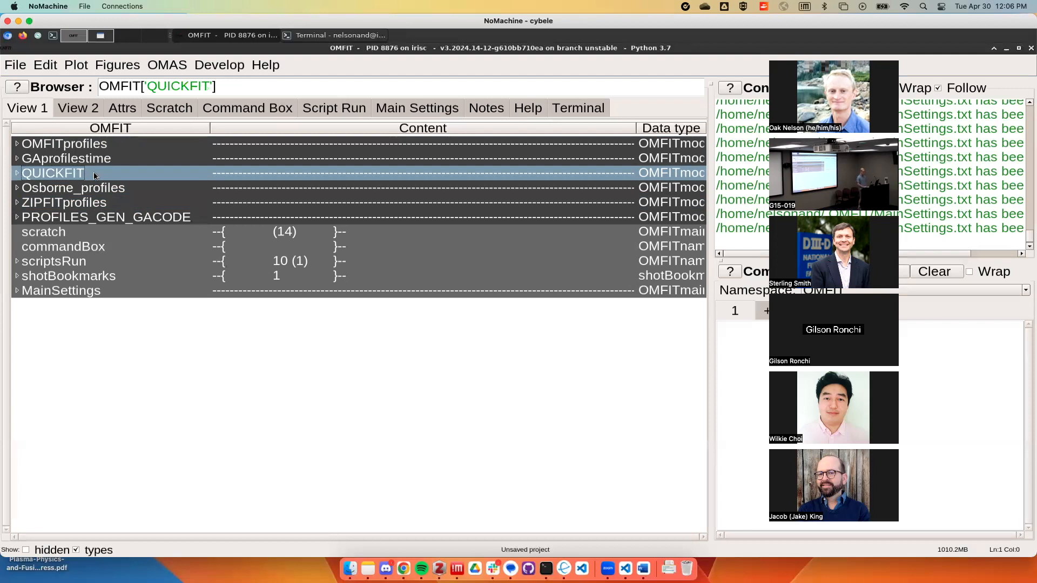
{"action": "left_click", "coordinate": [102, 218]}
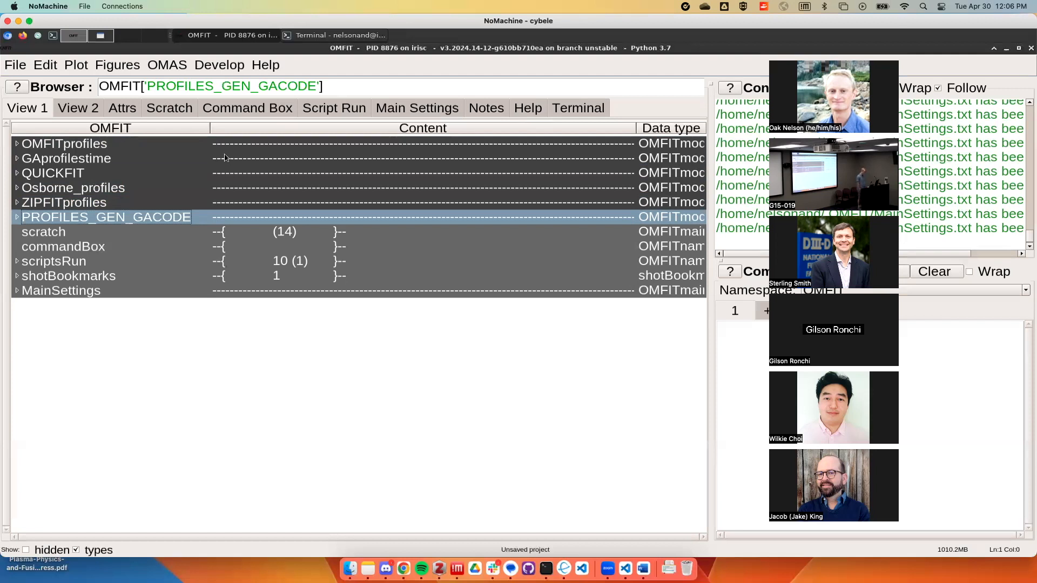
{"action": "left_click", "coordinate": [120, 145]}
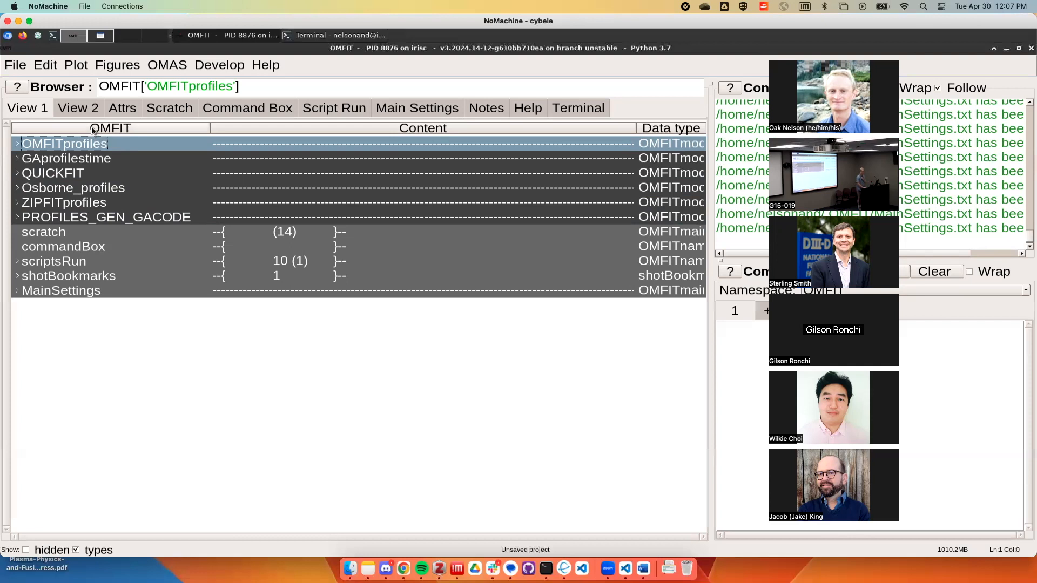
Switch to the OMFIT website in Chrome and open the physics modules list from its home page
{"action": "key", "text": "ctrl+Up"}
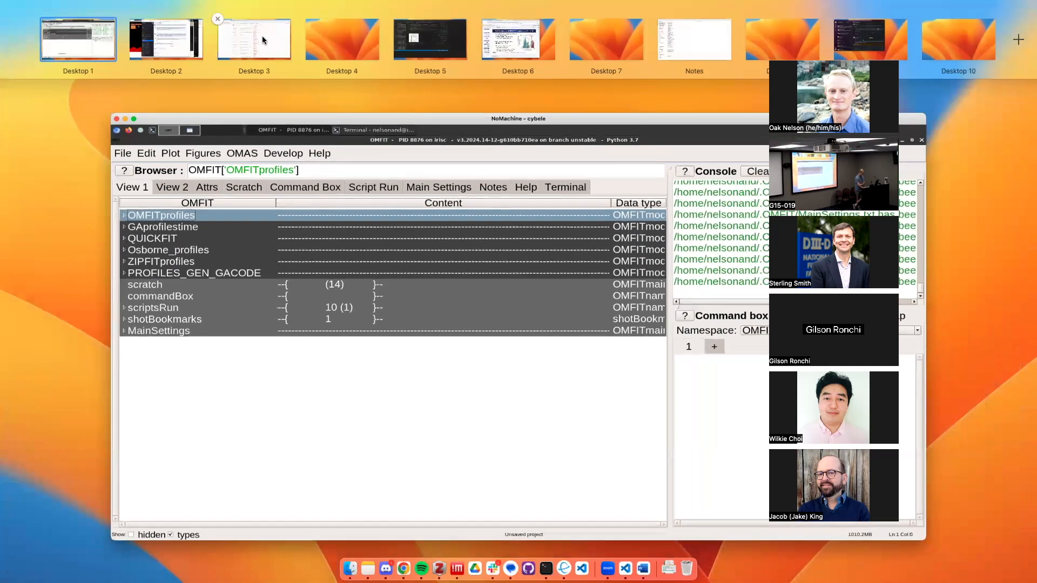
{"action": "left_click", "coordinate": [191, 36]}
{"action": "scroll", "coordinate": [189, 175], "scroll_direction": "up", "scroll_amount": 20}
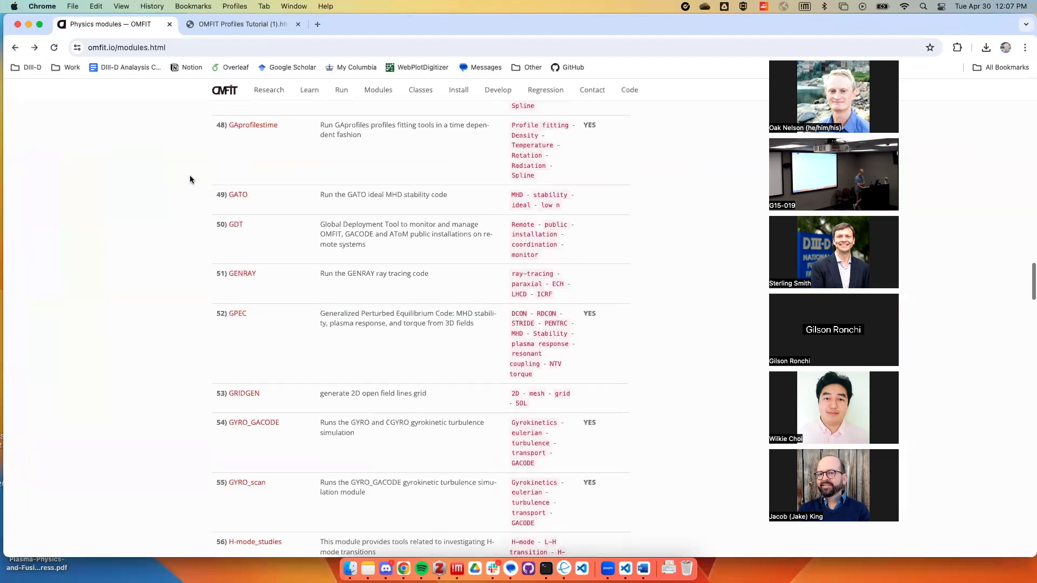
{"action": "scroll", "coordinate": [189, 175], "scroll_direction": "down", "scroll_amount": 2}
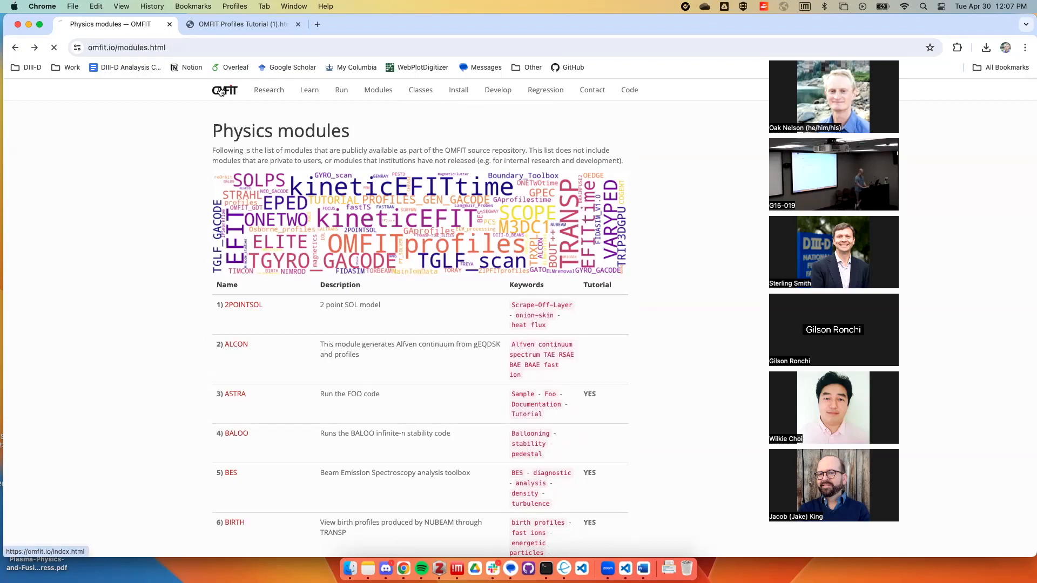
{"action": "left_click", "coordinate": [224, 90]}
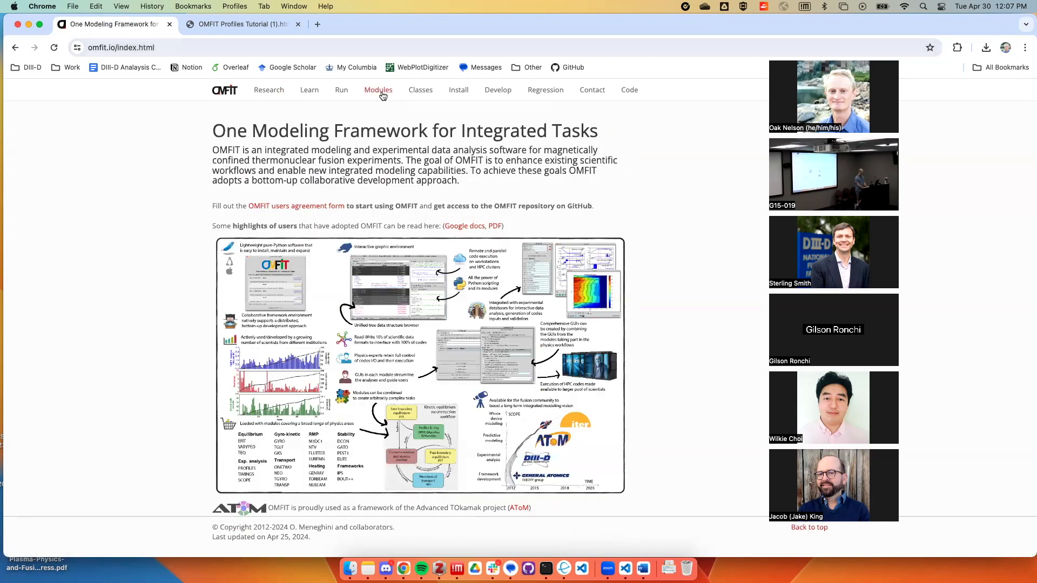
{"action": "left_click", "coordinate": [380, 92]}
{"action": "scroll", "coordinate": [370, 232], "scroll_direction": "down", "scroll_amount": 20}
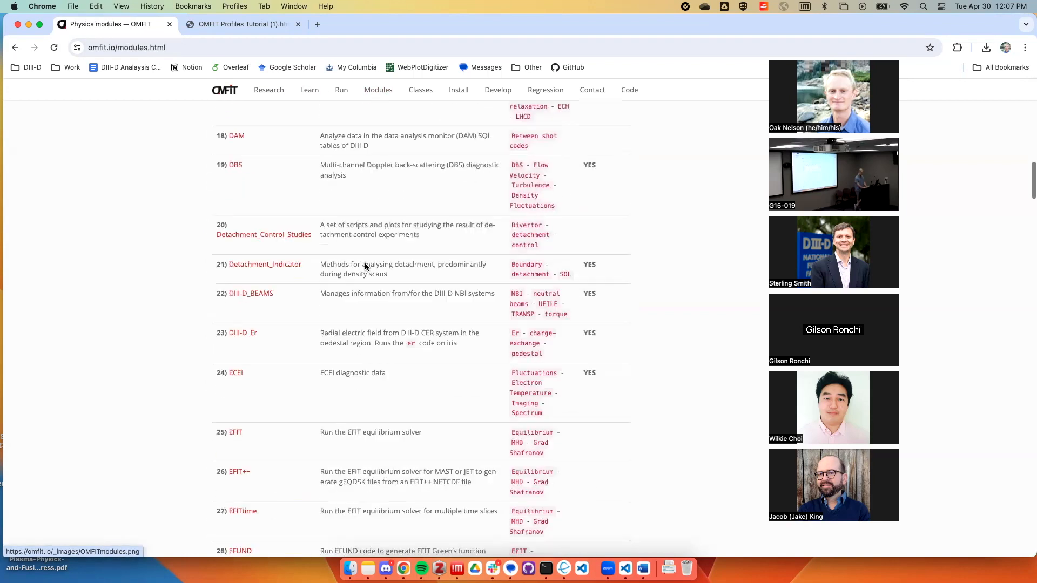
Find "OMFITpro" in the physics modules list and open the OMFITprofiles module page
{"action": "key", "text": "super+f"}
{"action": "type", "text": "OMFI"}
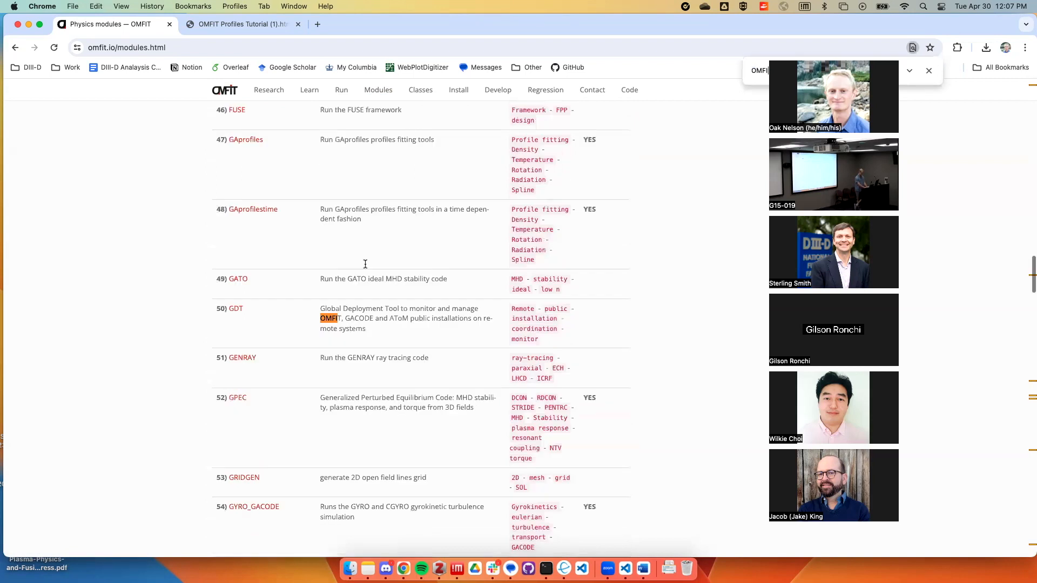
{"action": "type", "text": "Tpro"}
{"action": "left_click", "coordinate": [262, 323]}
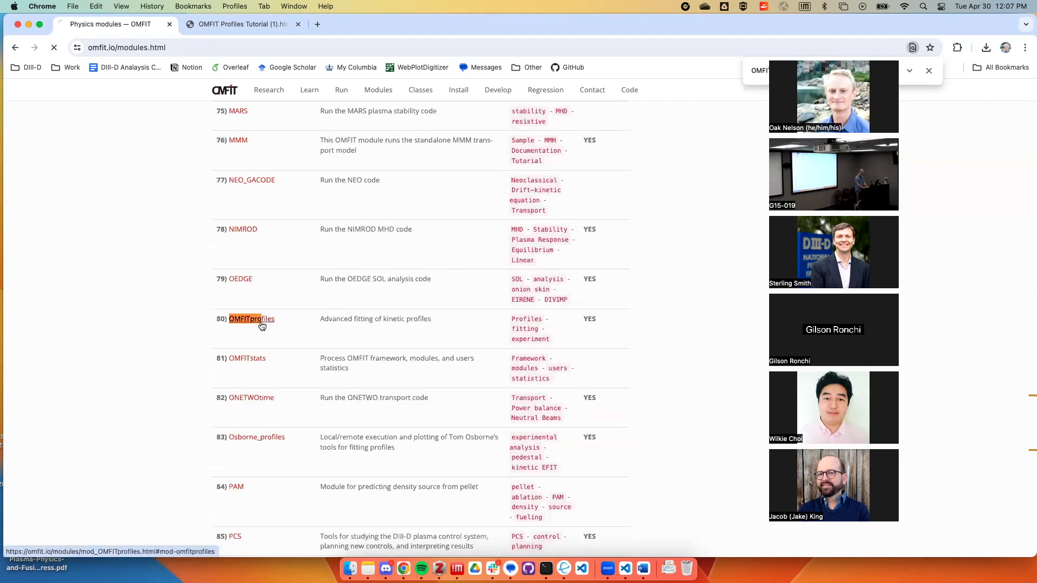
Read the OMFITprofiles long description and typical workflows, highlighting passages from data binning to calculation of derived quantities
{"action": "scroll", "coordinate": [303, 330], "scroll_direction": "down", "scroll_amount": 5}
{"action": "left_click_drag", "start_coordinate": [254, 286], "coordinate": [353, 379]}
{"action": "scroll", "coordinate": [353, 380], "scroll_direction": "down", "scroll_amount": 2}
{"action": "left_click_drag", "start_coordinate": [276, 362], "coordinate": [286, 391]}
{"action": "scroll", "coordinate": [288, 390], "scroll_direction": "down", "scroll_amount": 2}
{"action": "scroll", "coordinate": [288, 390], "scroll_direction": "down", "scroll_amount": 5}
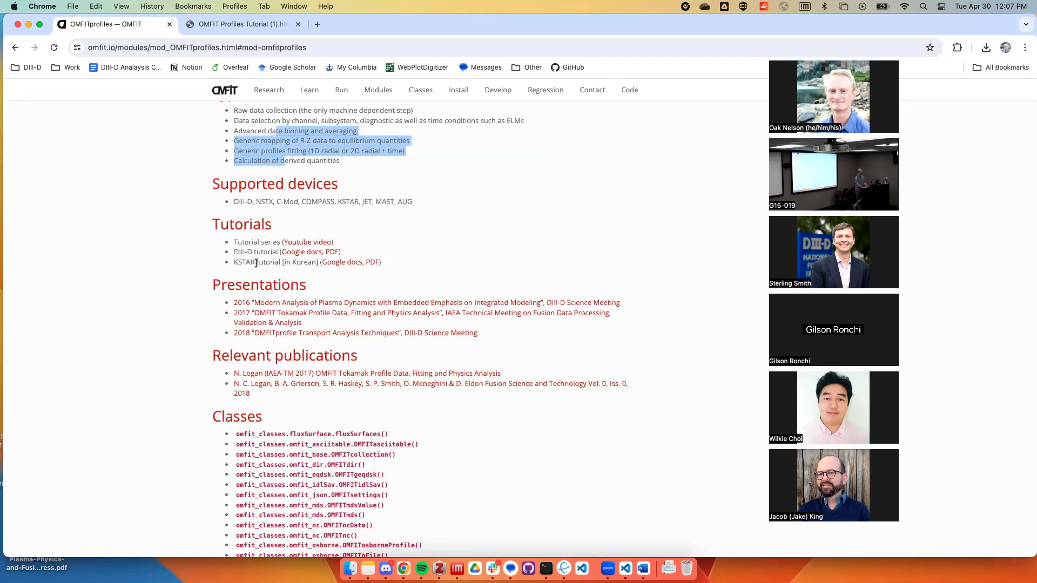
Examine the list of contributors on the OMFITprofiles module page
{"action": "scroll", "coordinate": [256, 263], "scroll_direction": "down", "scroll_amount": 15}
{"action": "scroll", "coordinate": [257, 264], "scroll_direction": "up", "scroll_amount": 5}
{"action": "scroll", "coordinate": [257, 263], "scroll_direction": "down", "scroll_amount": 3}
{"action": "scroll", "coordinate": [257, 263], "scroll_direction": "up", "scroll_amount": 1}
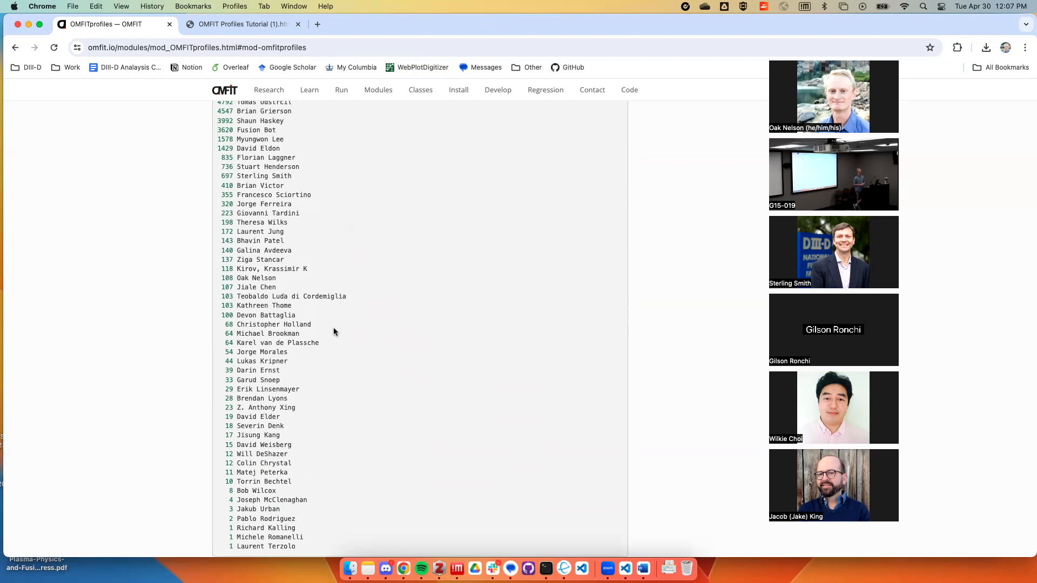
{"action": "scroll", "coordinate": [334, 332], "scroll_direction": "up", "scroll_amount": 3}
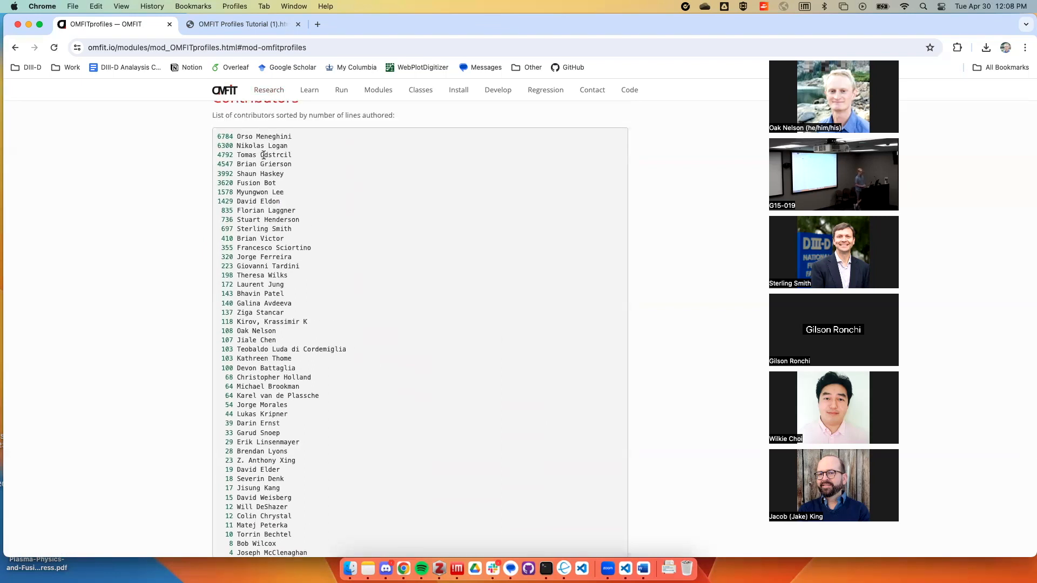
{"action": "scroll", "coordinate": [264, 155], "scroll_direction": "down", "scroll_amount": 3}
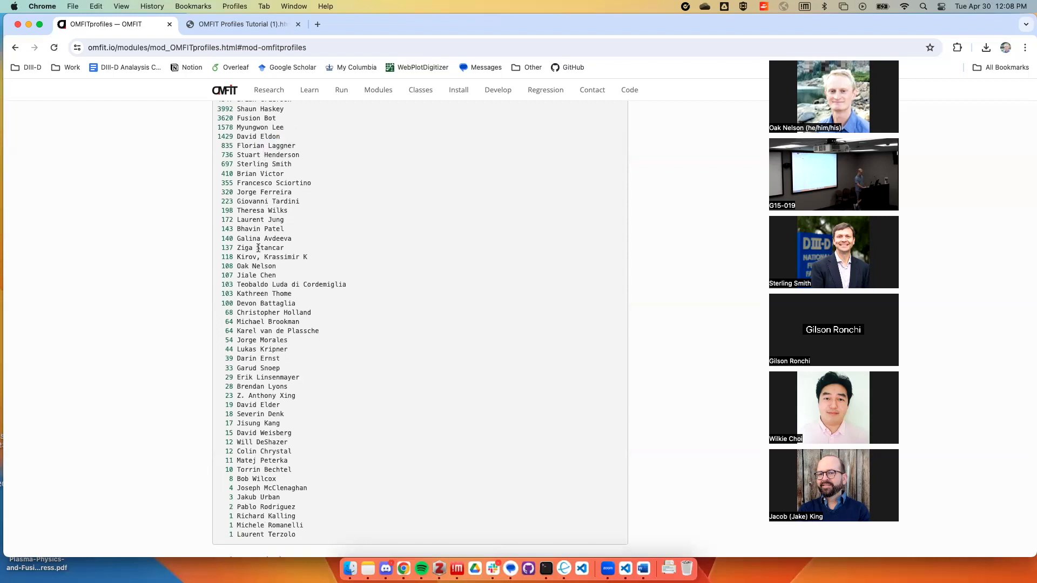
{"action": "scroll", "coordinate": [280, 326], "scroll_direction": "down", "scroll_amount": 3}
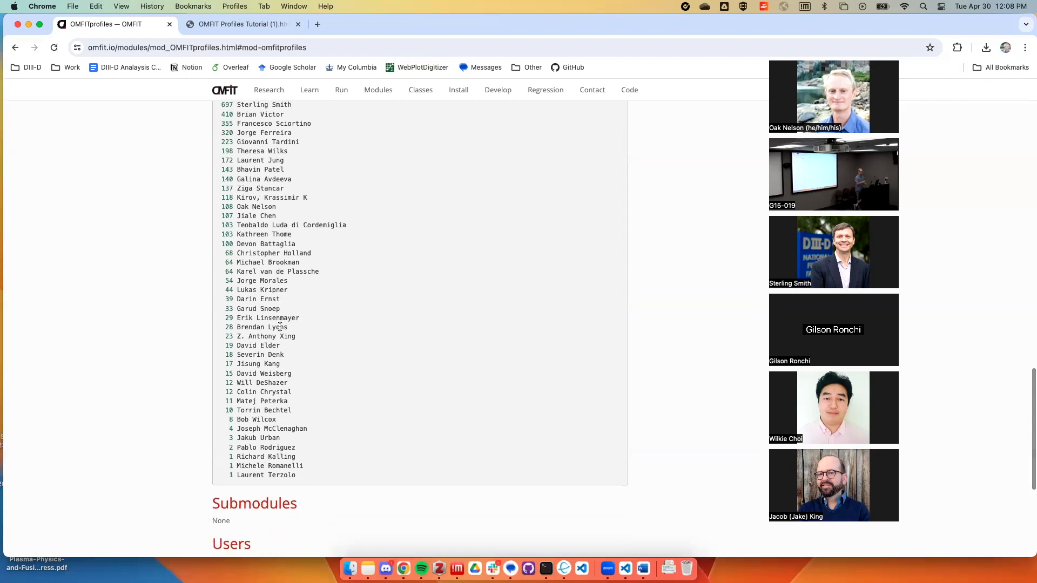
{"action": "scroll", "coordinate": [280, 326], "scroll_direction": "up", "scroll_amount": 3}
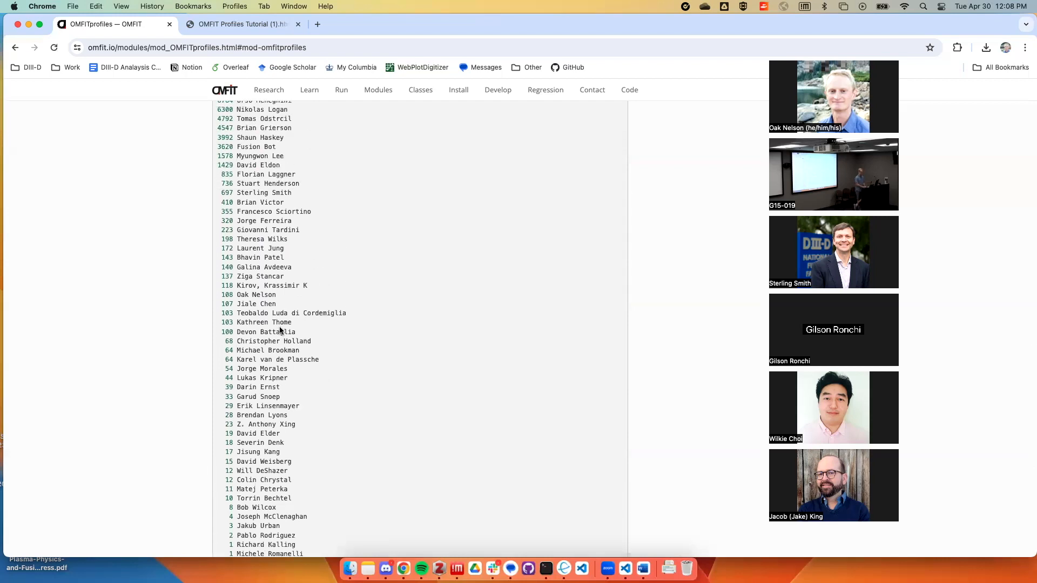
{"action": "scroll", "coordinate": [280, 331], "scroll_direction": "up", "scroll_amount": 15}
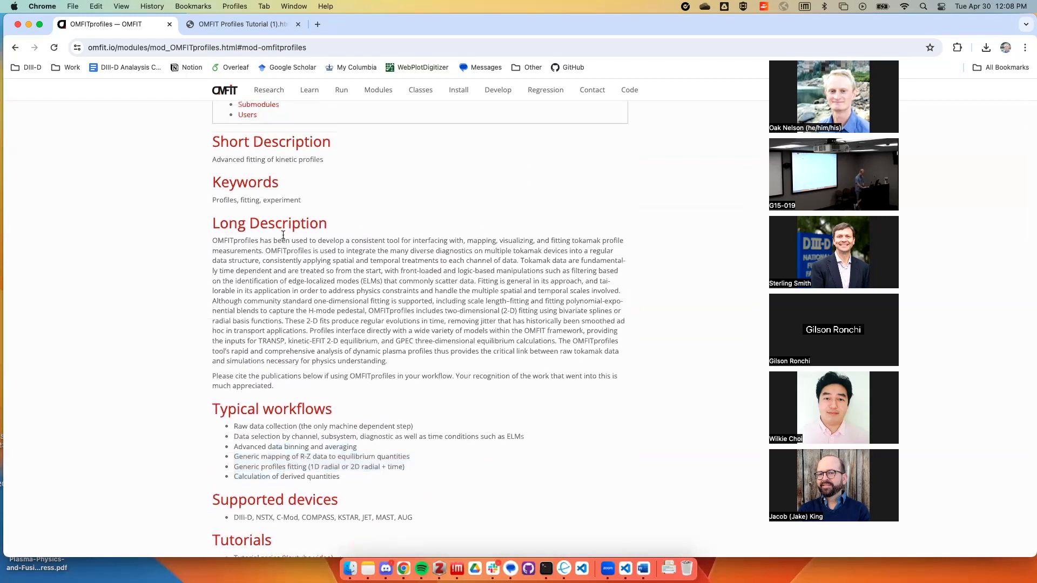
Glance at the OMFIT Profiles Tutorial document and locate the tutorial links on the OMFITprofiles module page
{"action": "left_click", "coordinate": [222, 31]}
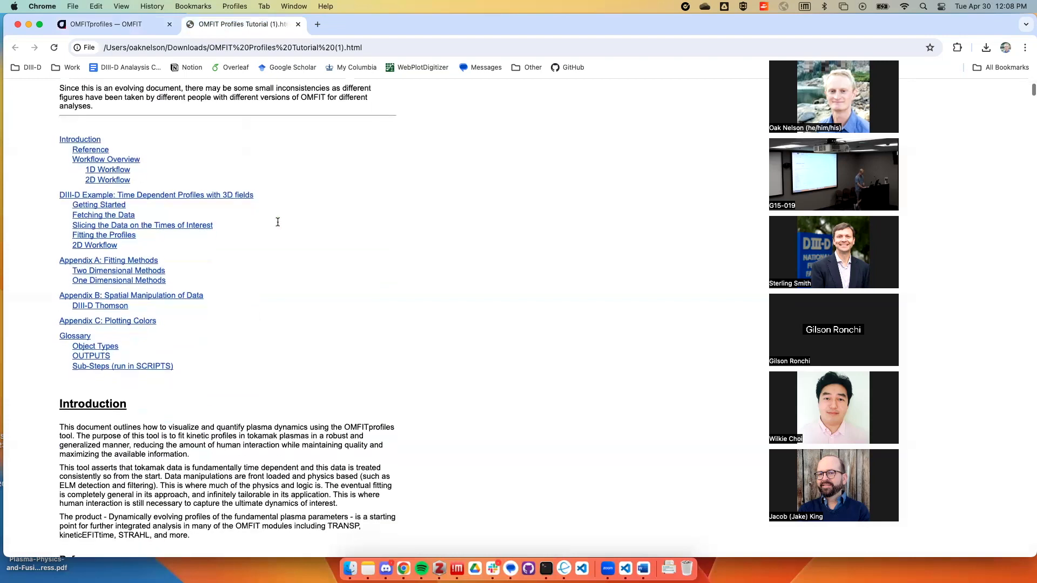
{"action": "left_click", "coordinate": [146, 22]}
{"action": "scroll", "coordinate": [271, 238], "scroll_direction": "up", "scroll_amount": 5}
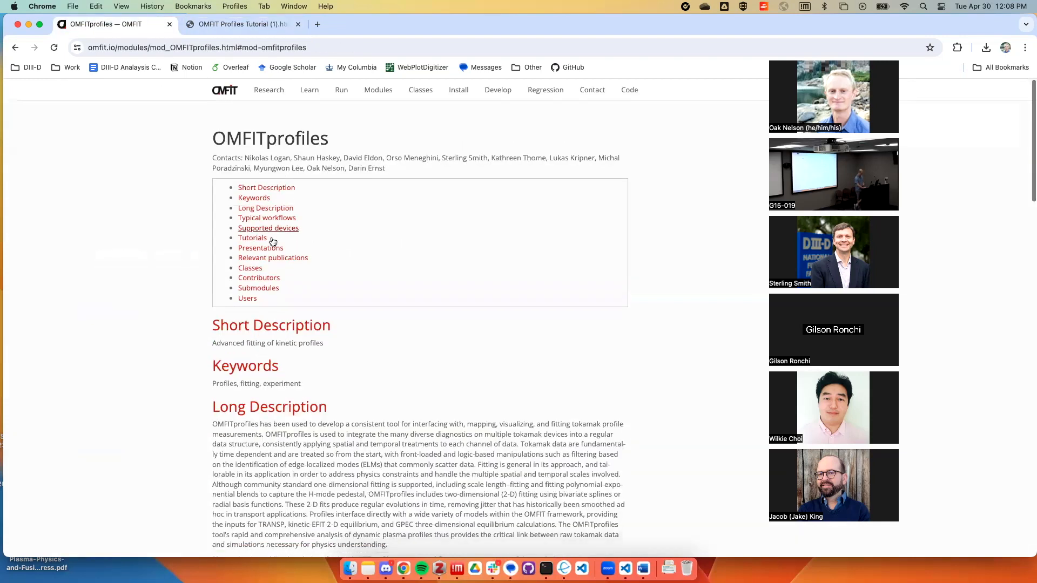
{"action": "scroll", "coordinate": [430, 203], "scroll_direction": "down", "scroll_amount": 10}
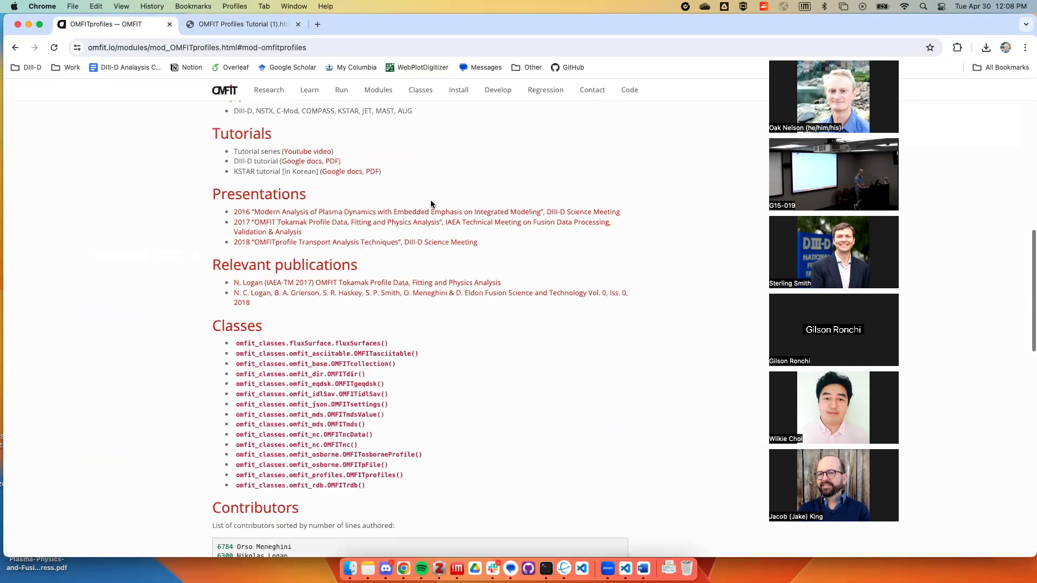
{"action": "scroll", "coordinate": [346, 243], "scroll_direction": "up", "scroll_amount": 2}
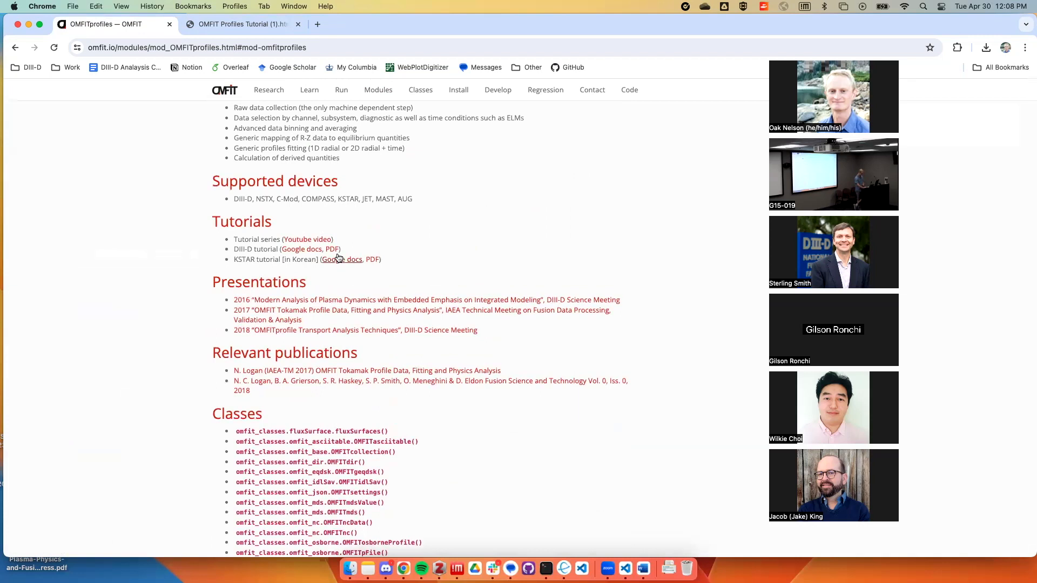
Skim the OMFIT Profiles Tutorial document through its workflow and data fetching sections and return to the introduction
{"action": "left_click", "coordinate": [235, 25]}
{"action": "scroll", "coordinate": [274, 247], "scroll_direction": "down", "scroll_amount": 7}
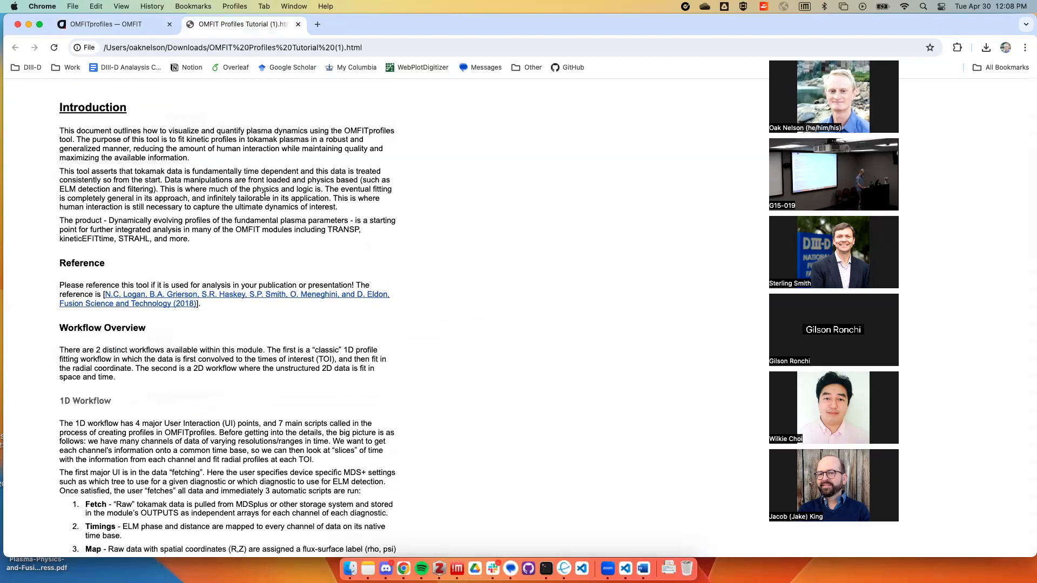
{"action": "scroll", "coordinate": [265, 194], "scroll_direction": "down", "scroll_amount": 15}
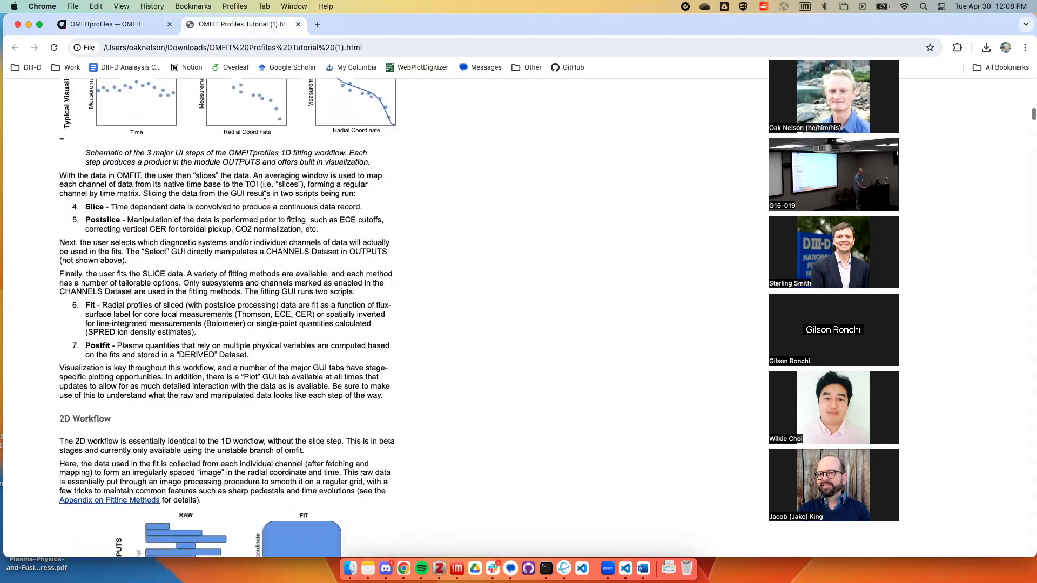
{"action": "scroll", "coordinate": [265, 194], "scroll_direction": "down", "scroll_amount": 20}
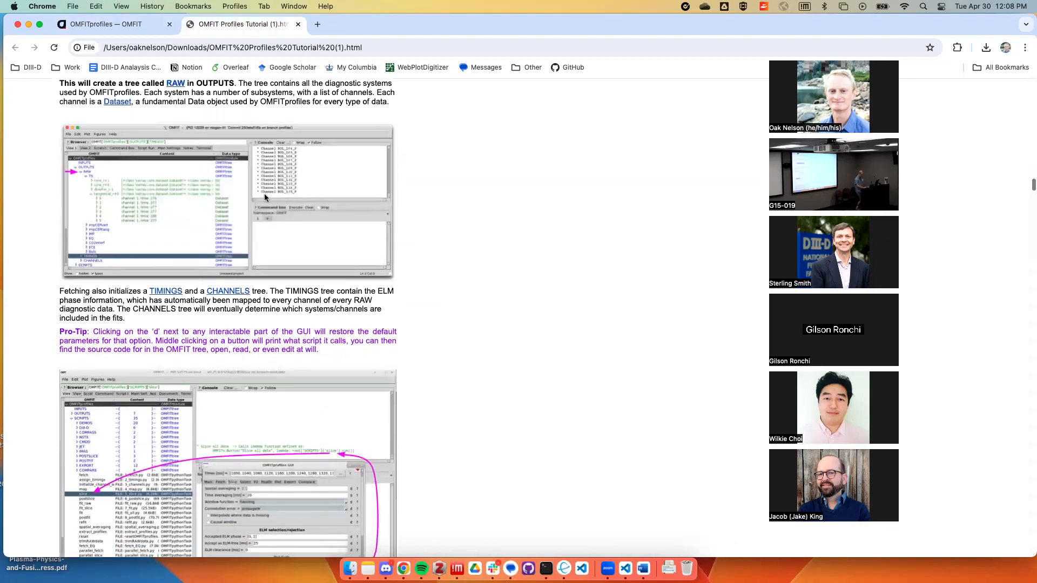
{"action": "scroll", "coordinate": [265, 198], "scroll_direction": "down", "scroll_amount": 3}
{"action": "scroll", "coordinate": [264, 198], "scroll_direction": "up", "scroll_amount": 20}
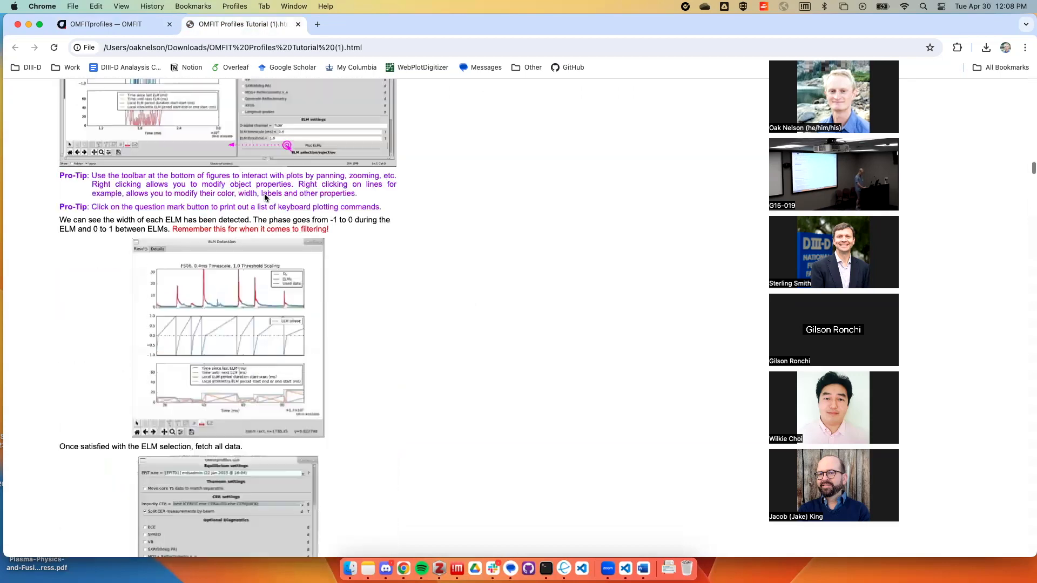
{"action": "scroll", "coordinate": [264, 198], "scroll_direction": "up", "scroll_amount": 15}
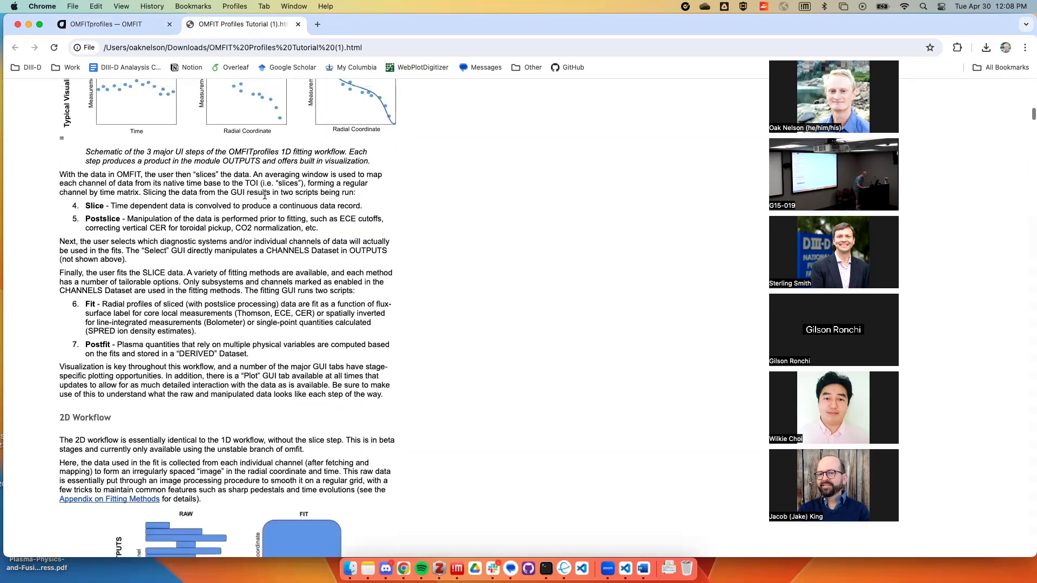
{"action": "scroll", "coordinate": [264, 197], "scroll_direction": "up", "scroll_amount": 10}
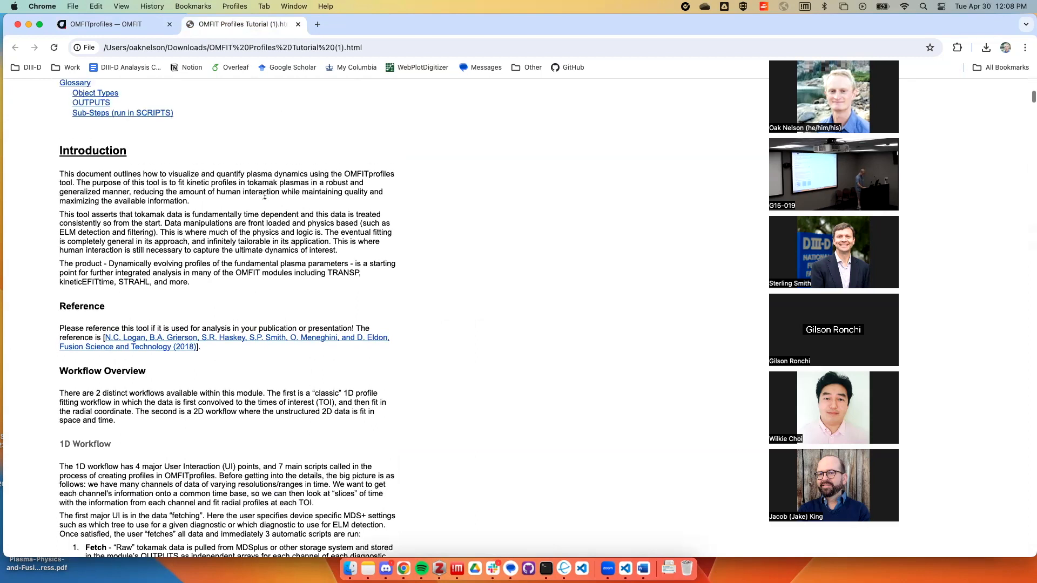
Review the tutorial's Workflow Overview and highlight the phrase "2 distinct workflows available within this module."
{"action": "scroll", "coordinate": [265, 196], "scroll_direction": "down", "scroll_amount": 1}
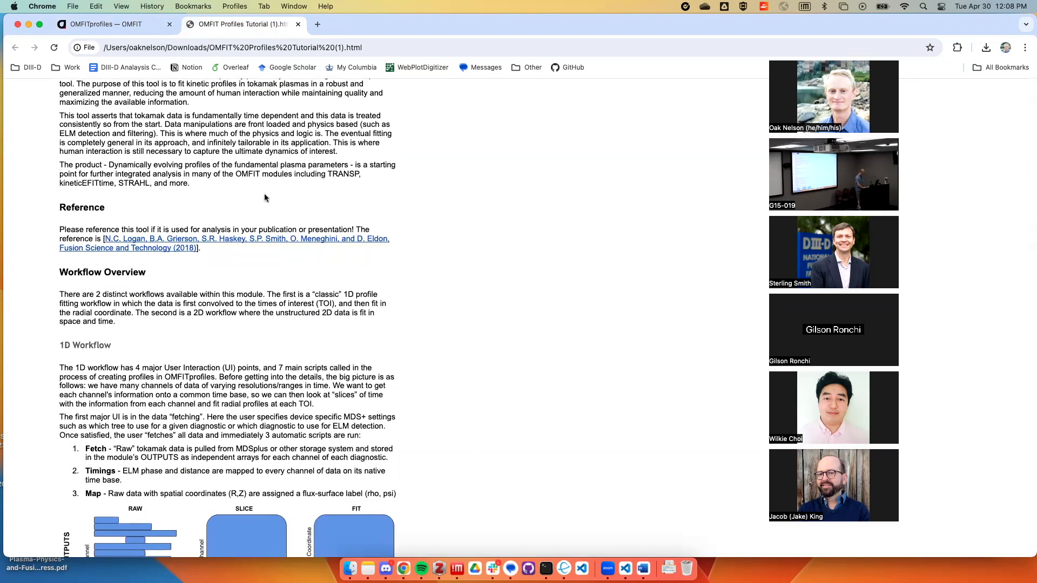
{"action": "scroll", "coordinate": [265, 198], "scroll_direction": "down", "scroll_amount": 5}
{"action": "scroll", "coordinate": [166, 207], "scroll_direction": "up", "scroll_amount": 10}
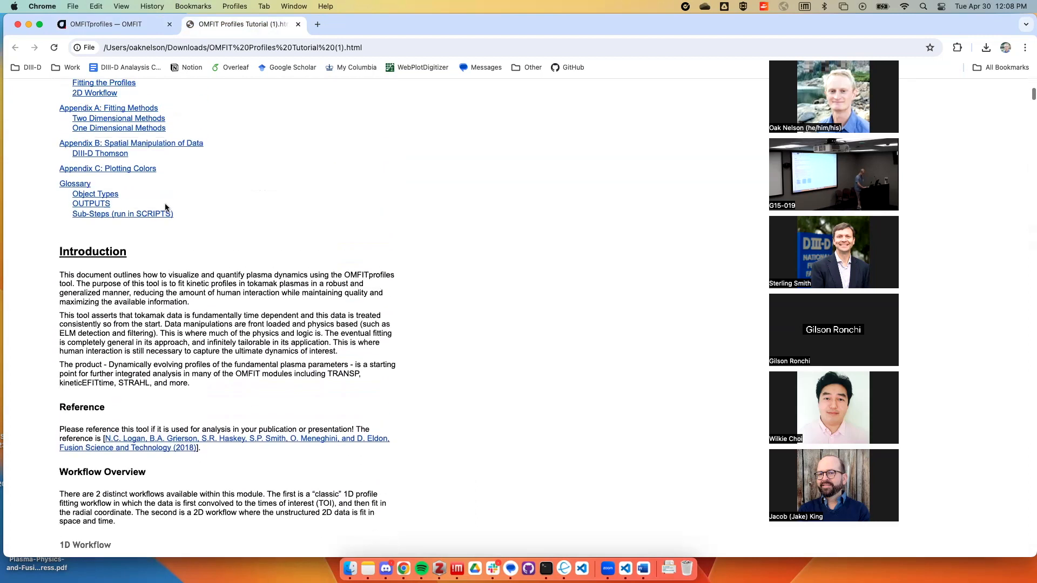
{"action": "scroll", "coordinate": [113, 343], "scroll_direction": "down", "scroll_amount": 6}
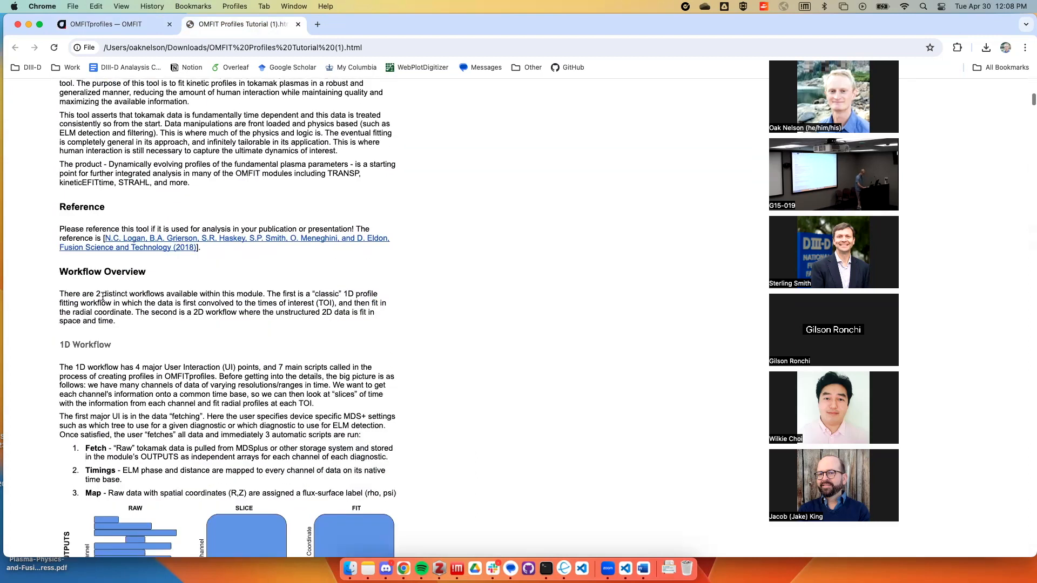
{"action": "left_click_drag", "start_coordinate": [95, 298], "coordinate": [264, 295]}
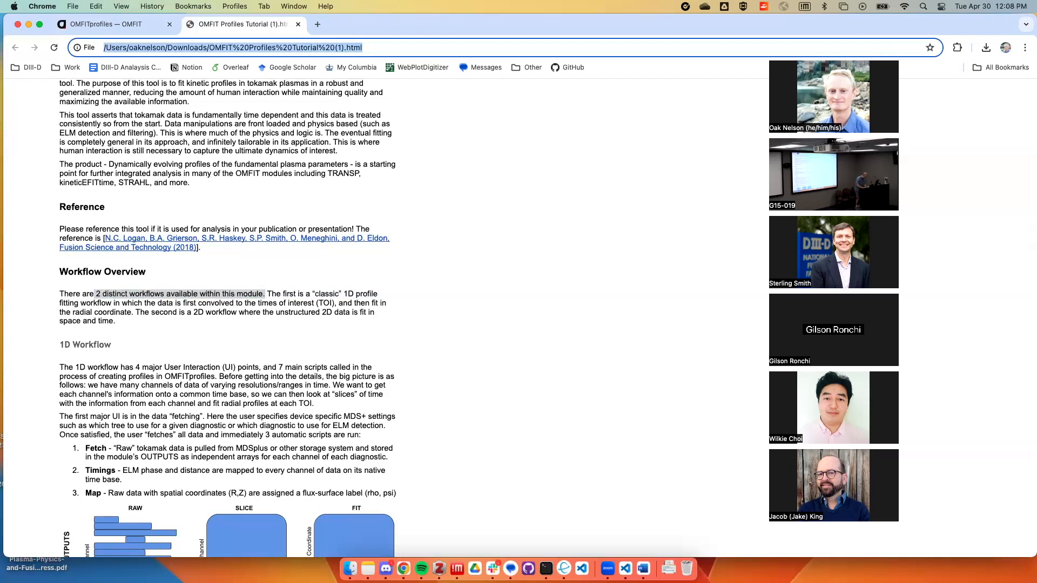
{"action": "triple_click", "coordinate": [891, 51]}
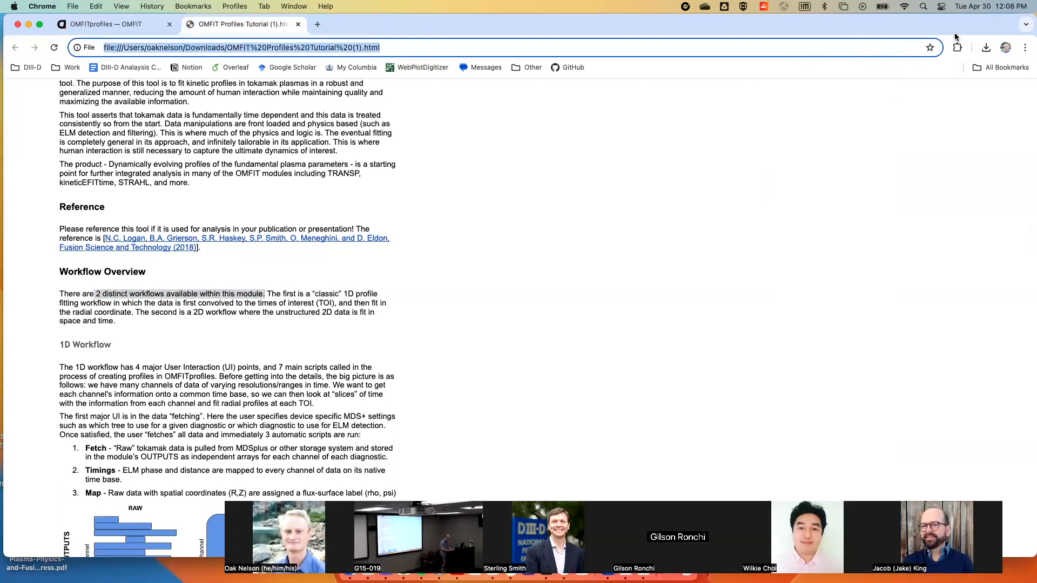
Enlarge the tutorial page by four zoom levels and return to its Workflow Overview section
{"action": "left_click", "coordinate": [957, 48]}
{"action": "left_click", "coordinate": [1025, 48]}
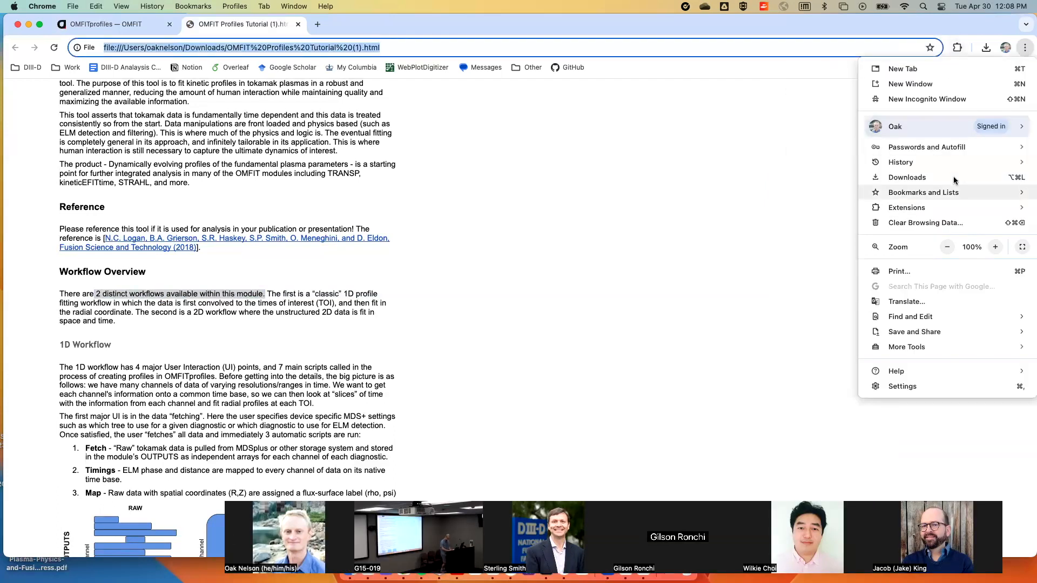
{"action": "left_click", "coordinate": [995, 247]}
{"action": "left_click", "coordinate": [995, 247]}
{"action": "left_click", "coordinate": [994, 247]}
{"action": "left_click", "coordinate": [995, 247]}
{"action": "left_click", "coordinate": [799, 291]}
{"action": "scroll", "coordinate": [798, 291], "scroll_direction": "down", "scroll_amount": 5}
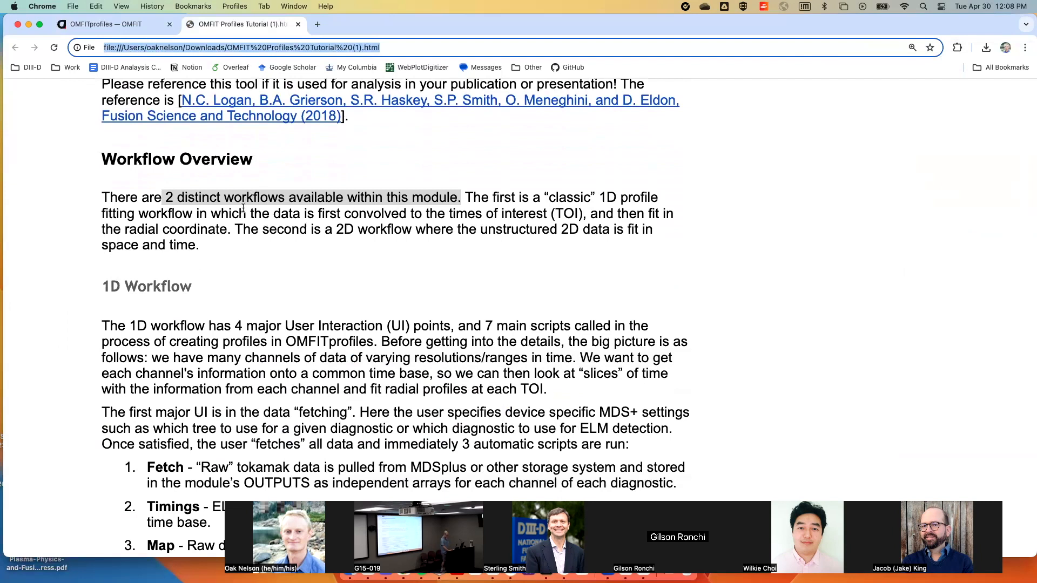
Highlight the 1D Workflow heading in the tutorial and read that section's overview of the user interaction points and scripts
{"action": "scroll", "coordinate": [254, 192], "scroll_direction": "down", "scroll_amount": 1}
{"action": "left_click_drag", "start_coordinate": [193, 250], "coordinate": [109, 247]}
{"action": "scroll", "coordinate": [109, 247], "scroll_direction": "down", "scroll_amount": 2}
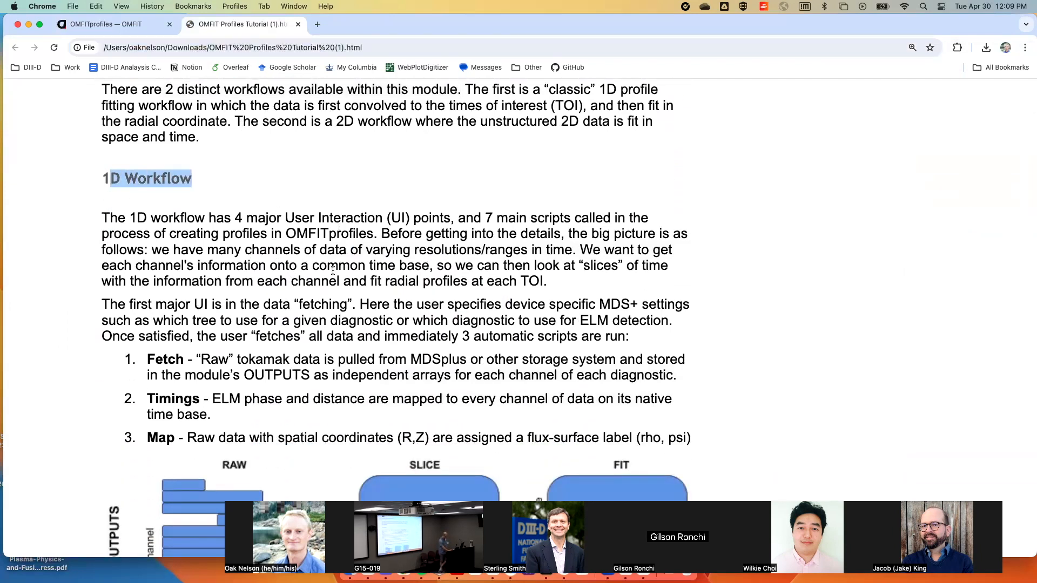
{"action": "scroll", "coordinate": [333, 270], "scroll_direction": "down", "scroll_amount": 1}
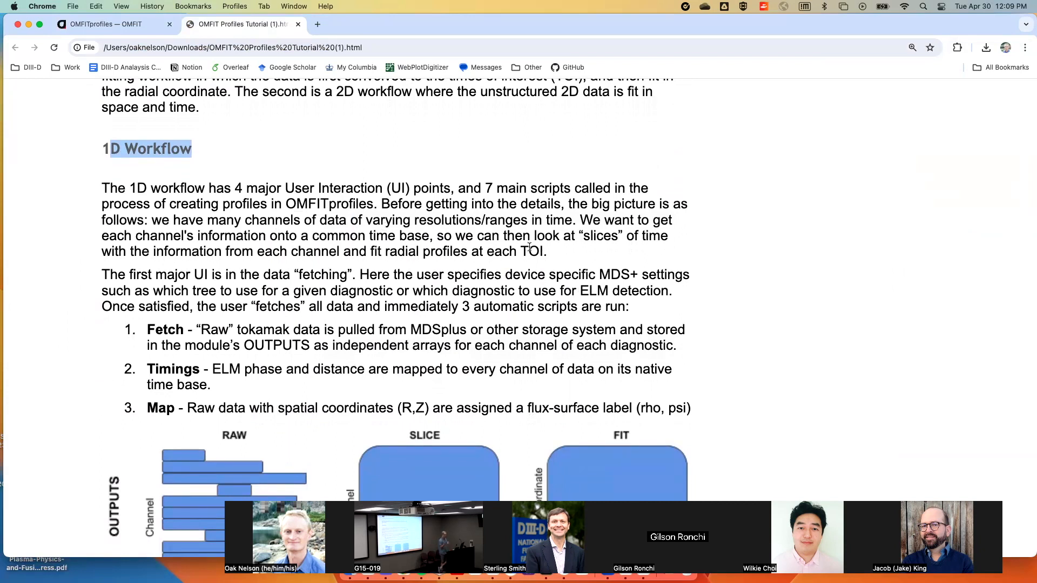
Read the tutorial's 2D Workflow section, highlight "workflow is essentially identical to the", and review the fitting schematic
{"action": "scroll", "coordinate": [530, 248], "scroll_direction": "down", "scroll_amount": 13}
{"action": "scroll", "coordinate": [530, 249], "scroll_direction": "down", "scroll_amount": 10}
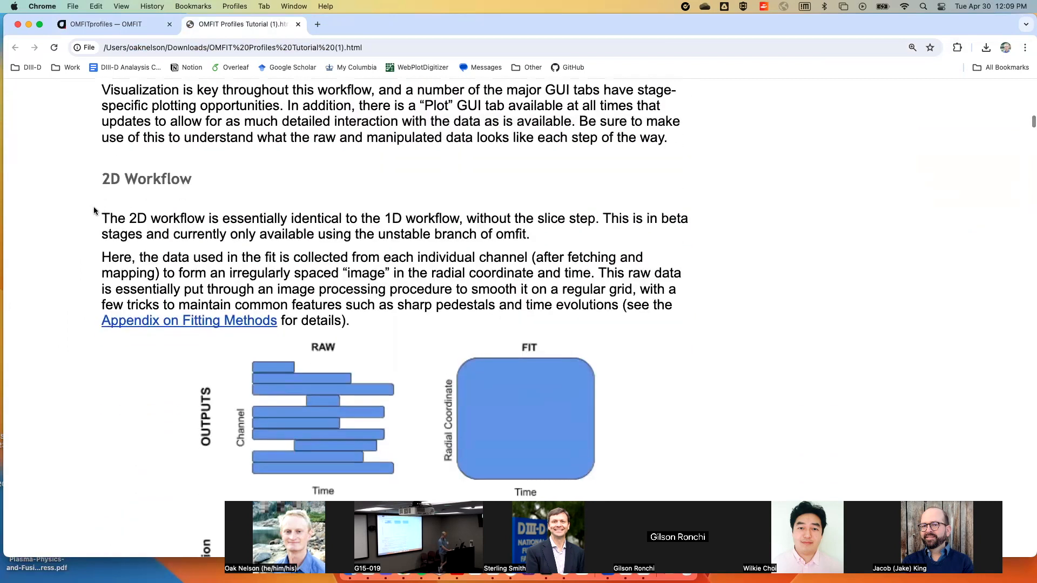
{"action": "left_click_drag", "start_coordinate": [147, 219], "coordinate": [382, 221]}
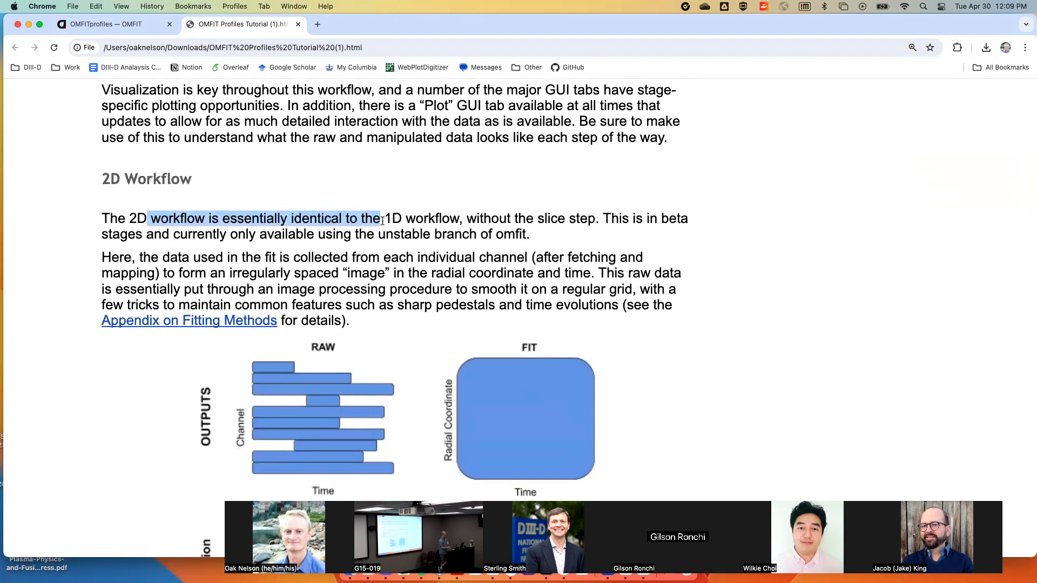
{"action": "scroll", "coordinate": [382, 220], "scroll_direction": "down", "scroll_amount": 3}
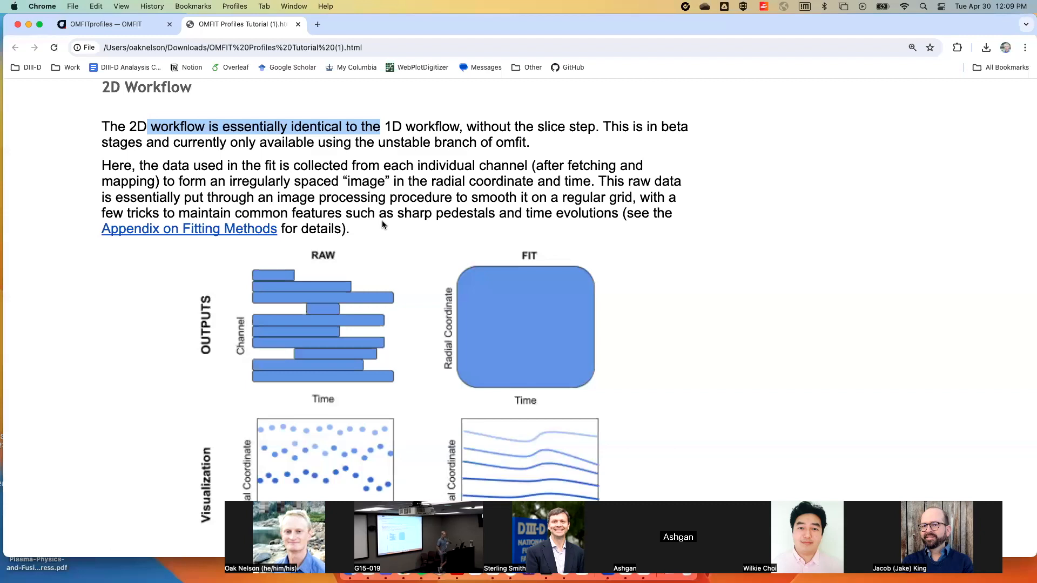
{"action": "scroll", "coordinate": [382, 225], "scroll_direction": "down", "scroll_amount": 5}
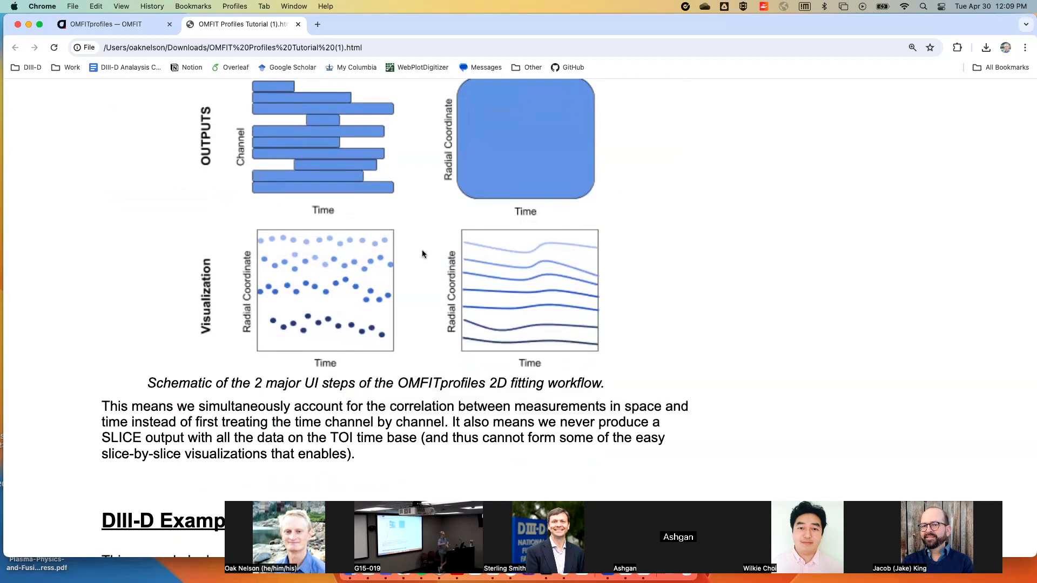
{"action": "scroll", "coordinate": [422, 251], "scroll_direction": "down", "scroll_amount": 4}
{"action": "scroll", "coordinate": [423, 251], "scroll_direction": "up", "scroll_amount": 13}
{"action": "scroll", "coordinate": [423, 251], "scroll_direction": "up", "scroll_amount": 2}
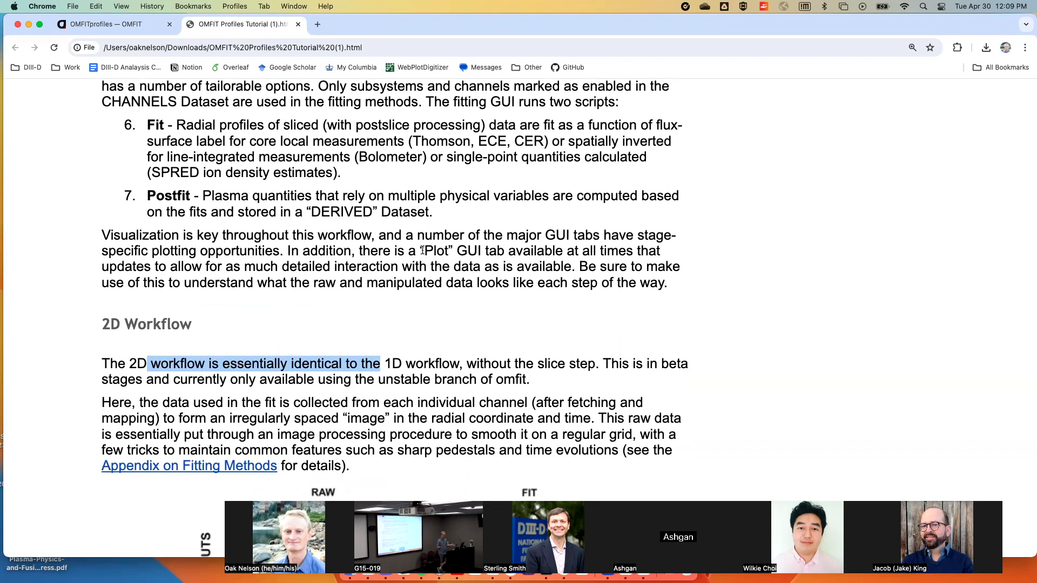
Switch to the OMFIT session in NoMachine and open the OMFITprofiles module's GUI
{"action": "key", "text": "ctrl+Up"}
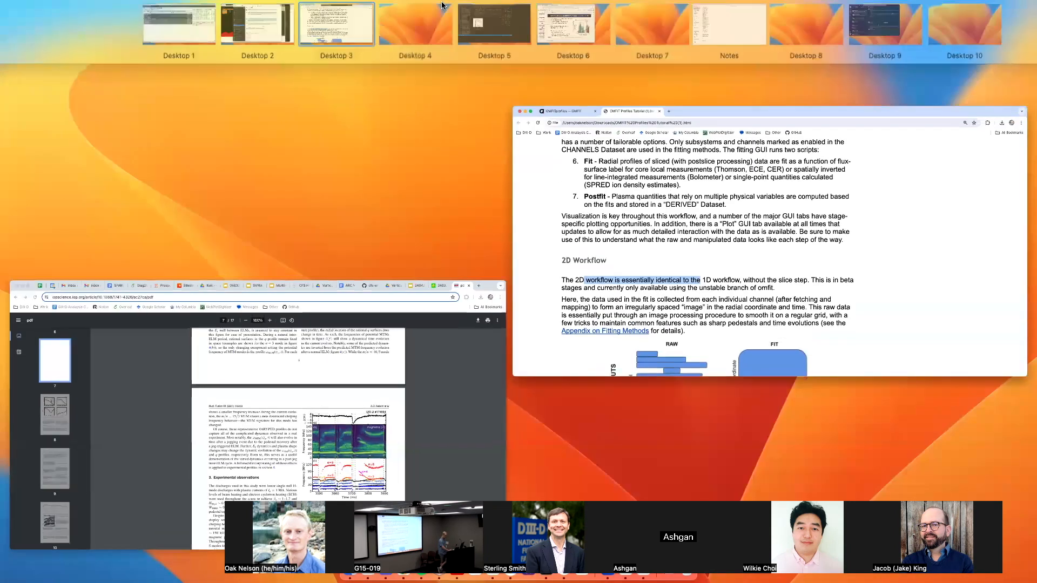
{"action": "left_click", "coordinate": [170, 57]}
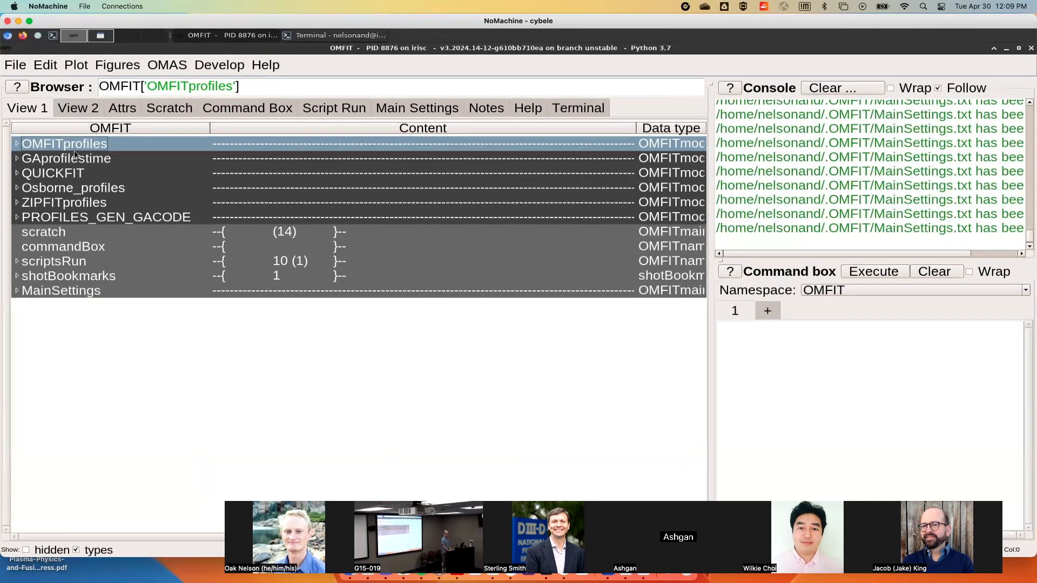
{"action": "double_click", "coordinate": [108, 144]}
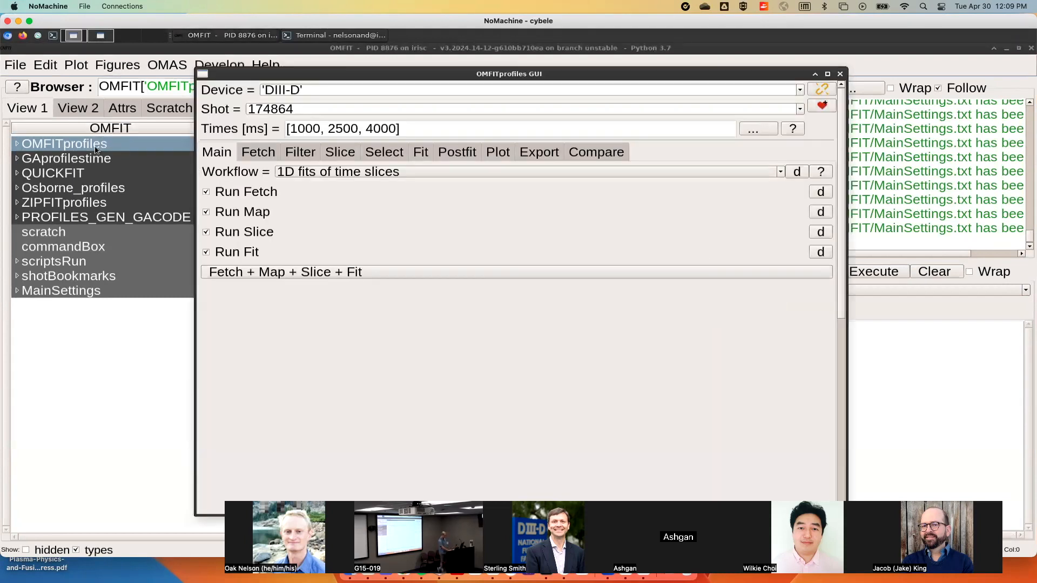
Find OMFITprofiles among the importable modules with the filter "OMFIT", preview its description, and close the import window without loading it
{"action": "left_click", "coordinate": [16, 65]}
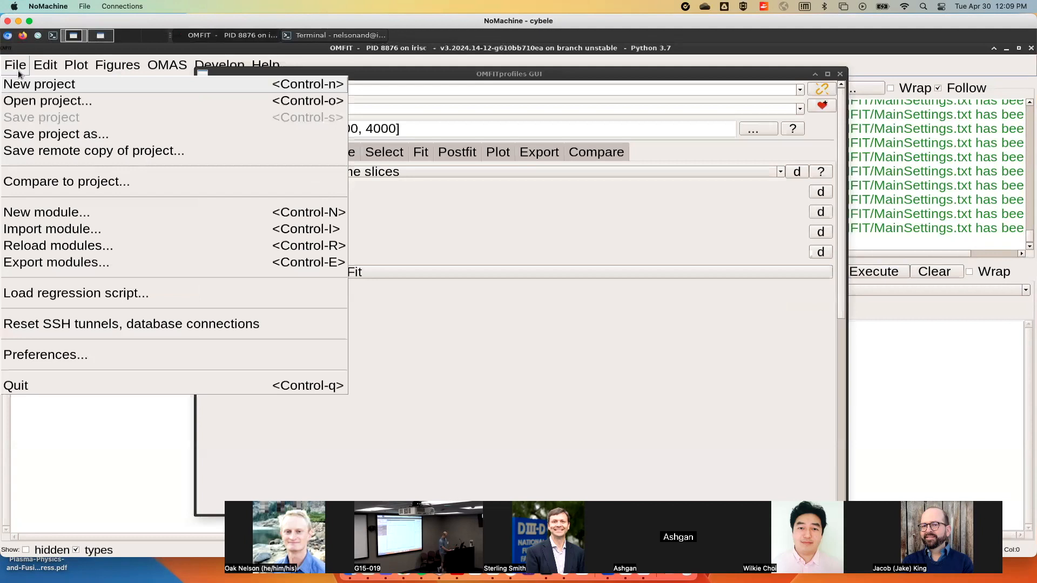
{"action": "left_click", "coordinate": [60, 226]}
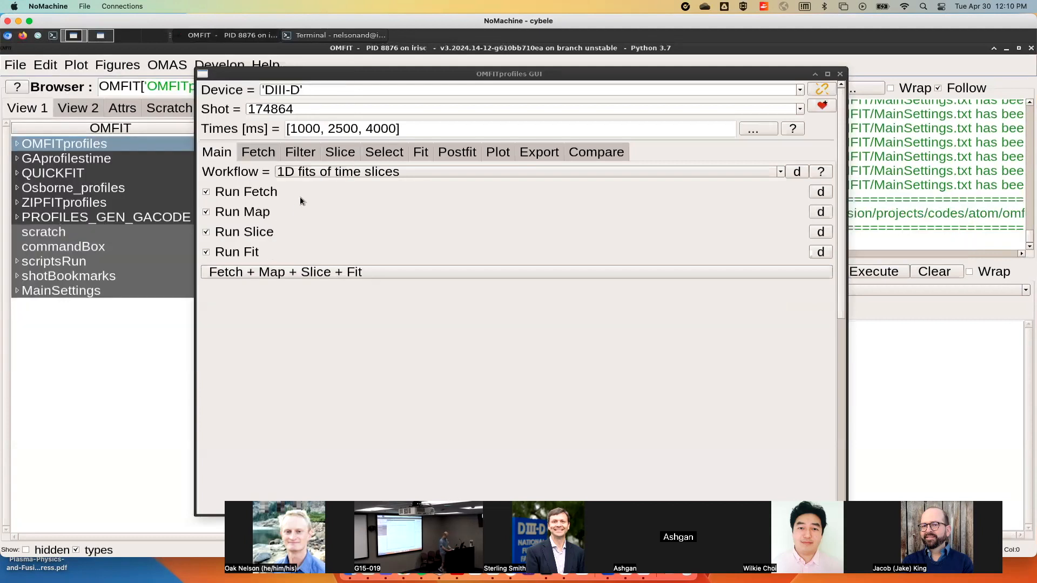
{"action": "type", "text": "OMFIT"}
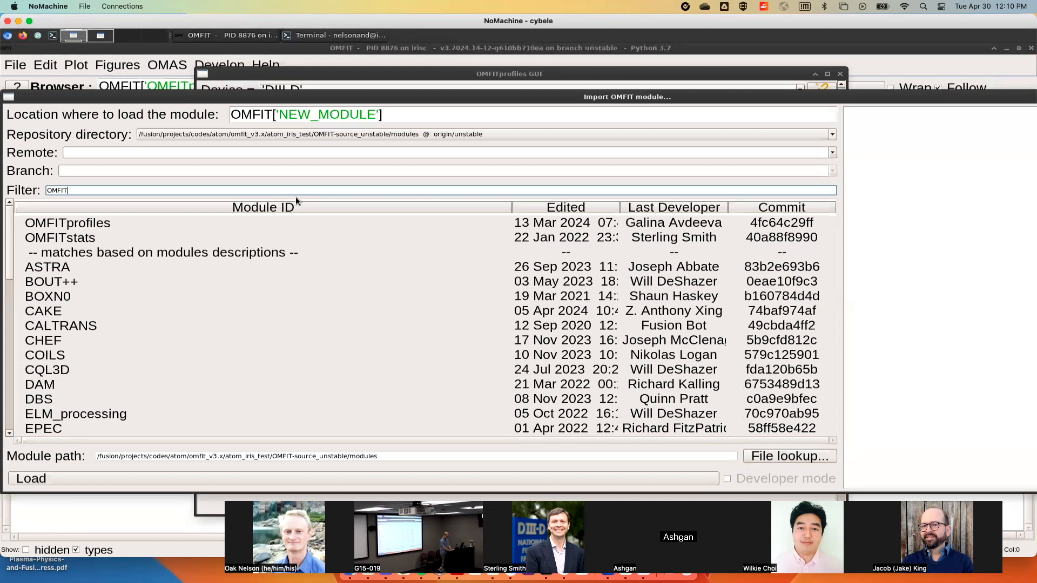
{"action": "left_click", "coordinate": [129, 229]}
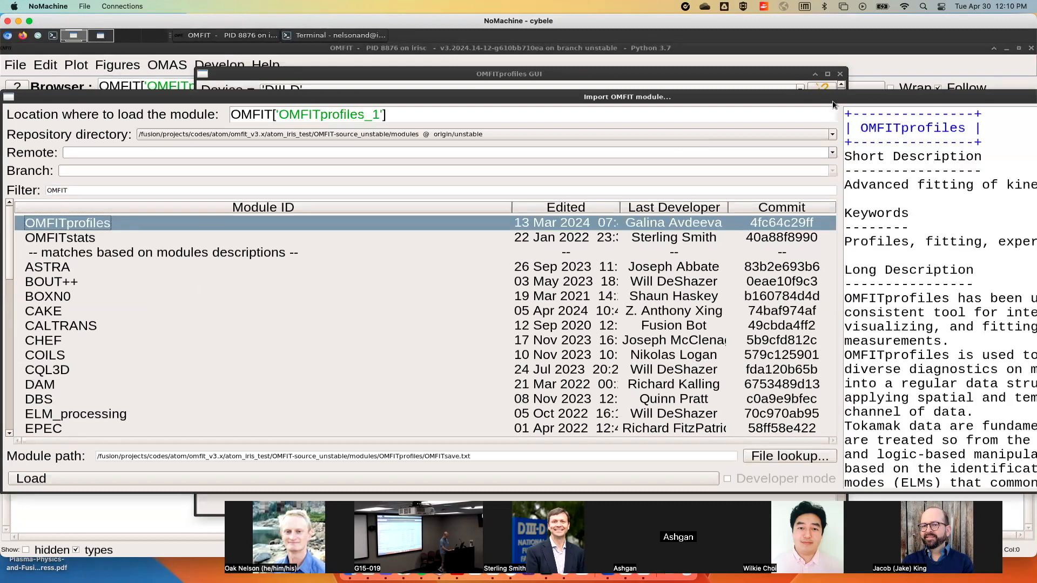
{"action": "left_click_drag", "start_coordinate": [833, 102], "coordinate": [423, 143]}
{"action": "left_click", "coordinate": [862, 139]}
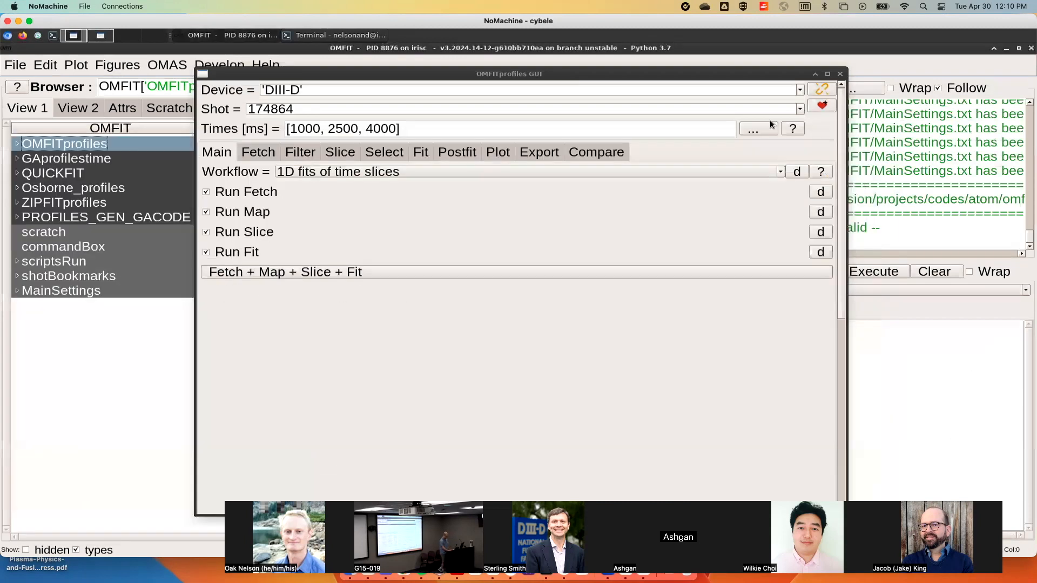
Reposition the OMFITprofiles GUI window and set the workflow to 2D fits of raw data
{"action": "left_click_drag", "start_coordinate": [675, 76], "coordinate": [701, 67]}
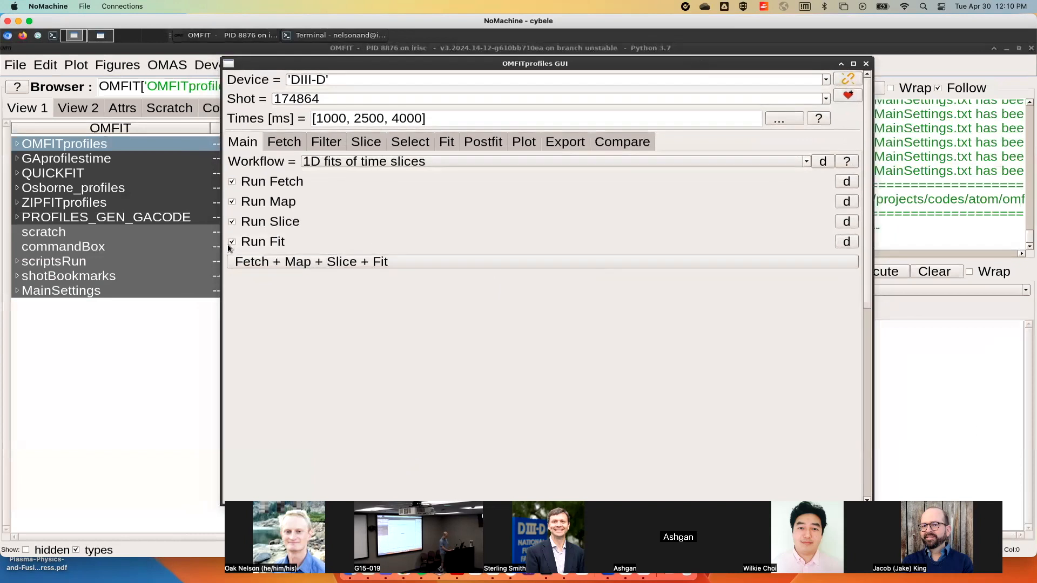
{"action": "left_click", "coordinate": [367, 162]}
{"action": "left_click", "coordinate": [362, 193]}
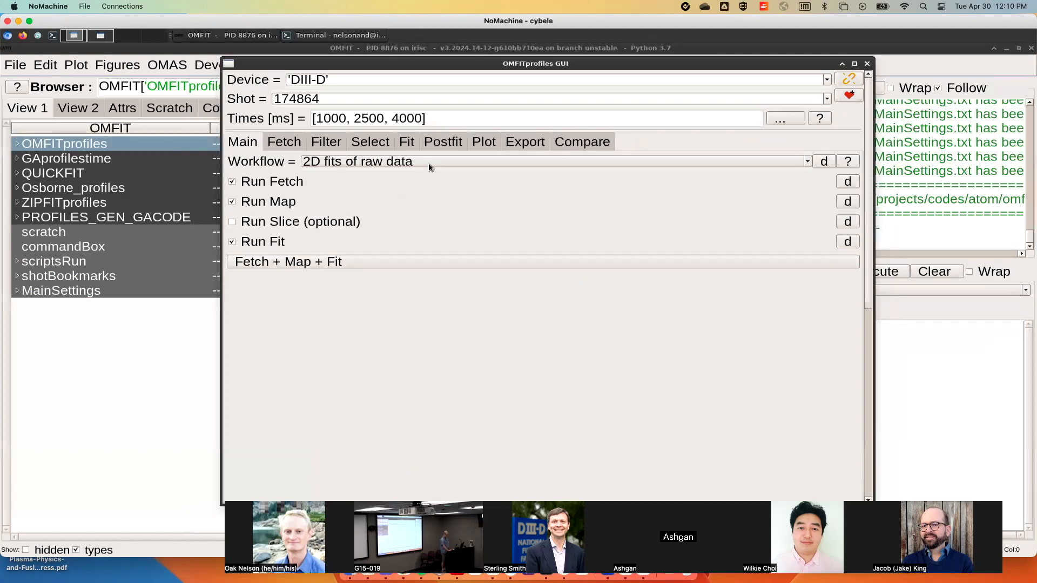
Look through the 2D workflow's Export, Plot, Postfit, Fit, Select, Filter and Fetch pages and return to the Main page
{"action": "left_click", "coordinate": [525, 142]}
{"action": "left_click", "coordinate": [484, 141]}
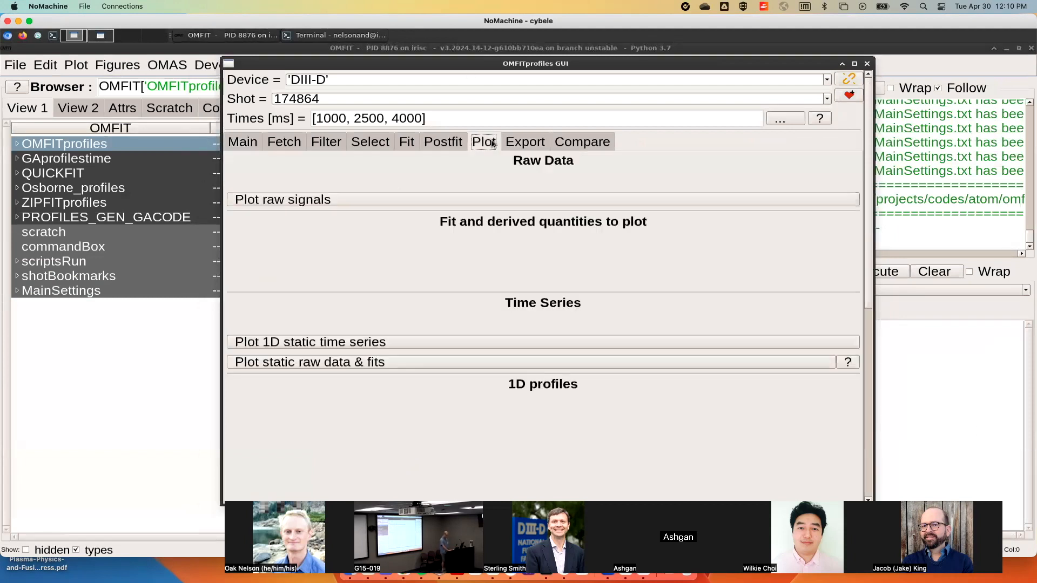
{"action": "left_click", "coordinate": [443, 142]}
{"action": "left_click", "coordinate": [406, 142]}
{"action": "left_click", "coordinate": [370, 141]}
{"action": "left_click", "coordinate": [326, 142]}
{"action": "left_click", "coordinate": [284, 142]}
{"action": "left_click", "coordinate": [243, 141]}
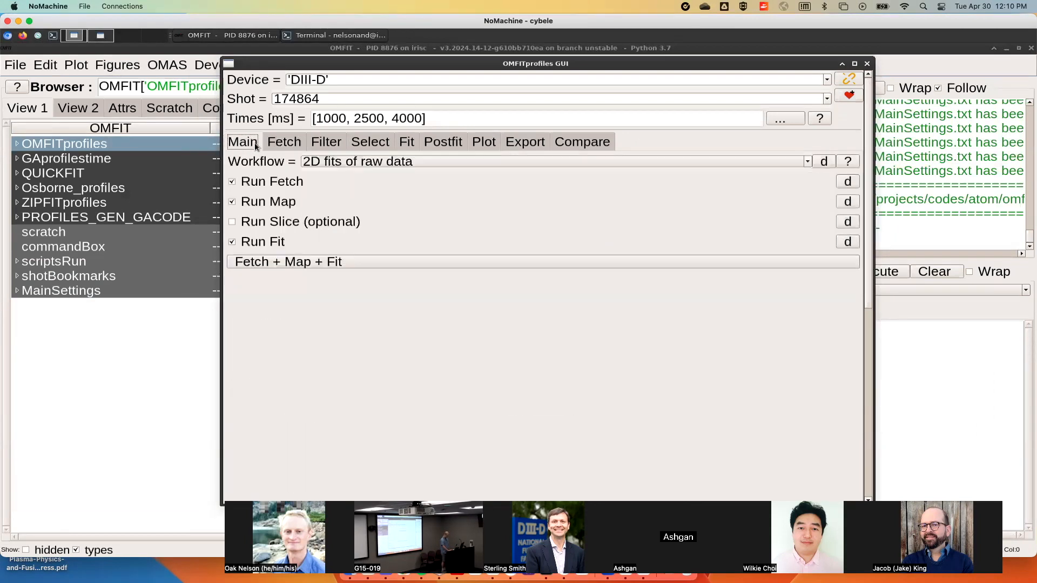
Set the workflow to 1D fits of time slices and run Fetch + Map + Slice + Fit for shot 174864
{"action": "left_click", "coordinate": [378, 162]}
{"action": "left_click", "coordinate": [371, 179]}
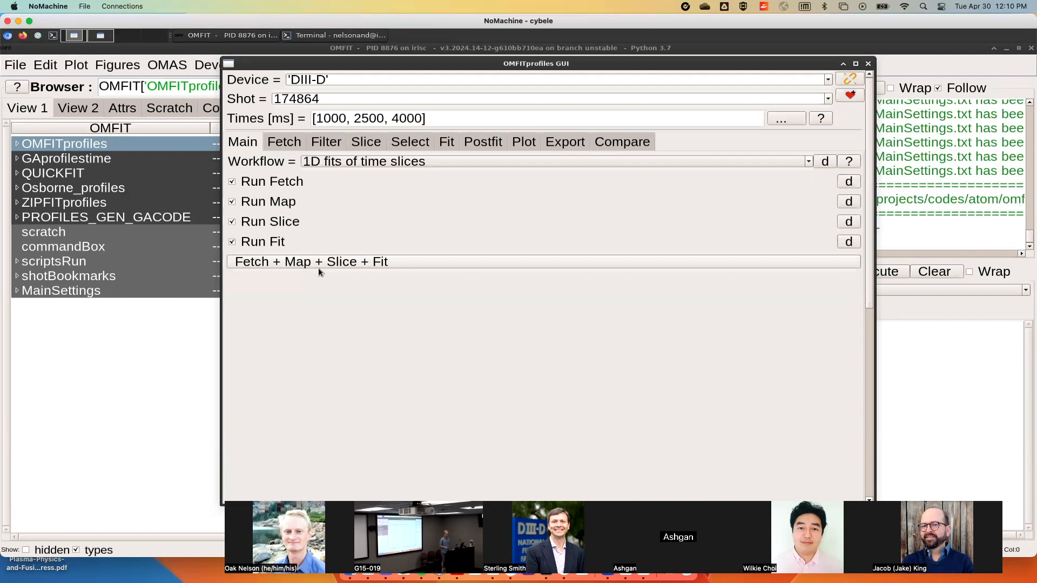
{"action": "left_click", "coordinate": [319, 267]}
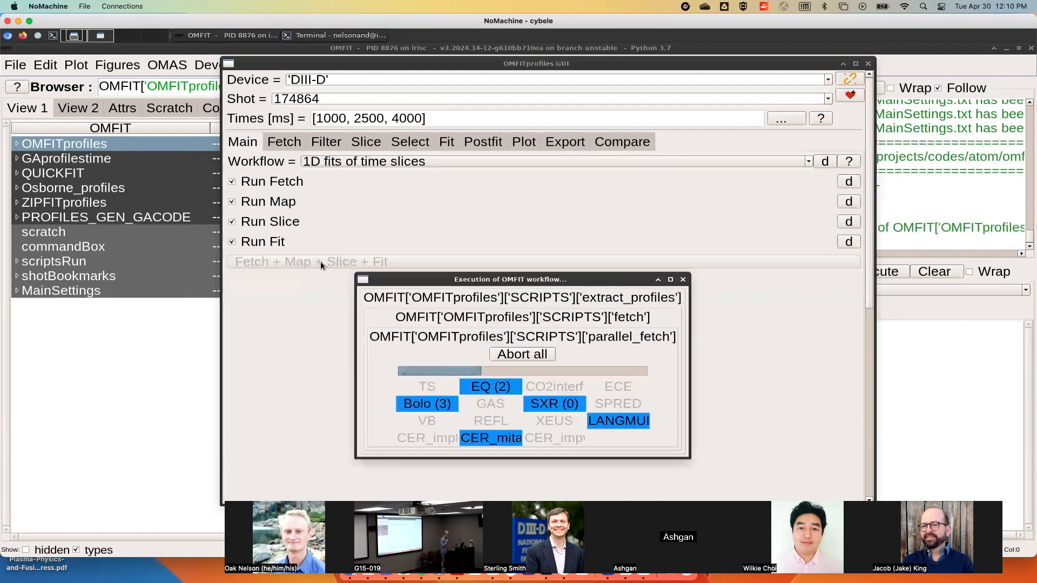
Arrange the GUI and workflow execution windows to expose the console, view the Fetch settings during the run, and return to the Main page
{"action": "left_click_drag", "start_coordinate": [762, 66], "coordinate": [531, 78]}
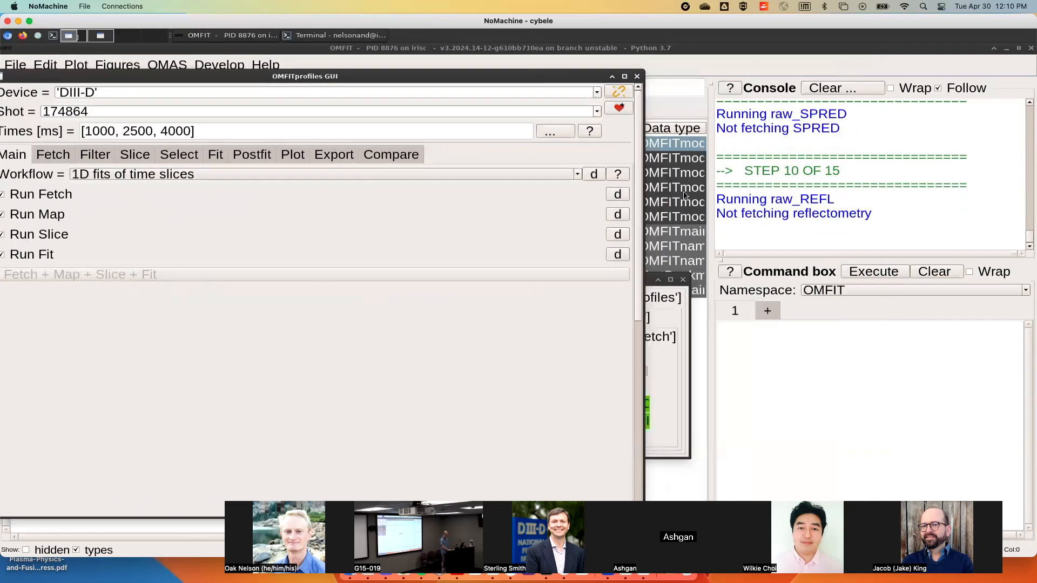
{"action": "left_click_drag", "start_coordinate": [564, 280], "coordinate": [830, 272]}
{"action": "left_click_drag", "start_coordinate": [421, 78], "coordinate": [466, 80]}
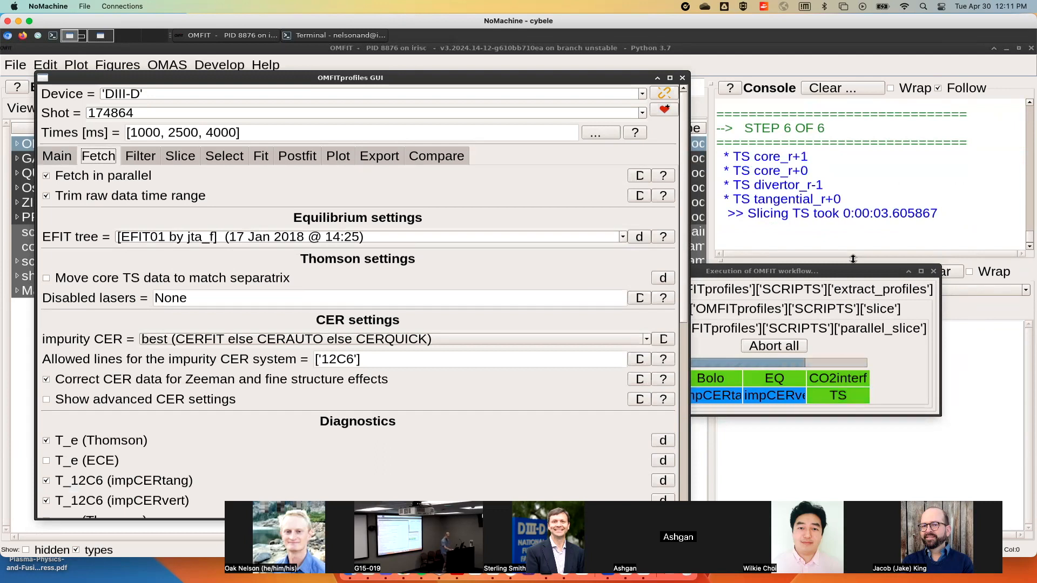
{"action": "left_click", "coordinate": [50, 157]}
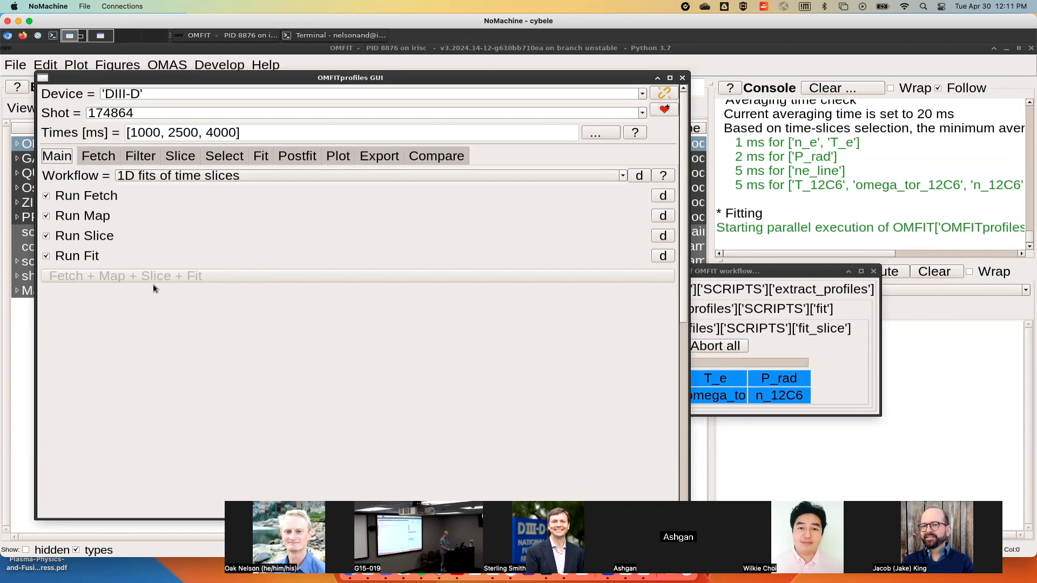
{"action": "left_click", "coordinate": [726, 272]}
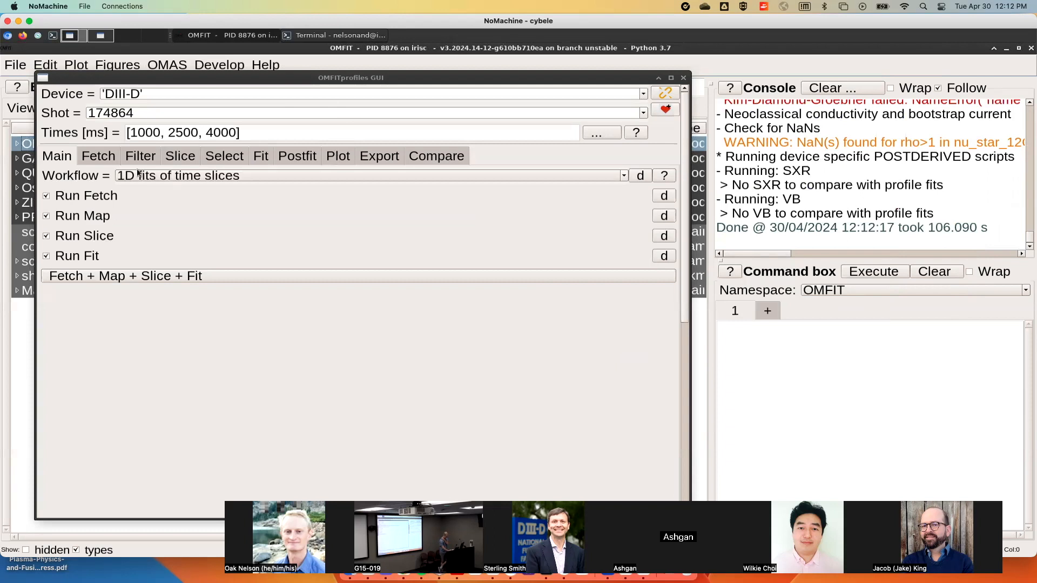
Review the OMFITprofiles plotting options, including the choices for fits and derived quantities and the 1D, 2D and residual plot settings
{"action": "left_click", "coordinate": [337, 157]}
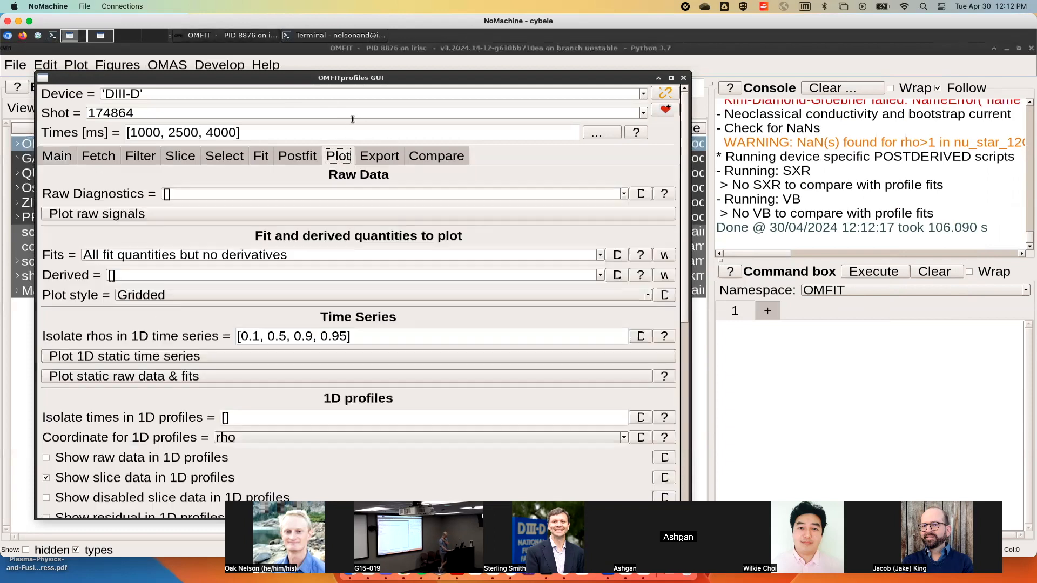
{"action": "left_click_drag", "start_coordinate": [388, 79], "coordinate": [387, 69]}
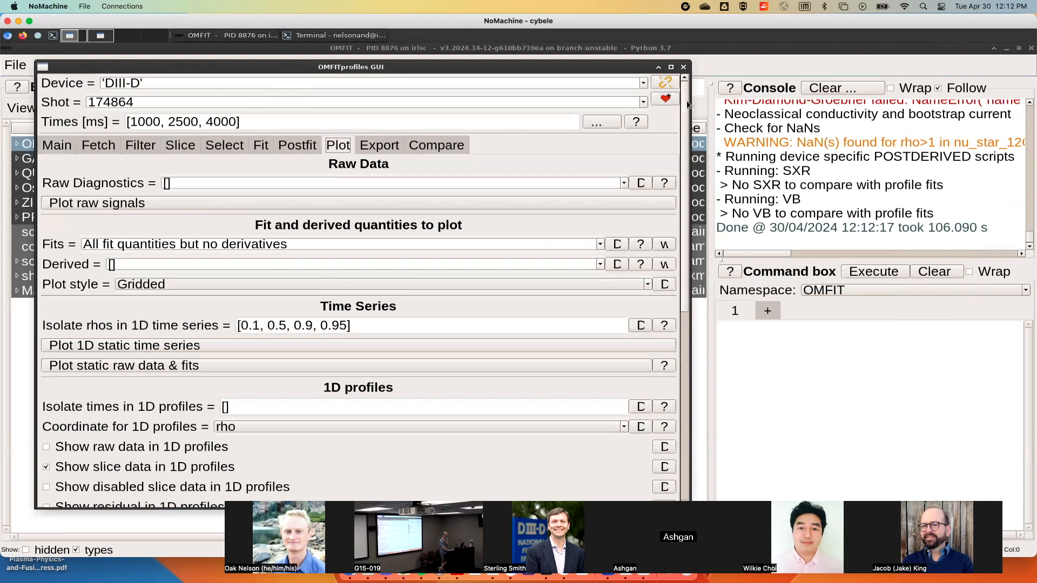
{"action": "left_click_drag", "start_coordinate": [684, 106], "coordinate": [685, 158]}
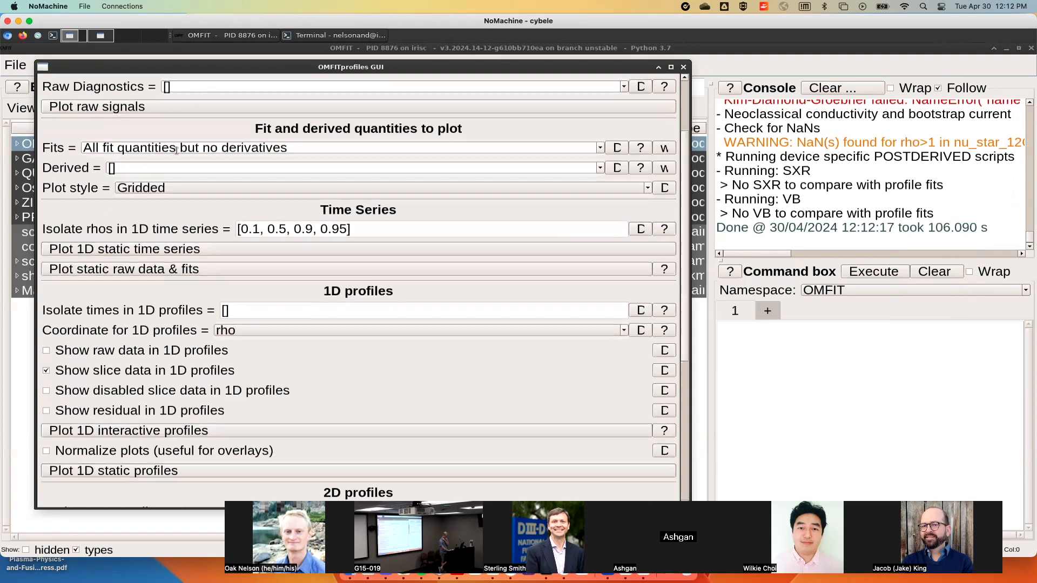
{"action": "left_click", "coordinate": [600, 148]}
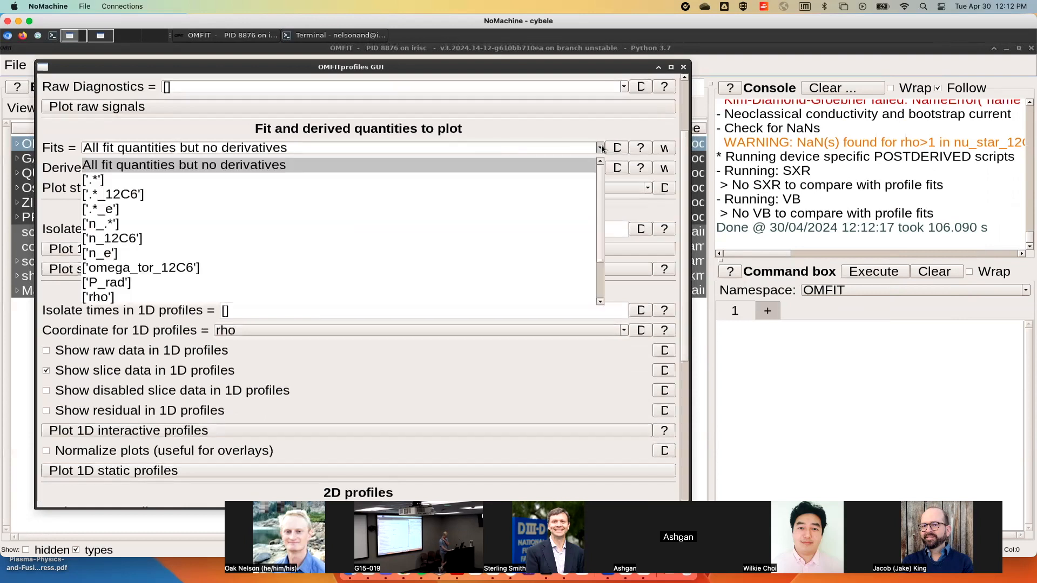
{"action": "left_click", "coordinate": [604, 128]}
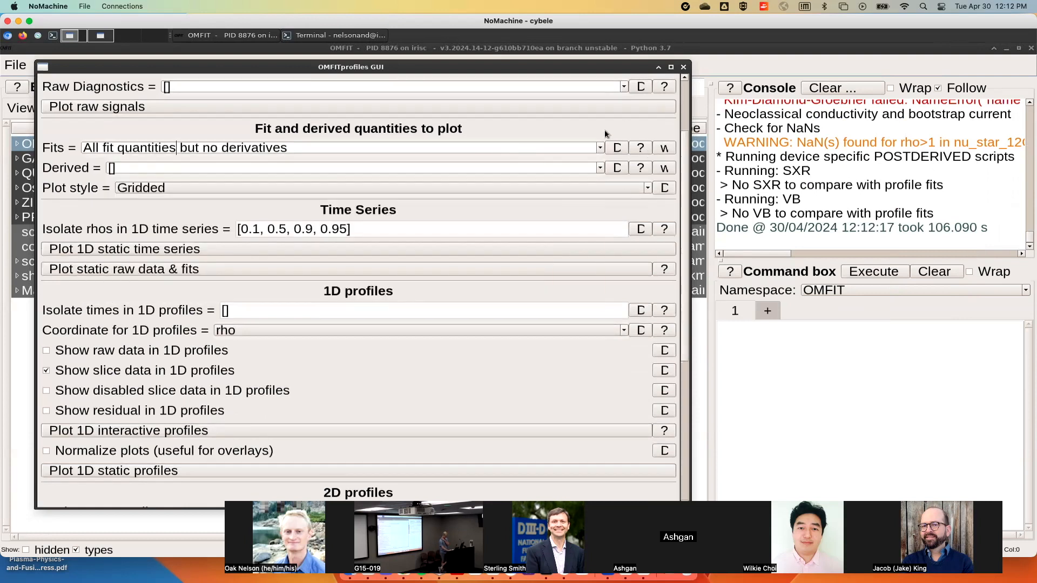
{"action": "left_click", "coordinate": [600, 168]}
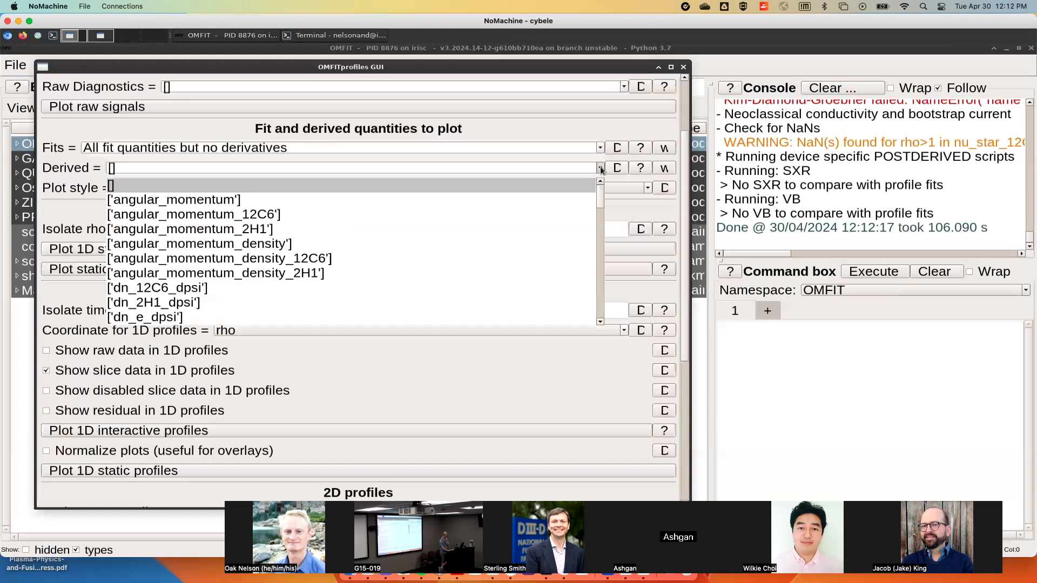
{"action": "left_click", "coordinate": [524, 136]}
{"action": "scroll", "coordinate": [367, 268], "scroll_direction": "down", "scroll_amount": 5}
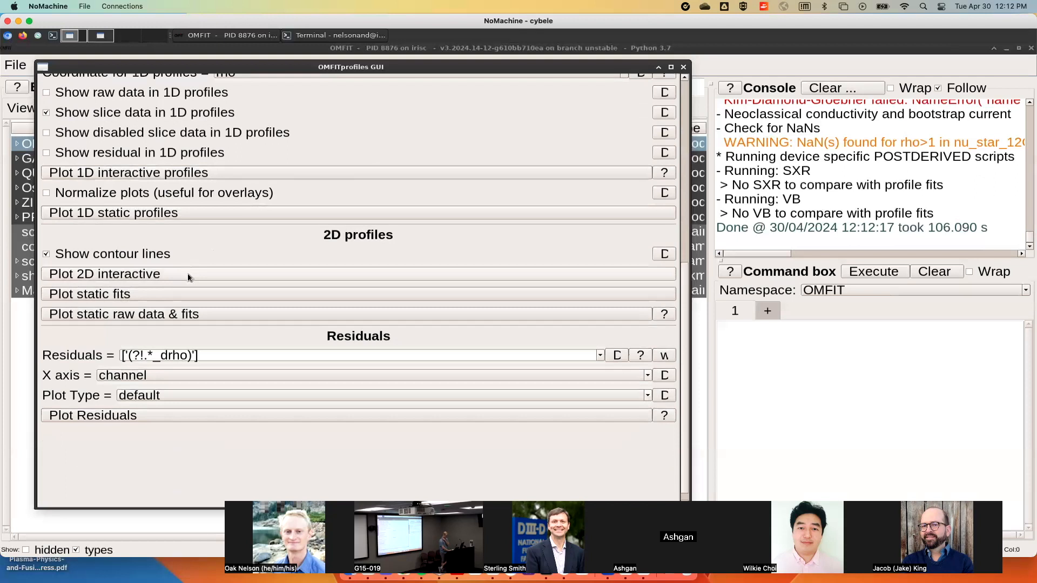
{"action": "scroll", "coordinate": [222, 235], "scroll_direction": "up", "scroll_amount": 3}
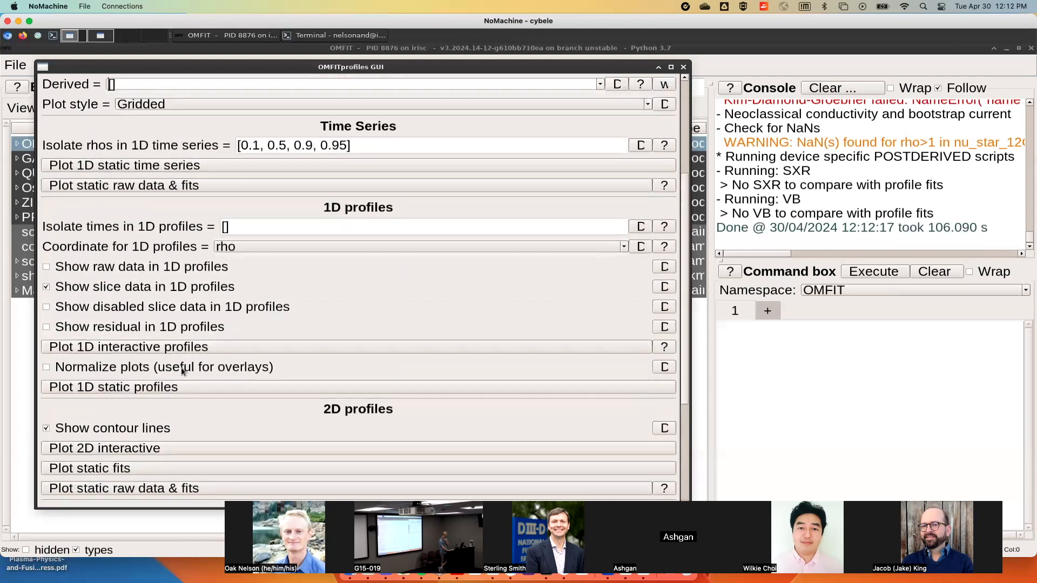
Plot the 1D static profiles in rho with slice data shown
{"action": "left_click", "coordinate": [177, 388]}
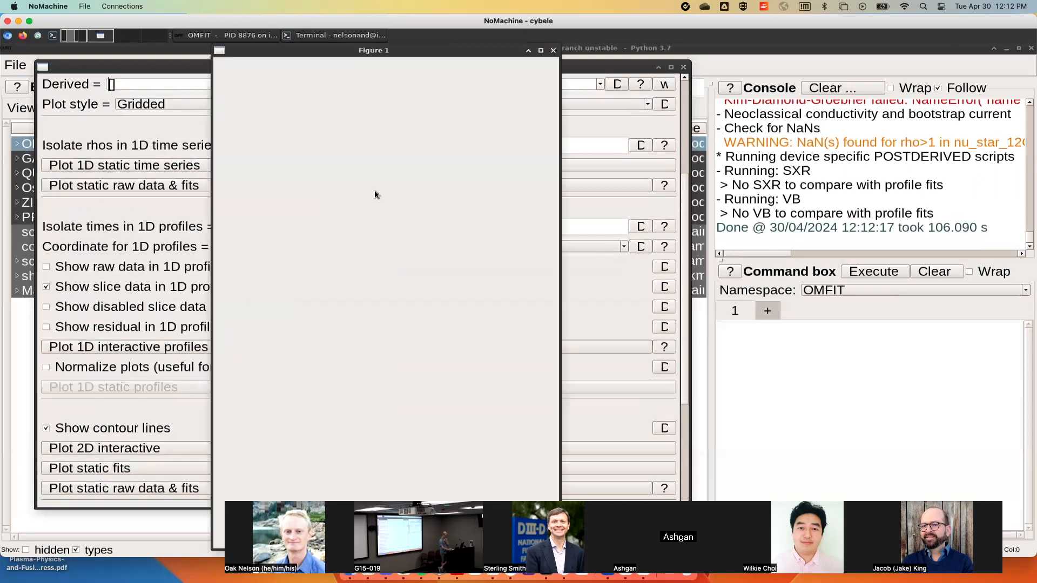
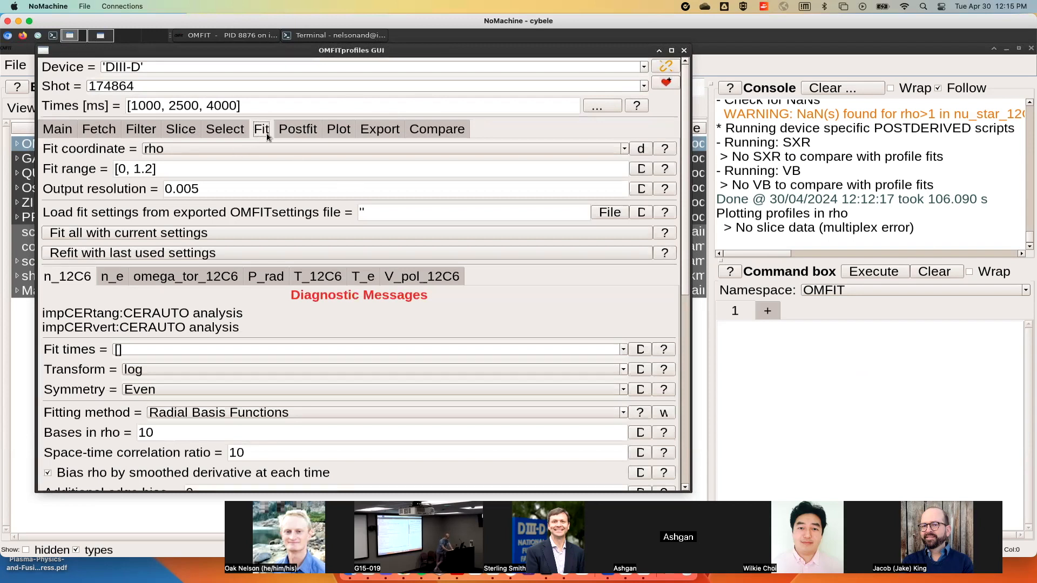
Review the n_12C6 fit settings, including the Radial Basis Functions parameters and their help notes
{"action": "scroll", "coordinate": [342, 251], "scroll_direction": "down", "scroll_amount": 7}
{"action": "scroll", "coordinate": [342, 251], "scroll_direction": "up", "scroll_amount": 5}
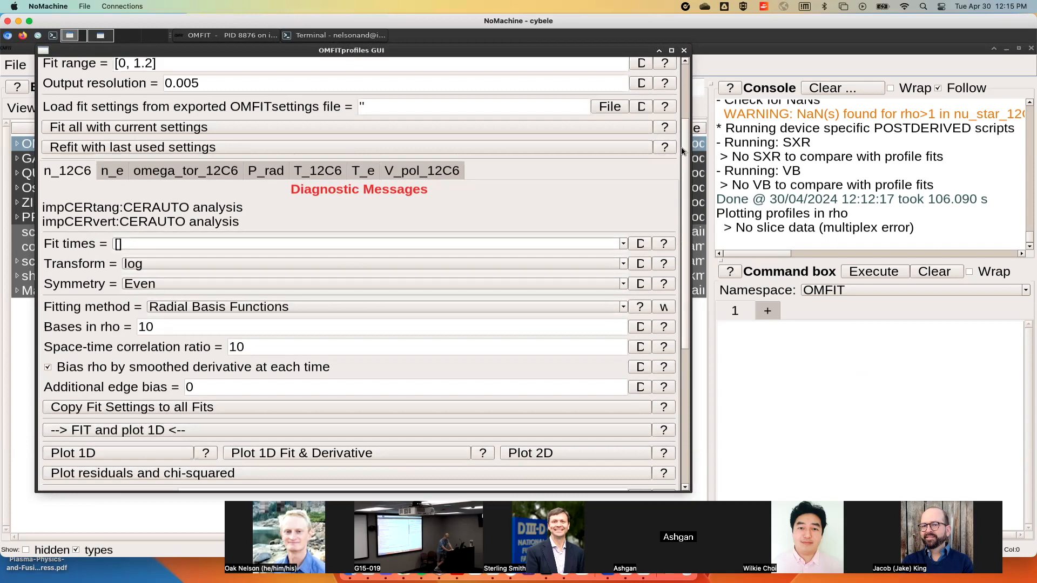
{"action": "scroll", "coordinate": [682, 164], "scroll_direction": "down", "scroll_amount": 3}
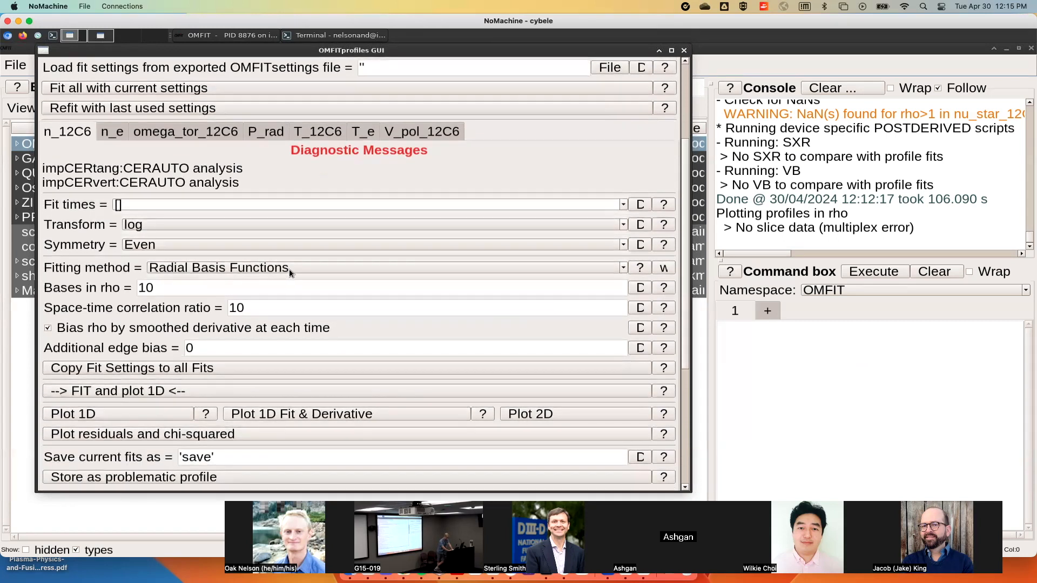
{"action": "left_click", "coordinate": [161, 291]}
{"action": "left_click", "coordinate": [279, 306]}
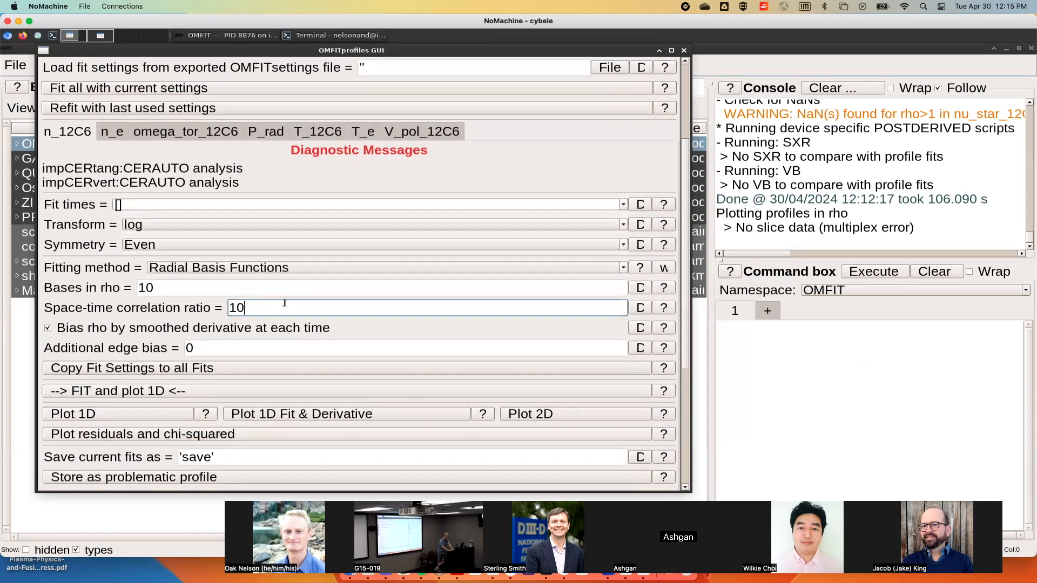
{"action": "left_click", "coordinate": [212, 348]}
{"action": "left_click", "coordinate": [276, 289]}
{"action": "left_click", "coordinate": [285, 306]}
{"action": "mouse_move", "coordinate": [637, 271]}
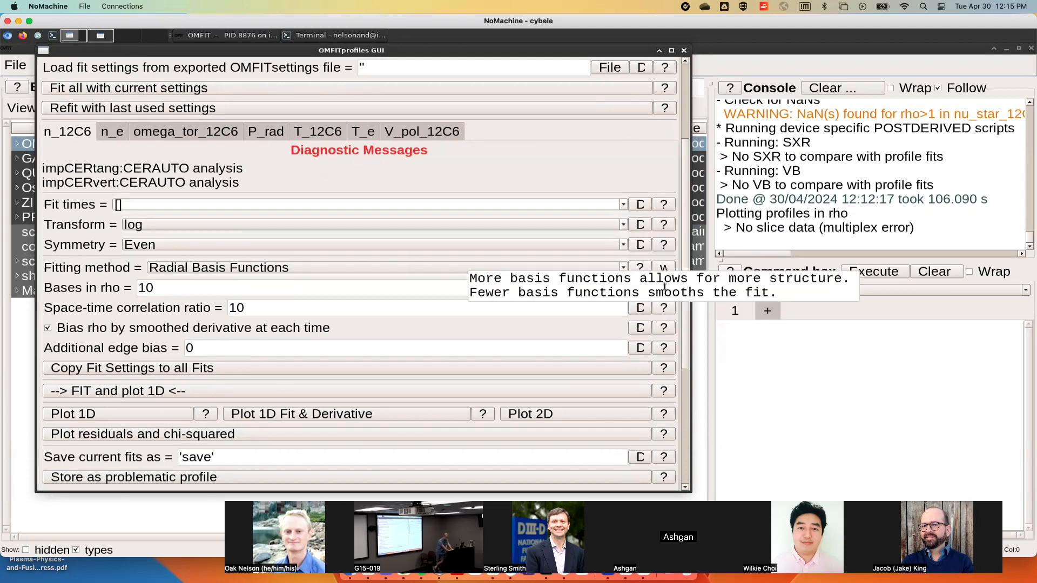
{"action": "mouse_move", "coordinate": [670, 312]}
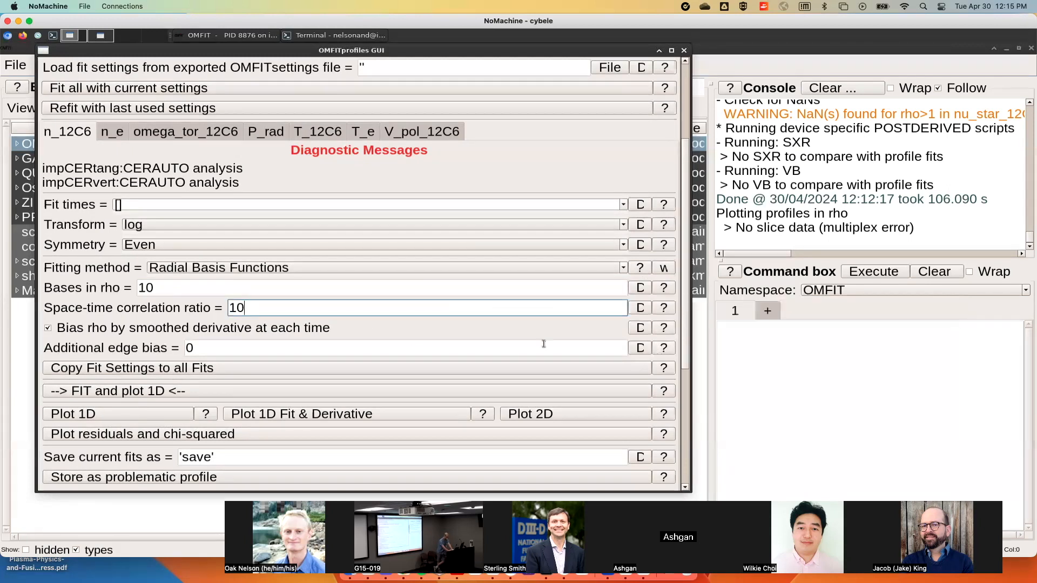
Look through the fit settings of n_e, n_12C6 and T_12C6 and return to those of n_e
{"action": "left_click", "coordinate": [117, 131]}
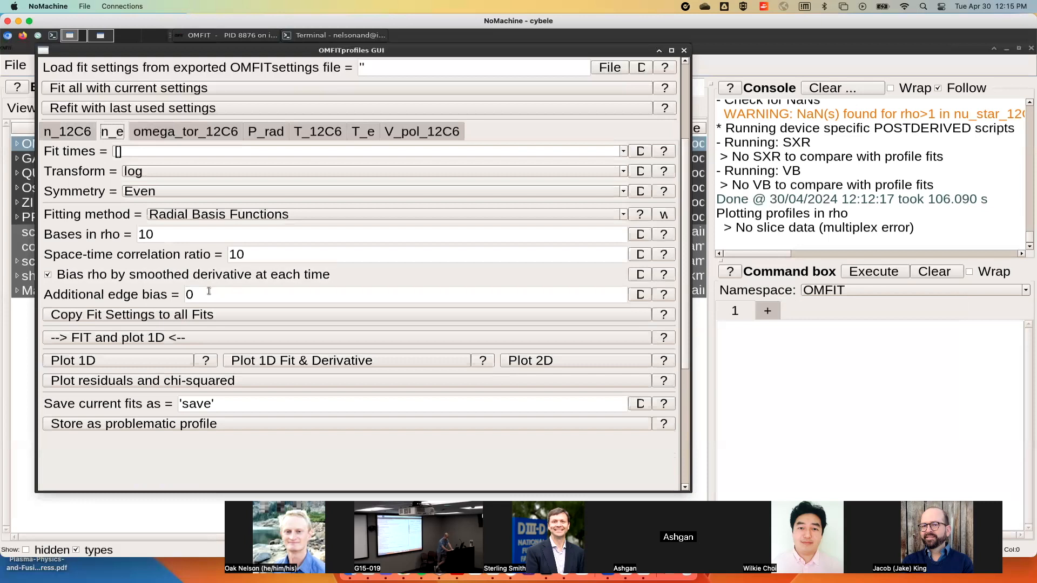
{"action": "left_click", "coordinate": [151, 133]}
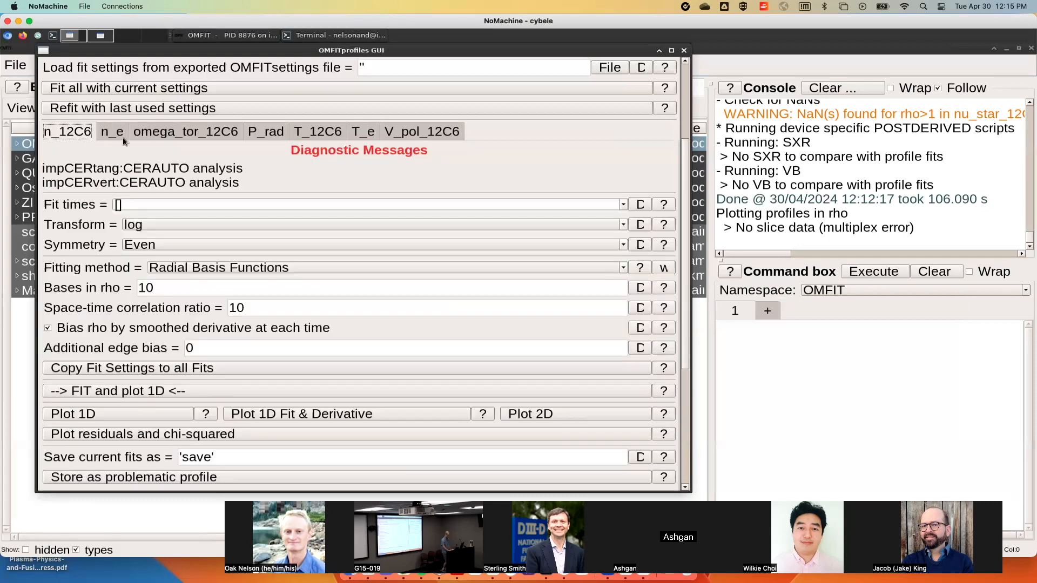
{"action": "left_click", "coordinate": [272, 134]}
{"action": "key", "text": "Right"}
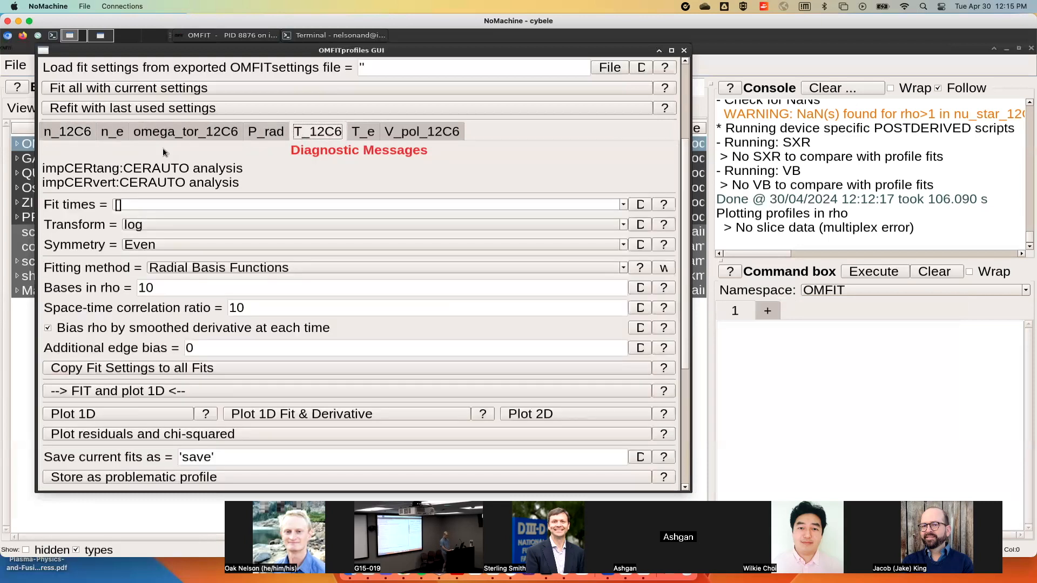
{"action": "left_click", "coordinate": [111, 135]}
{"action": "left_click", "coordinate": [215, 238]}
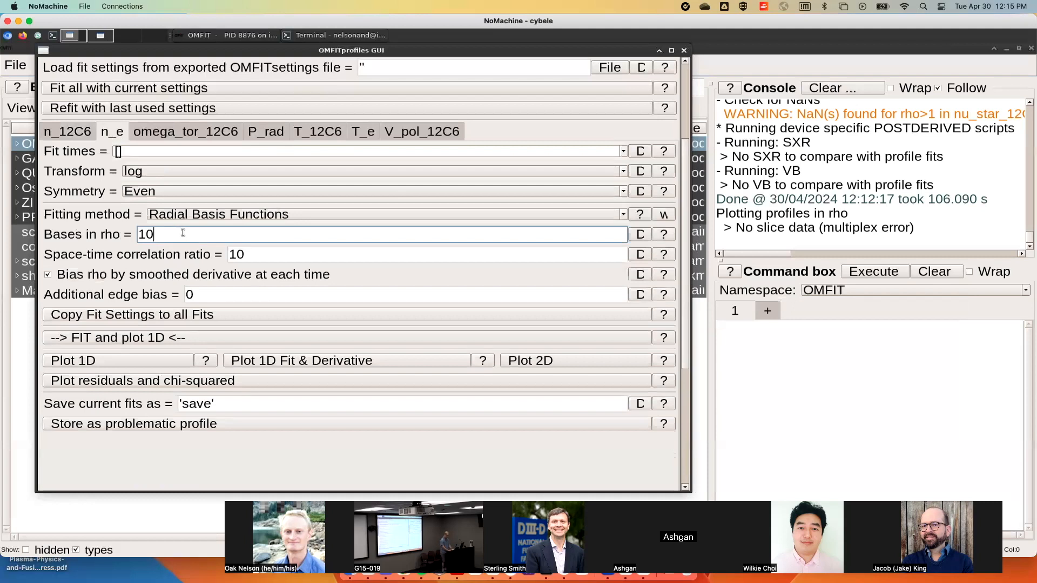
Plot the n_e fit in 1D and zoom in on the 1000 ms electron density profile
{"action": "left_click", "coordinate": [144, 358]}
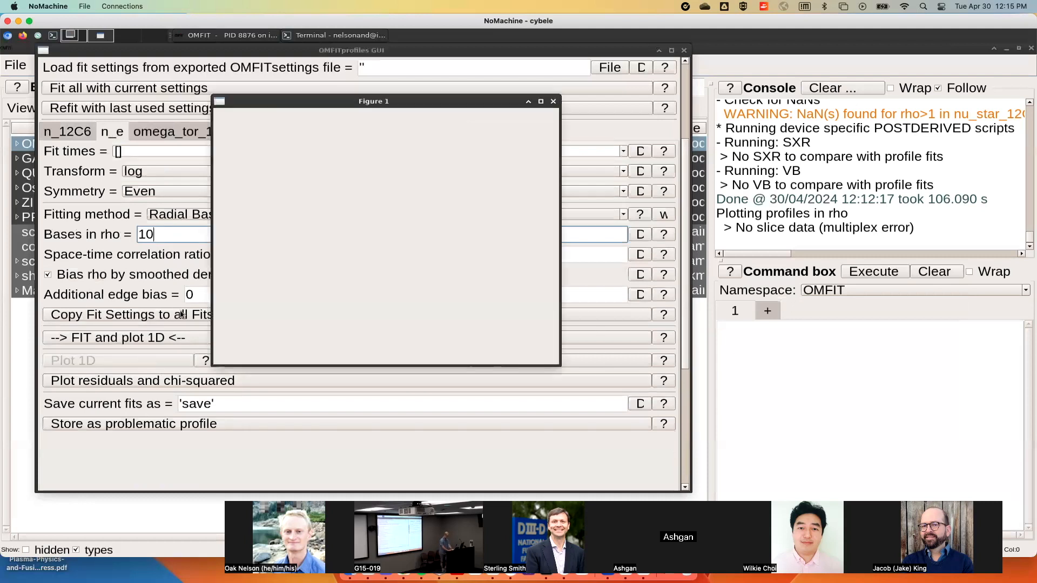
{"action": "left_click", "coordinate": [291, 369]}
{"action": "left_click_drag", "start_coordinate": [246, 236], "coordinate": [496, 313]}
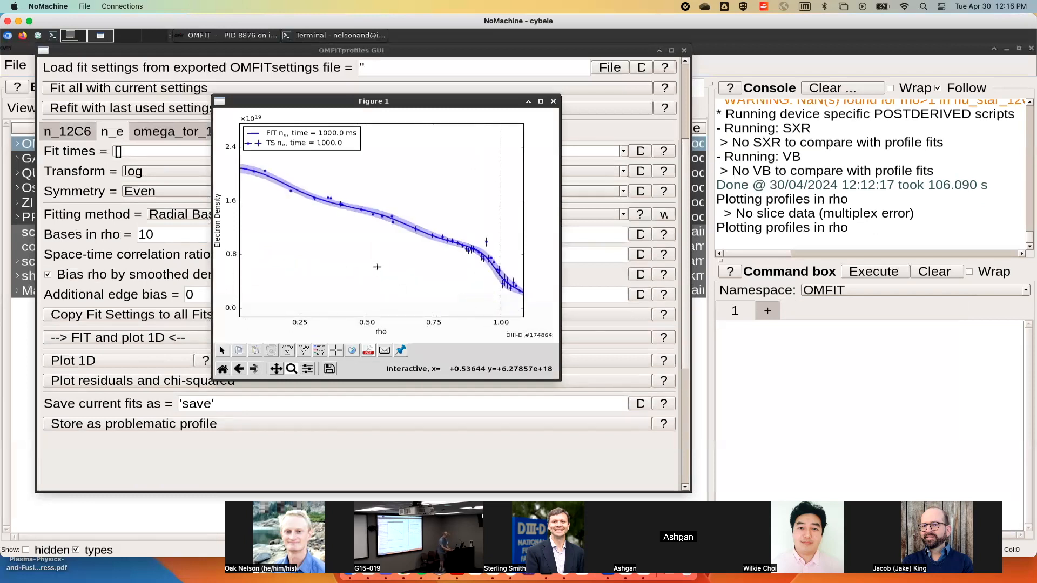
{"action": "key", "text": "Right"}
{"action": "key", "text": "Left"}
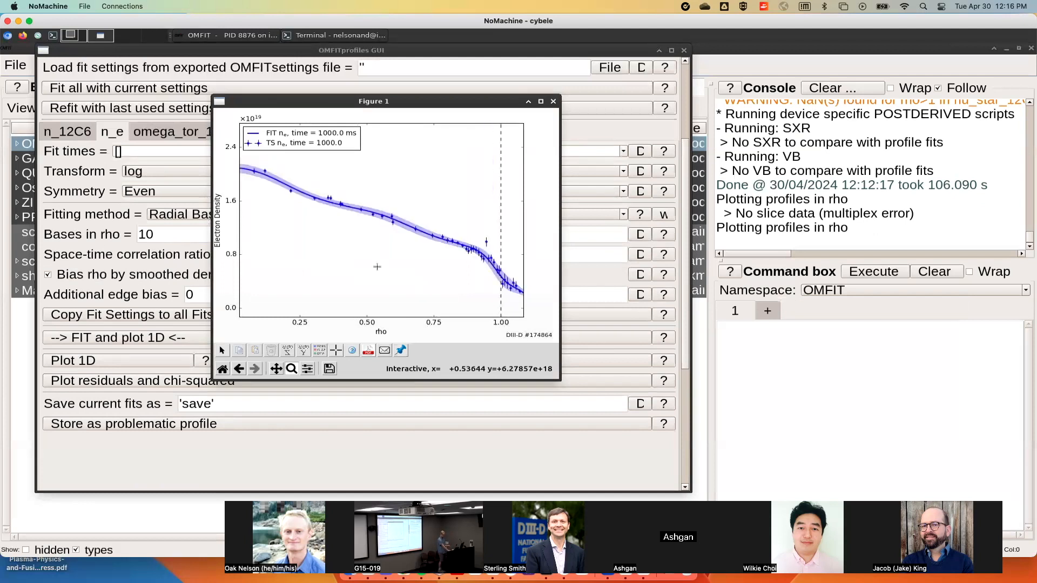
Restore the full plot view, step through the 2500 and 4000 ms slices, zoom in on the density pedestal and close the figure
{"action": "left_click", "coordinate": [222, 368]}
{"action": "key", "text": "Right"}
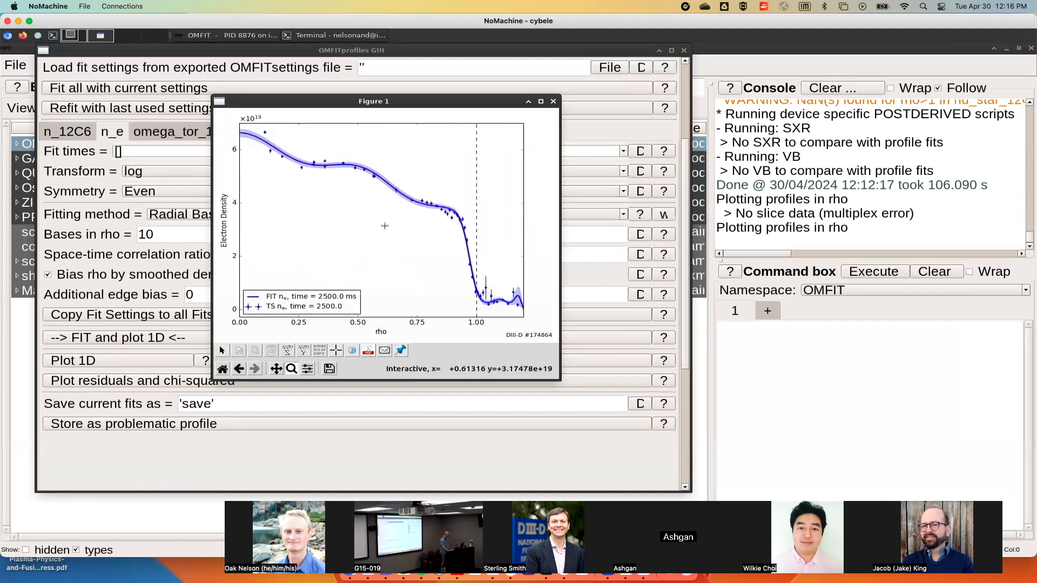
{"action": "key", "text": "Right"}
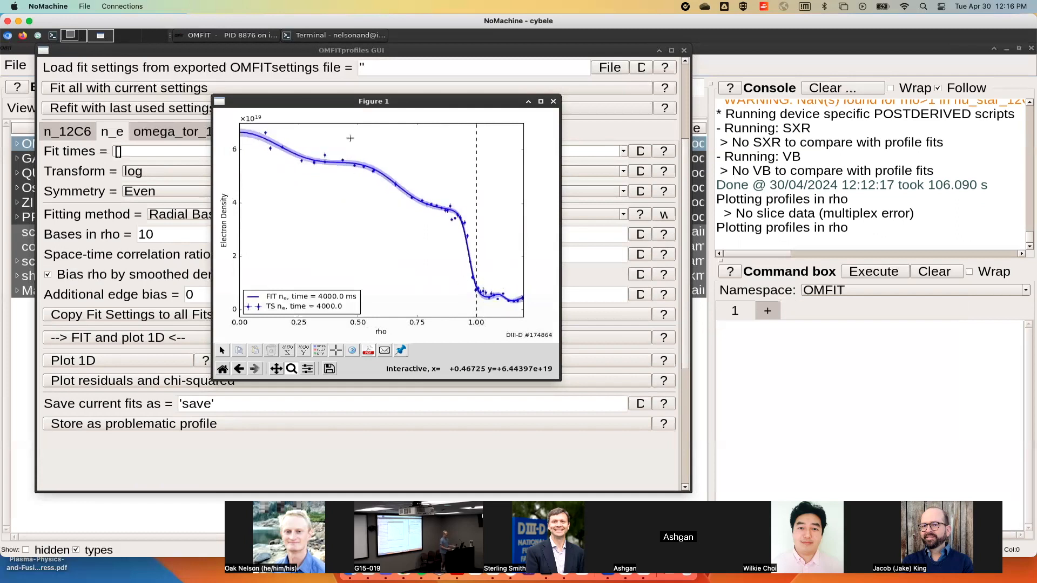
{"action": "left_click_drag", "start_coordinate": [426, 176], "coordinate": [250, 147]}
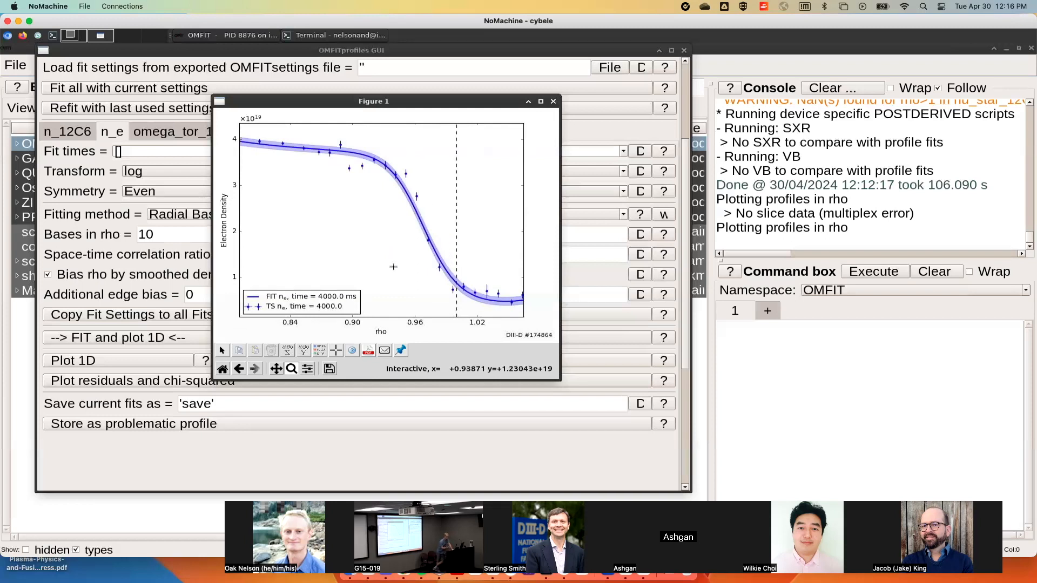
{"action": "left_click", "coordinate": [553, 102]}
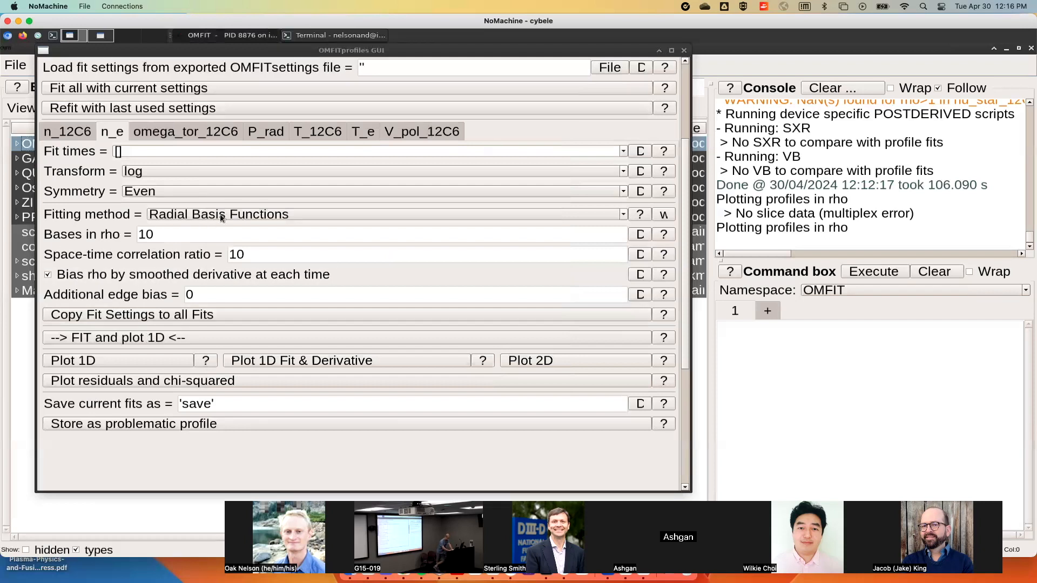
Check the Transform and Symmetry choices for n_e and set Bases in rho to 14
{"action": "left_click", "coordinate": [170, 173]}
{"action": "left_click", "coordinate": [171, 173]}
{"action": "left_click", "coordinate": [158, 195]}
{"action": "left_click", "coordinate": [158, 196]}
{"action": "left_click", "coordinate": [176, 239]}
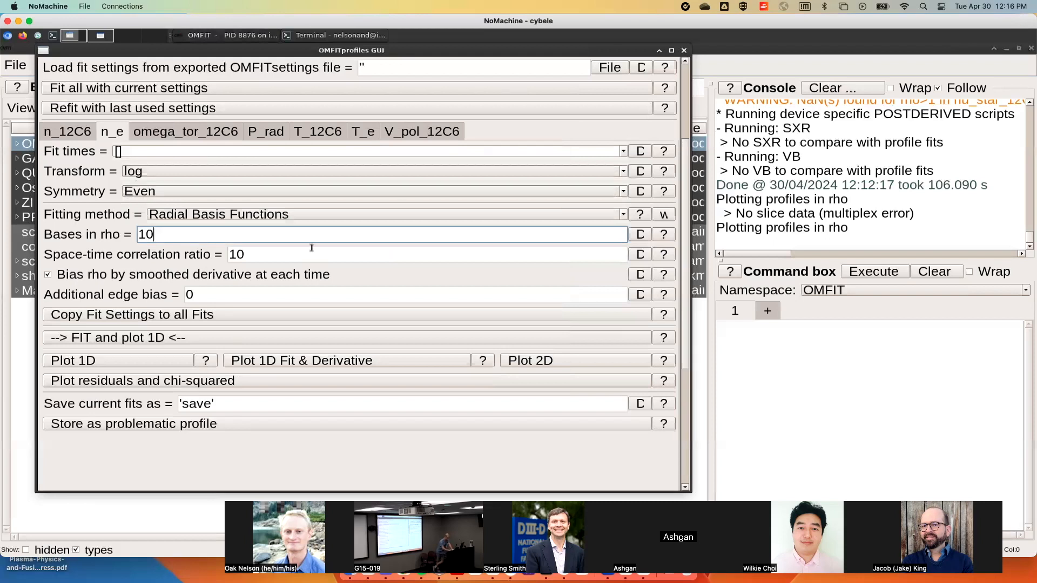
{"action": "key", "text": "BackSpace"}
{"action": "type", "text": "4"}
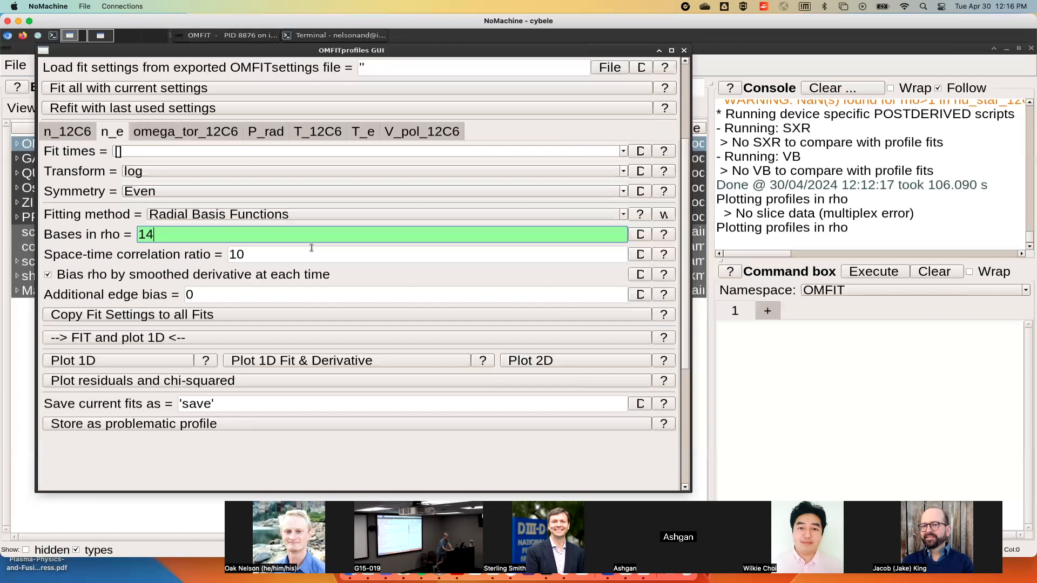
{"action": "key", "text": "Return"}
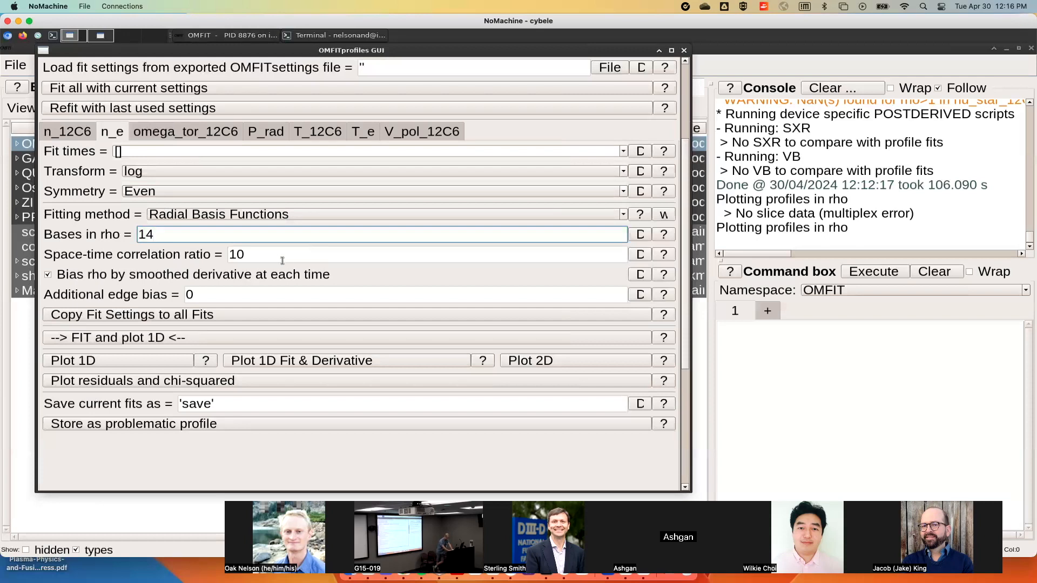
Set the additional edge bias for n_e to 5, then refit the profile and plot it in 1D
{"action": "left_click", "coordinate": [453, 258]}
{"action": "left_click_drag", "start_coordinate": [241, 252], "coordinate": [182, 258]}
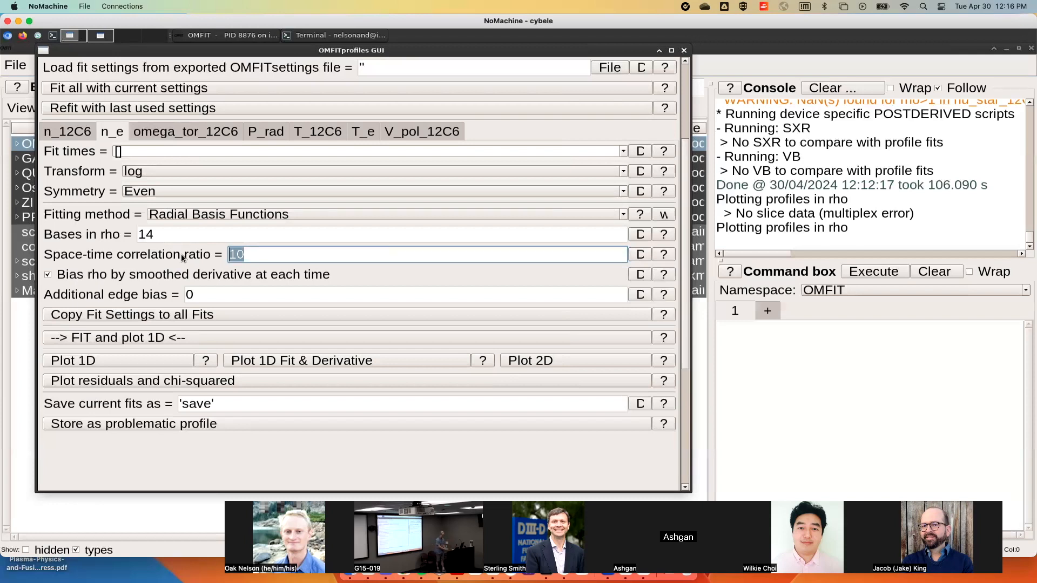
{"action": "left_click", "coordinate": [218, 290]}
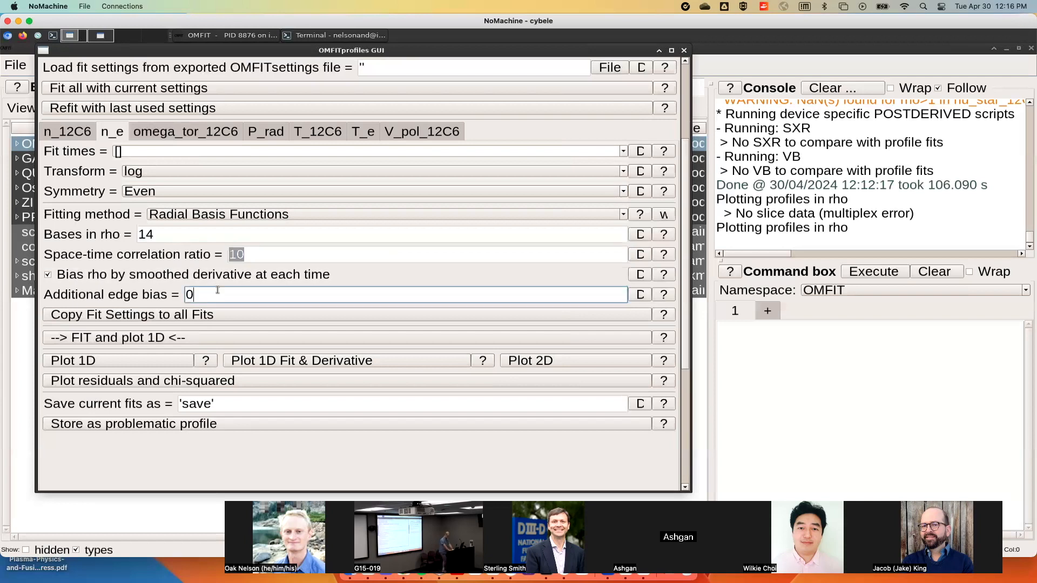
{"action": "key", "text": "BackSpace"}
{"action": "type", "text": "5"}
{"action": "key", "text": "Return"}
{"action": "left_click", "coordinate": [163, 339]}
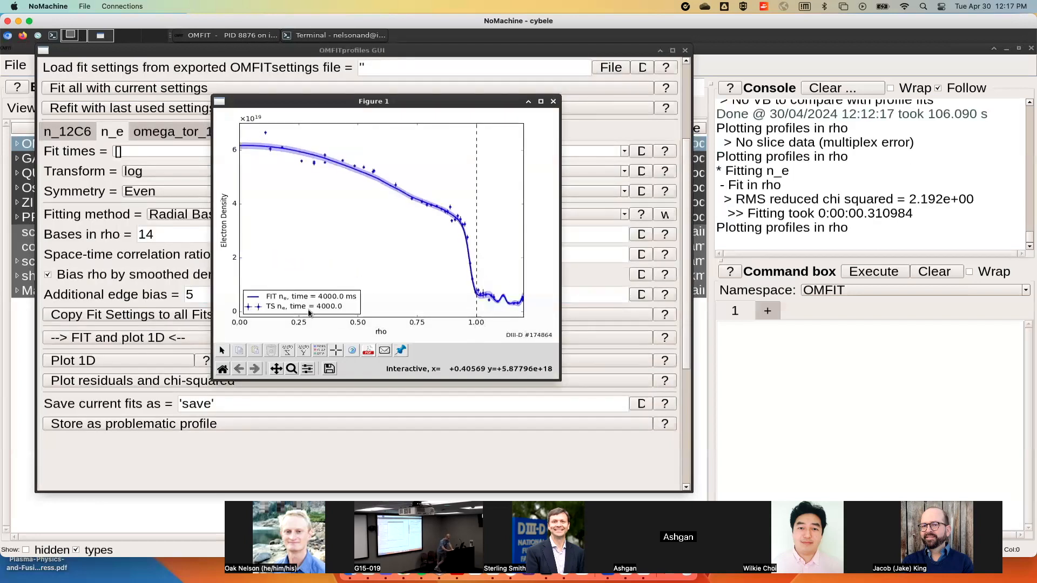
Zoom in on the pedestal region of the refitted 4000 ms electron density profile and close the figure
{"action": "left_click", "coordinate": [291, 369]}
{"action": "left_click_drag", "start_coordinate": [442, 193], "coordinate": [500, 310]}
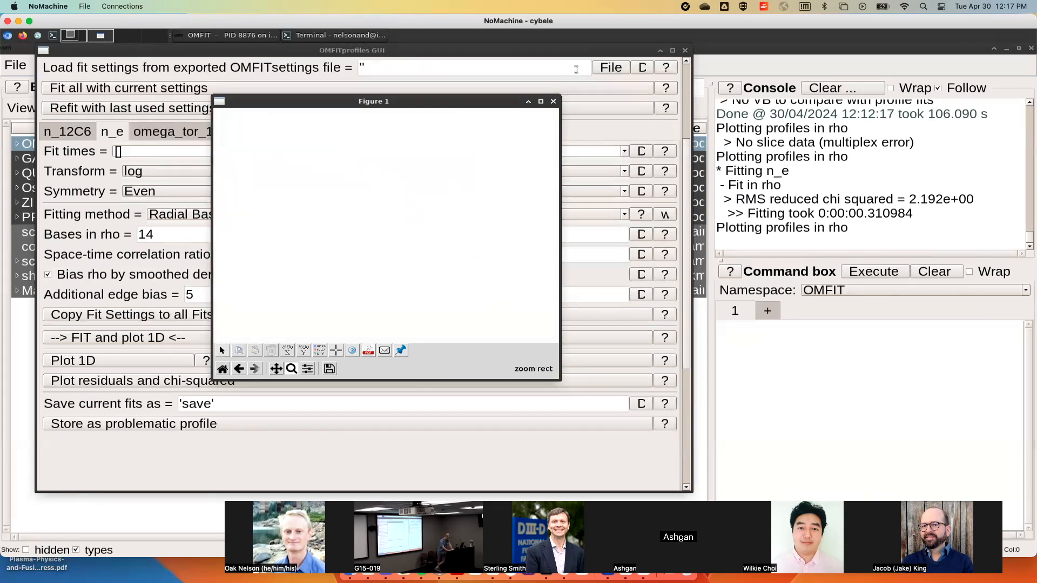
{"action": "left_click", "coordinate": [541, 102]}
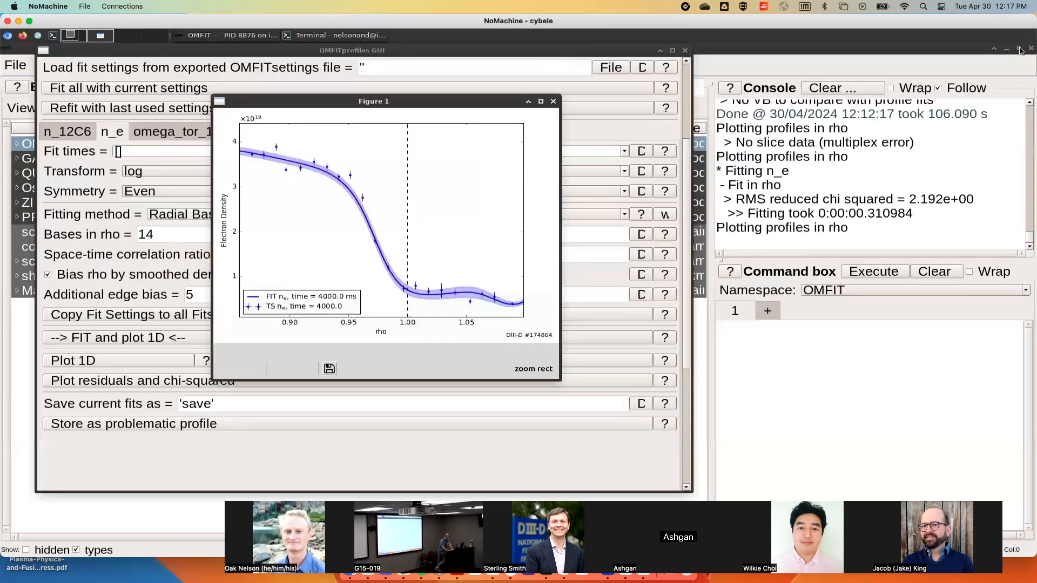
{"action": "left_click", "coordinate": [1018, 48]}
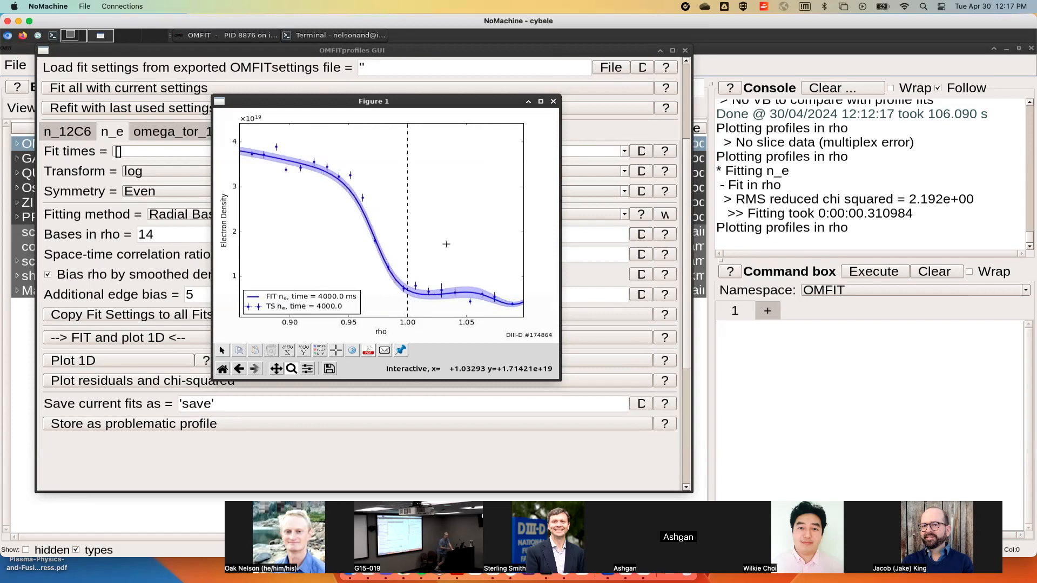
{"action": "left_click", "coordinate": [553, 101]}
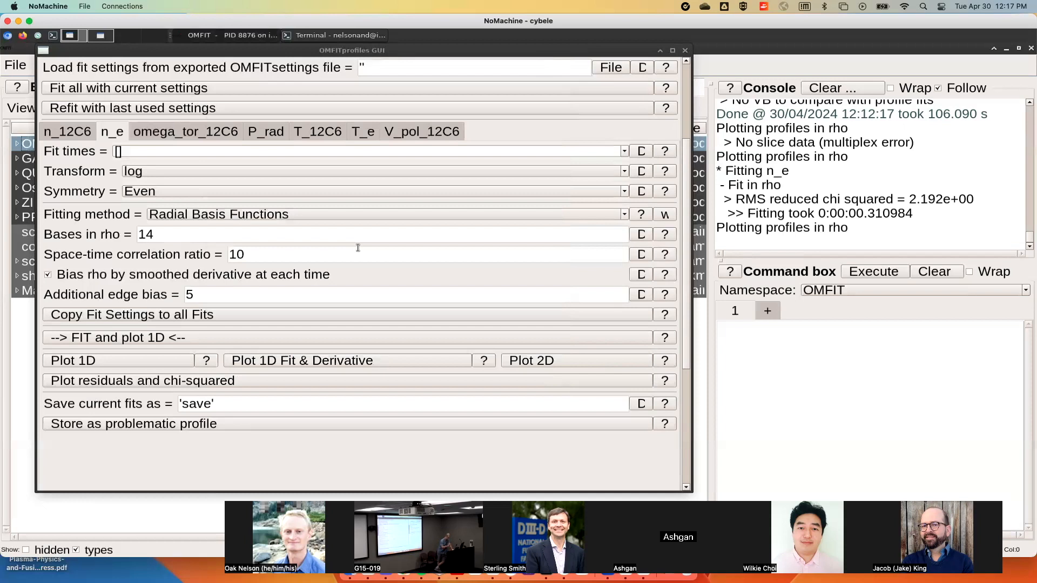
Review the available fitting methods for n_e, choose Core polynomial & edge exponential (mtanh) blend, and look over its parameters
{"action": "left_click", "coordinate": [364, 216]}
{"action": "left_click", "coordinate": [364, 215]}
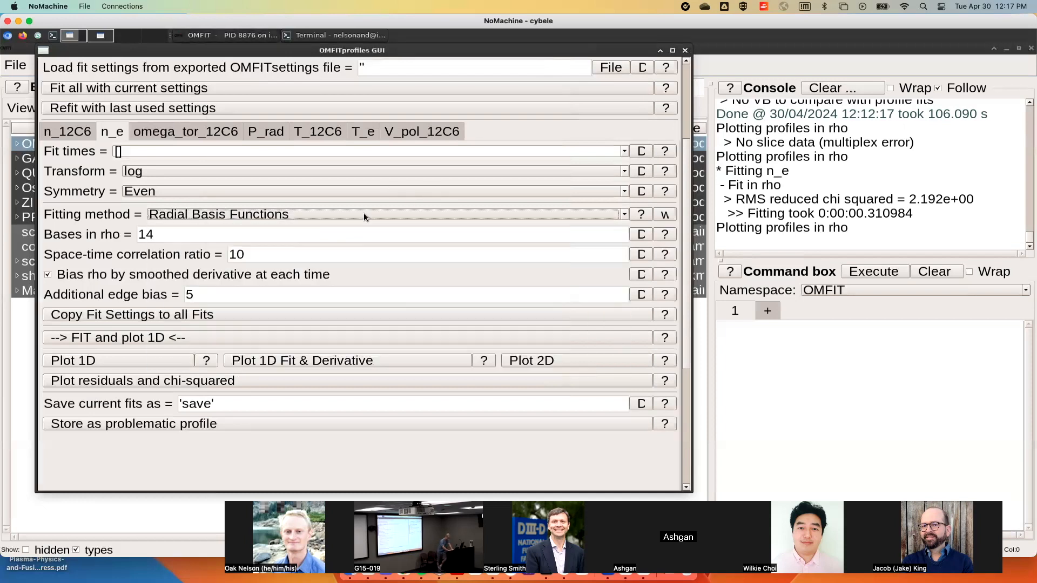
{"action": "left_click", "coordinate": [248, 216]}
{"action": "scroll", "coordinate": [251, 267], "scroll_direction": "up", "scroll_amount": 2}
{"action": "scroll", "coordinate": [251, 268], "scroll_direction": "down", "scroll_amount": 2}
{"action": "scroll", "coordinate": [251, 267], "scroll_direction": "up", "scroll_amount": 2}
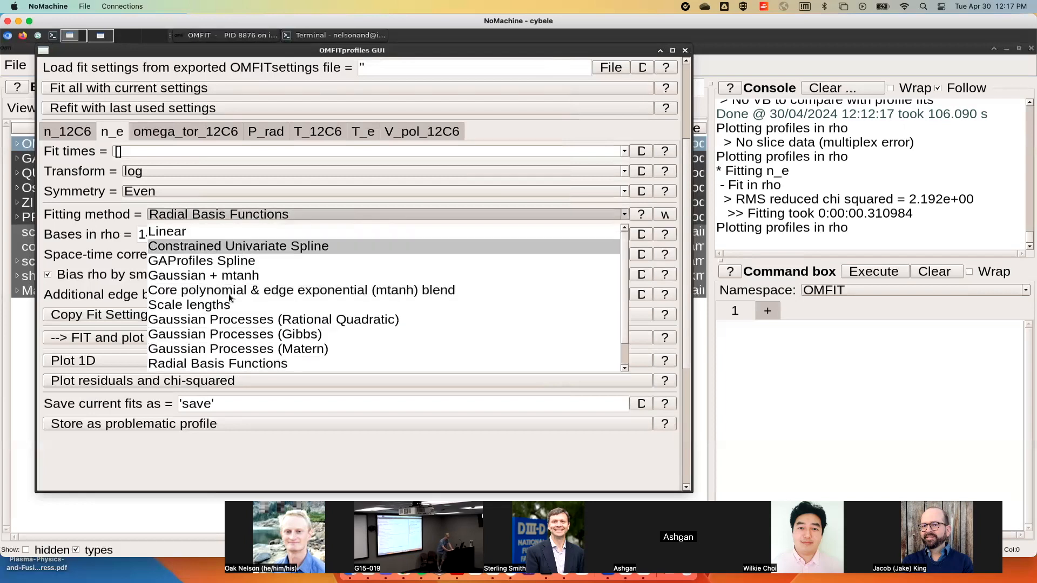
{"action": "scroll", "coordinate": [237, 335], "scroll_direction": "down", "scroll_amount": 2}
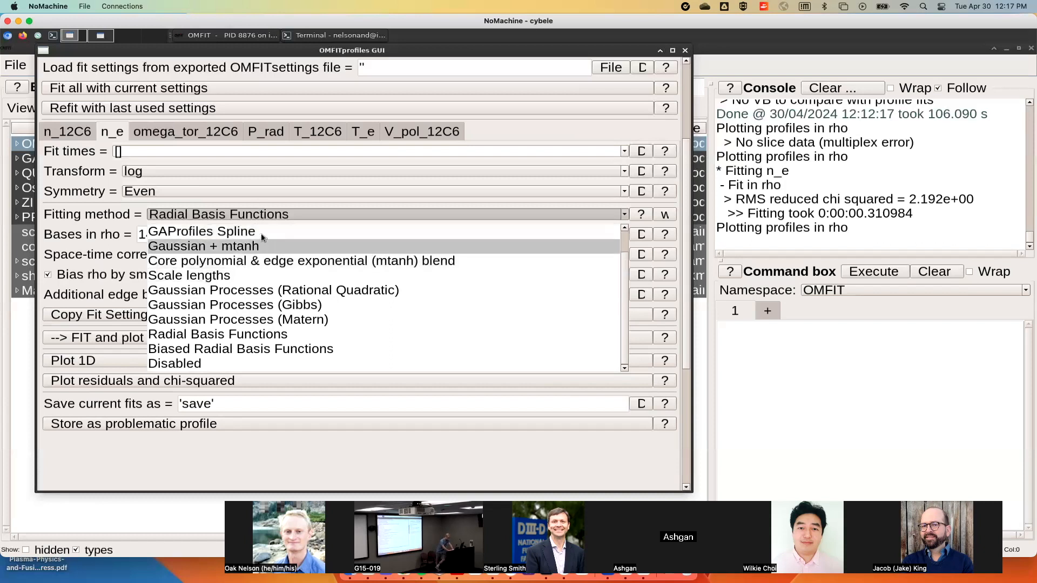
{"action": "scroll", "coordinate": [265, 231], "scroll_direction": "up", "scroll_amount": 2}
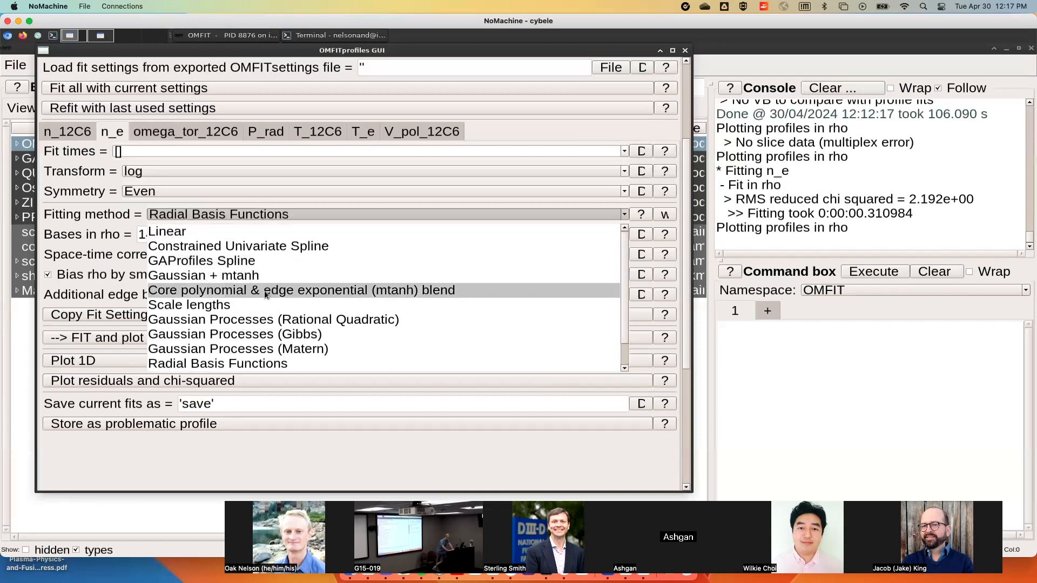
{"action": "left_click", "coordinate": [449, 294]}
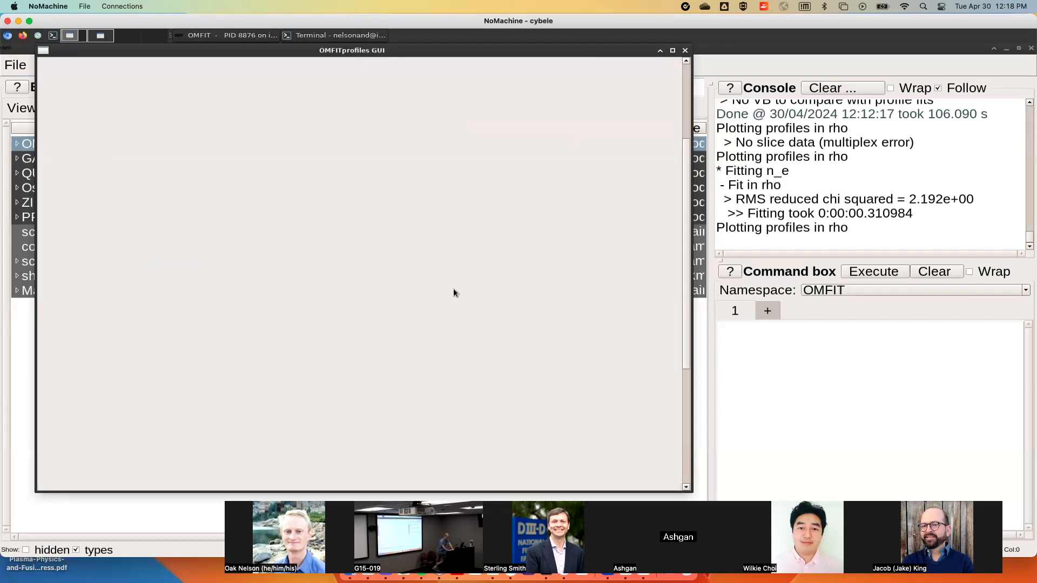
{"action": "scroll", "coordinate": [454, 289], "scroll_direction": "down", "scroll_amount": 5}
{"action": "scroll", "coordinate": [456, 290], "scroll_direction": "up", "scroll_amount": 2}
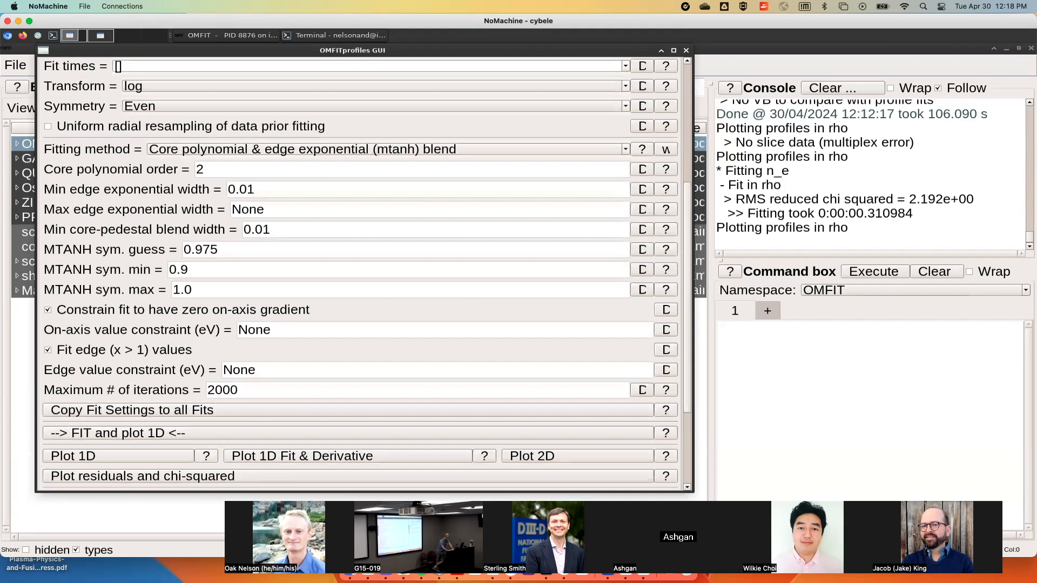
{"action": "scroll", "coordinate": [341, 366], "scroll_direction": "up", "scroll_amount": 2}
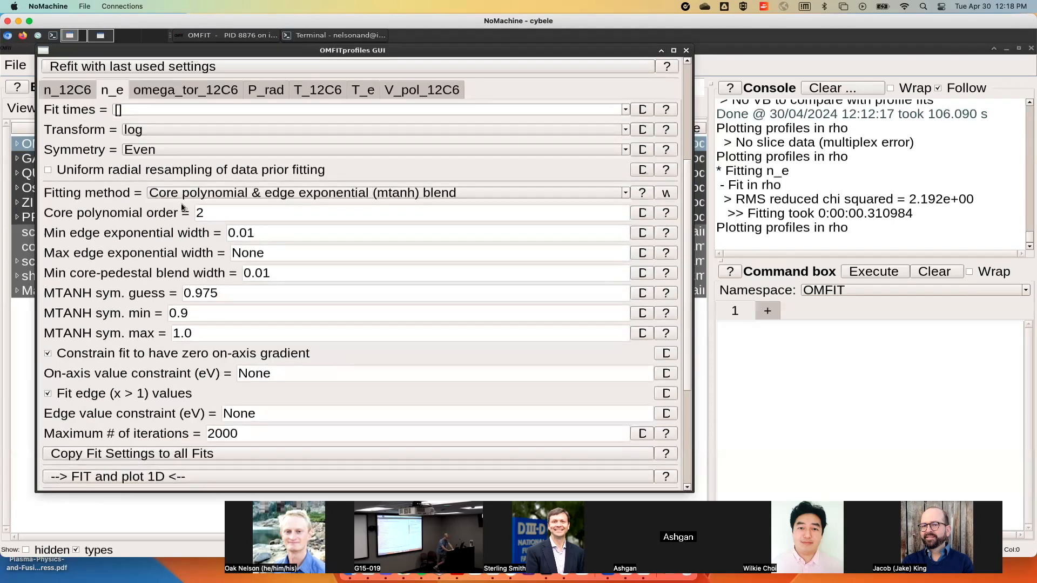
Fit n_e with core polynomial order 2, plot it in 1D, and compare the 1000 ms and 2500 ms profiles
{"action": "left_click", "coordinate": [229, 213]}
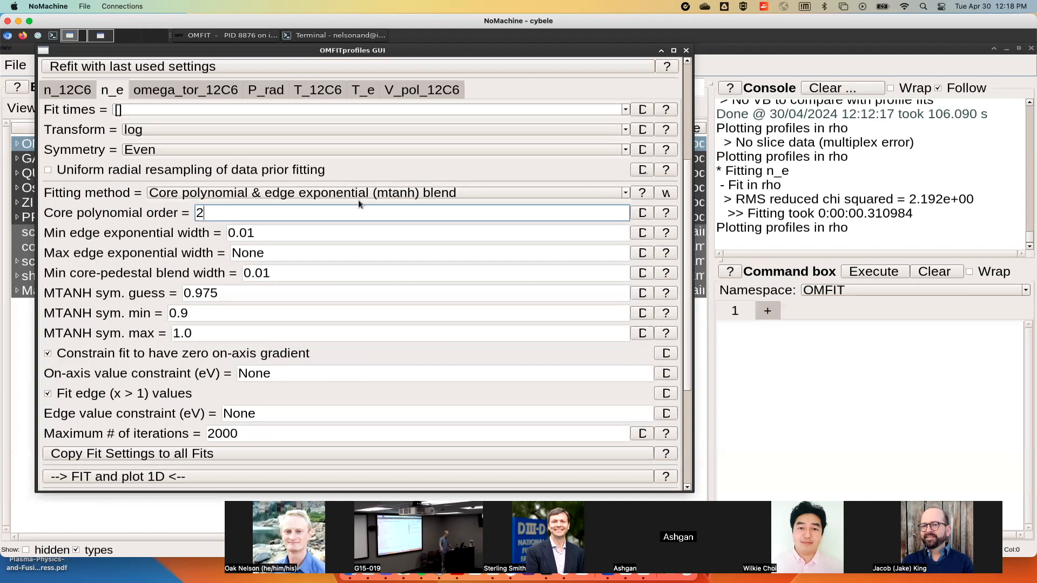
{"action": "left_click", "coordinate": [139, 475]}
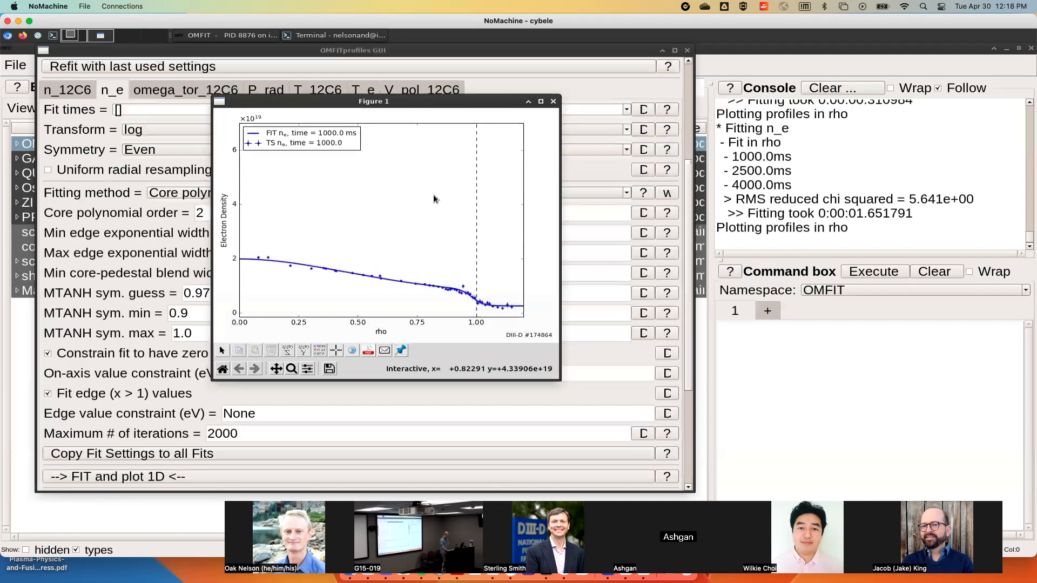
{"action": "key", "text": "Right"}
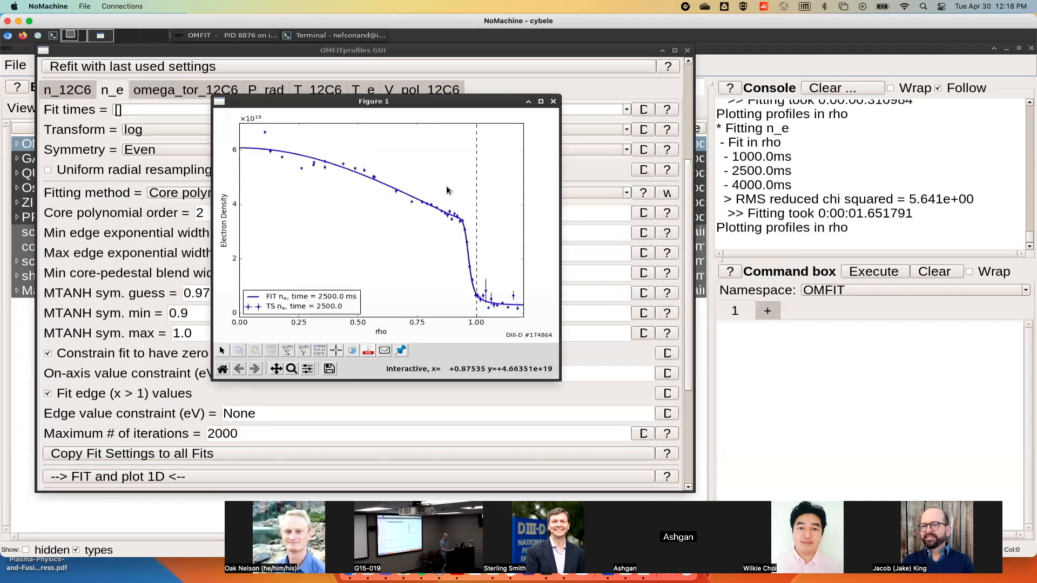
{"action": "key", "text": "Left"}
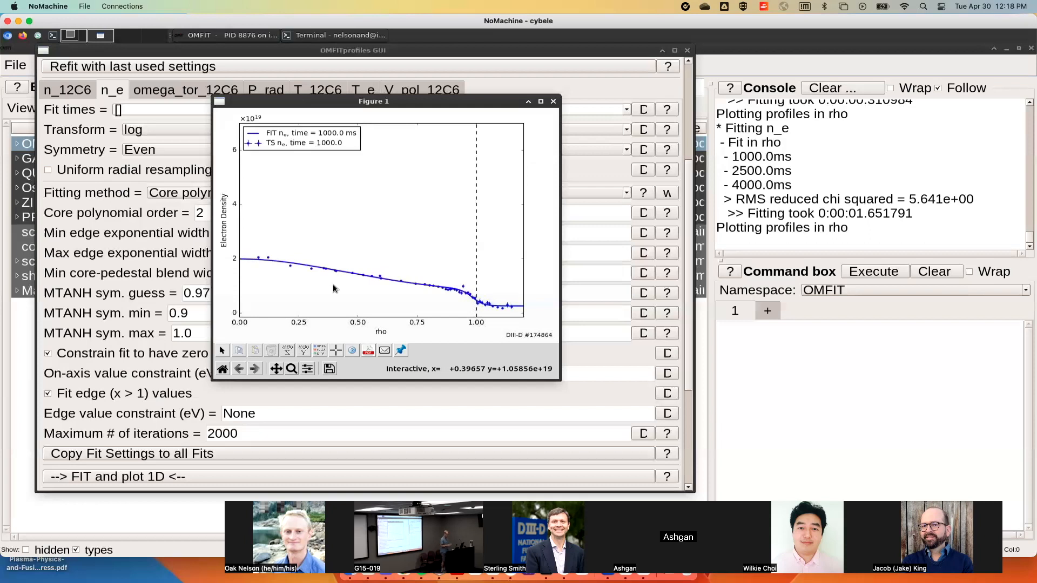
{"action": "key", "text": "Right"}
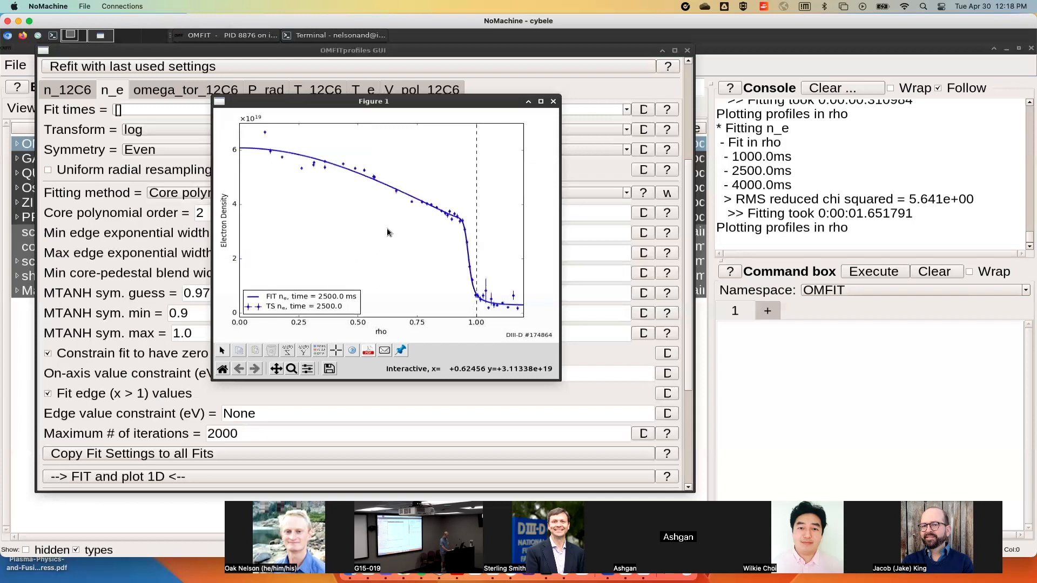
{"action": "key", "text": "Left"}
{"action": "key", "text": "Right"}
Zoom in on the pedestal of the electron density fit, compare the 2500, 4000 and 1000 ms slices, and close the figure
{"action": "left_click", "coordinate": [291, 369]}
{"action": "left_click_drag", "start_coordinate": [438, 193], "coordinate": [497, 317]}
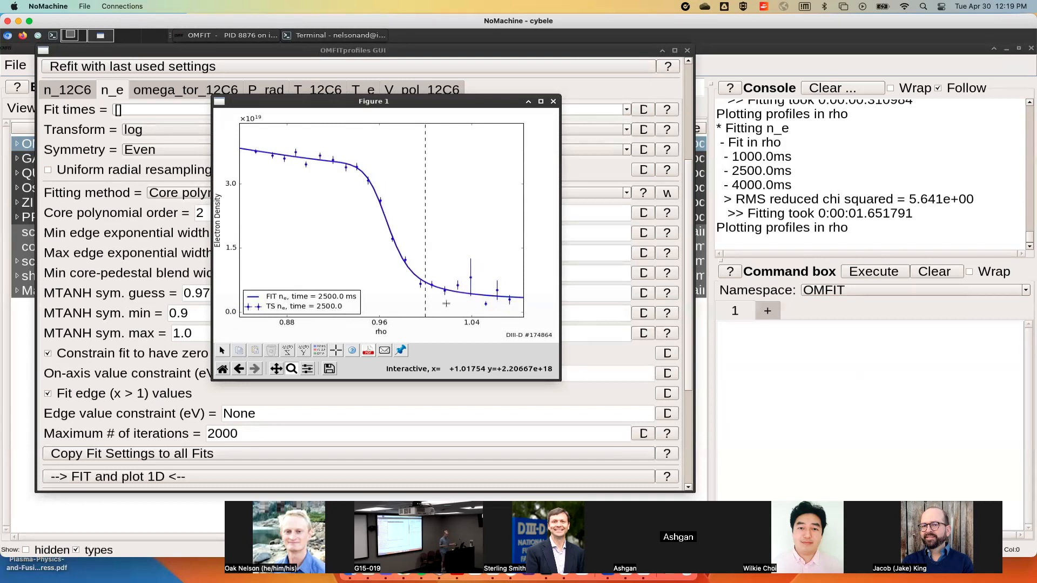
{"action": "key", "text": "Right"}
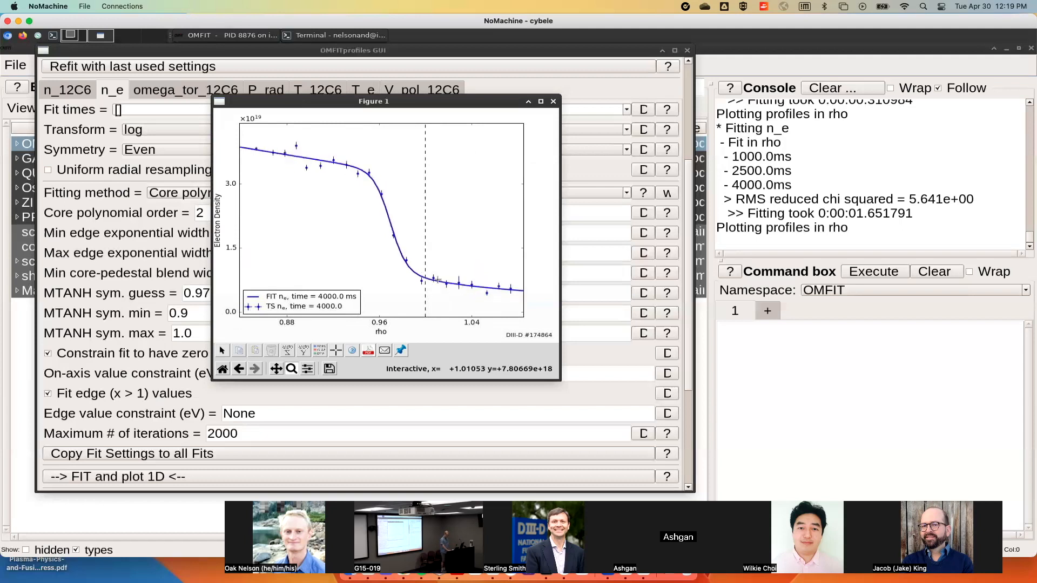
{"action": "key", "text": "Right"}
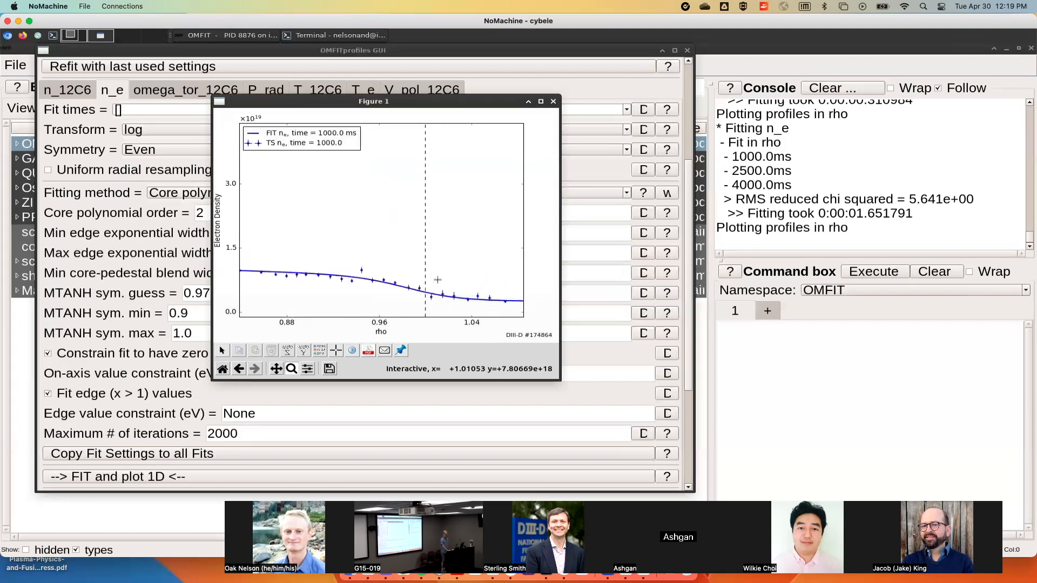
{"action": "left_click", "coordinate": [553, 101]}
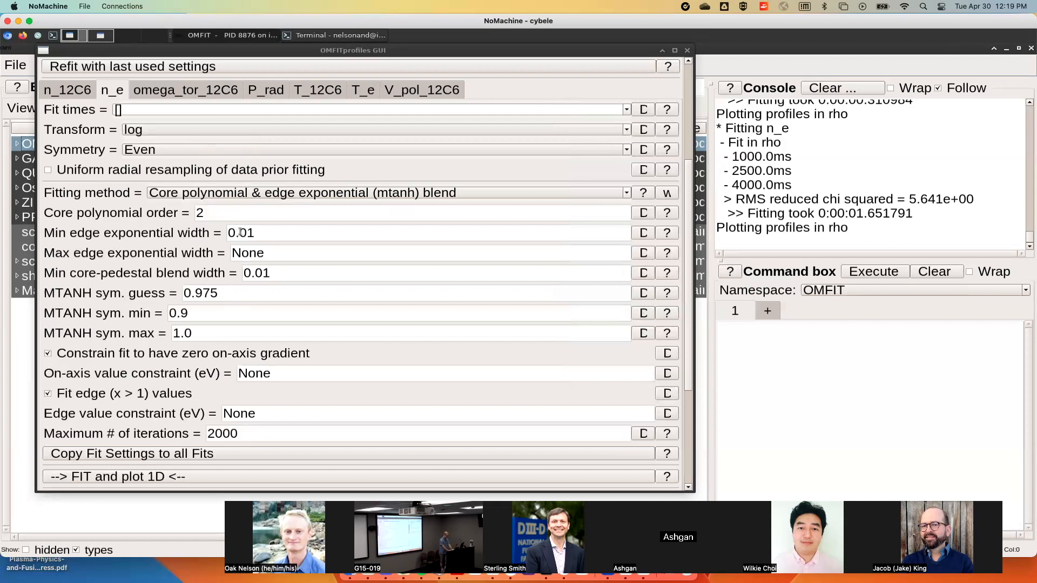
Set the n_e core polynomial order to 5, turn off the zero on-axis gradient constraint, and refit and plot in 1D
{"action": "left_click", "coordinate": [213, 212]}
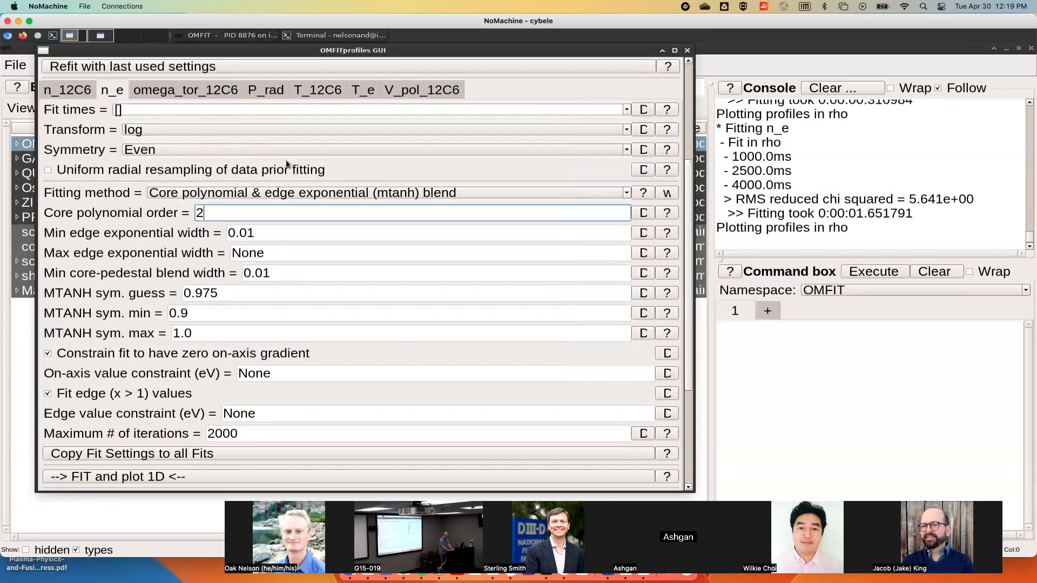
{"action": "key", "text": "BackSpace"}
{"action": "type", "text": "5"}
{"action": "left_click", "coordinate": [167, 357]}
{"action": "left_click", "coordinate": [172, 476]}
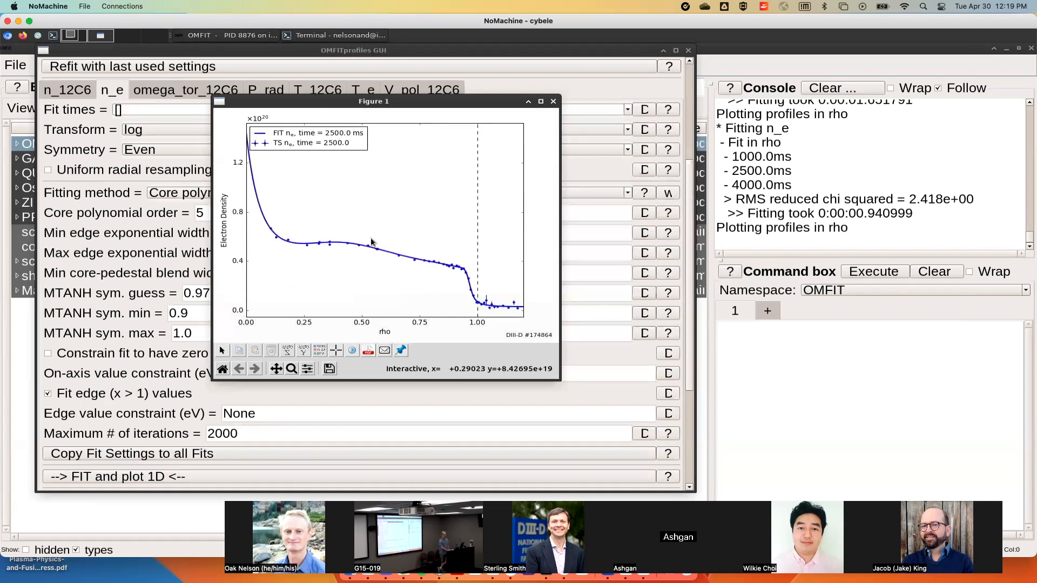
Zoom in on the core region of the 2500 ms electron density profile, restore the full view, and close the figure
{"action": "left_click", "coordinate": [291, 369]}
{"action": "left_click_drag", "start_coordinate": [270, 211], "coordinate": [487, 292]}
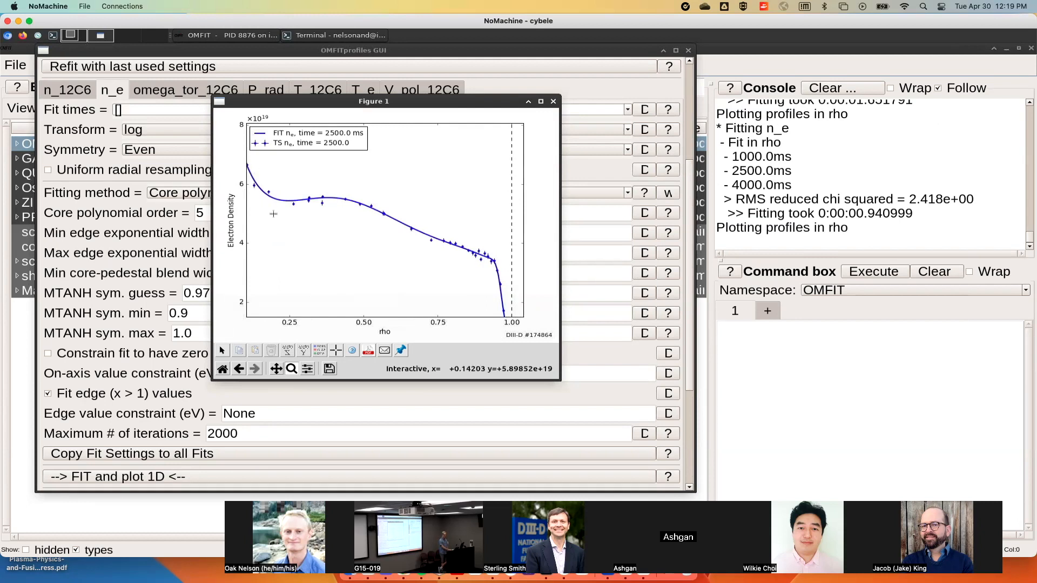
{"action": "left_click", "coordinate": [222, 369]}
{"action": "left_click", "coordinate": [553, 101]}
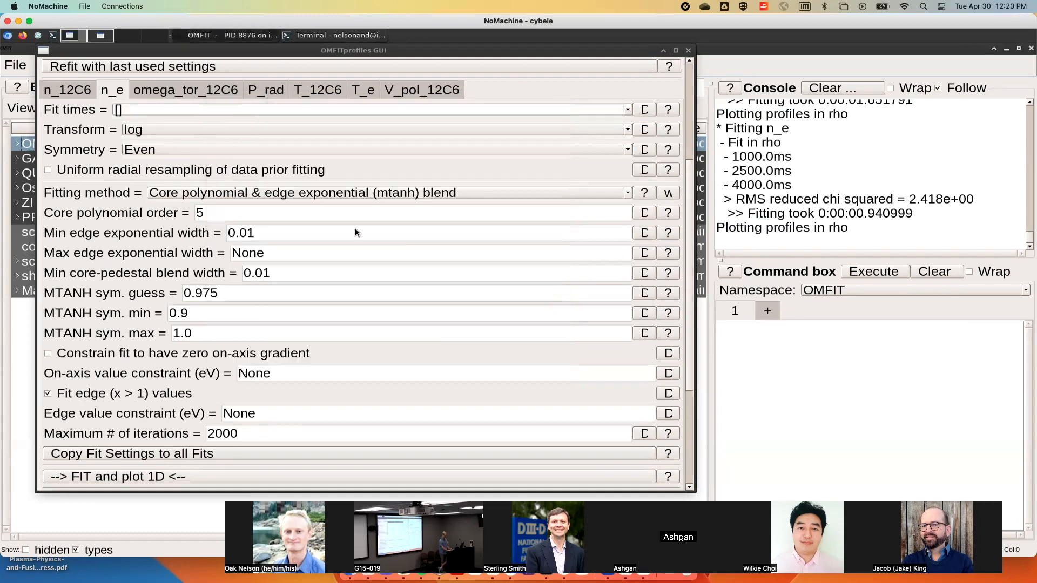
Refit n_e with the zero on-axis gradient constraint turned back on, then refit and plot it with core polynomial order 9
{"action": "left_click", "coordinate": [112, 355]}
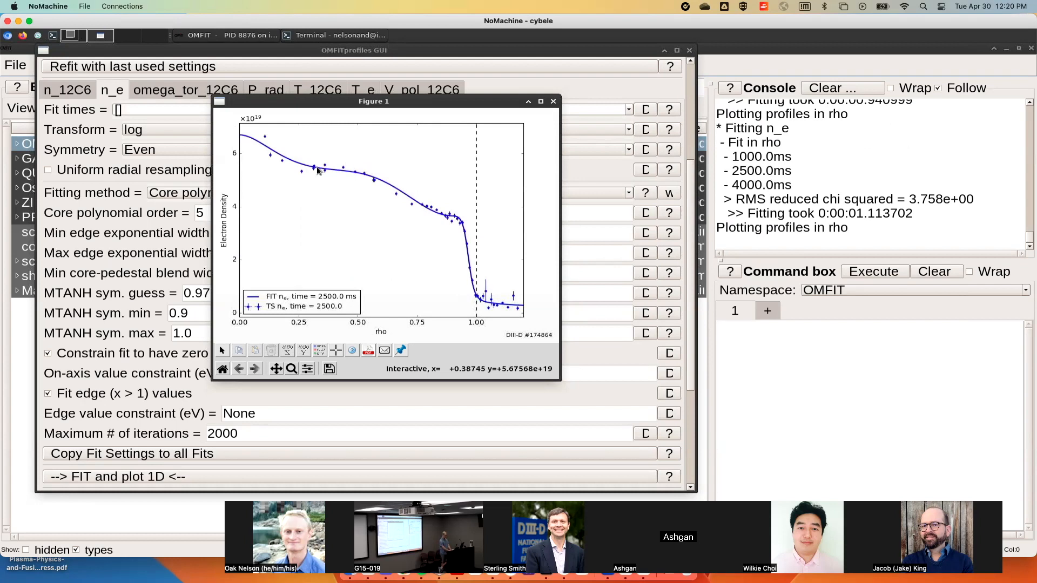
{"action": "left_click", "coordinate": [553, 101]}
{"action": "left_click", "coordinate": [247, 213]}
{"action": "key", "text": "BackSpace"}
{"action": "type", "text": "9"}
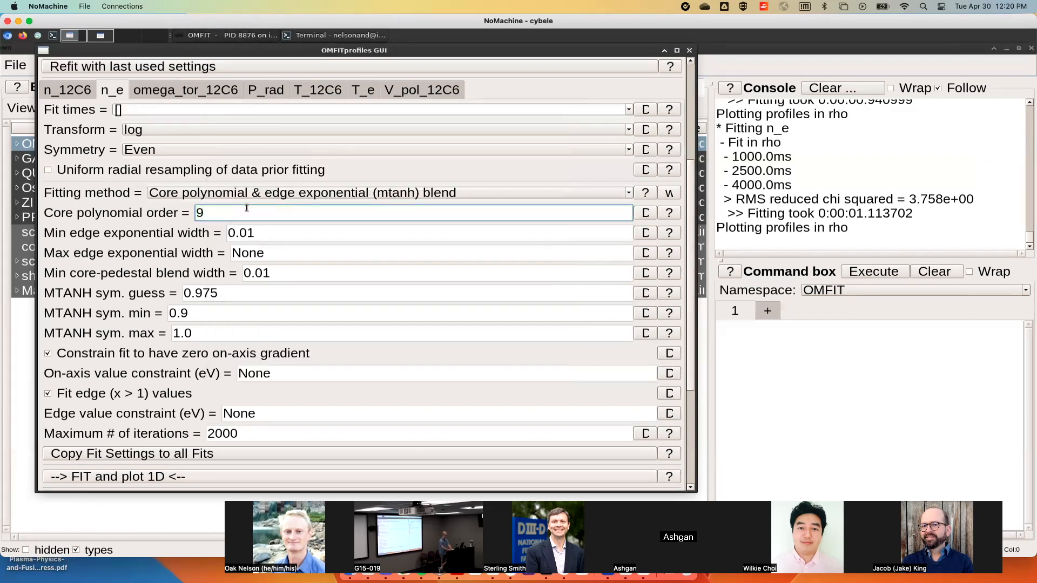
{"action": "left_click", "coordinate": [183, 476]}
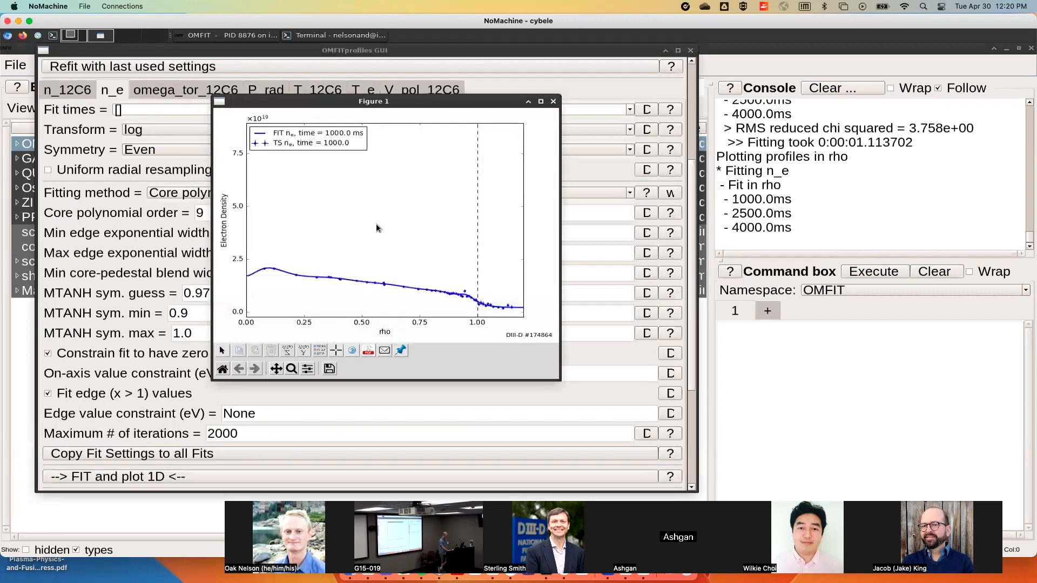
{"action": "left_click", "coordinate": [553, 101]}
Set the n_e core polynomial order to 4, refit and plot the profile in 1D, and close the figure after checking it
{"action": "left_click", "coordinate": [312, 213]}
{"action": "key", "text": "BackSpace"}
{"action": "type", "text": "4"}
{"action": "key", "text": "Return"}
{"action": "left_click", "coordinate": [165, 478]}
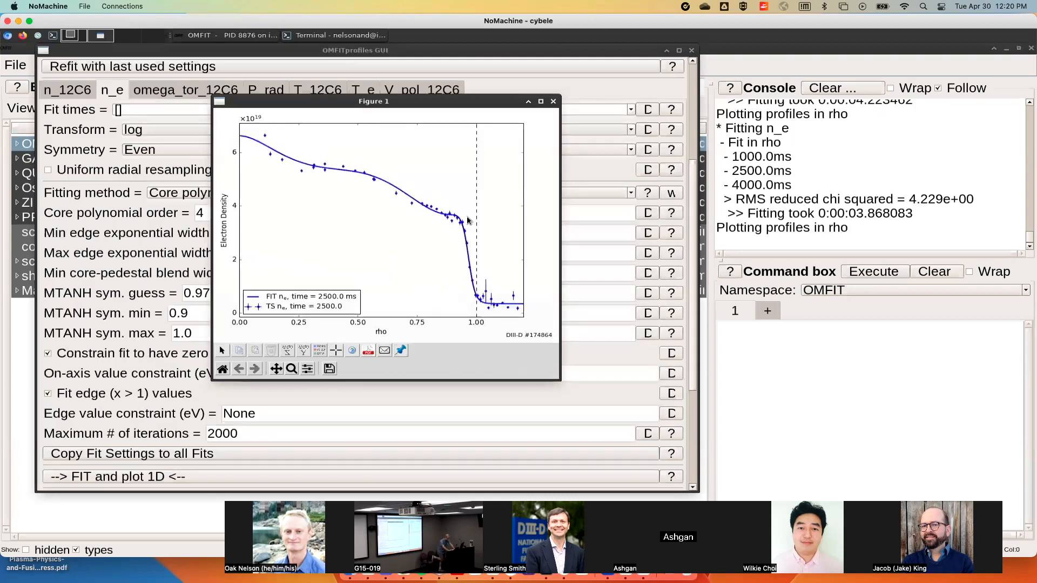
{"action": "left_click", "coordinate": [553, 102]}
Look over the MTANH symmetry guess, minimum edge exponential width and remaining fit options for n_e
{"action": "left_click_drag", "start_coordinate": [257, 293], "coordinate": [169, 296]}
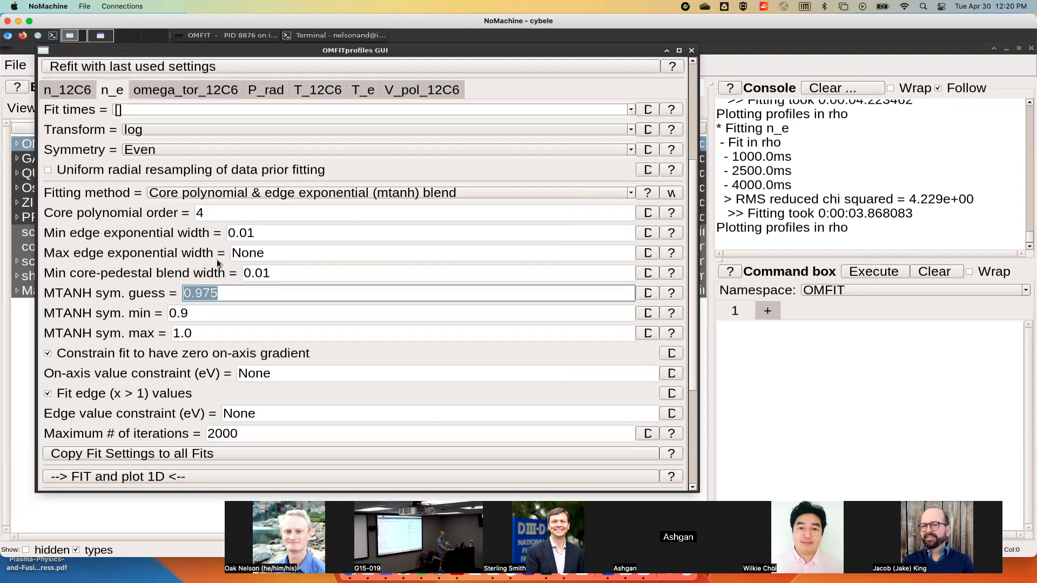
{"action": "left_click", "coordinate": [272, 232]}
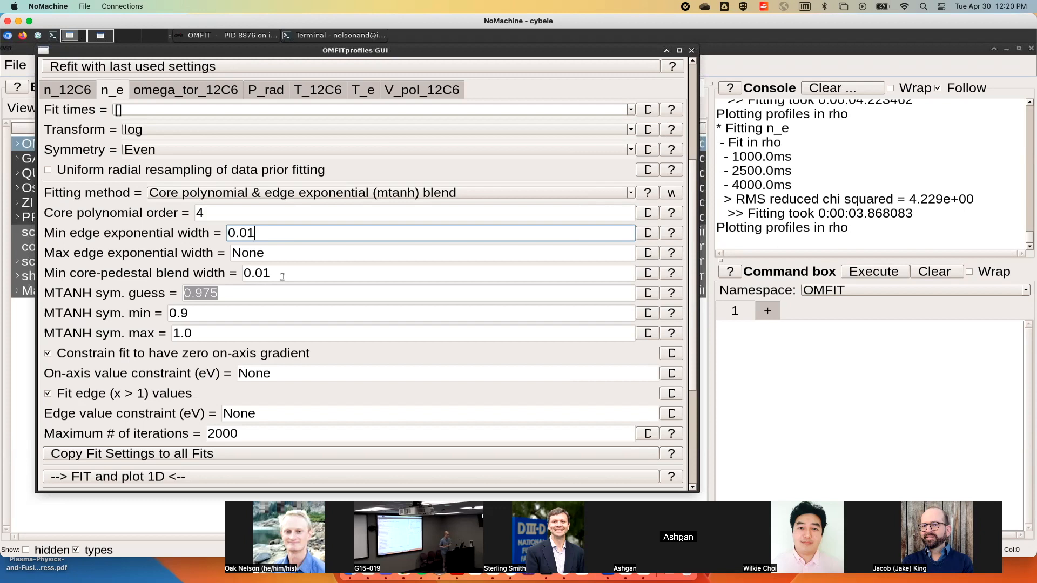
{"action": "scroll", "coordinate": [252, 335], "scroll_direction": "down", "scroll_amount": 4}
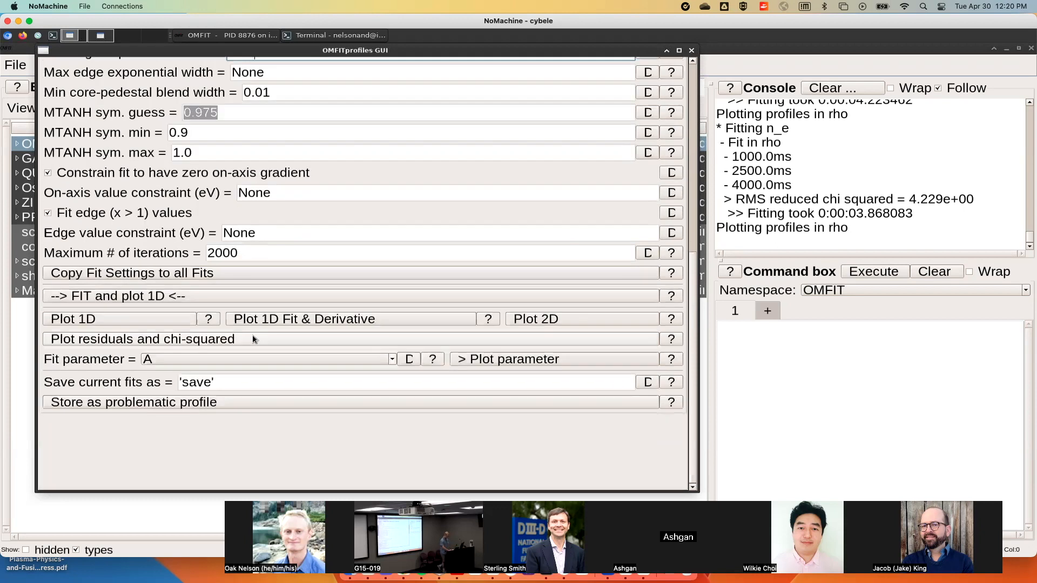
Plot the existing n_12C6 fit in 1D, compare the carbon density profiles at 1000, 2500 and 4000 ms, and close the figure
{"action": "scroll", "coordinate": [252, 335], "scroll_direction": "up", "scroll_amount": 8}
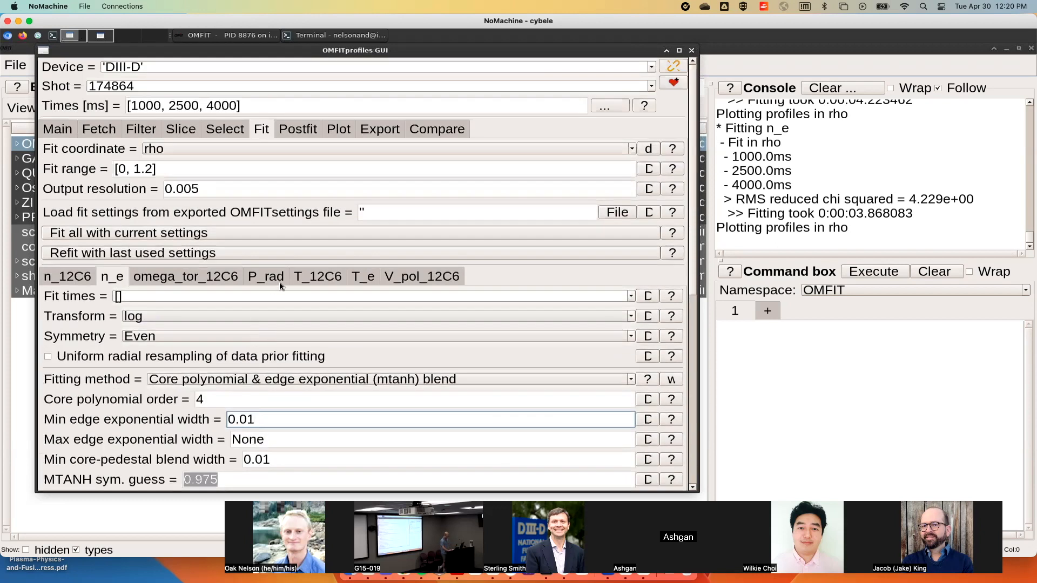
{"action": "left_click", "coordinate": [64, 280]}
{"action": "scroll", "coordinate": [254, 278], "scroll_direction": "down", "scroll_amount": 3}
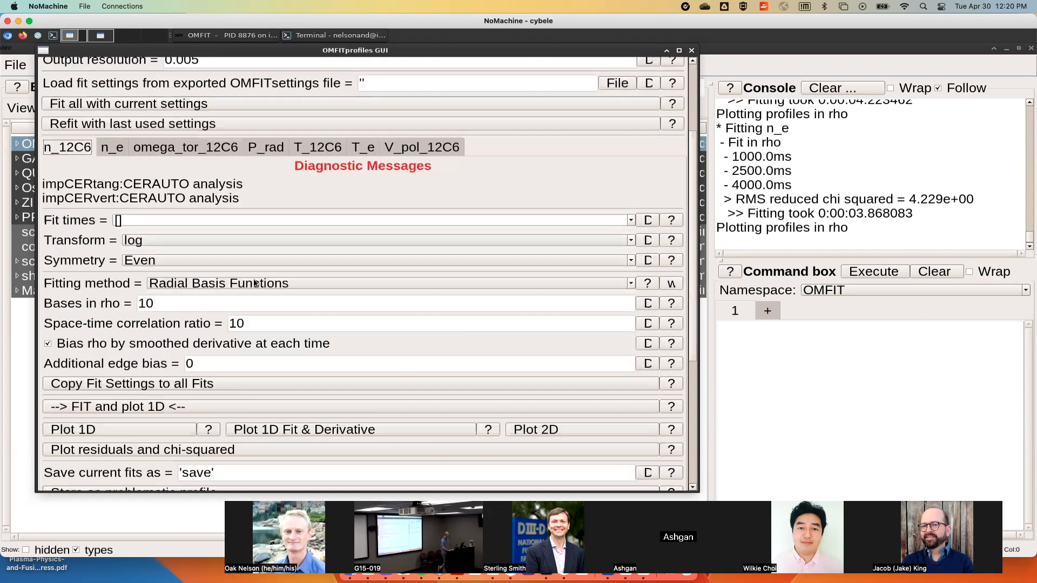
{"action": "left_click", "coordinate": [164, 429]}
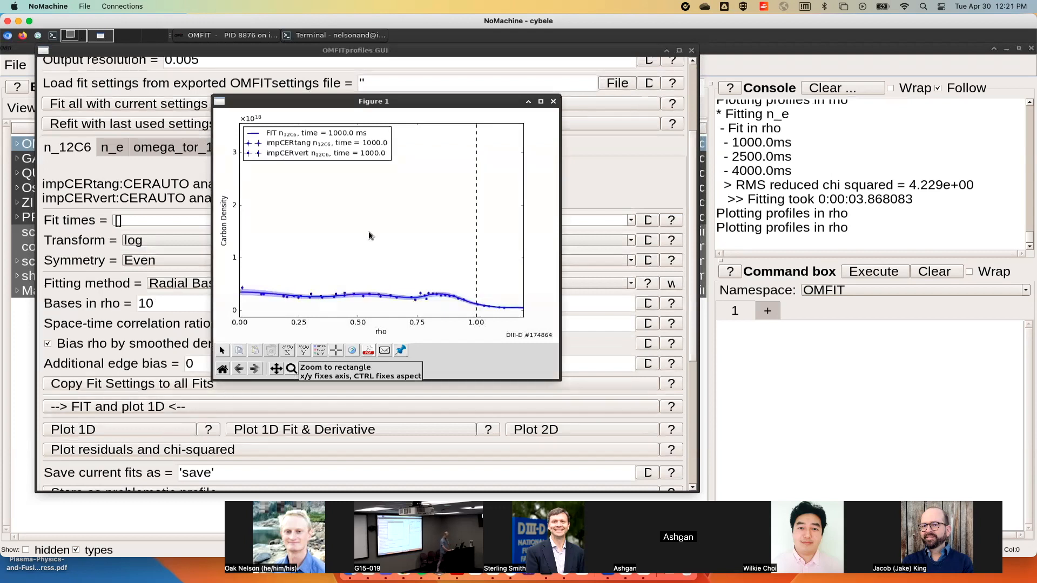
{"action": "key", "text": "Right"}
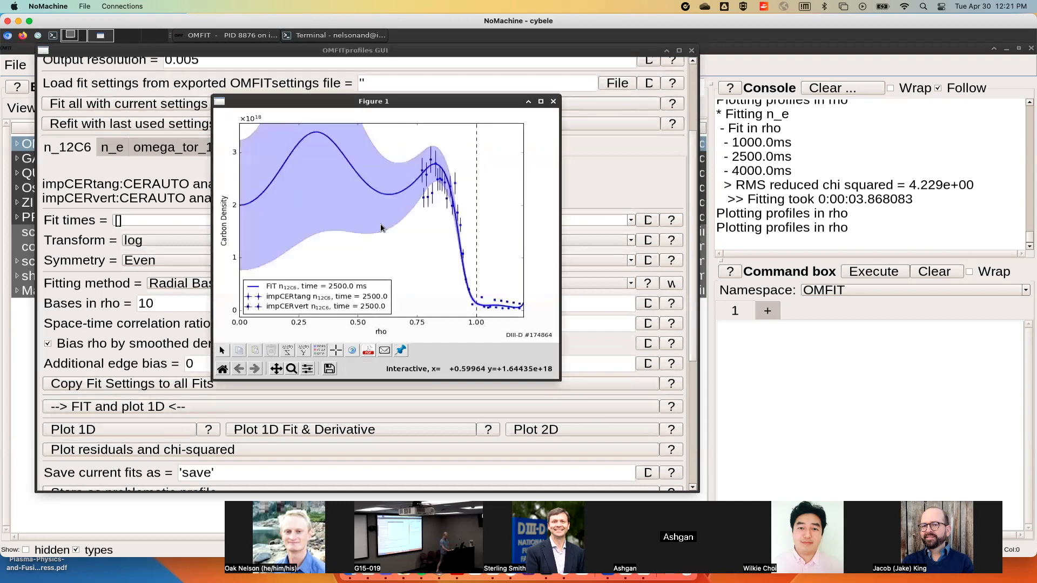
{"action": "key", "text": "Left"}
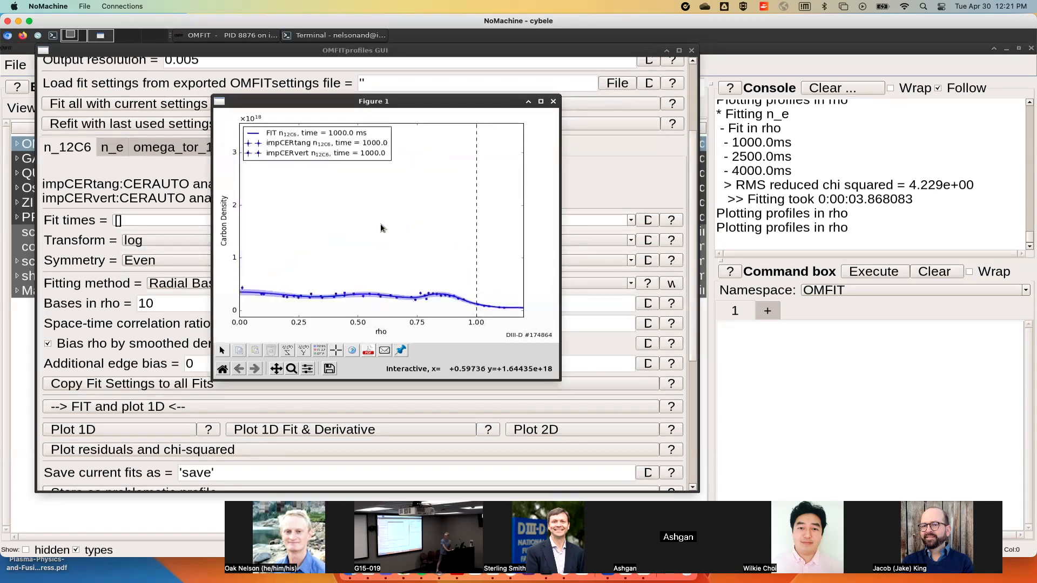
{"action": "key", "text": "Right"}
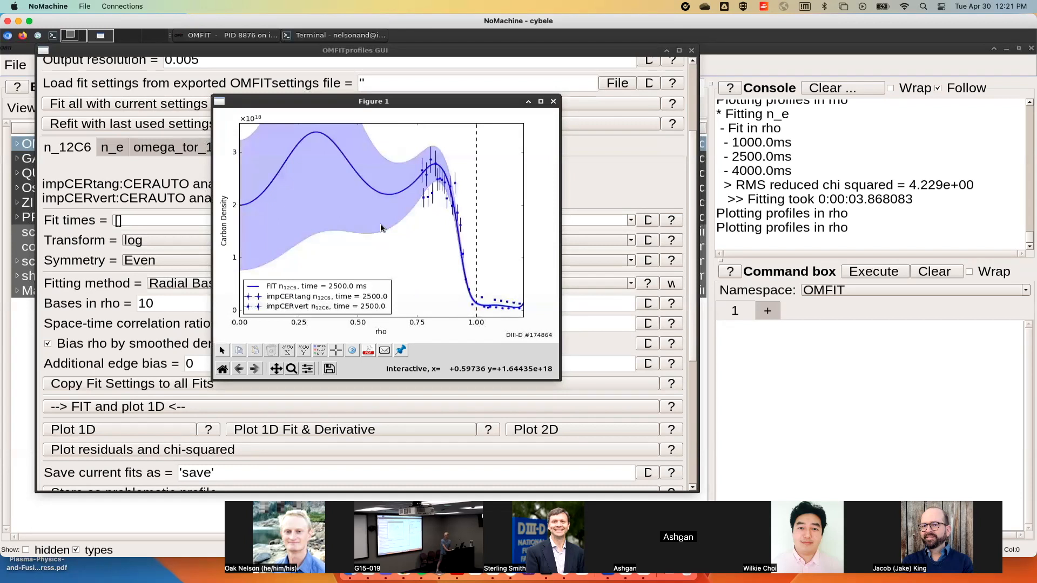
{"action": "key", "text": "Right"}
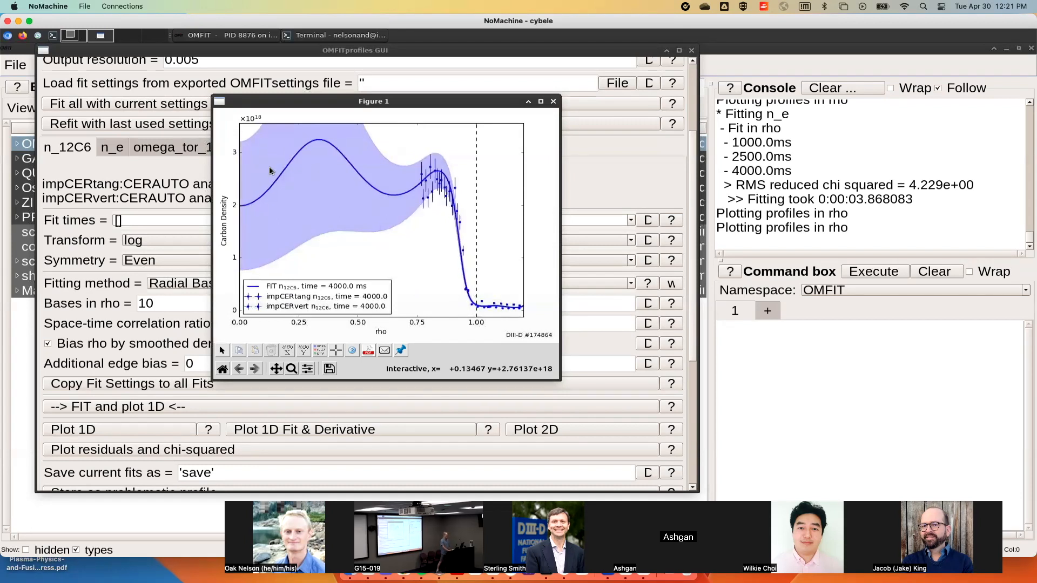
{"action": "key", "text": "Left"}
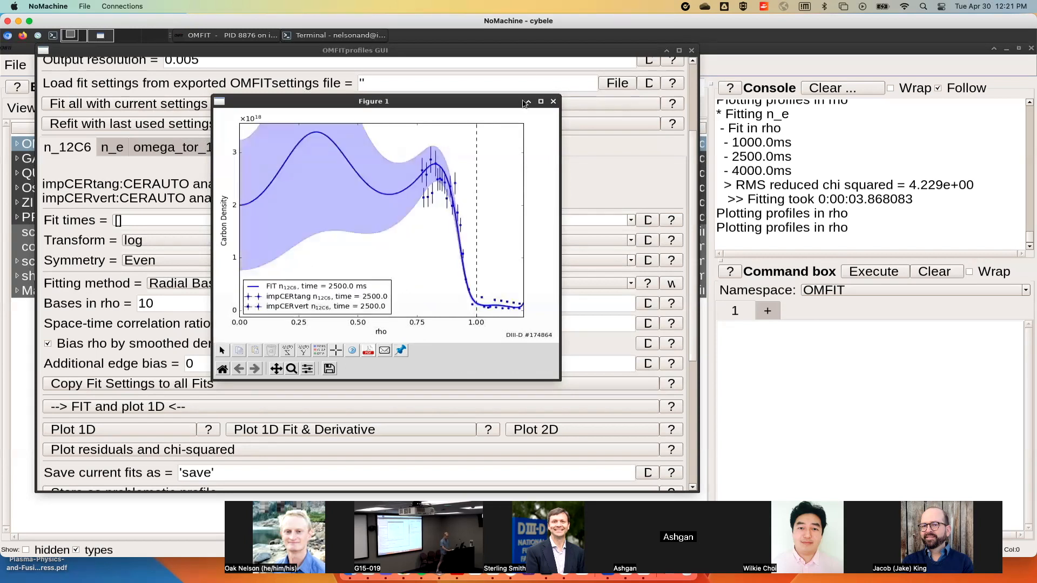
{"action": "left_click", "coordinate": [553, 101]}
{"action": "left_click", "coordinate": [229, 286]}
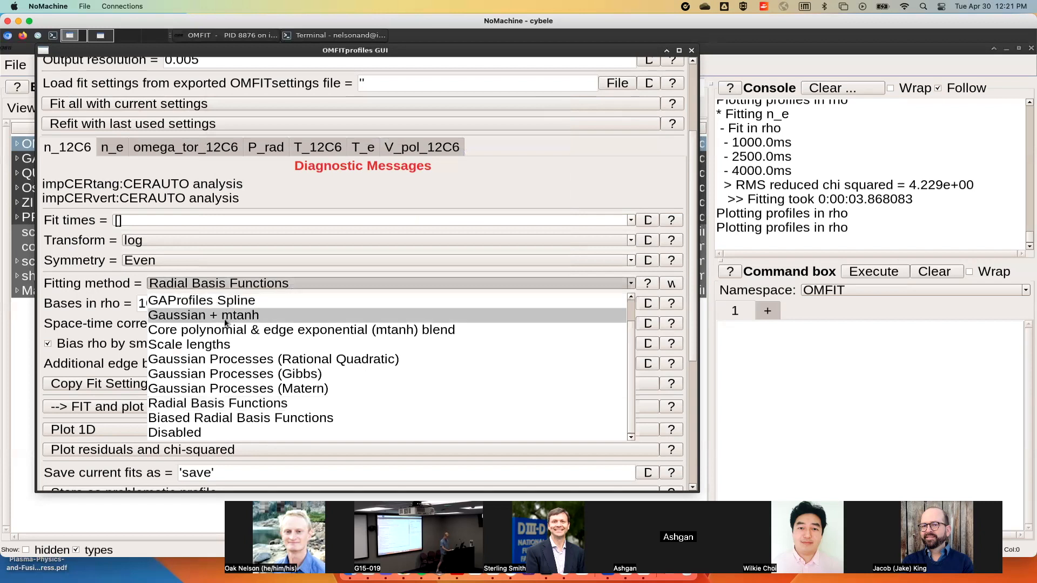
{"action": "scroll", "coordinate": [211, 308], "scroll_direction": "up", "scroll_amount": 2}
{"action": "left_click", "coordinate": [209, 297]}
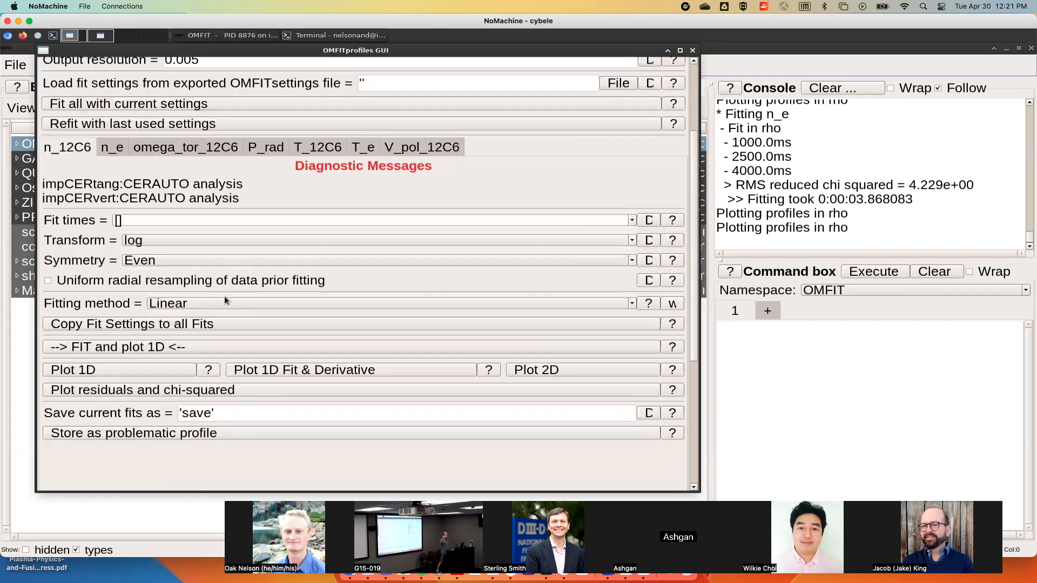
Fit n_12C6 with the Core polynomial & edge exponential (mtanh) blend, plot it in 1D, check the 2500 ms slice, and close the figure
{"action": "left_click", "coordinate": [199, 306]}
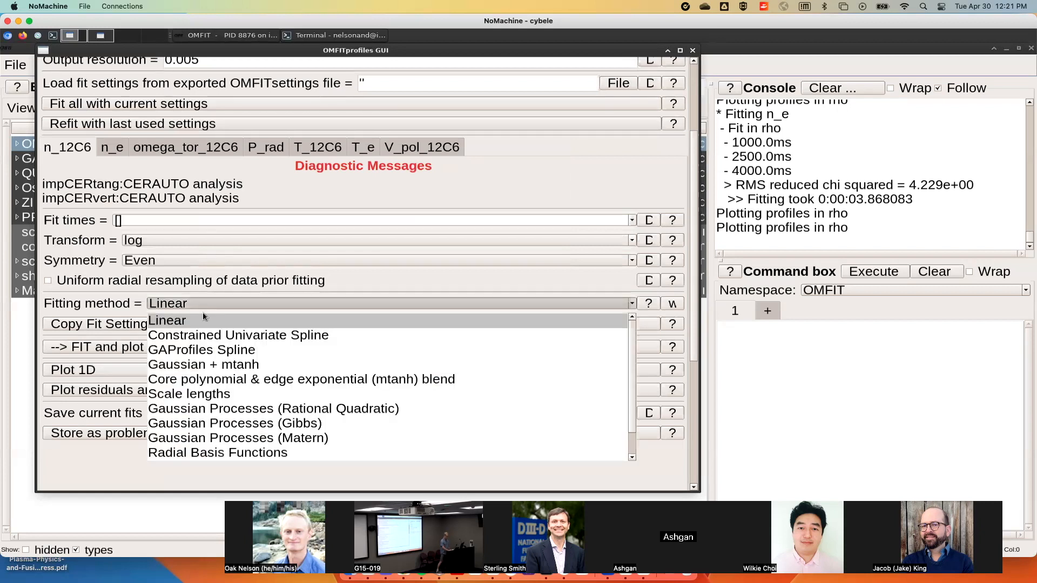
{"action": "left_click", "coordinate": [216, 379]}
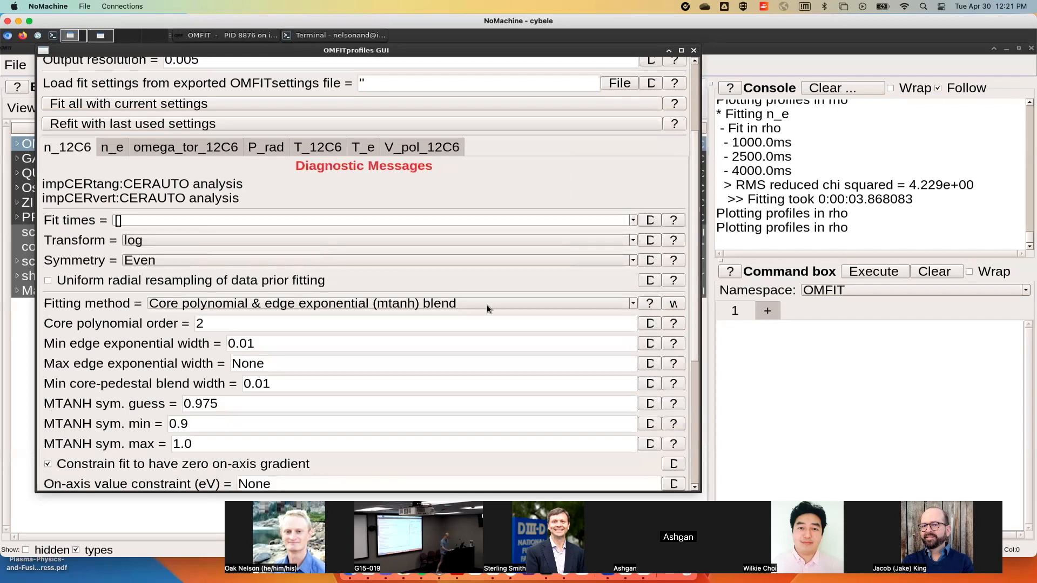
{"action": "scroll", "coordinate": [692, 222], "scroll_direction": "down", "scroll_amount": 5}
{"action": "left_click", "coordinate": [119, 353]}
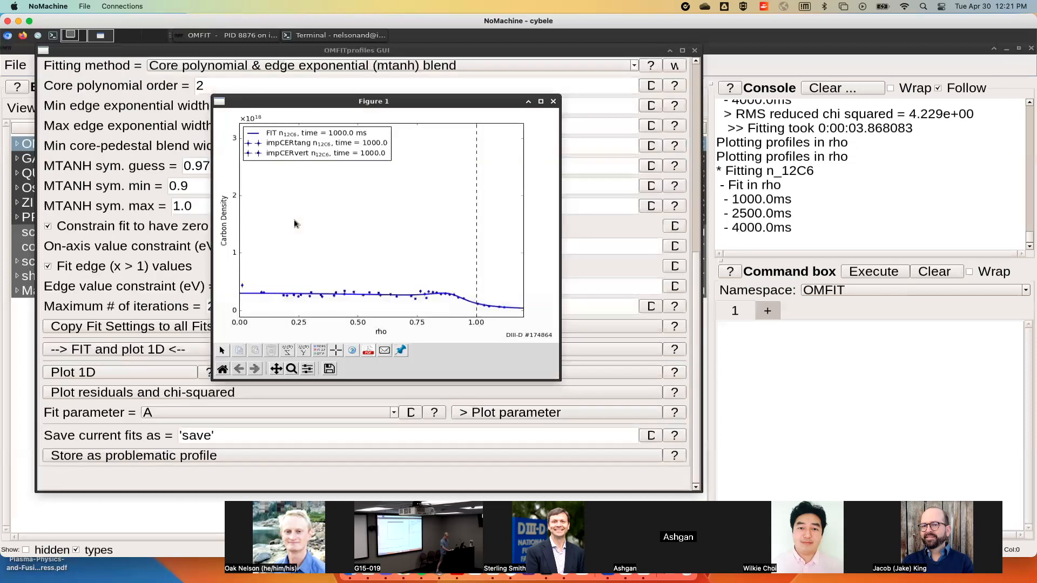
{"action": "key", "text": "Right"}
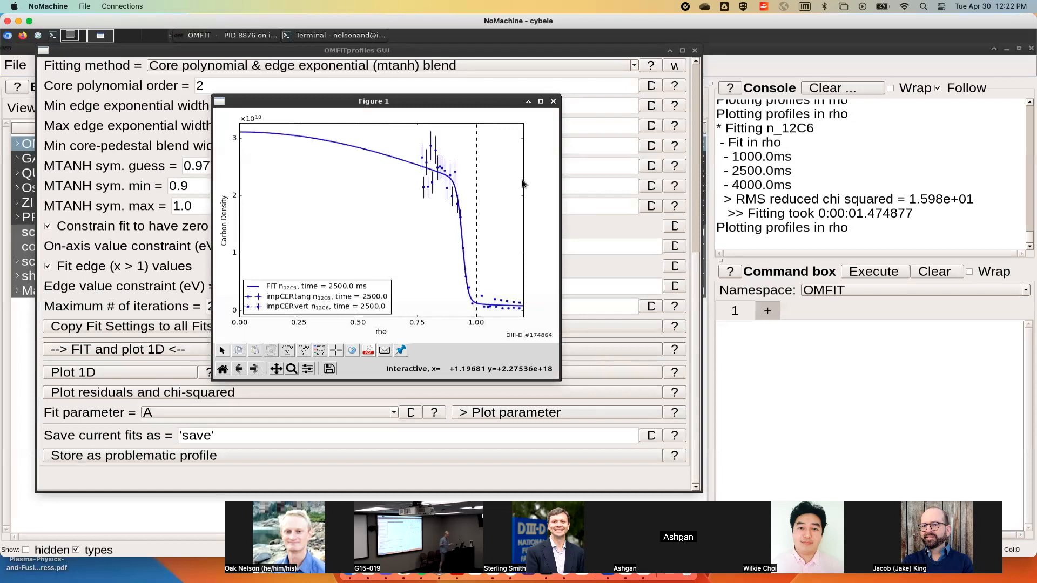
{"action": "left_click", "coordinate": [554, 103]}
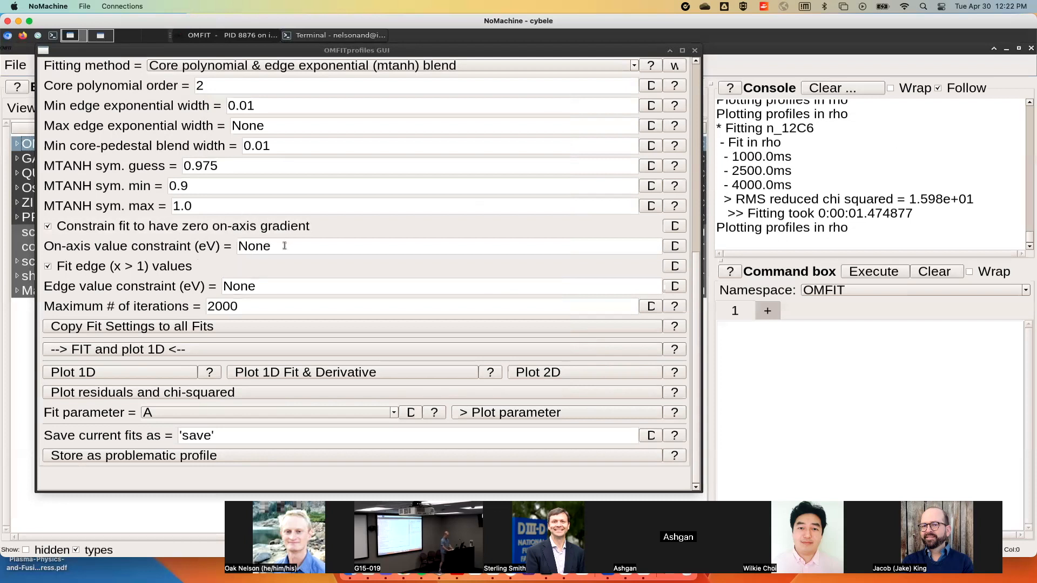
Fit T_12C6 with the Core polynomial & edge exponential (mtanh) blend method and plot it in 1D
{"action": "scroll", "coordinate": [358, 227], "scroll_direction": "up", "scroll_amount": 5}
{"action": "left_click", "coordinate": [317, 277]}
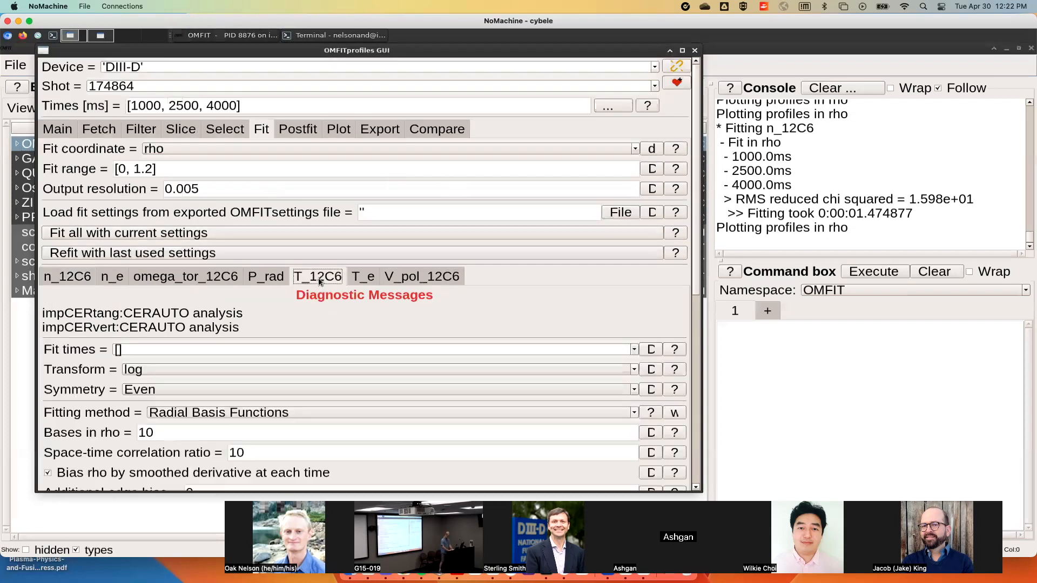
{"action": "scroll", "coordinate": [319, 277], "scroll_direction": "down", "scroll_amount": 3}
{"action": "left_click", "coordinate": [300, 277]}
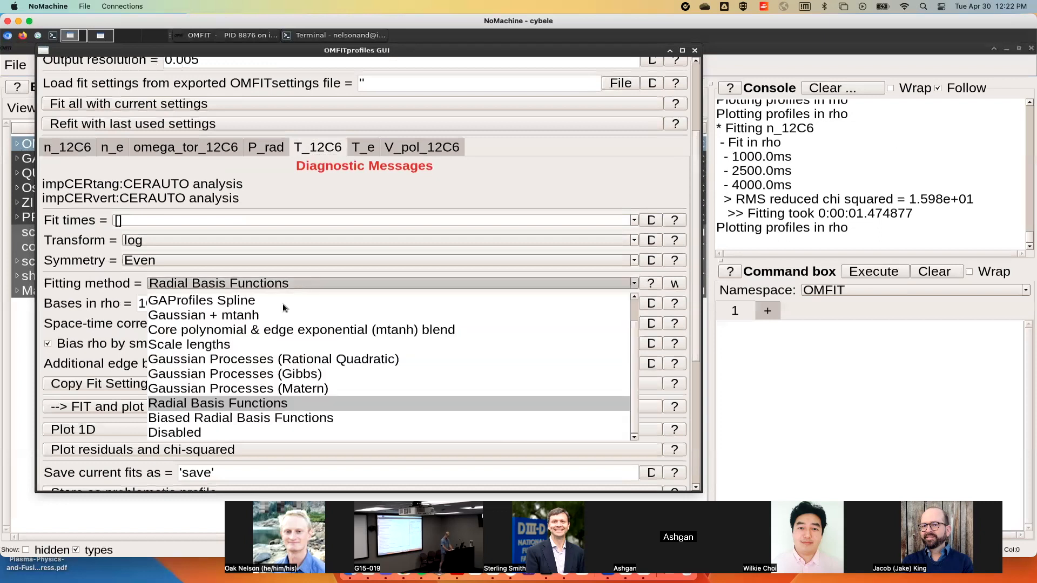
{"action": "left_click", "coordinate": [259, 328]}
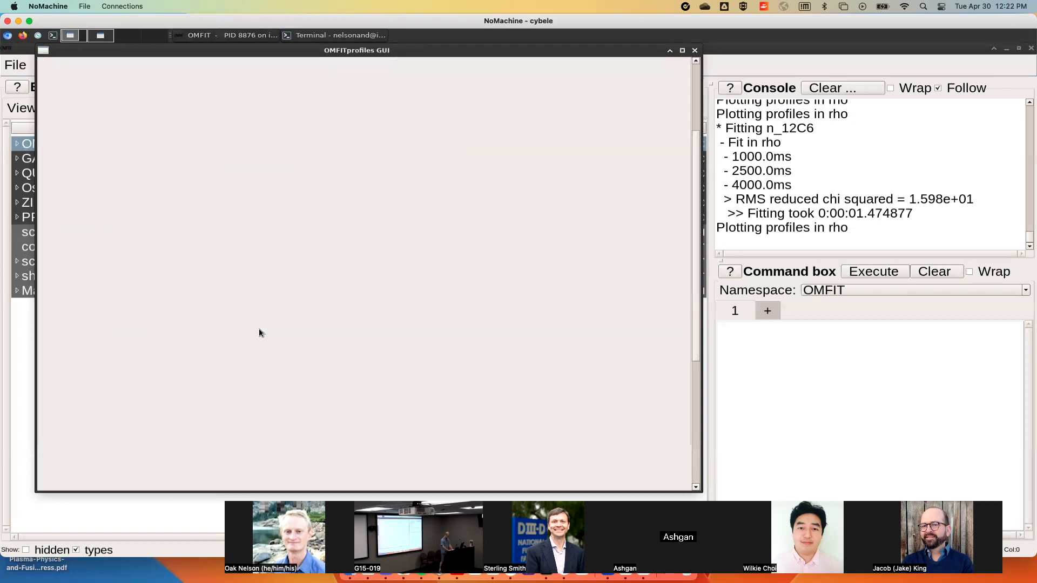
{"action": "scroll", "coordinate": [246, 357], "scroll_direction": "down", "scroll_amount": 9}
{"action": "left_click", "coordinate": [174, 350]}
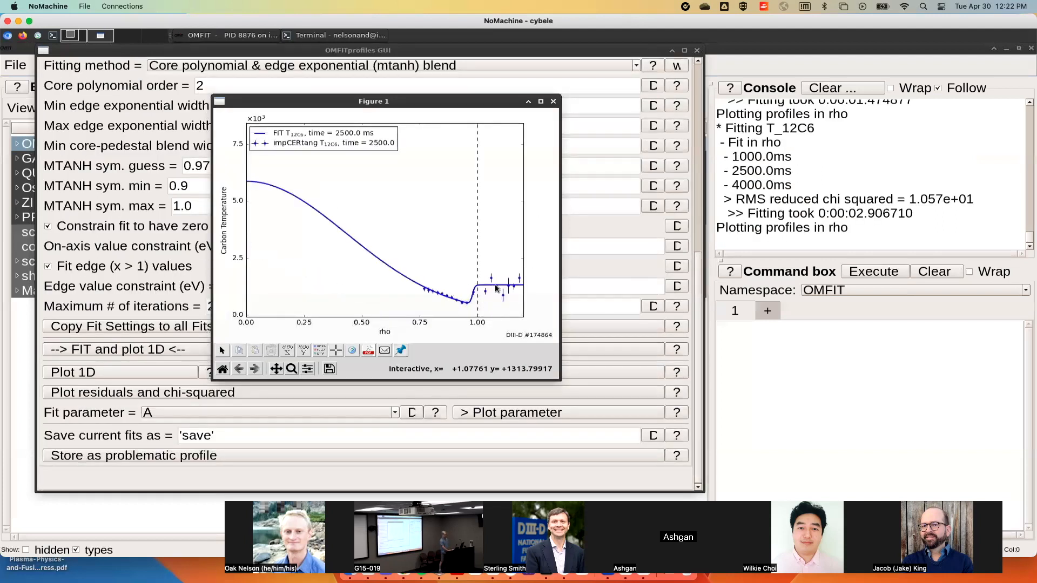
Compare the fitted carbon temperature profiles at 1000, 2500 and 4000 ms, focusing on 2500 versus 4000 ms, and close the figure
{"action": "key", "text": "Left"}
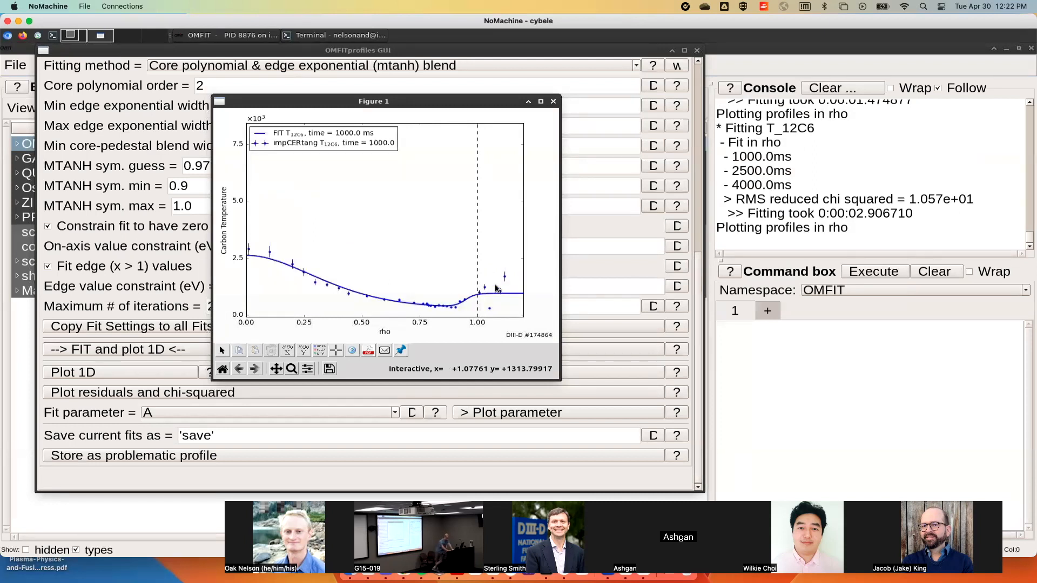
{"action": "key", "text": "Right"}
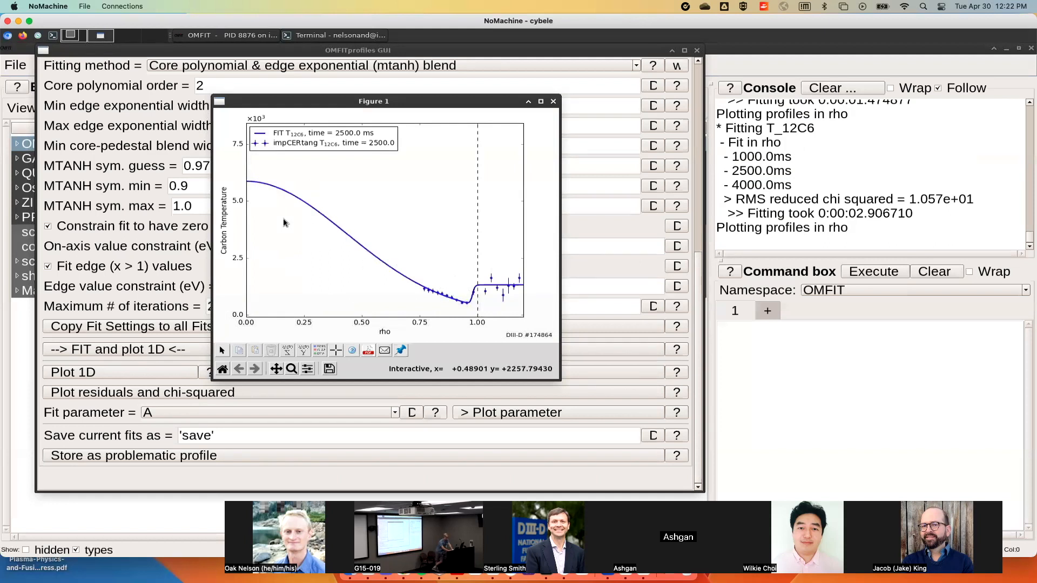
{"action": "key", "text": "Right"}
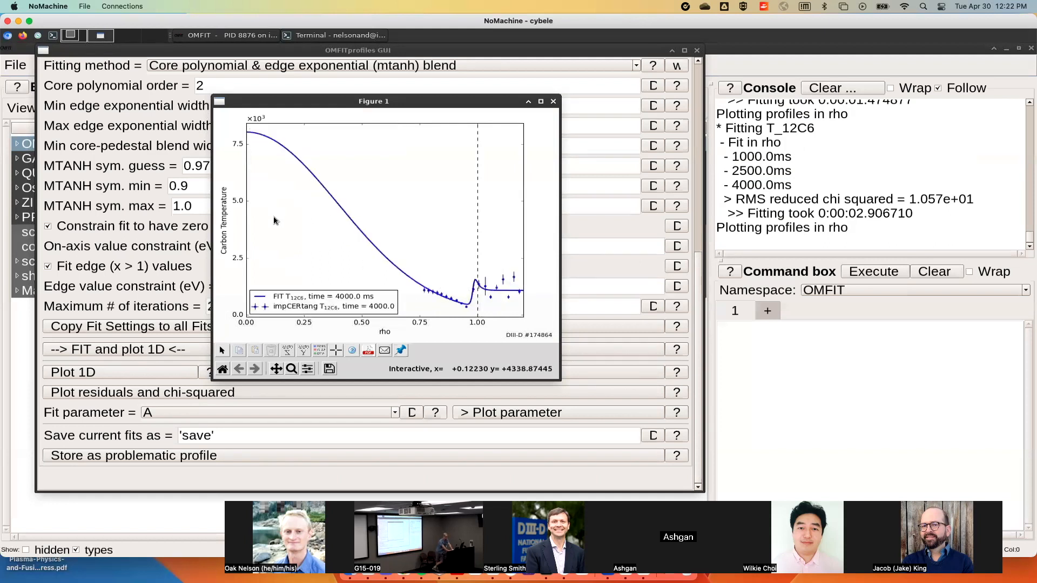
{"action": "key", "text": "Left"}
{"action": "key", "text": "Right"}
{"action": "key", "text": "Left"}
{"action": "key", "text": "Right"}
{"action": "key", "text": "Left"}
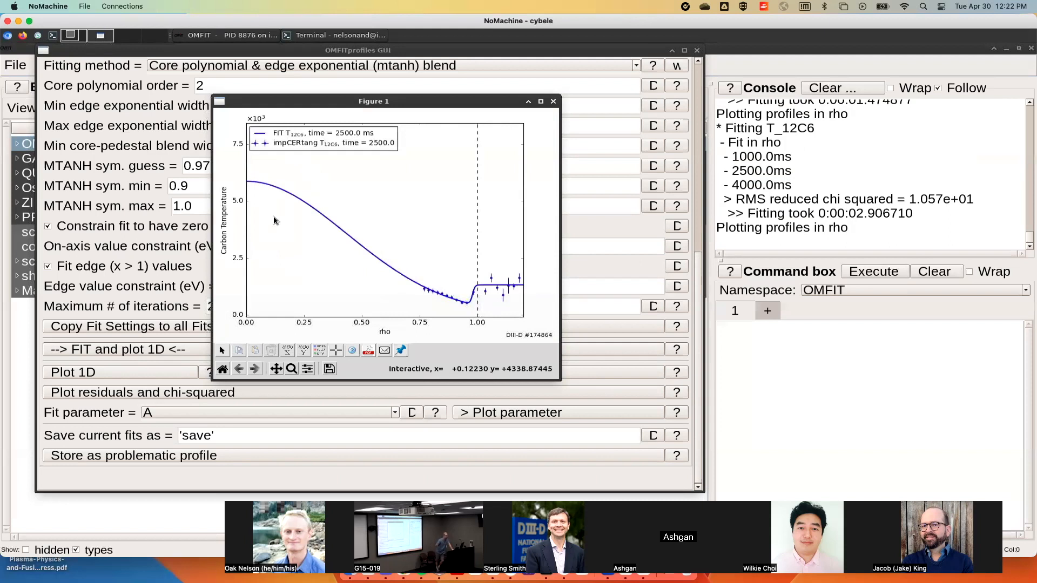
{"action": "key", "text": "Right"}
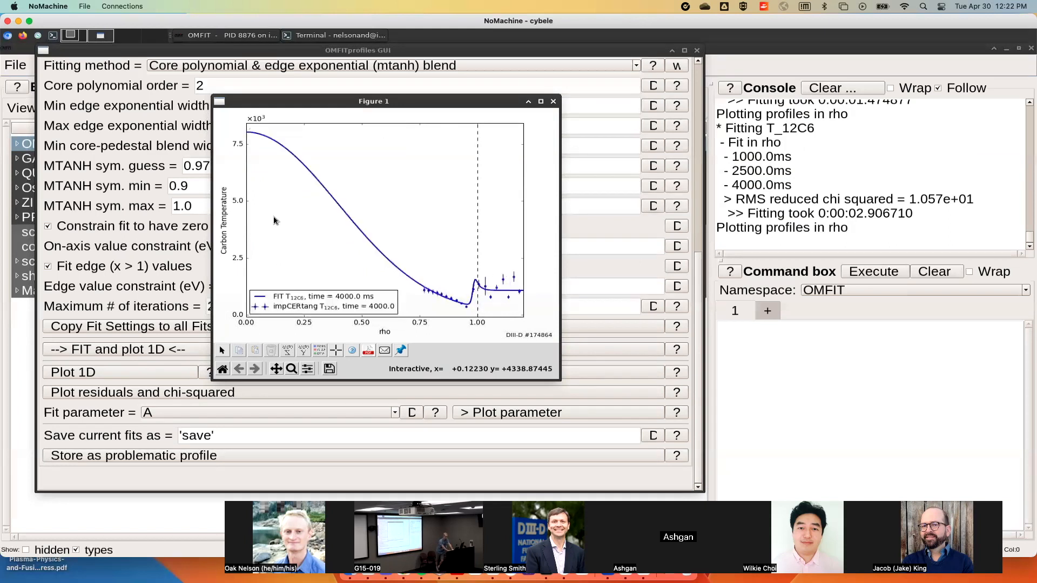
{"action": "key", "text": "Left"}
{"action": "key", "text": "Right"}
{"action": "key", "text": "Left"}
{"action": "key", "text": "Right"}
{"action": "key", "text": "Left"}
{"action": "key", "text": "Right"}
{"action": "key", "text": "Left"}
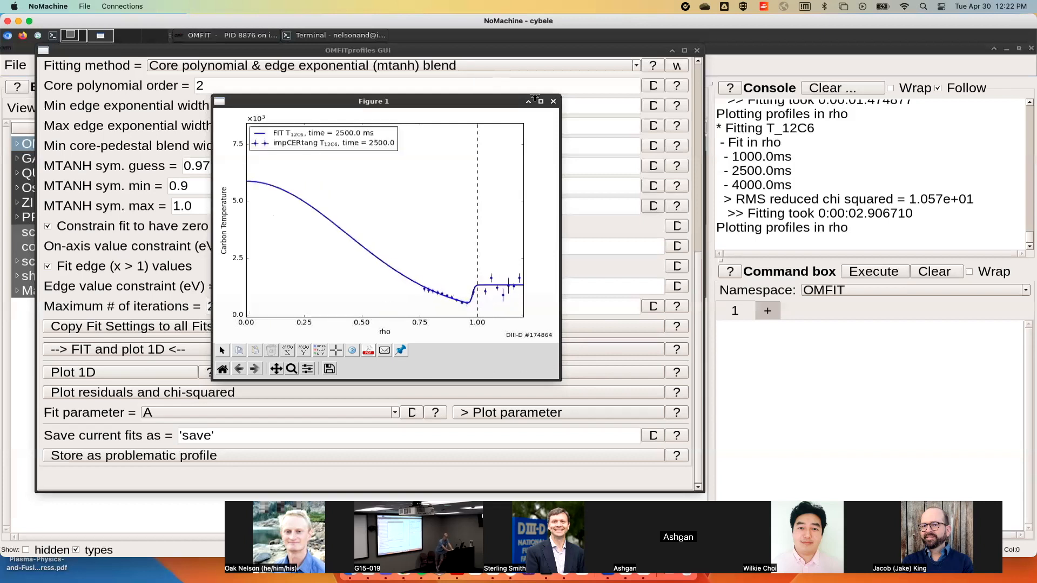
{"action": "left_click", "coordinate": [554, 102]}
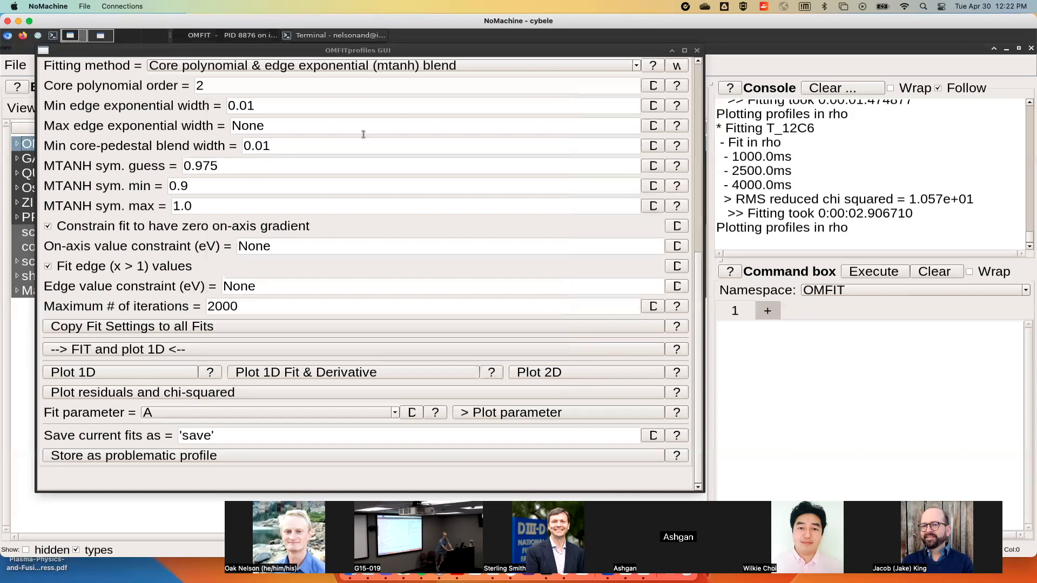
Set the T_12C6 on-axis value constraint to 5e3 eV, refit and plot the profile in 1D
{"action": "double_click", "coordinate": [246, 248]}
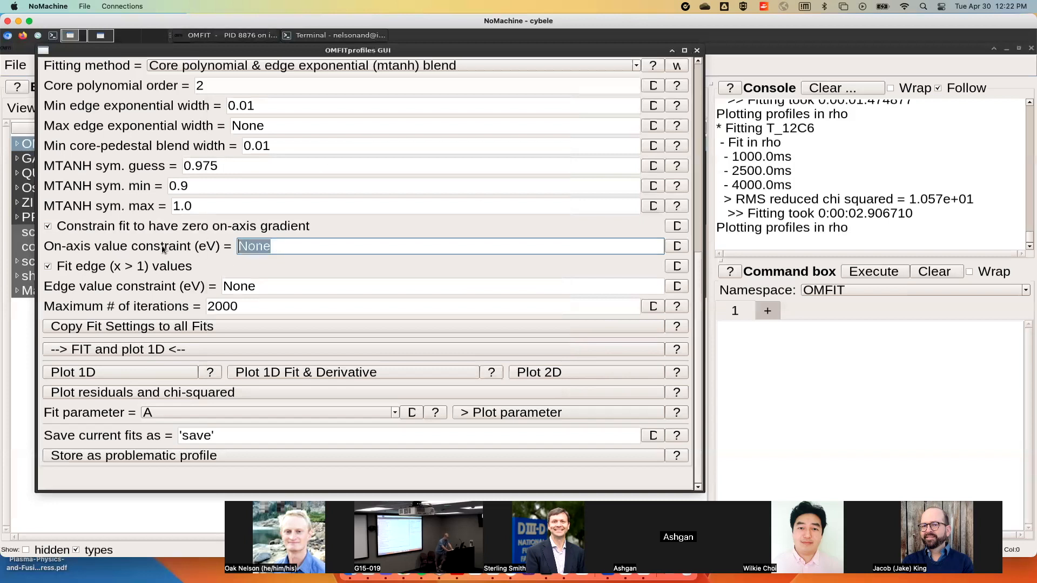
{"action": "type", "text": "5e3"}
{"action": "key", "text": "Return"}
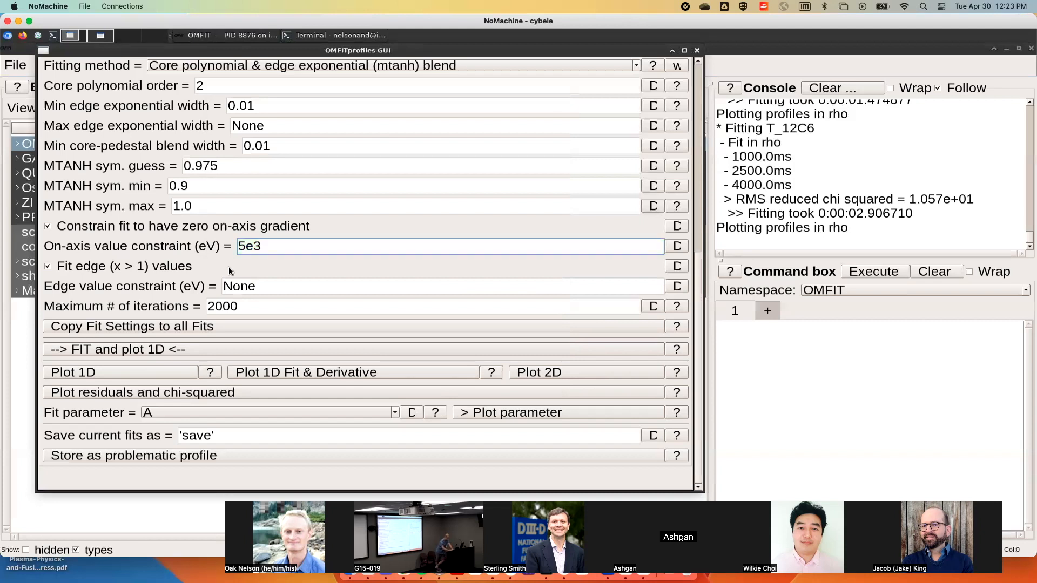
{"action": "left_click", "coordinate": [200, 351]}
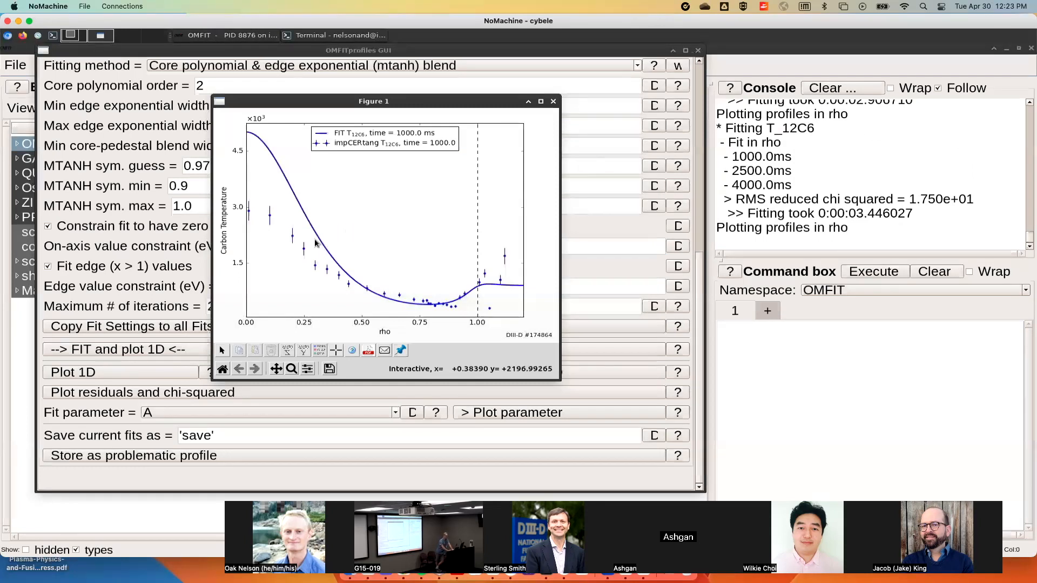
Check the constrained carbon temperature fit against the data in all three time slices, and close the figure
{"action": "key", "text": "Right"}
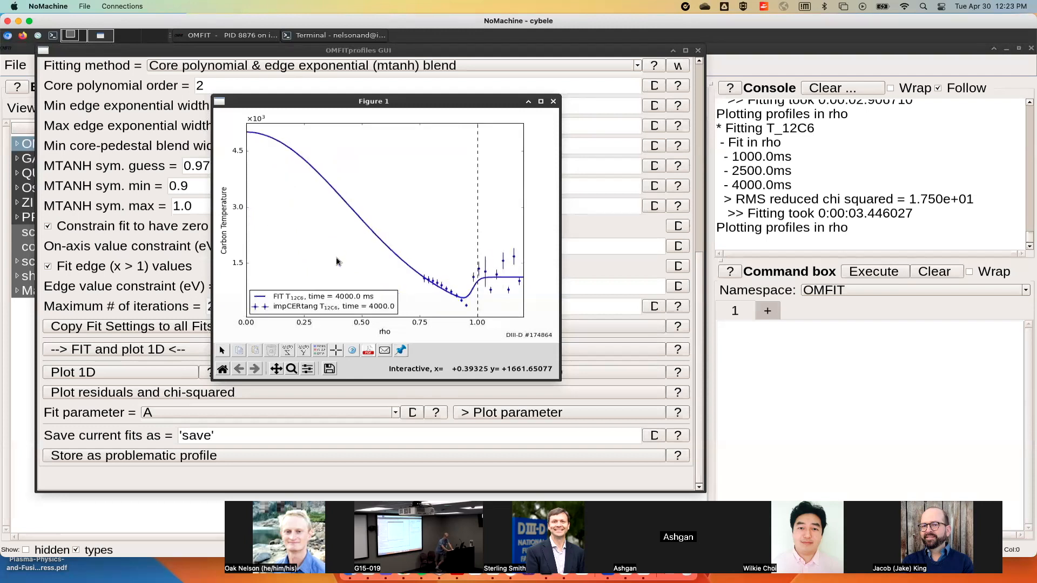
{"action": "key", "text": "Right"}
{"action": "key", "text": "Left"}
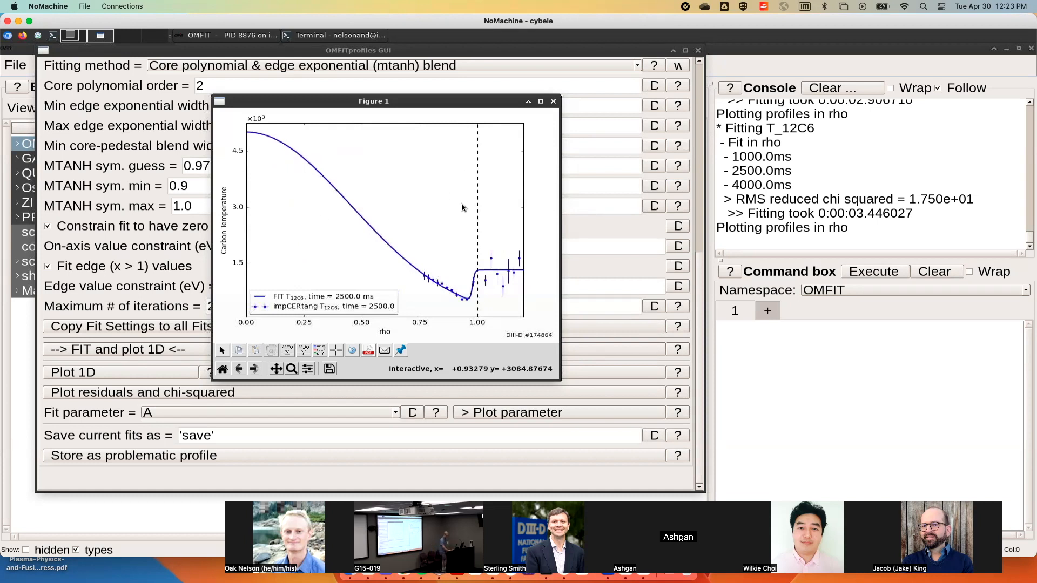
{"action": "key", "text": "Left"}
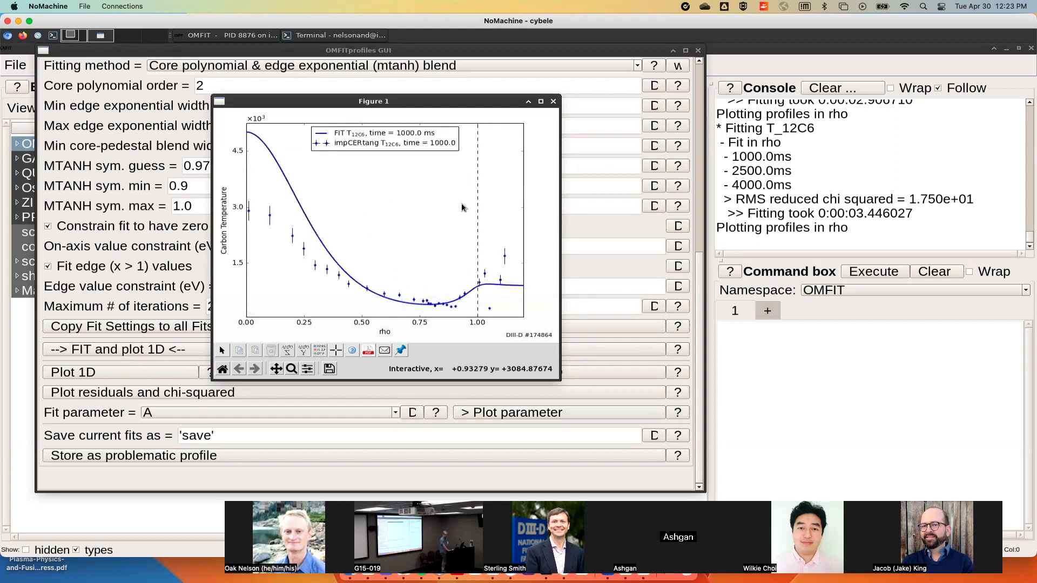
{"action": "key", "text": "Right"}
{"action": "key", "text": "Right"}
{"action": "key", "text": "Left"}
{"action": "key", "text": "Right"}
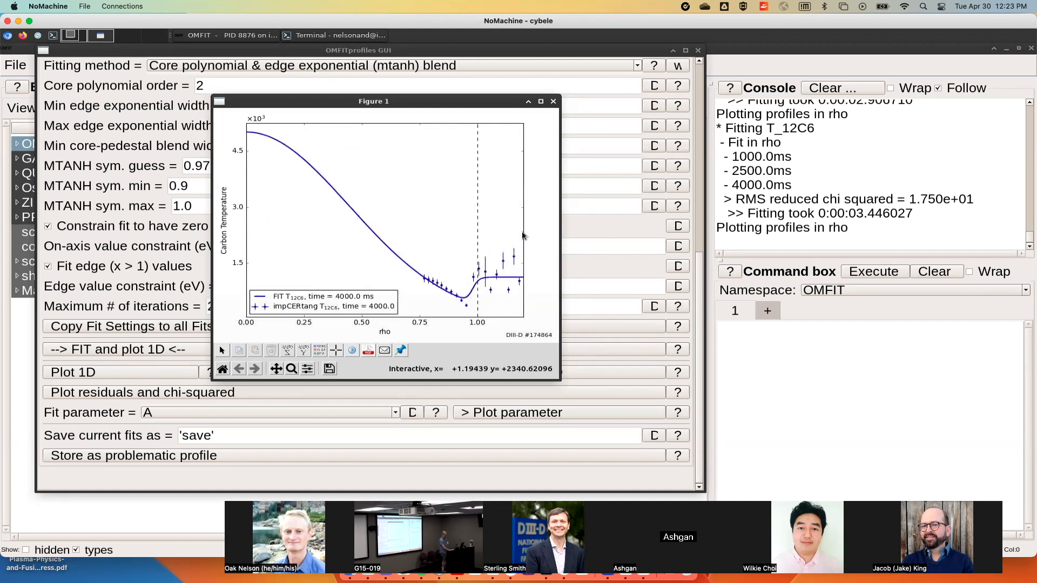
{"action": "key", "text": "Left"}
{"action": "key", "text": "Right"}
{"action": "key", "text": "Left"}
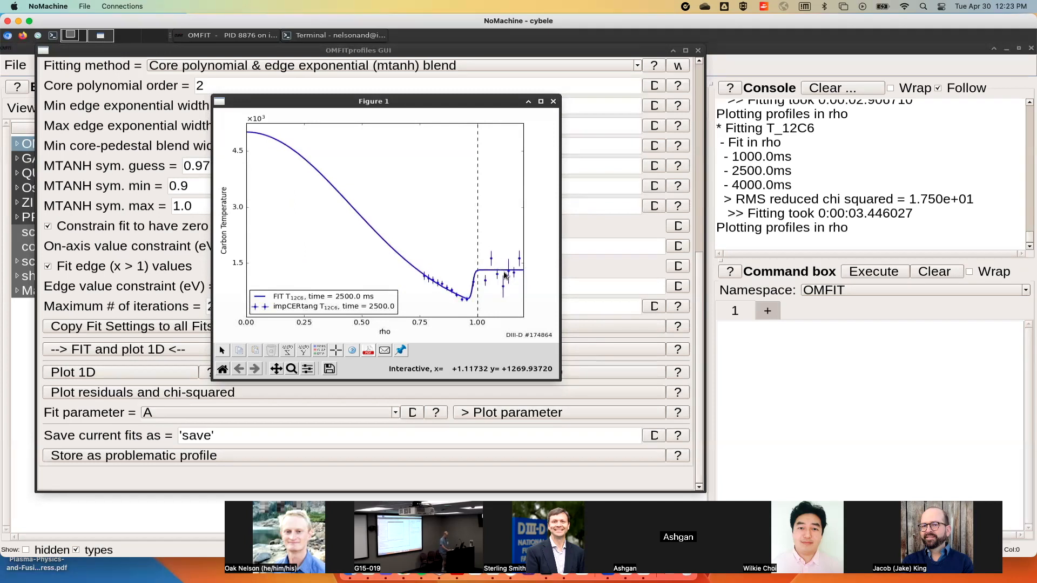
{"action": "key", "text": "Left"}
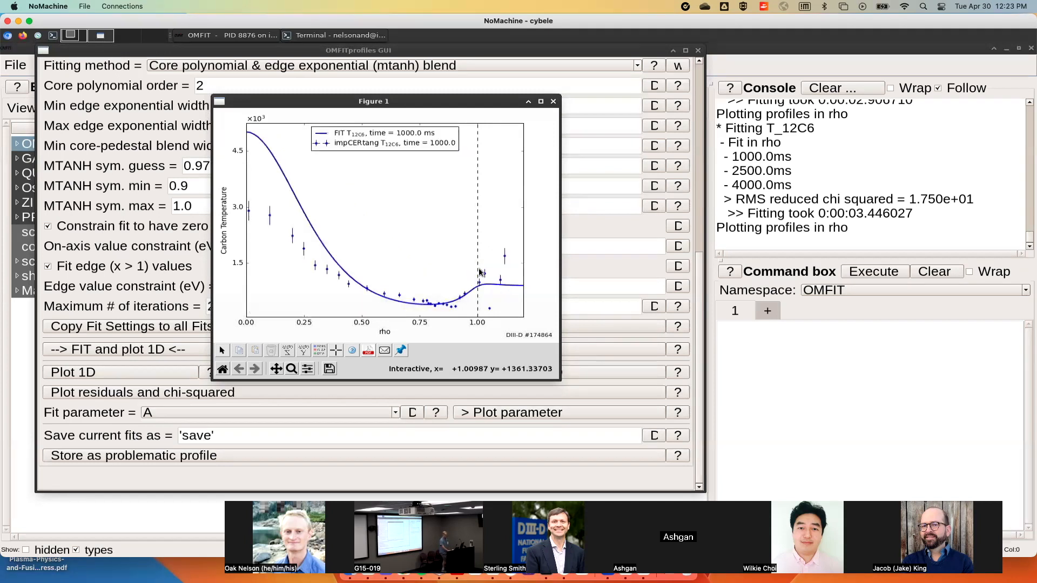
{"action": "left_click", "coordinate": [553, 101]}
Switch the T_12C6 fitting method to Radial Basis Functions, refit and plot the profile in 1D
{"action": "scroll", "coordinate": [344, 134], "scroll_direction": "up", "scroll_amount": 3}
{"action": "left_click", "coordinate": [326, 197]}
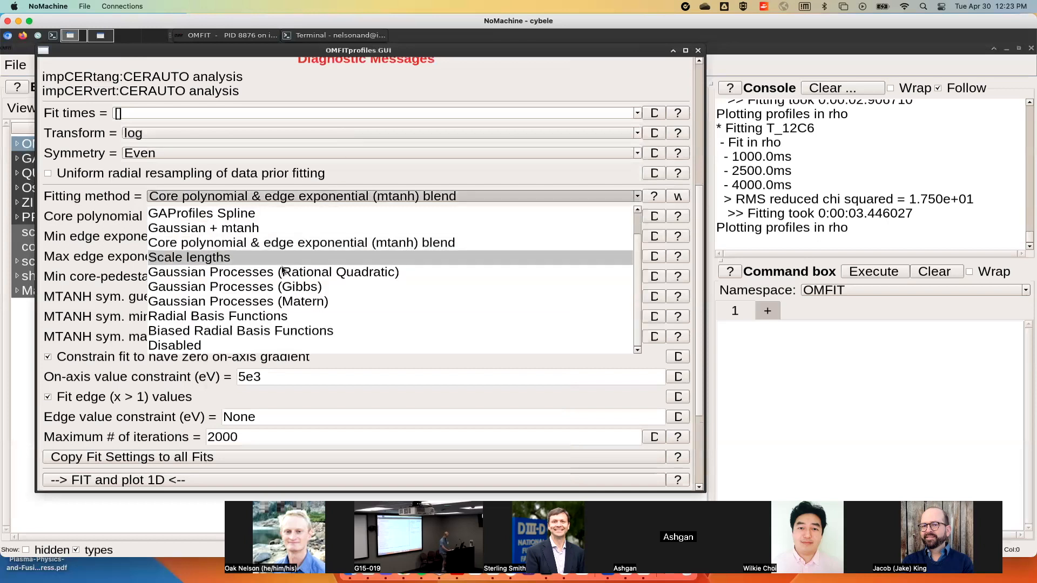
{"action": "scroll", "coordinate": [288, 275], "scroll_direction": "up", "scroll_amount": 2}
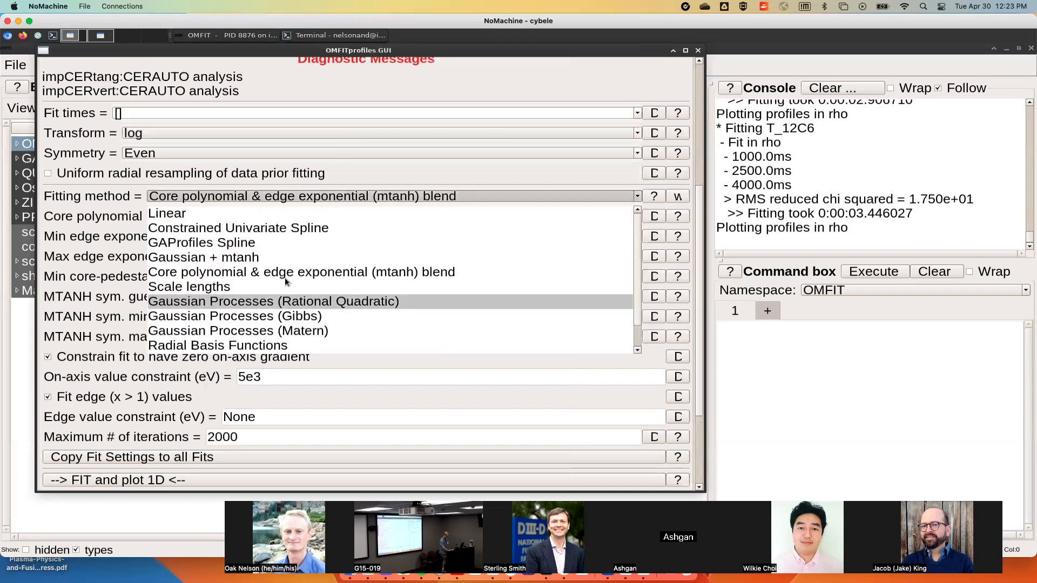
{"action": "left_click", "coordinate": [256, 344]}
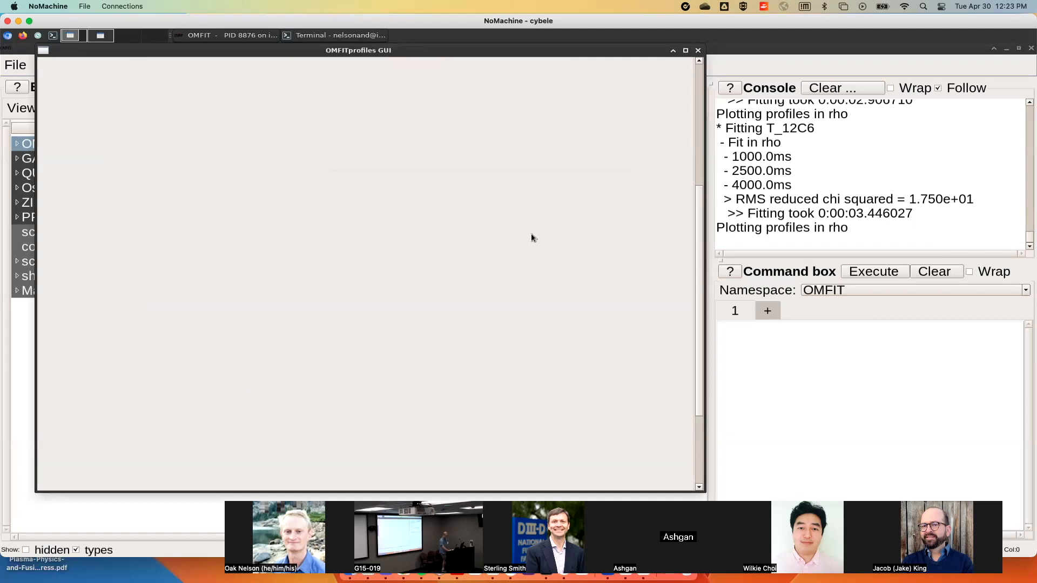
{"action": "scroll", "coordinate": [390, 371], "scroll_direction": "down", "scroll_amount": 5}
{"action": "left_click", "coordinate": [342, 168]}
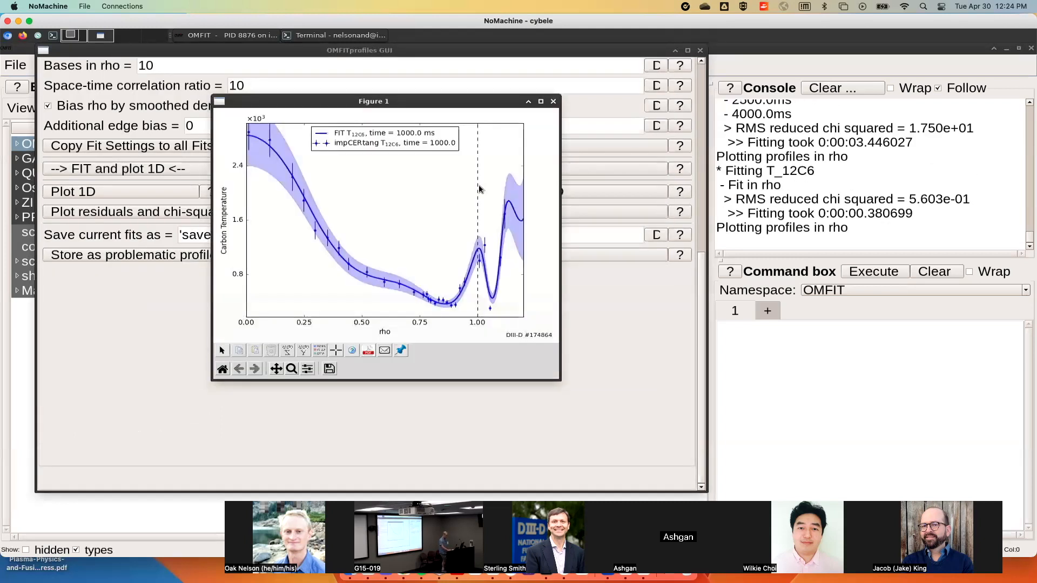
Inspect the Radial Basis Functions carbon temperature fit and its uncertainty band at 1000, 2500 and 4000 ms, and close the figure
{"action": "key", "text": "Right"}
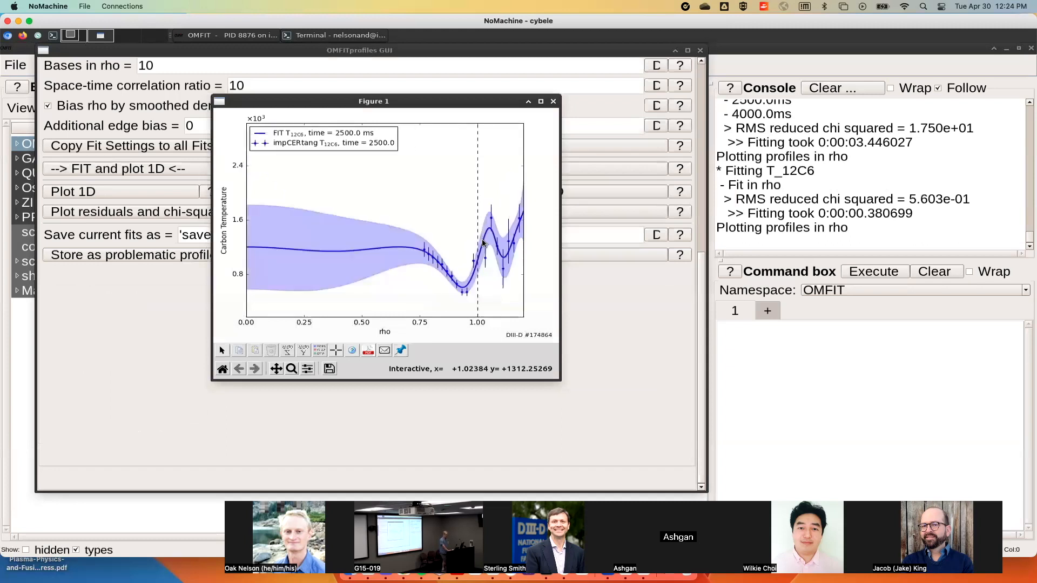
{"action": "key", "text": "Right"}
{"action": "key", "text": "Left"}
{"action": "key", "text": "Left"}
{"action": "key", "text": "Right"}
{"action": "key", "text": "Right"}
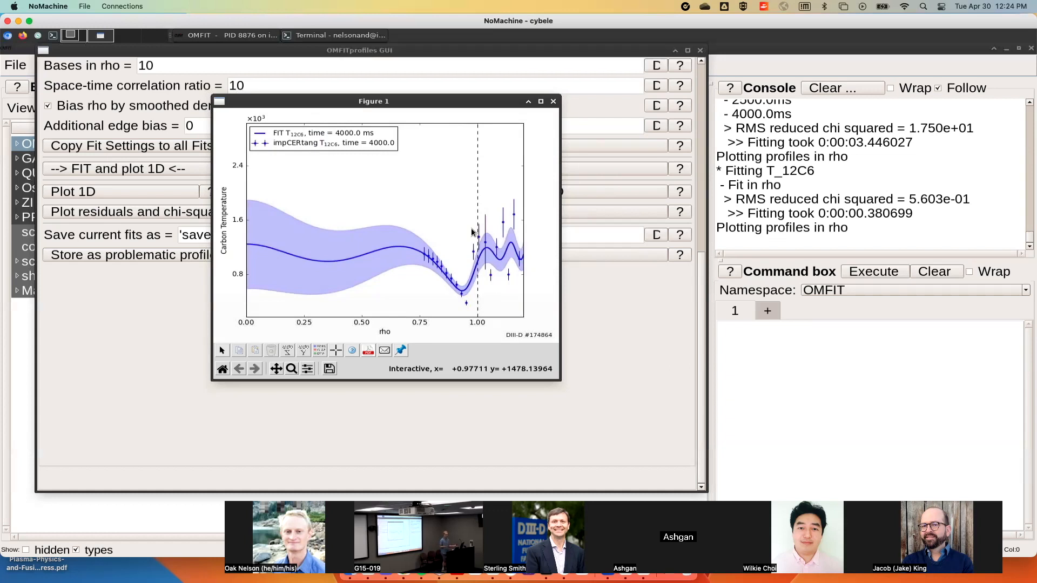
{"action": "left_click", "coordinate": [553, 101]}
Look over the T_12C6 fit settings and the list of available fitting methods
{"action": "scroll", "coordinate": [560, 251], "scroll_direction": "up", "scroll_amount": 5}
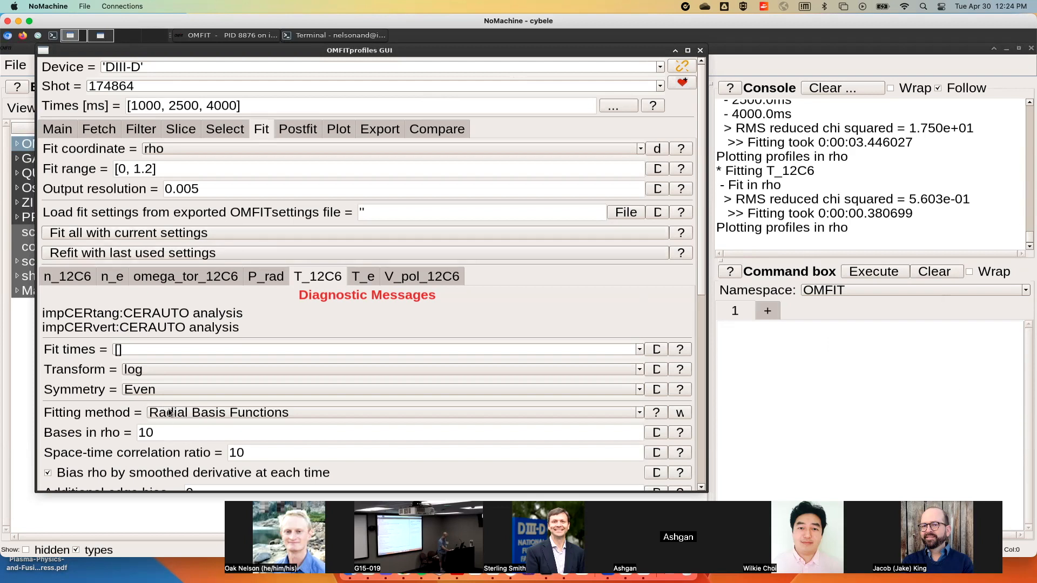
{"action": "scroll", "coordinate": [242, 308], "scroll_direction": "down", "scroll_amount": 2}
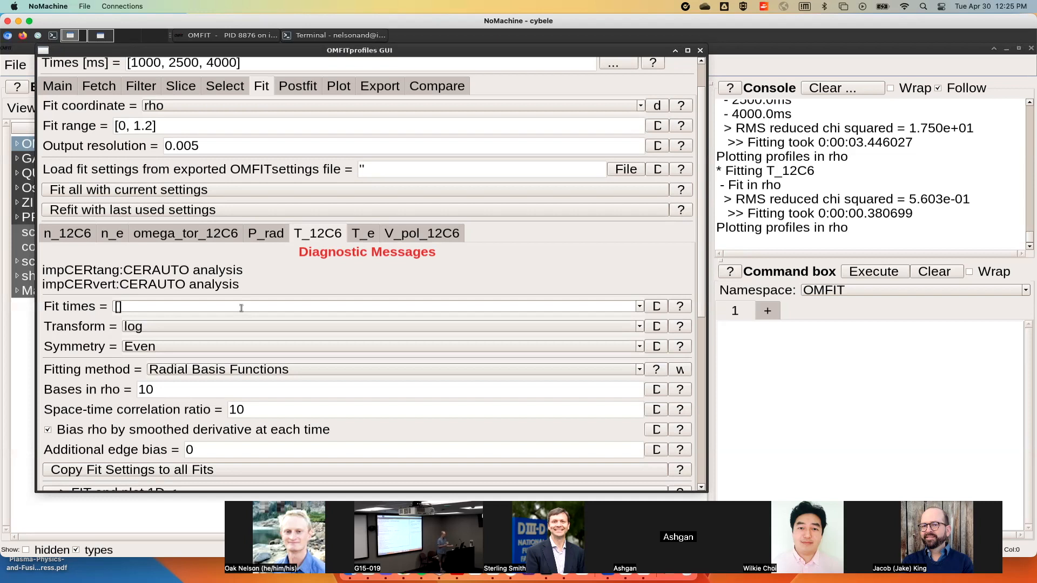
{"action": "left_click", "coordinate": [219, 368]}
{"action": "left_click", "coordinate": [220, 369]}
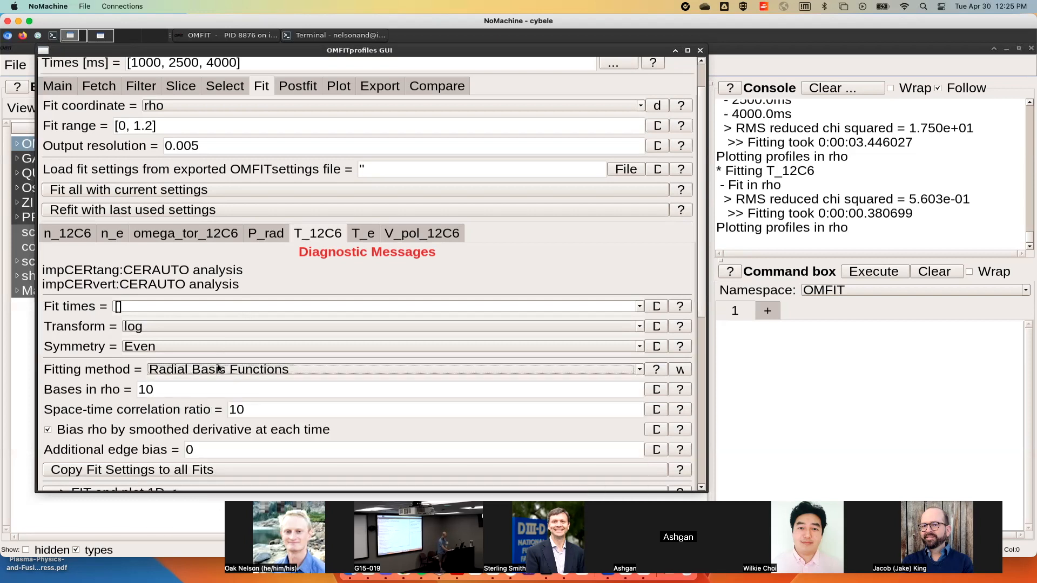
{"action": "left_click", "coordinate": [220, 369]}
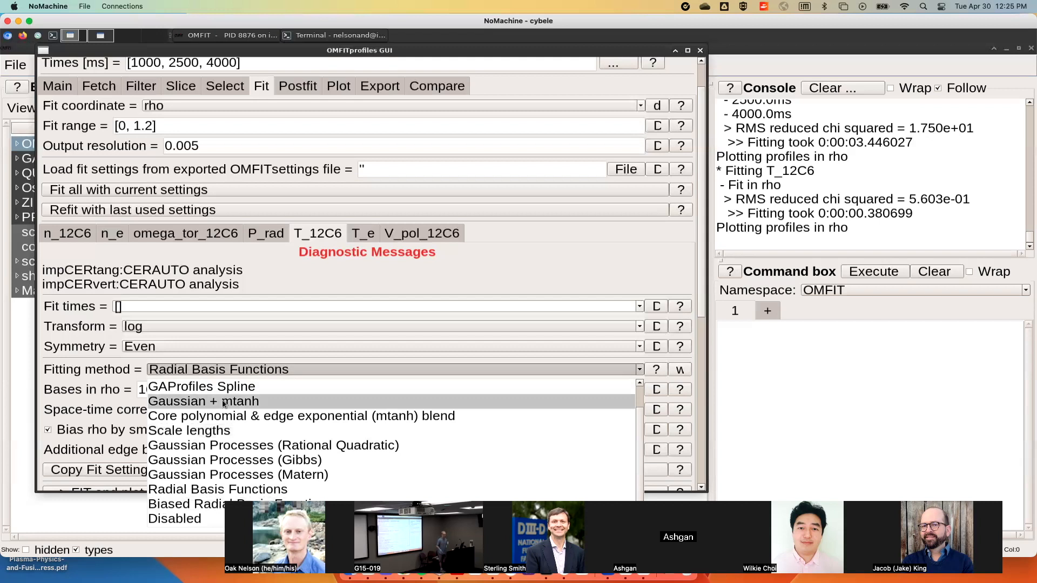
{"action": "left_click", "coordinate": [281, 281]}
{"action": "scroll", "coordinate": [296, 245], "scroll_direction": "up", "scroll_amount": 2}
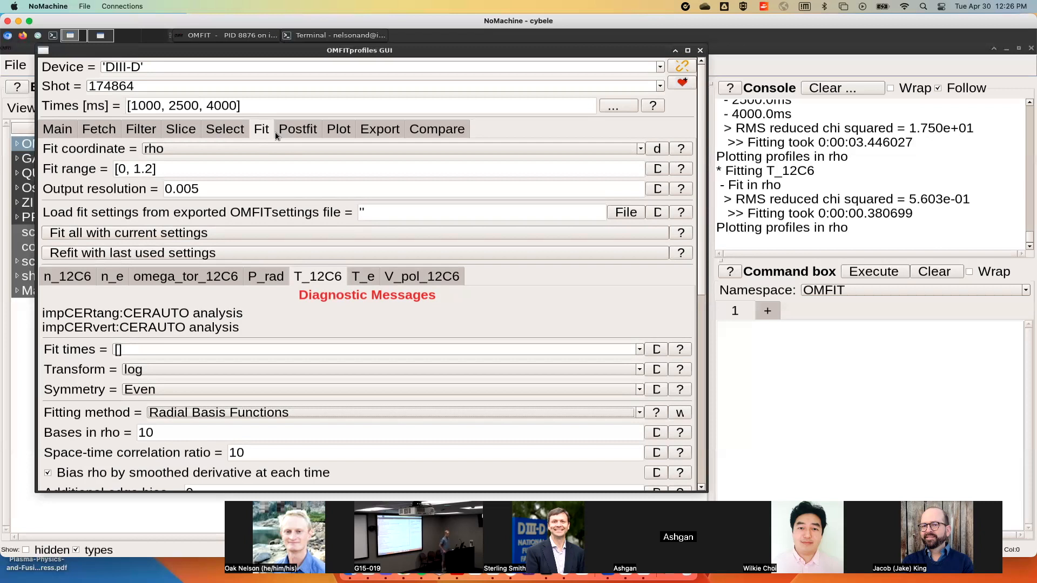
Set the T_12C6 fitting method to Scale lengths
{"action": "scroll", "coordinate": [264, 236], "scroll_direction": "down", "scroll_amount": 5}
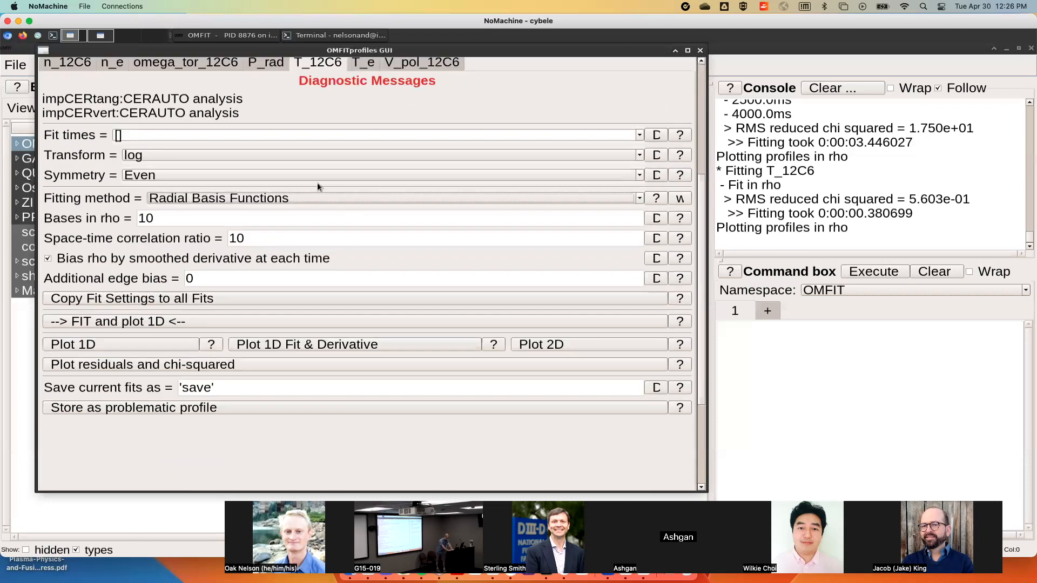
{"action": "left_click", "coordinate": [316, 200]}
{"action": "left_click", "coordinate": [657, 197]}
{"action": "left_click", "coordinate": [657, 198]}
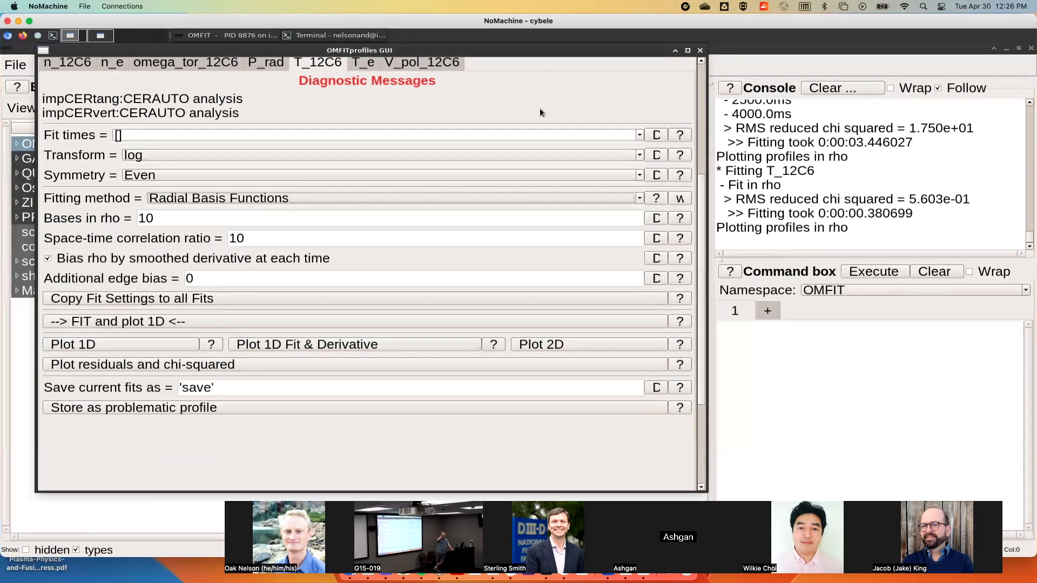
{"action": "left_click", "coordinate": [243, 199]}
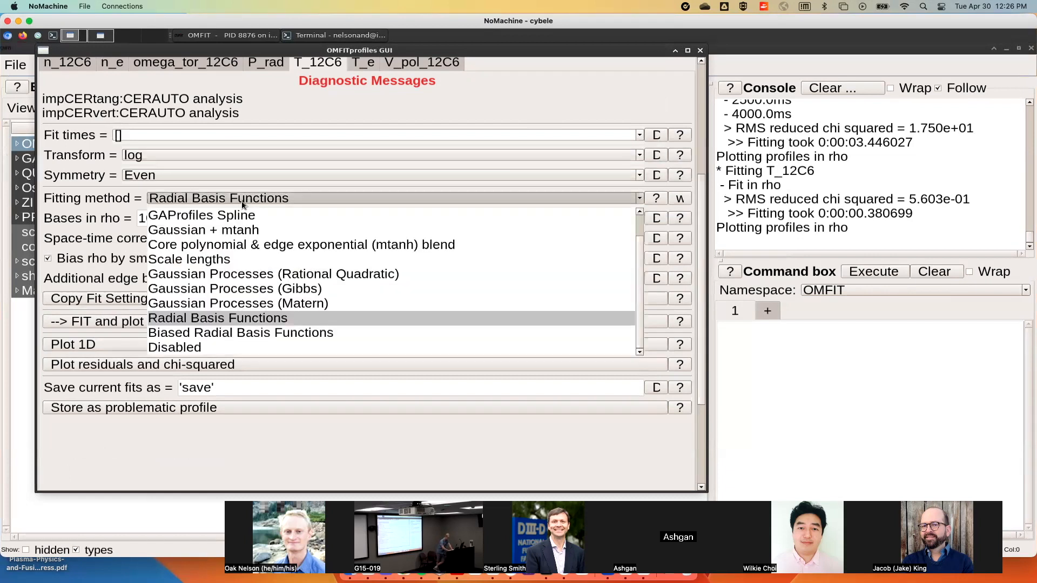
{"action": "left_click", "coordinate": [247, 261]}
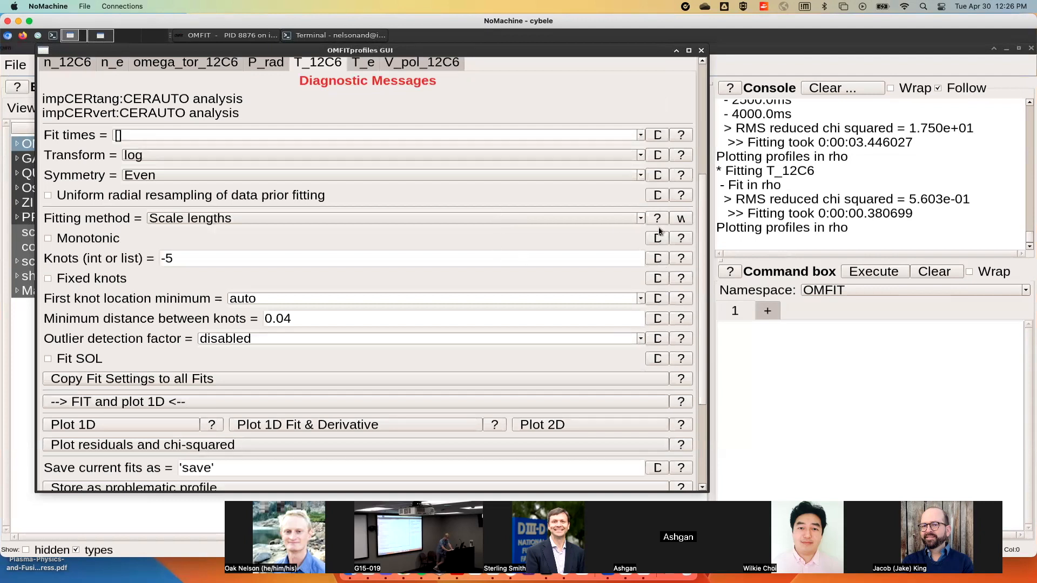
Switch the T_12C6 fitting method to Core polynomial & edge exponential (mtanh) blend
{"action": "mouse_move", "coordinate": [681, 282]}
{"action": "mouse_move", "coordinate": [679, 303]}
{"action": "scroll", "coordinate": [394, 268], "scroll_direction": "up", "scroll_amount": 2}
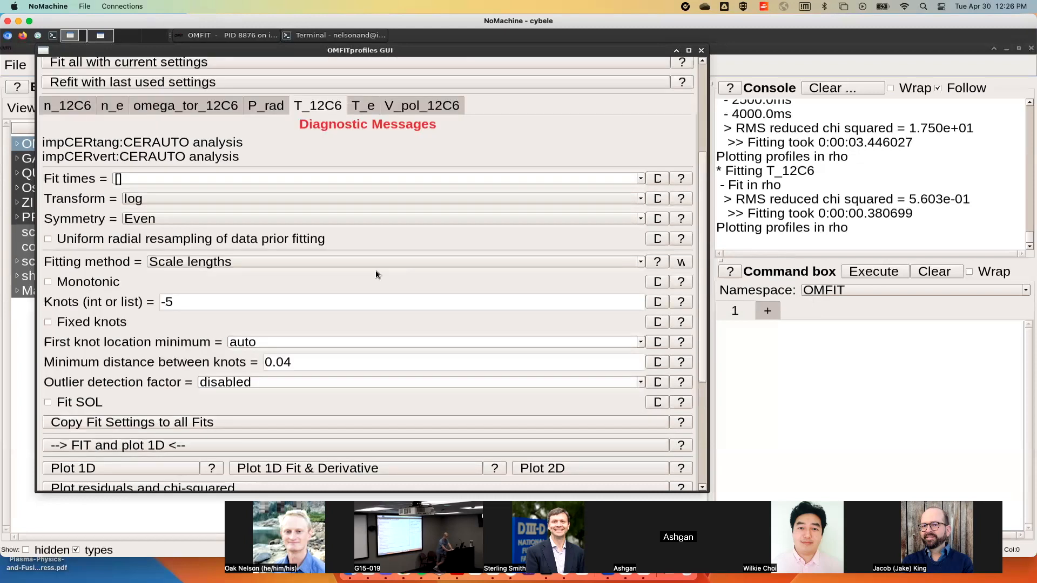
{"action": "left_click", "coordinate": [335, 263]}
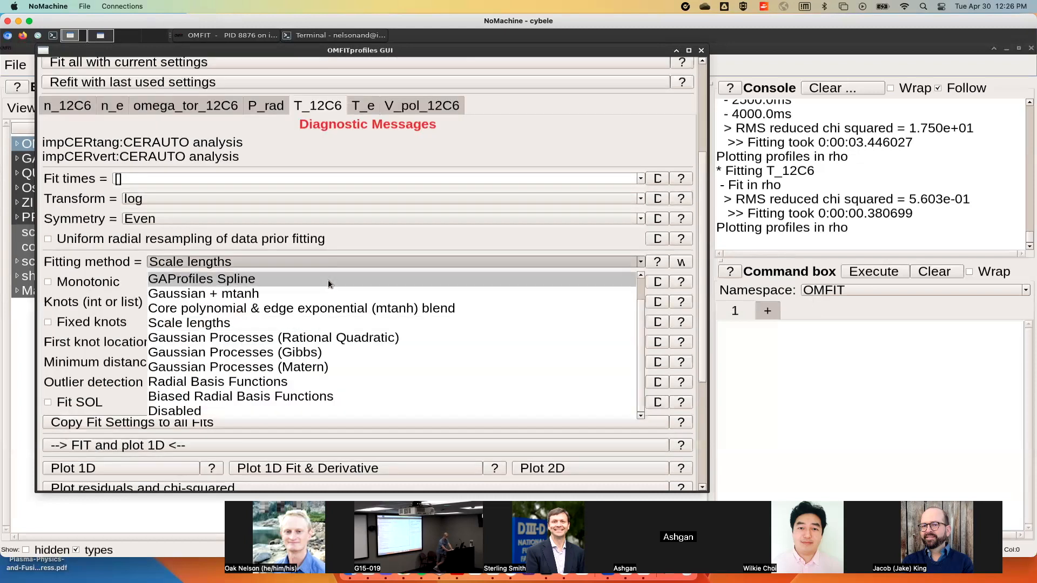
{"action": "left_click", "coordinate": [322, 308]}
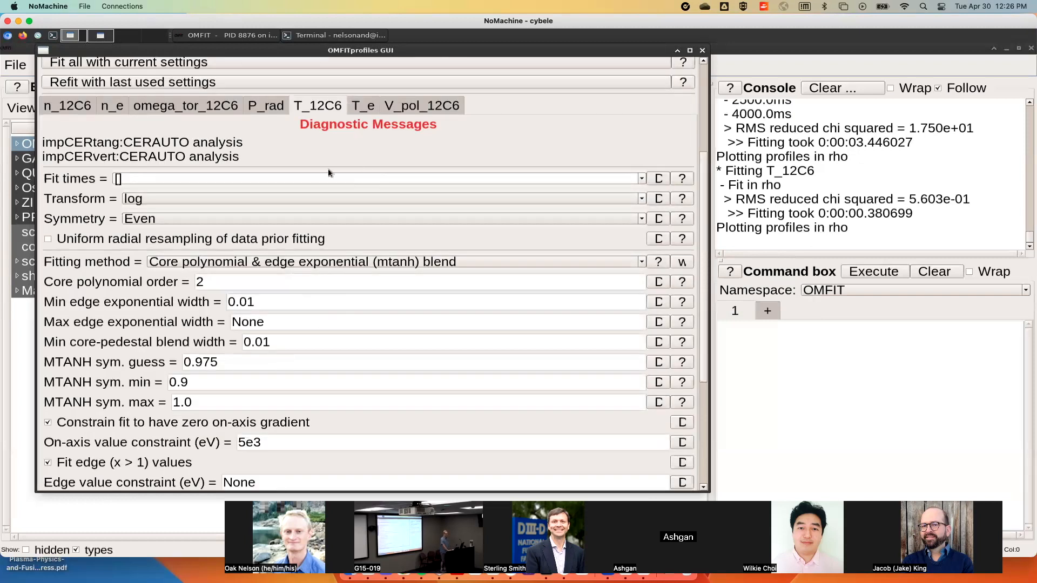
Refit T_12C6 with a 1D plot and view the carbon temperature fits at 1000 and 2500 ms before closing the figure
{"action": "scroll", "coordinate": [316, 143], "scroll_direction": "up", "scroll_amount": 3}
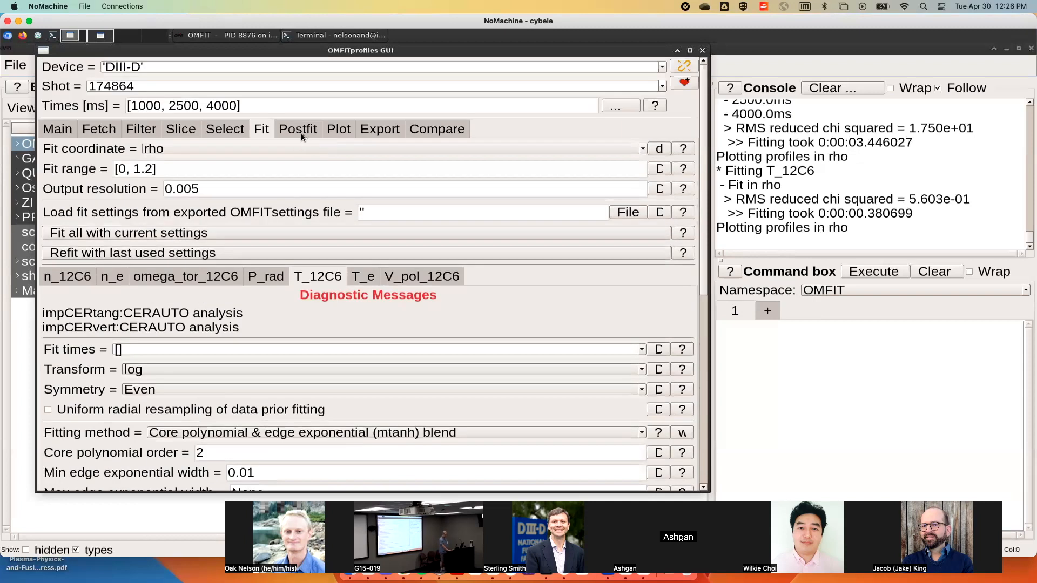
{"action": "left_click", "coordinate": [300, 132]}
{"action": "left_click", "coordinate": [263, 130]}
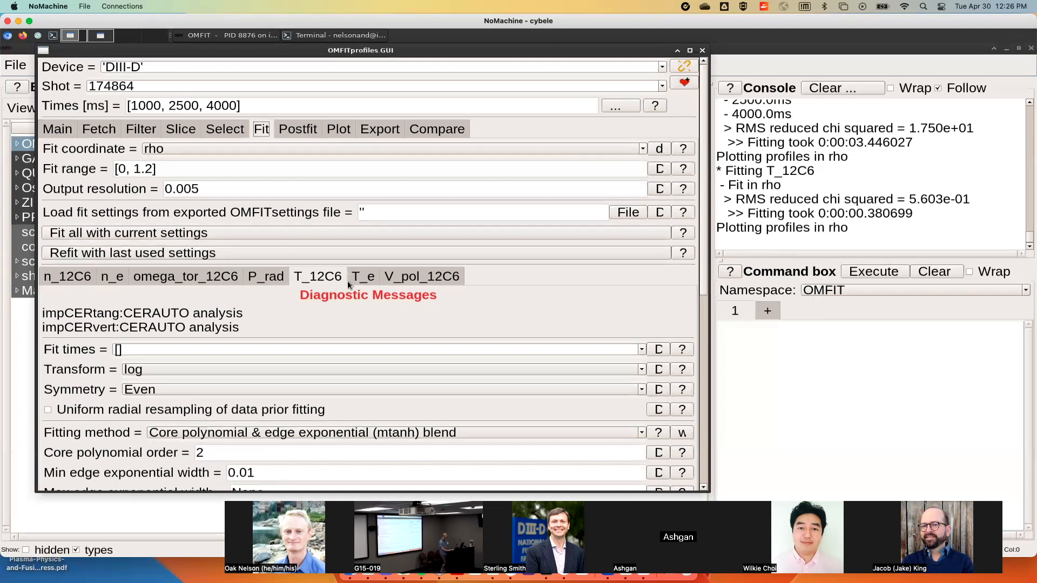
{"action": "scroll", "coordinate": [300, 413], "scroll_direction": "down", "scroll_amount": 6}
{"action": "left_click", "coordinate": [183, 349]}
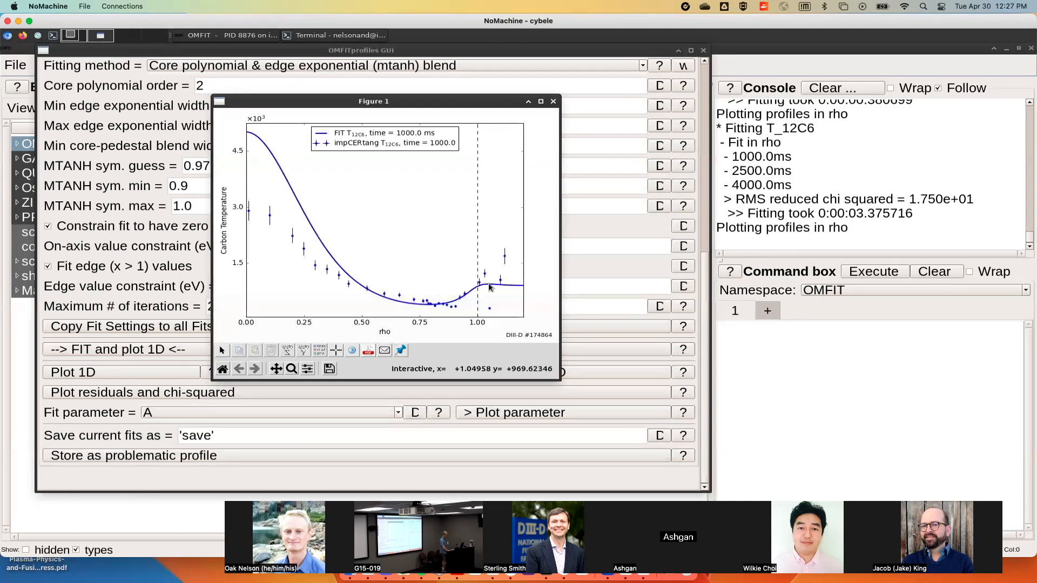
{"action": "key", "text": "Right"}
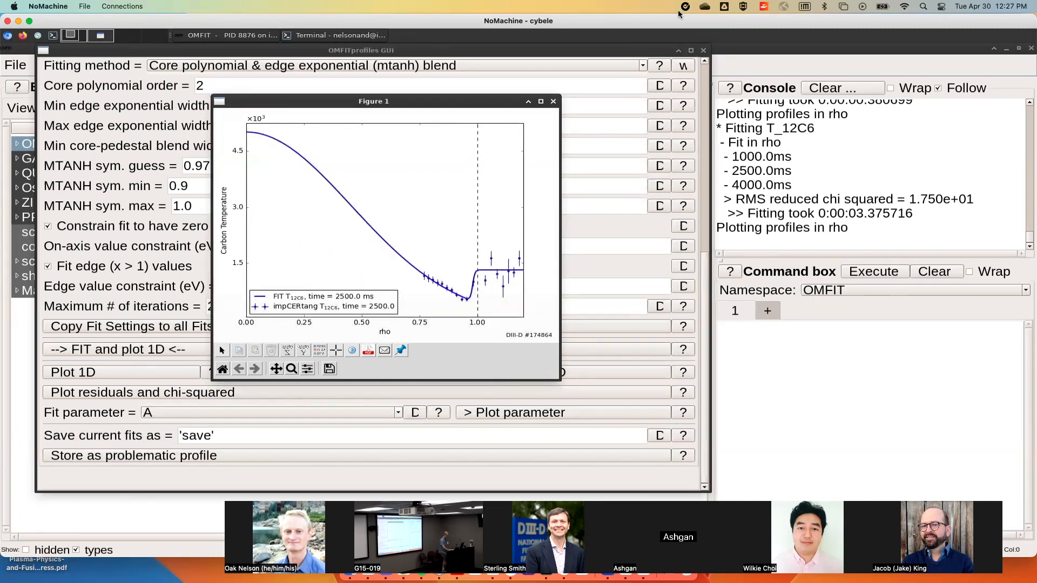
{"action": "left_click", "coordinate": [554, 103]}
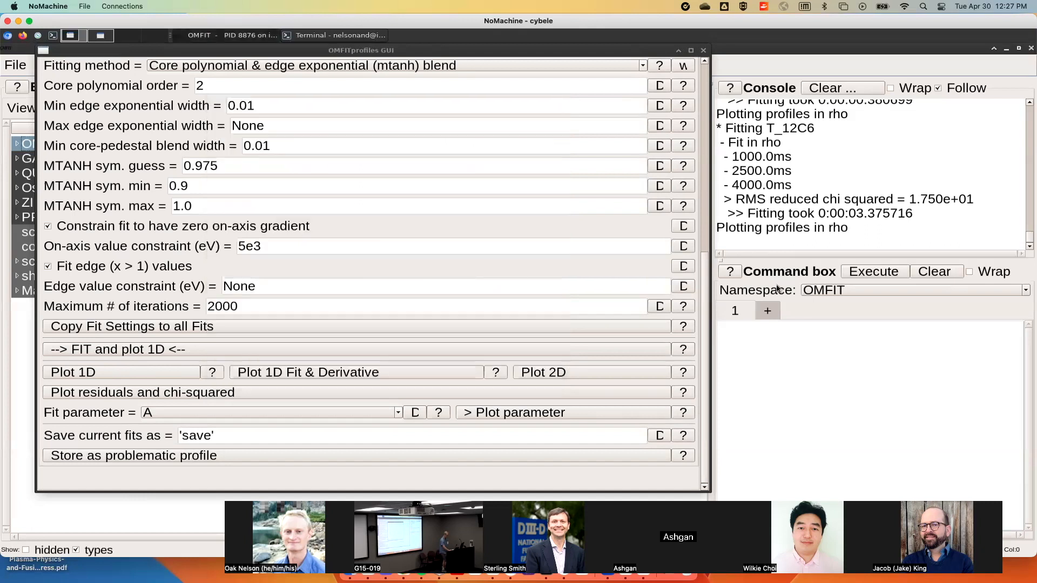
Look over the data slicing settings and the diagnostic selection settings
{"action": "scroll", "coordinate": [520, 268], "scroll_direction": "up", "scroll_amount": 5}
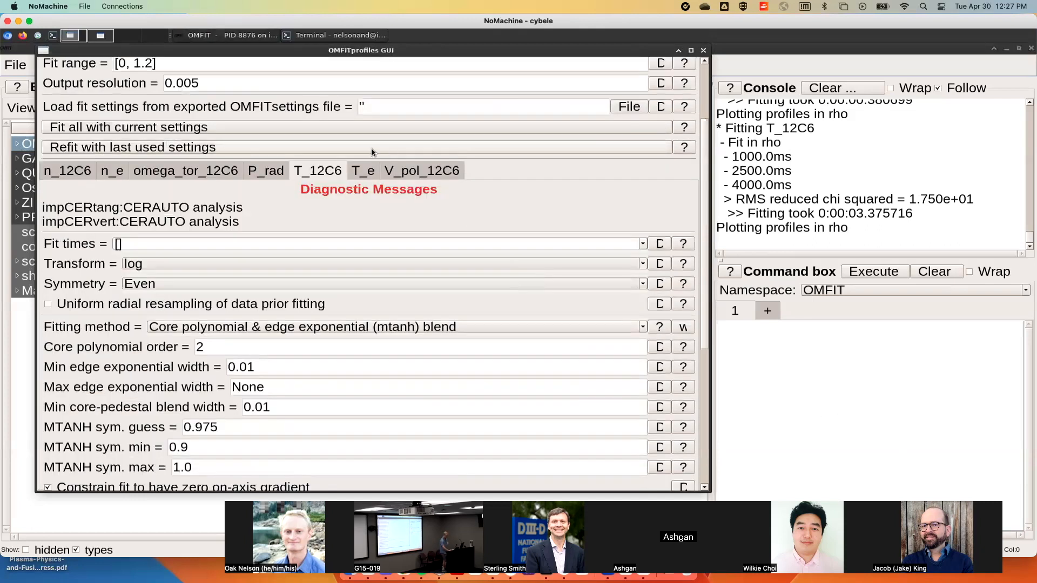
{"action": "scroll", "coordinate": [241, 158], "scroll_direction": "up", "scroll_amount": 2}
{"action": "left_click", "coordinate": [218, 132]}
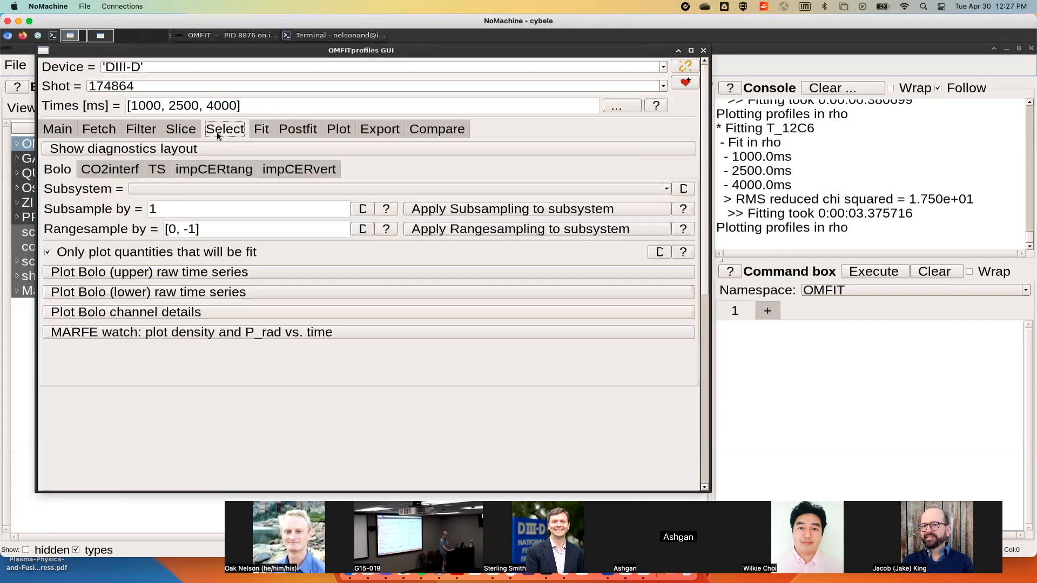
{"action": "left_click", "coordinate": [189, 133]}
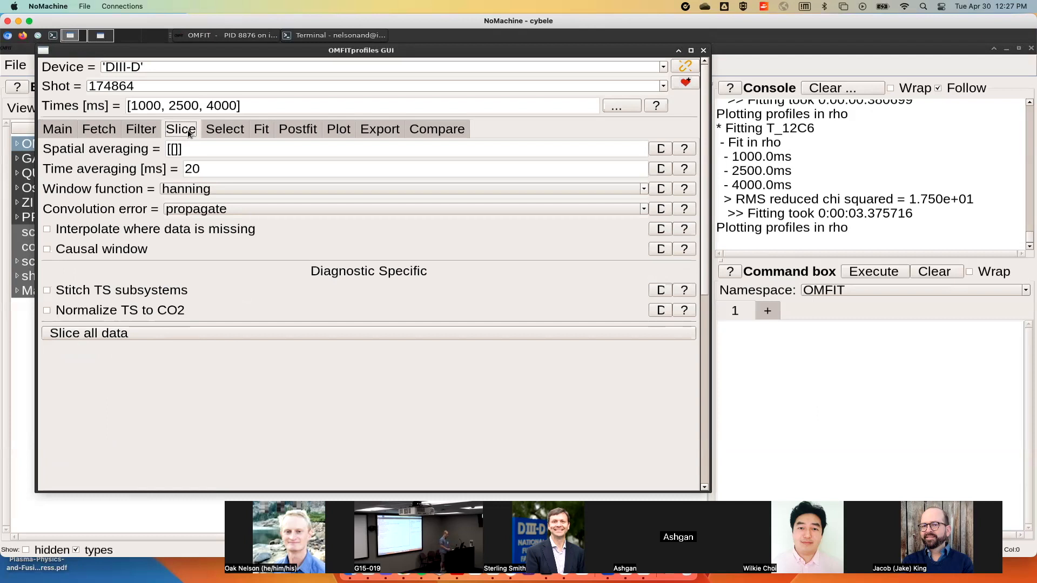
{"action": "left_click", "coordinate": [237, 129]}
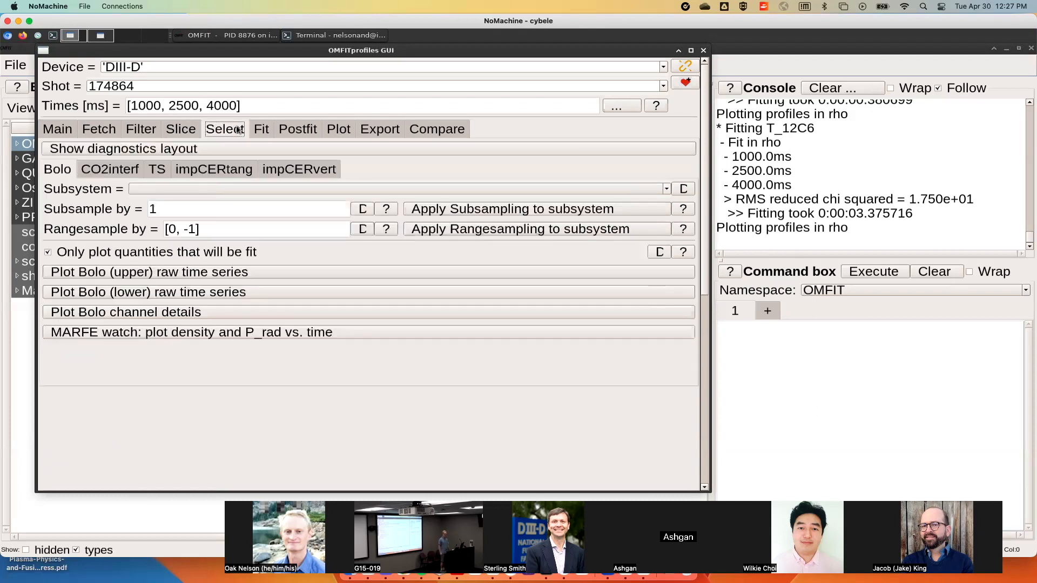
{"action": "left_click", "coordinate": [267, 133]}
{"action": "left_click", "coordinate": [239, 133]}
Display the diagnostics layout, examine where the diagnostics sit in the vessel cross-section, and close the figure
{"action": "left_click", "coordinate": [90, 151]}
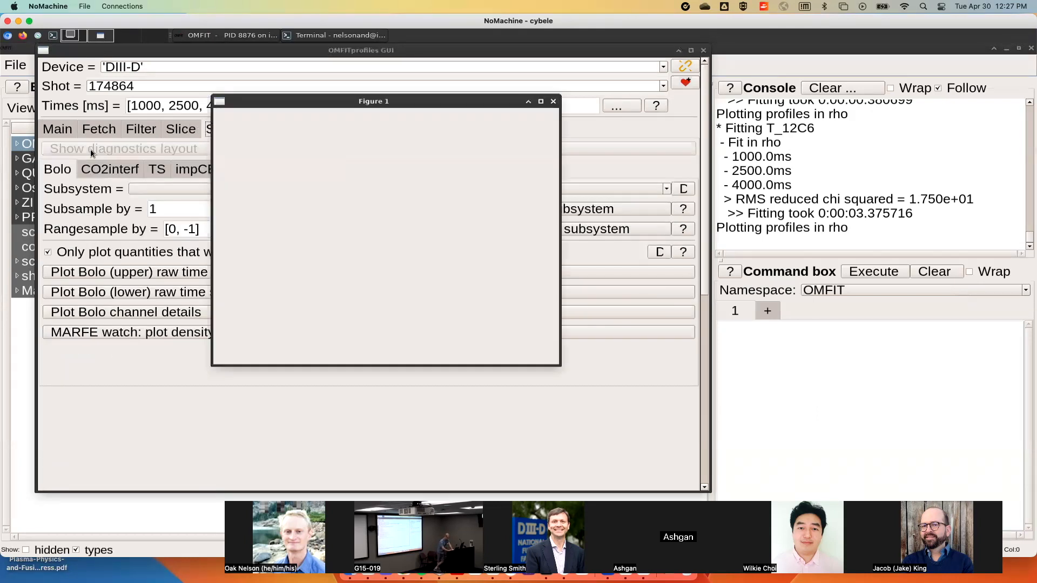
{"action": "left_click_drag", "start_coordinate": [298, 112], "coordinate": [512, 139]}
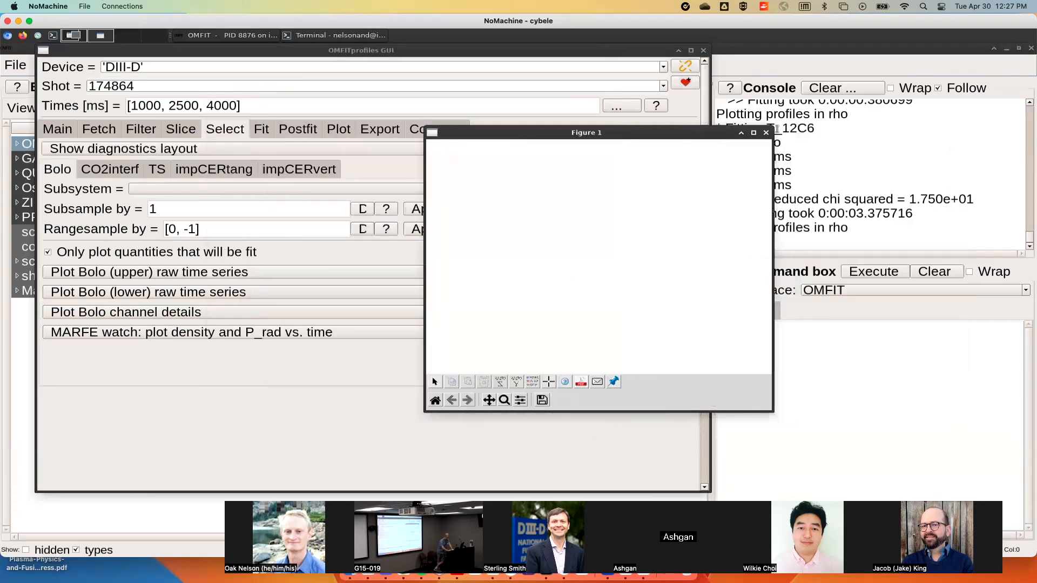
{"action": "left_click", "coordinate": [766, 132]}
{"action": "left_click", "coordinate": [320, 146]}
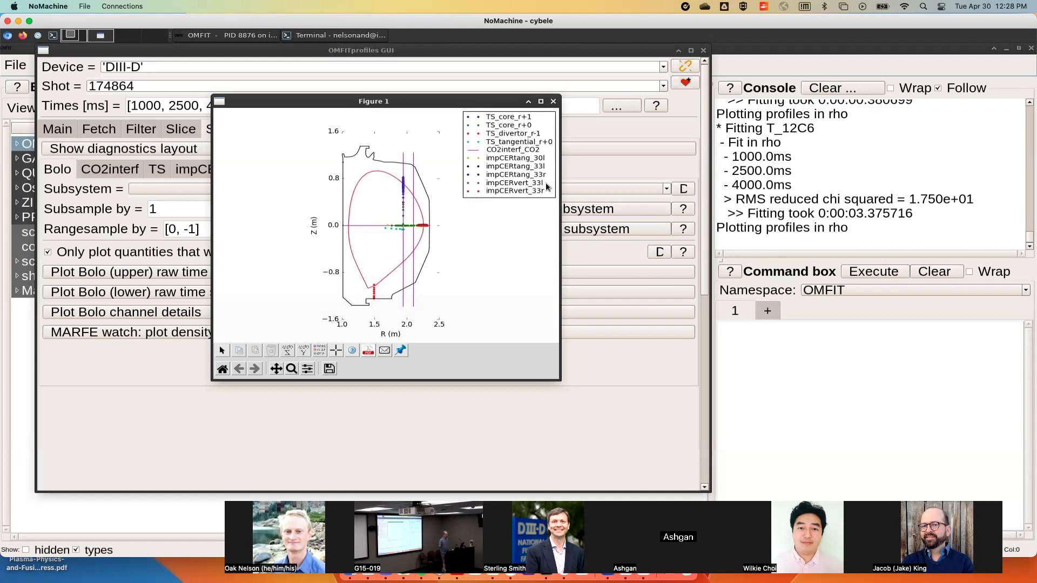
{"action": "left_click", "coordinate": [553, 101]}
Look through the data selection and plotting options of the impCERtang, impCERvert, Bolo and CO2interf diagnostics
{"action": "left_click", "coordinate": [242, 172]}
{"action": "left_click", "coordinate": [283, 173]}
{"action": "left_click", "coordinate": [221, 173]}
{"action": "left_click", "coordinate": [296, 172]}
{"action": "left_click", "coordinate": [227, 171]}
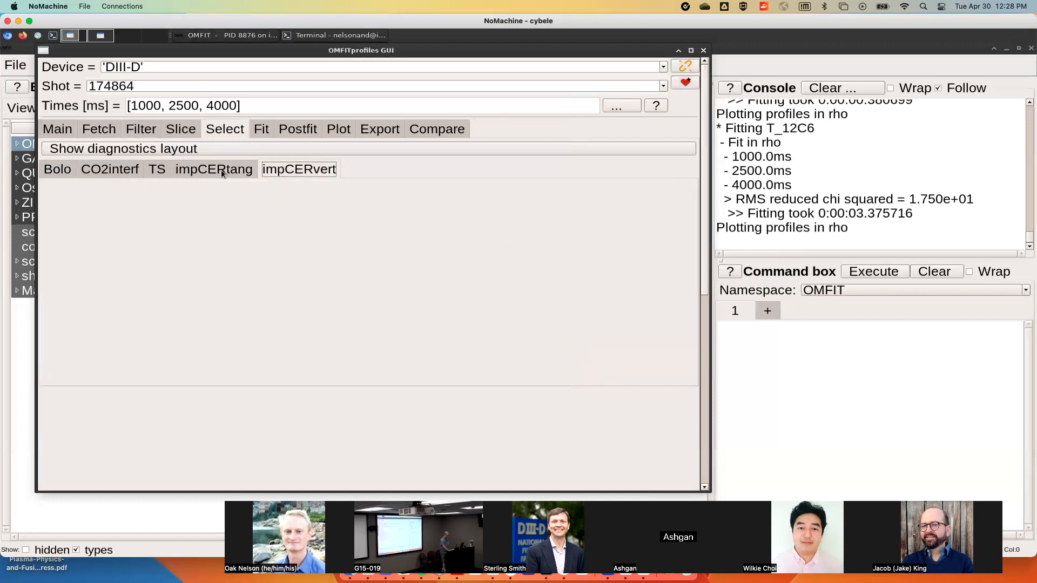
{"action": "left_click", "coordinate": [282, 173]}
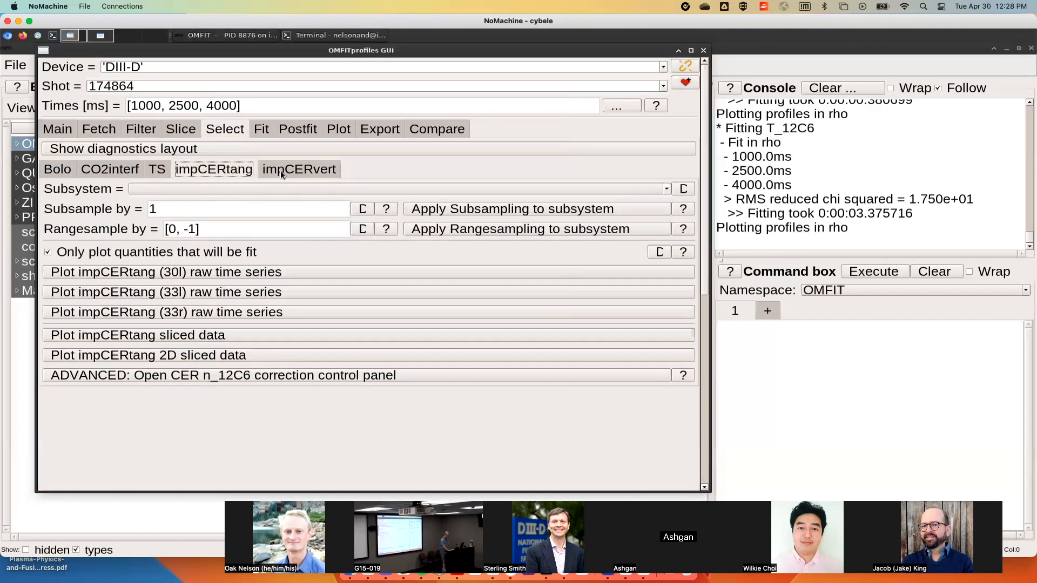
{"action": "left_click", "coordinate": [71, 168]}
{"action": "left_click", "coordinate": [104, 168]}
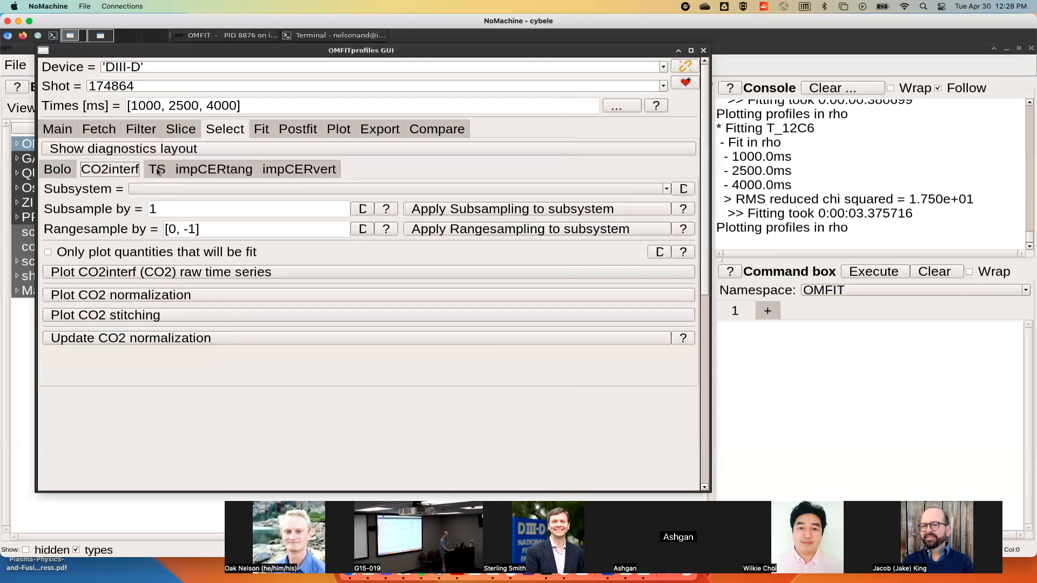
{"action": "left_click", "coordinate": [276, 170]}
{"action": "left_click", "coordinate": [238, 171]}
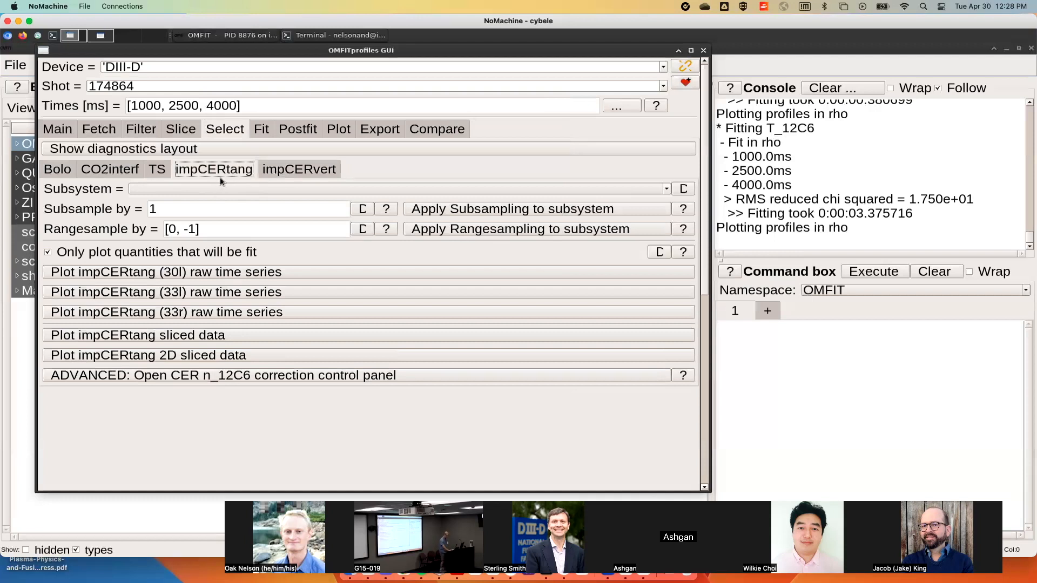
Show the quantity and channel selections for impCERtang subsystem 30l and impCERvert subsystem 33l
{"action": "left_click", "coordinate": [221, 189]}
{"action": "left_click", "coordinate": [187, 226]}
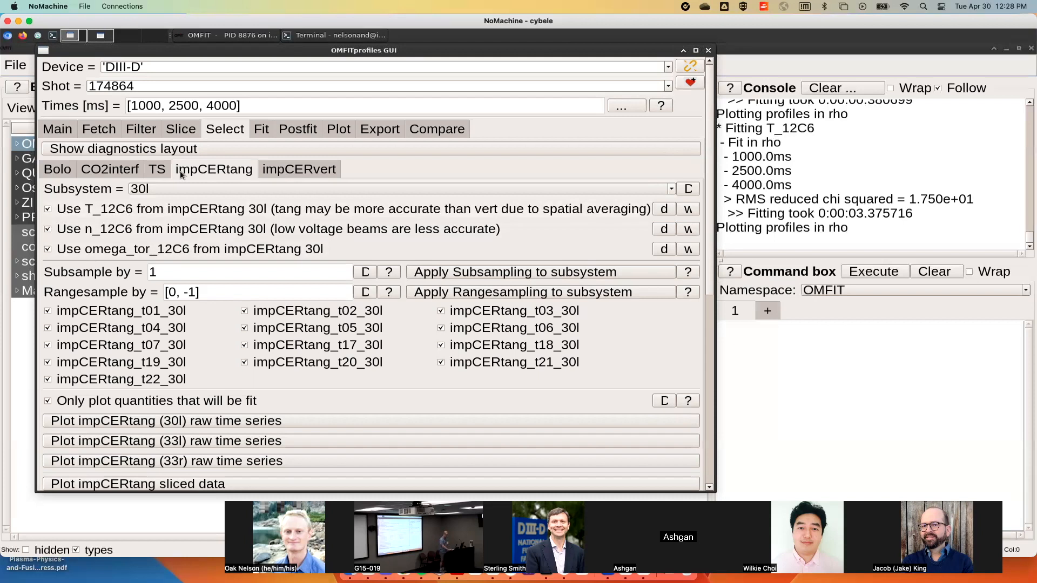
{"action": "left_click", "coordinate": [287, 169]}
{"action": "left_click", "coordinate": [236, 186]}
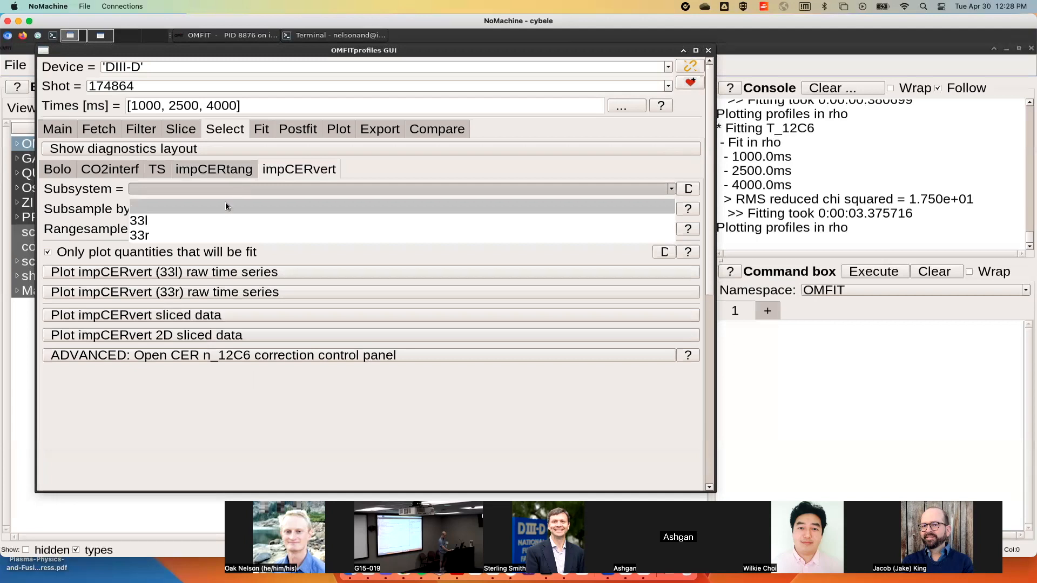
{"action": "left_click", "coordinate": [208, 220]}
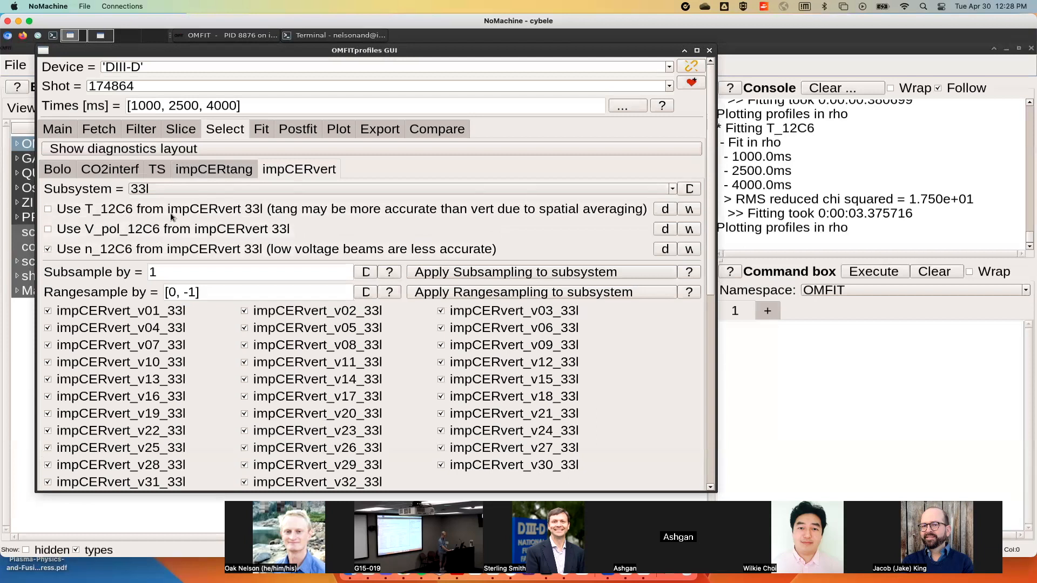
Choose impCERtang subsystem 30l again and plot the impCERtang sliced data
{"action": "left_click", "coordinate": [209, 170]}
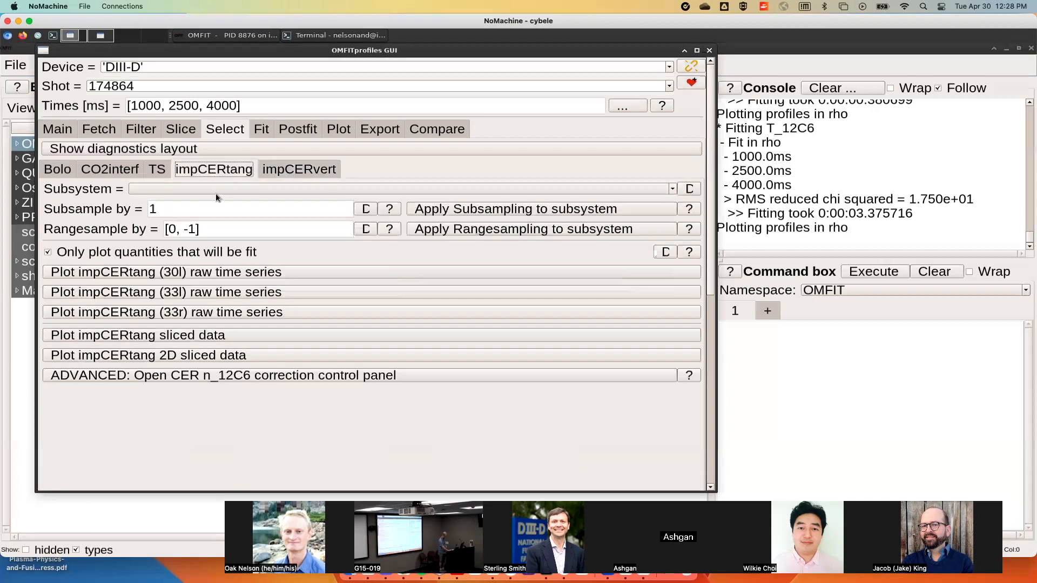
{"action": "left_click", "coordinate": [216, 190]}
{"action": "left_click", "coordinate": [199, 216]}
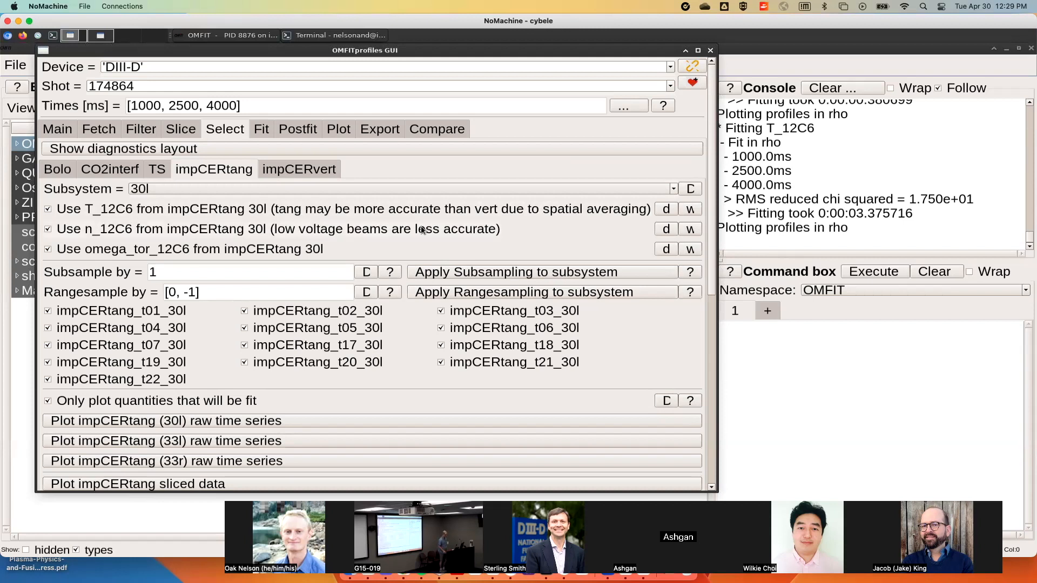
{"action": "scroll", "coordinate": [421, 229], "scroll_direction": "down", "scroll_amount": 5}
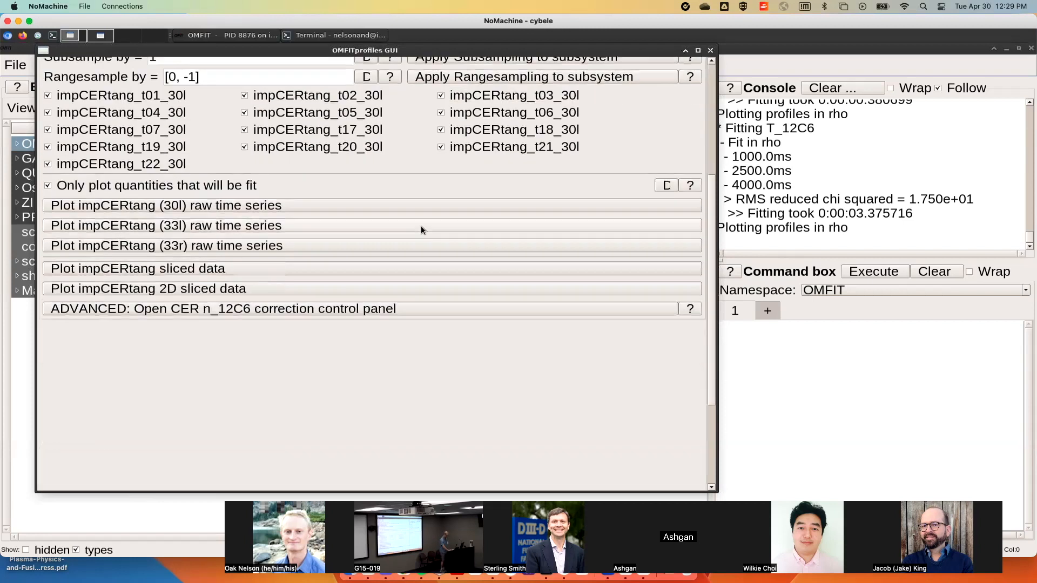
{"action": "left_click", "coordinate": [252, 270]}
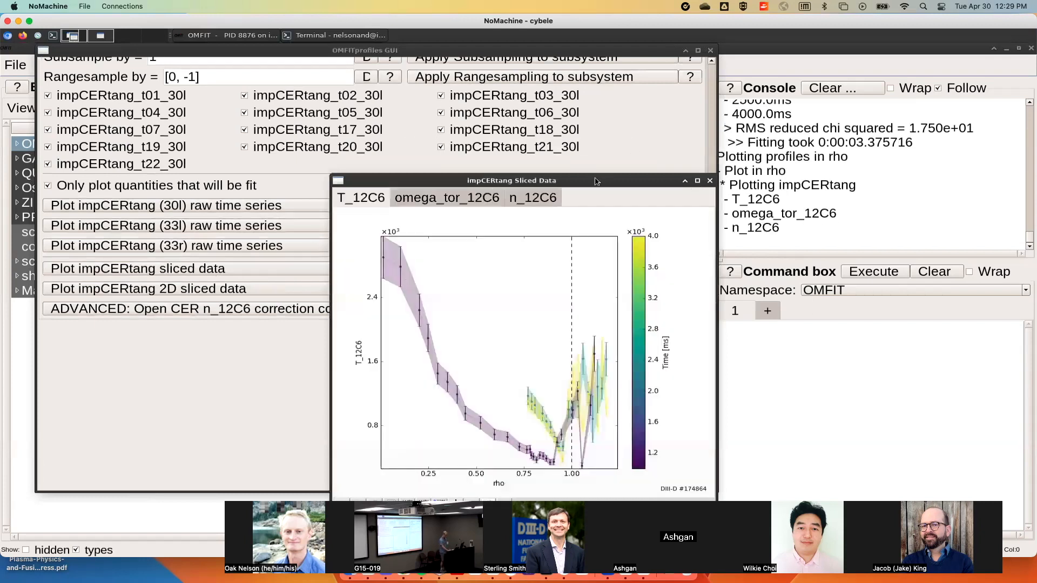
Roll up the OMFITprofiles GUI window and enlarge the impCERtang Sliced Data figure
{"action": "left_click_drag", "start_coordinate": [596, 181], "coordinate": [509, 71]}
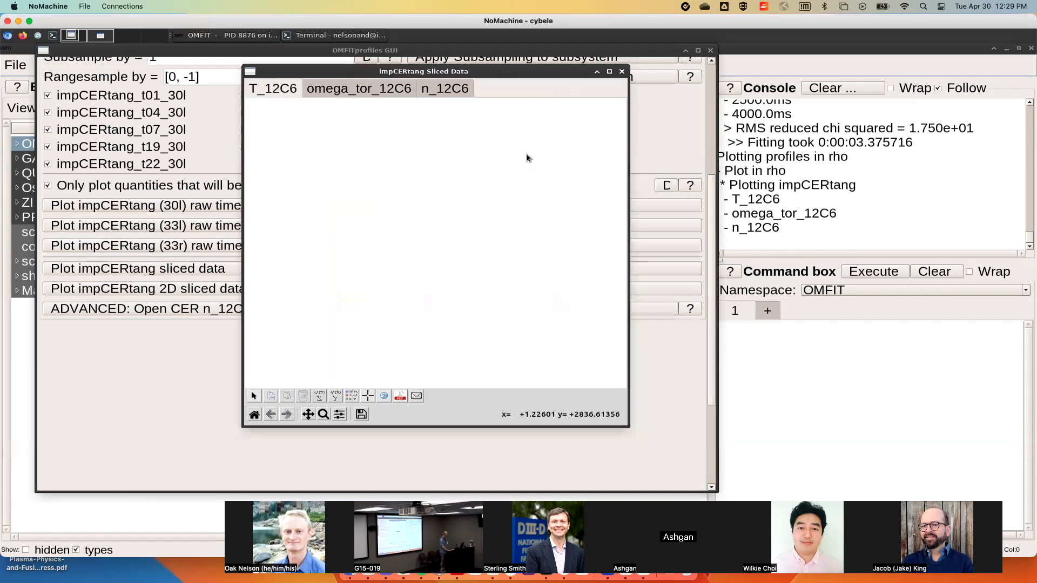
{"action": "left_click", "coordinate": [631, 426]}
{"action": "key", "text": "ctrl+Up"}
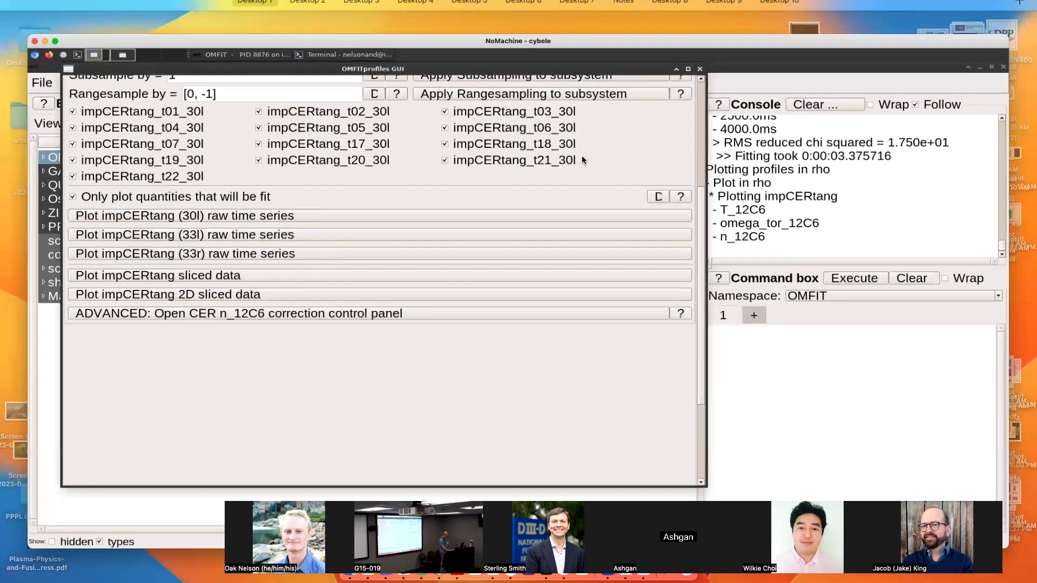
{"action": "left_click", "coordinate": [521, 176]}
{"action": "left_click", "coordinate": [685, 50]}
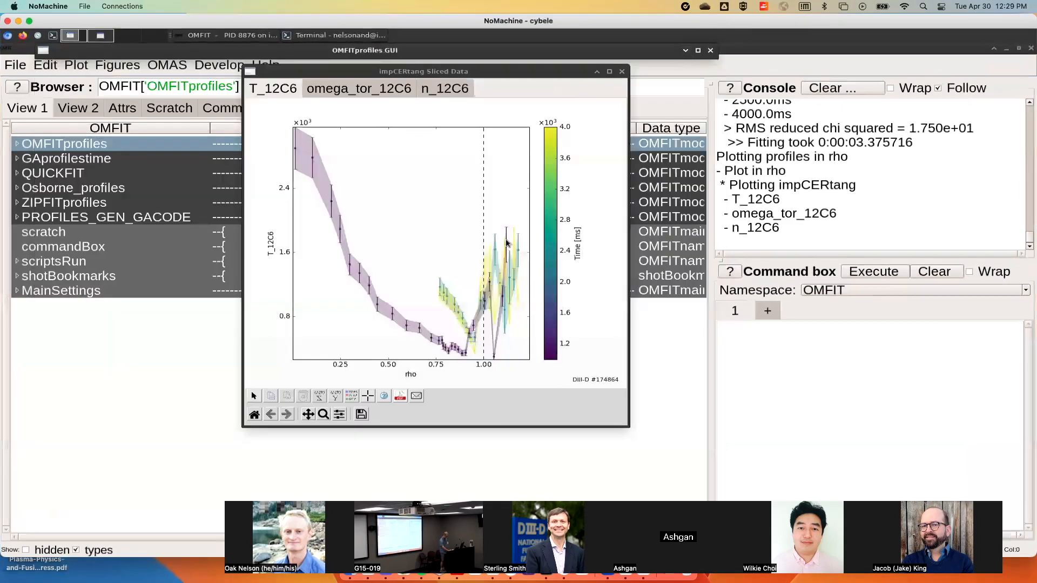
{"action": "left_click_drag", "start_coordinate": [628, 427], "coordinate": [754, 507]}
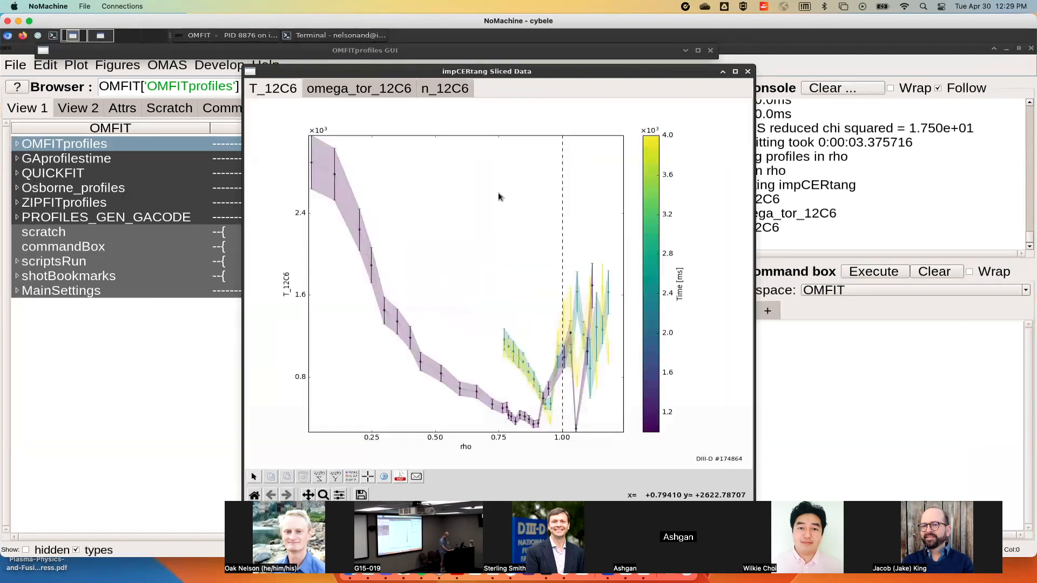
View the sliced omega_tor_12C6 and n_12C6 profiles and return to T_12C6
{"action": "left_click", "coordinate": [348, 91]}
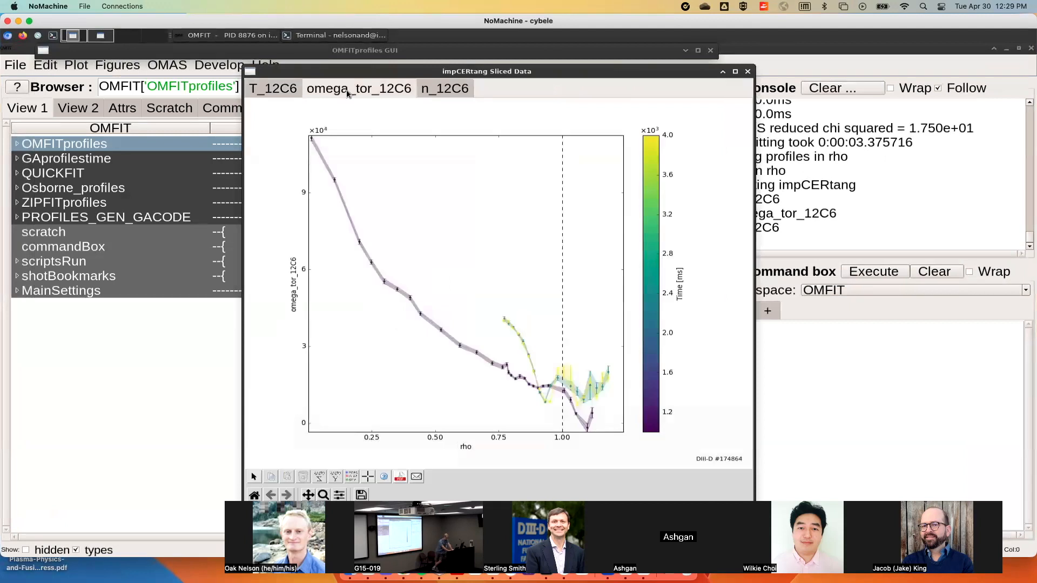
{"action": "left_click", "coordinate": [444, 89]}
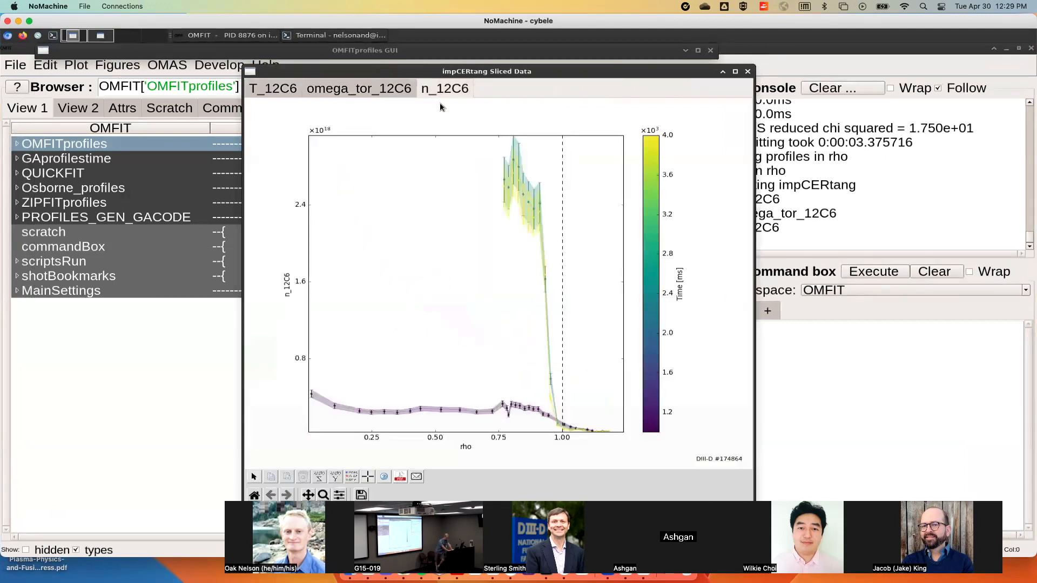
{"action": "left_click", "coordinate": [278, 90]}
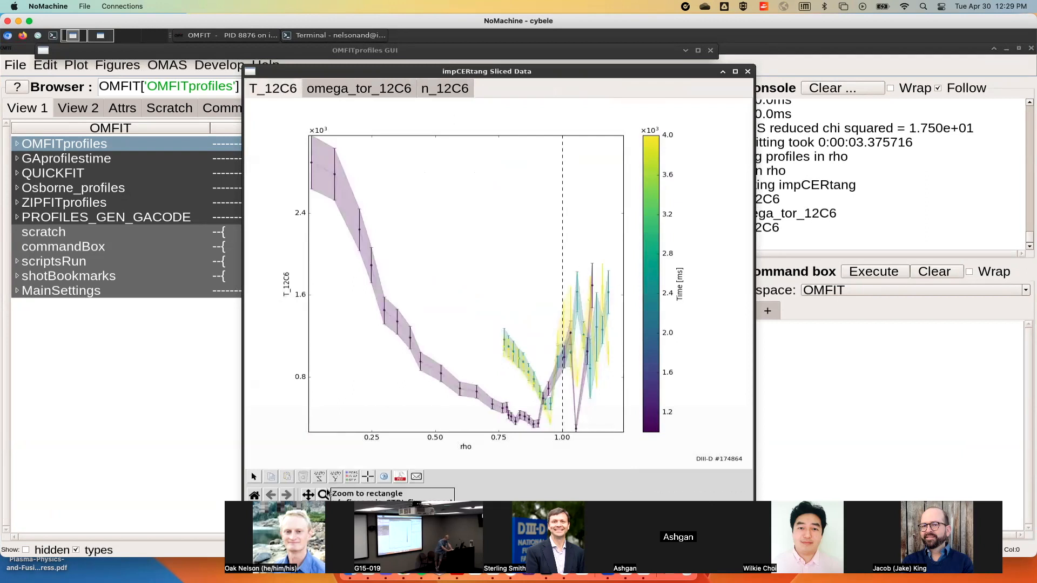
Zoom the T_12C6 sliced data plot to the edge region, from about rho 0.68 to 1.21, and activate the figure's selection tool
{"action": "left_click", "coordinate": [324, 494]}
{"action": "left_click_drag", "start_coordinate": [616, 252], "coordinate": [482, 443]}
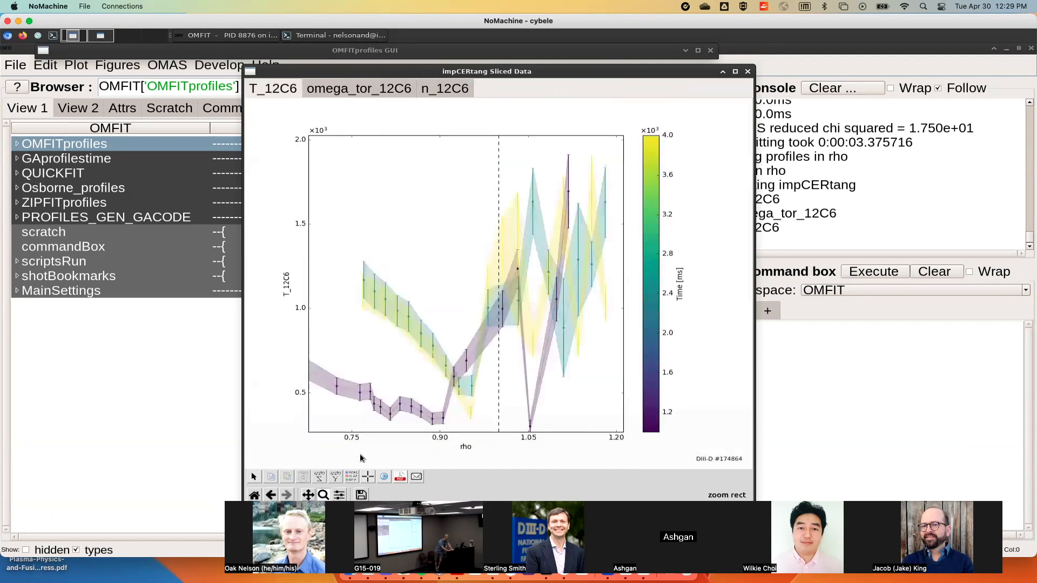
{"action": "left_click", "coordinate": [254, 477]}
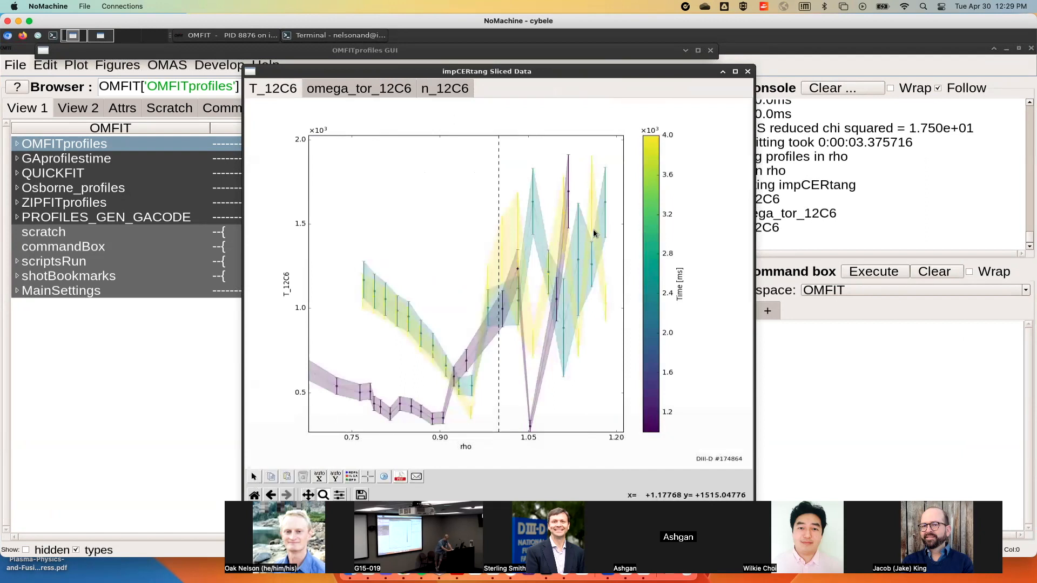
Identify the channels of two T_12C6 points near rho 0.98 and 1.03 in the sliced data plot, and close the figure
{"action": "left_click", "coordinate": [488, 311]}
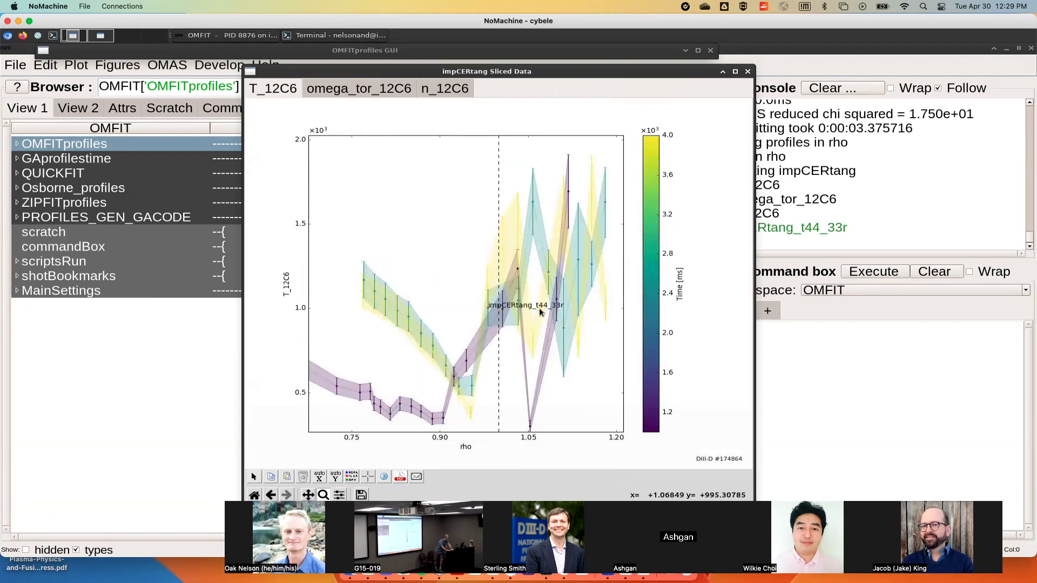
{"action": "left_click", "coordinate": [518, 271]}
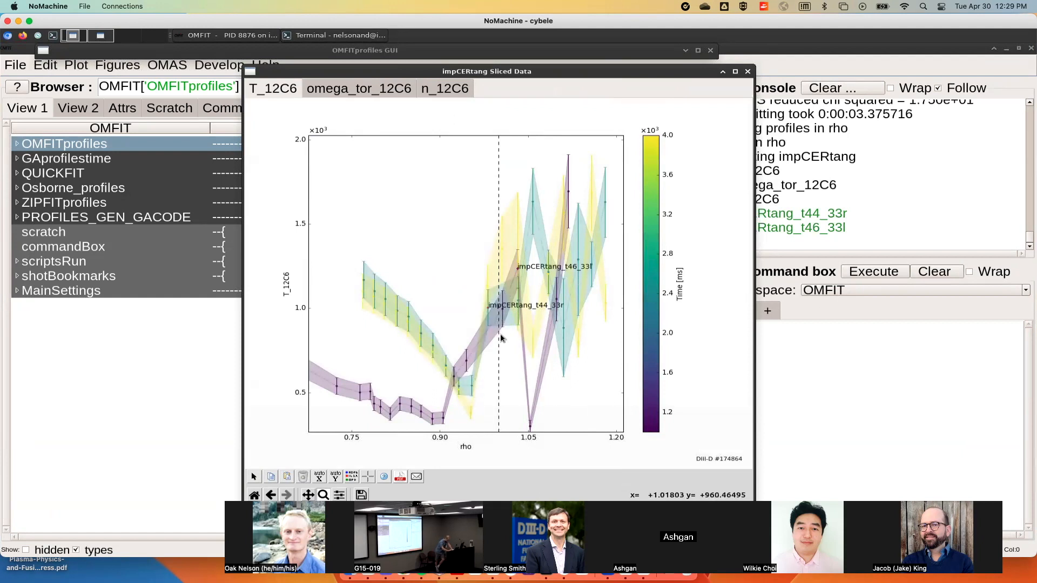
{"action": "left_click", "coordinate": [747, 71]}
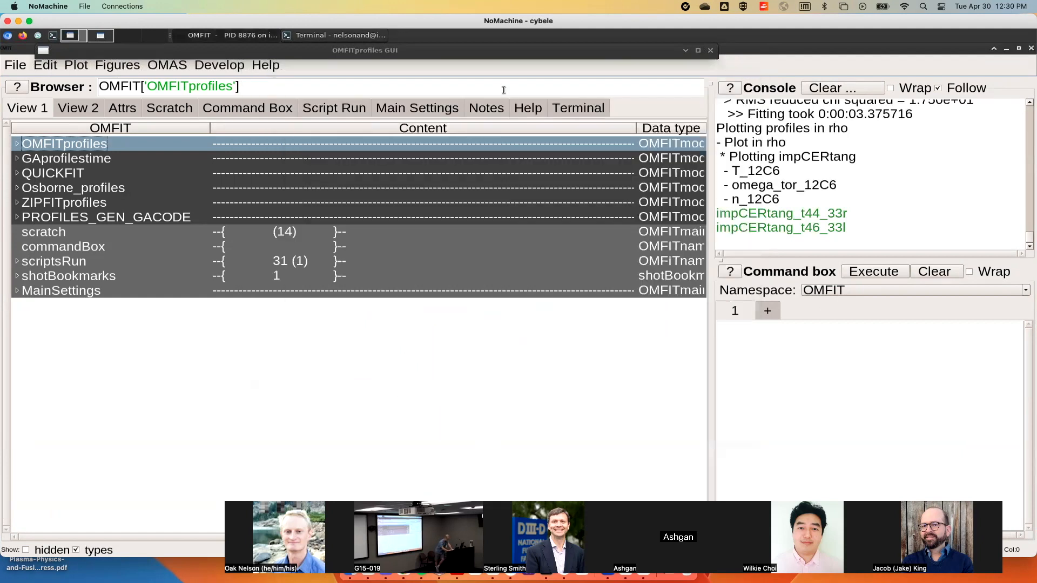
Unroll the OMFITprofiles GUI, choose impCERtang subsystem 33r, and exclude channels t44_33r, t45_33r and t46_33r
{"action": "left_click", "coordinate": [685, 52]}
{"action": "scroll", "coordinate": [287, 194], "scroll_direction": "up", "scroll_amount": 5}
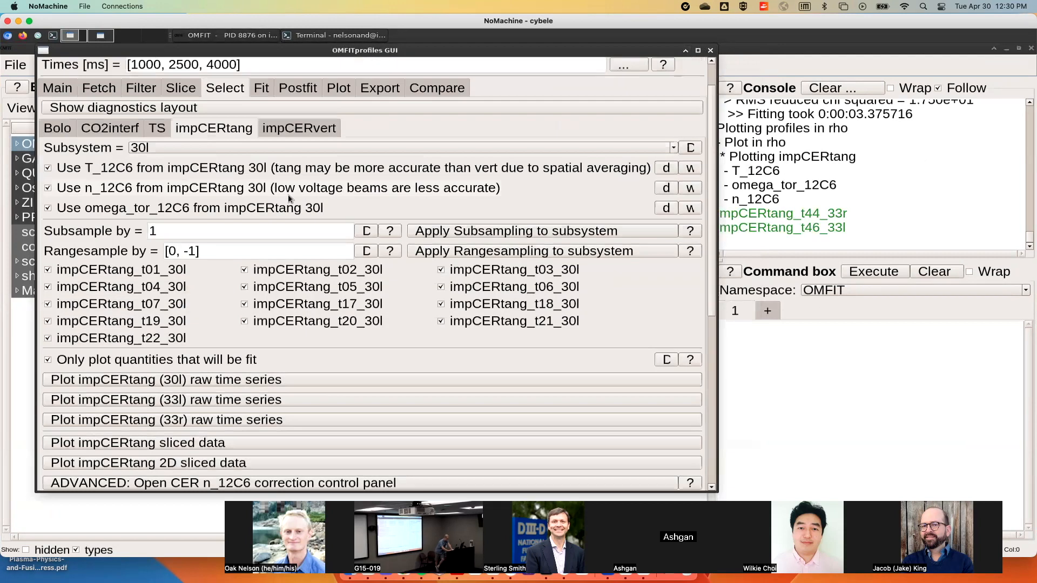
{"action": "left_click", "coordinate": [196, 189]}
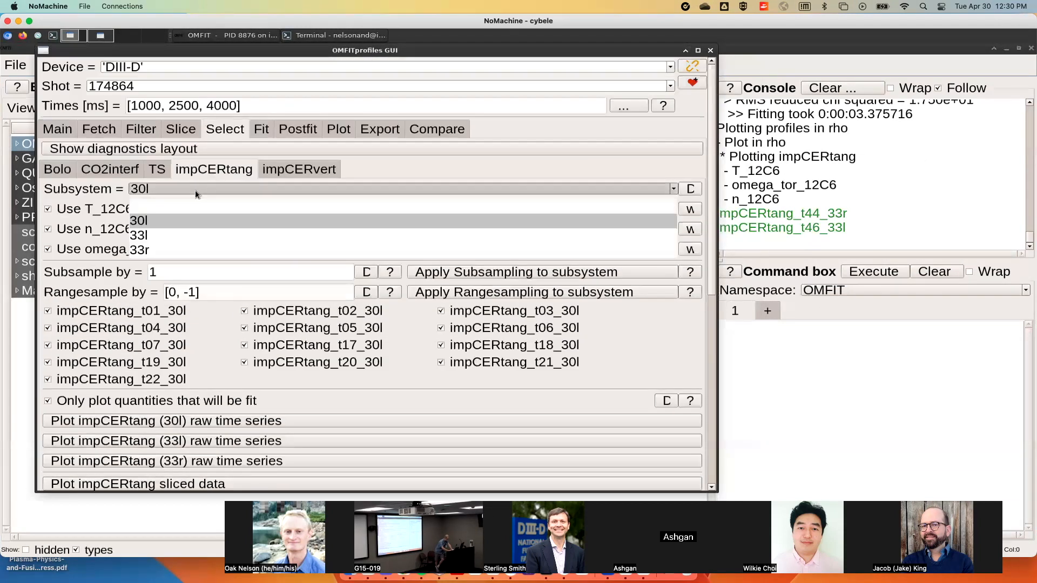
{"action": "left_click", "coordinate": [158, 242]}
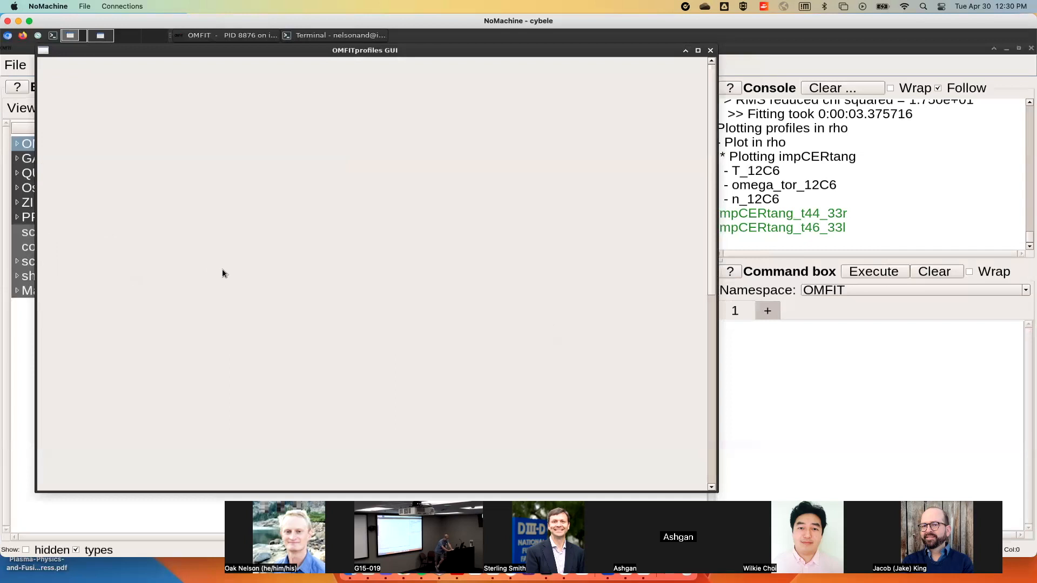
{"action": "scroll", "coordinate": [223, 273], "scroll_direction": "down", "scroll_amount": 1}
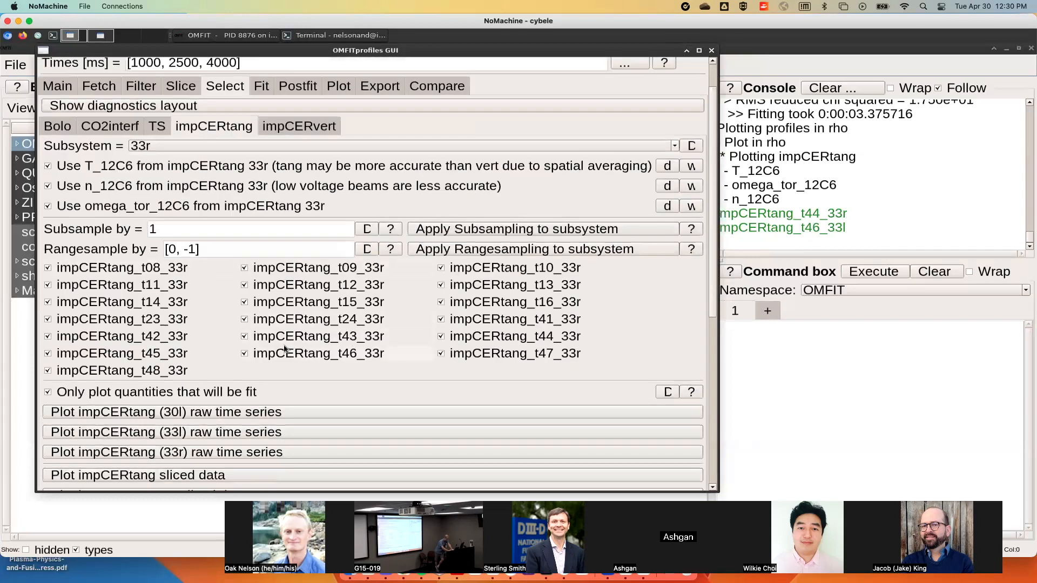
{"action": "left_click", "coordinate": [441, 336]}
{"action": "scroll", "coordinate": [392, 369], "scroll_direction": "down", "scroll_amount": 3}
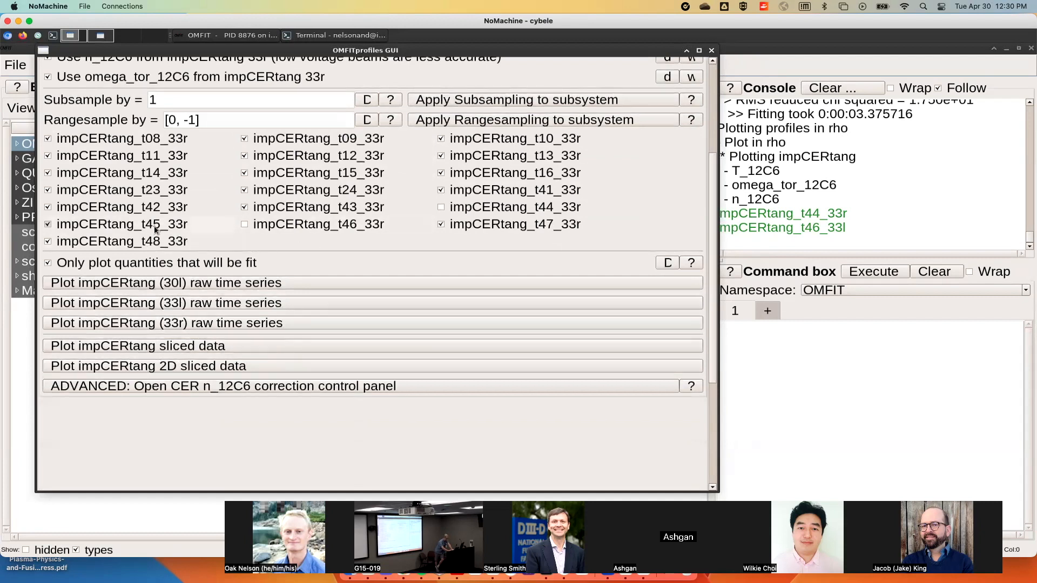
Plot the impCERtang sliced data again and zoom T_12C6 to the edge region, from about rho 0.65 to 1.19
{"action": "left_click", "coordinate": [235, 345]}
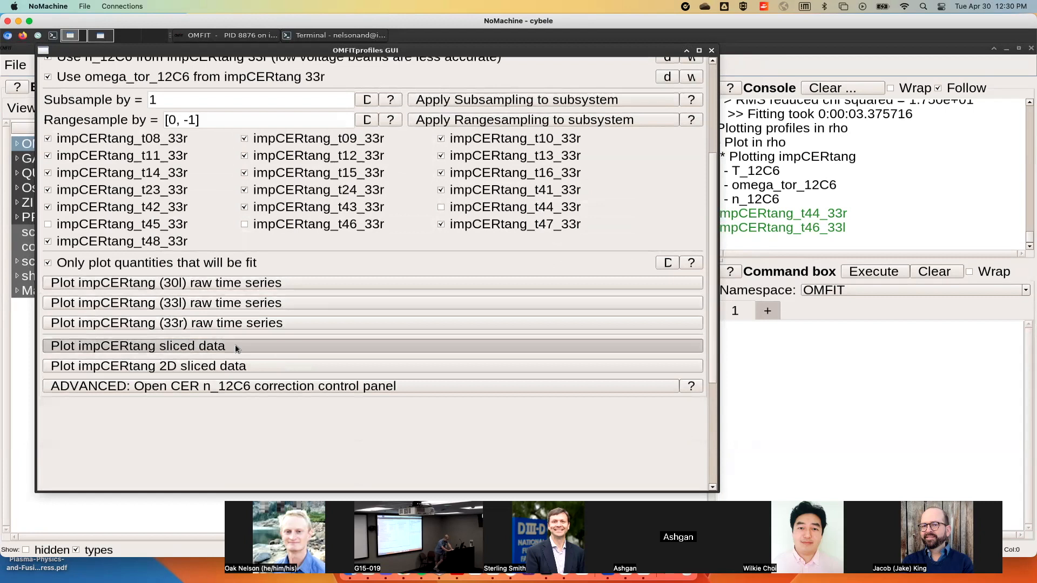
{"action": "left_click_drag", "start_coordinate": [546, 194], "coordinate": [506, 97]}
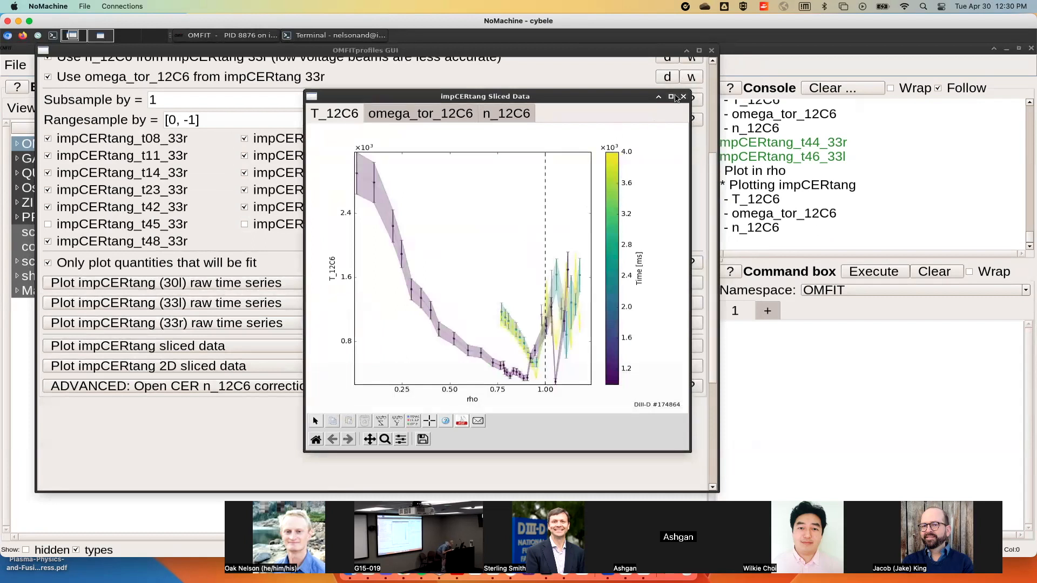
{"action": "left_click", "coordinate": [385, 439]}
{"action": "left_click_drag", "start_coordinate": [477, 244], "coordinate": [581, 388]}
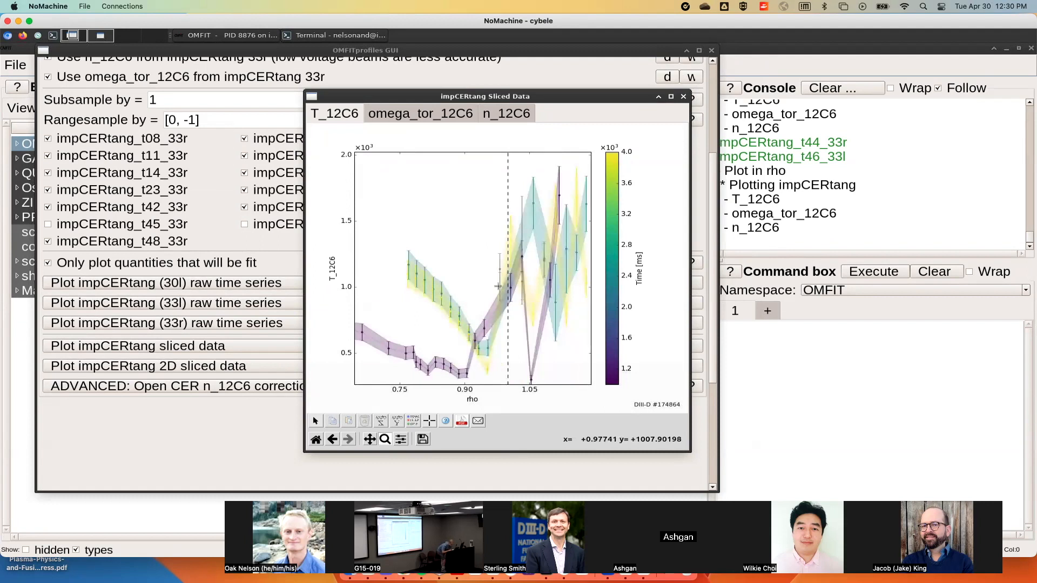
Identify the channels of two T_12C6 points near rho 0.98 and close the sliced data figure
{"action": "left_click", "coordinate": [497, 286]}
{"action": "left_click", "coordinate": [499, 268]}
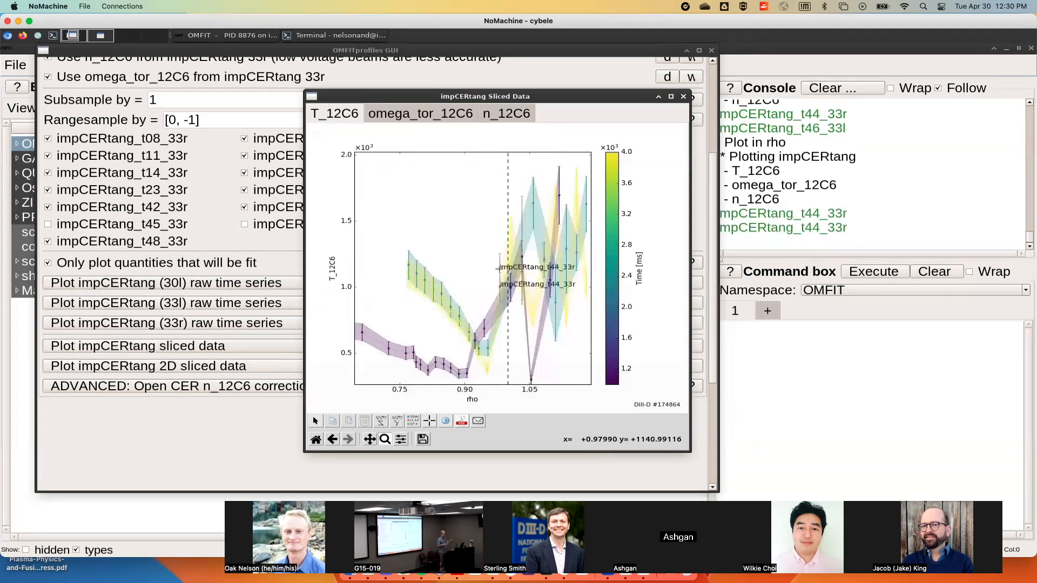
{"action": "left_click", "coordinate": [684, 96]}
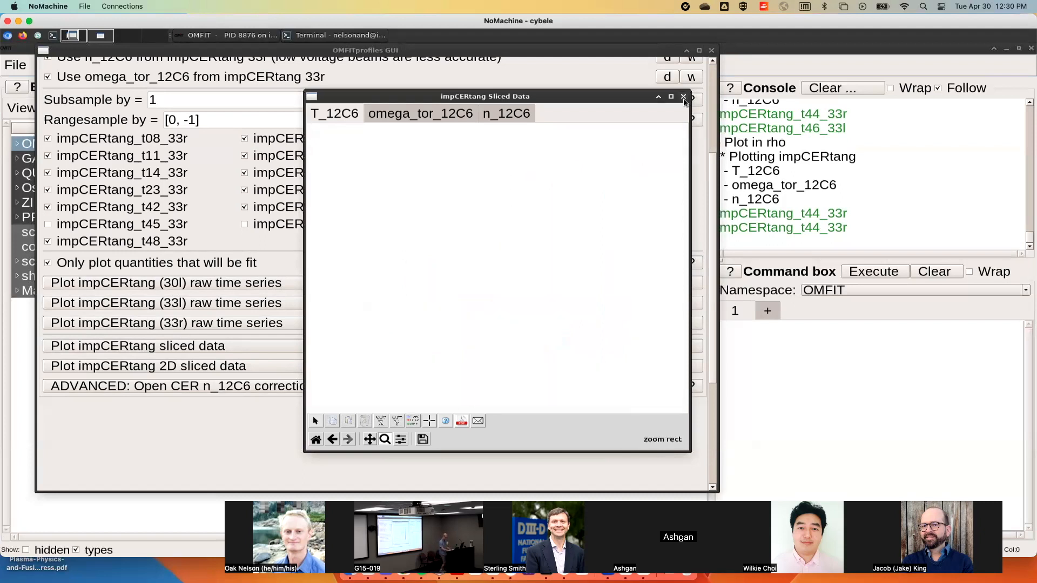
Fit and plot the T_12C6 profile in 1D with the current mtanh blend settings, view the 2500 ms slice, and close the figure
{"action": "scroll", "coordinate": [388, 145], "scroll_direction": "up", "scroll_amount": 5}
{"action": "left_click", "coordinate": [268, 129]}
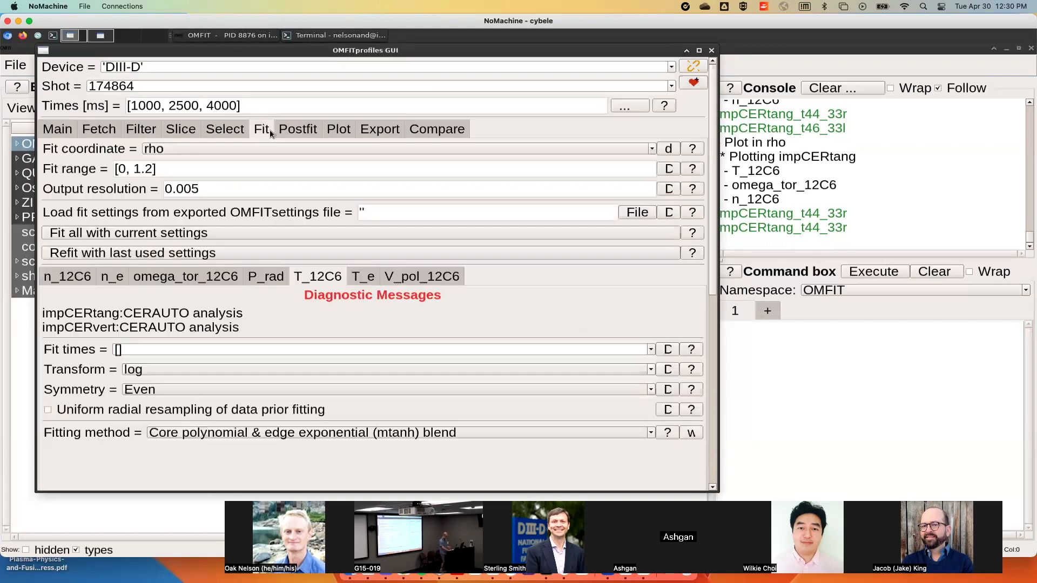
{"action": "scroll", "coordinate": [310, 280], "scroll_direction": "down", "scroll_amount": 3}
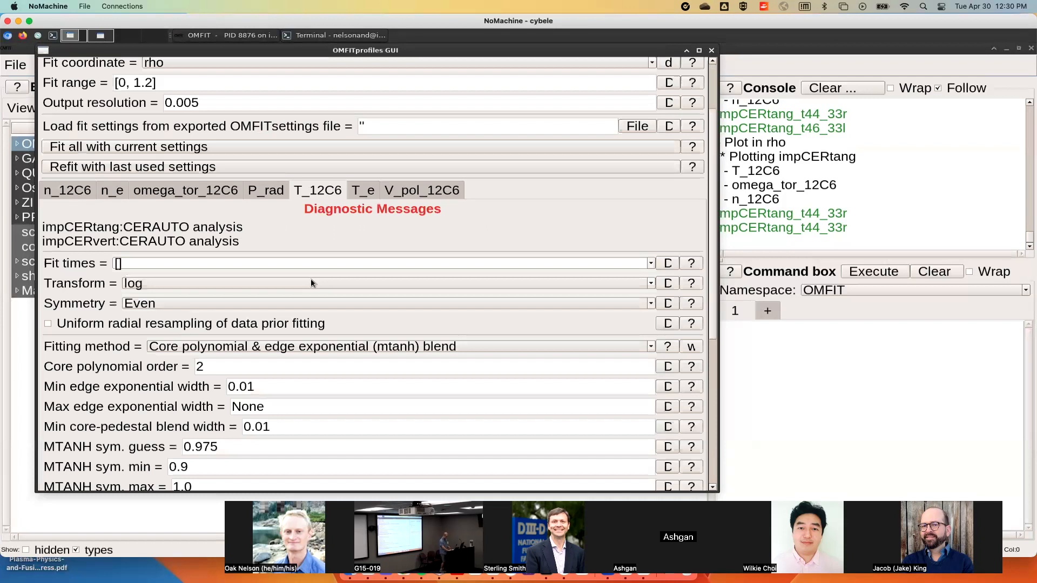
{"action": "scroll", "coordinate": [713, 200], "scroll_direction": "down", "scroll_amount": 8}
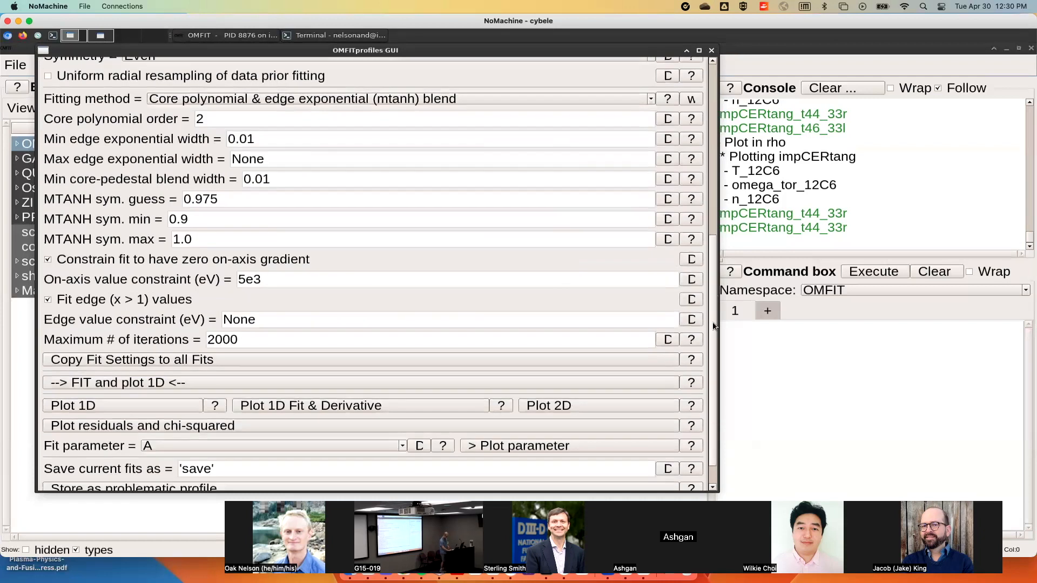
{"action": "left_click", "coordinate": [156, 383]}
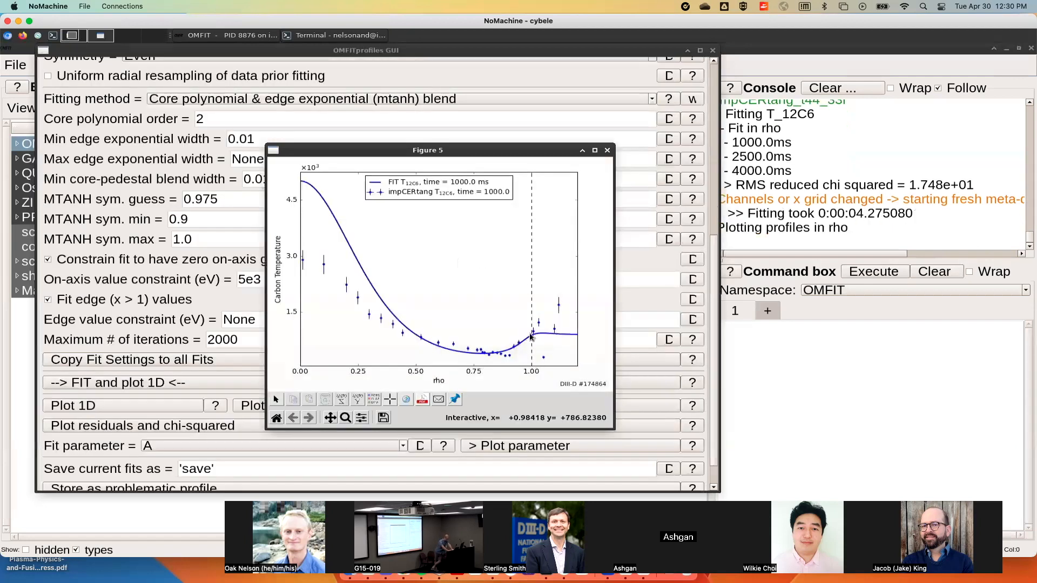
{"action": "key", "text": "Right"}
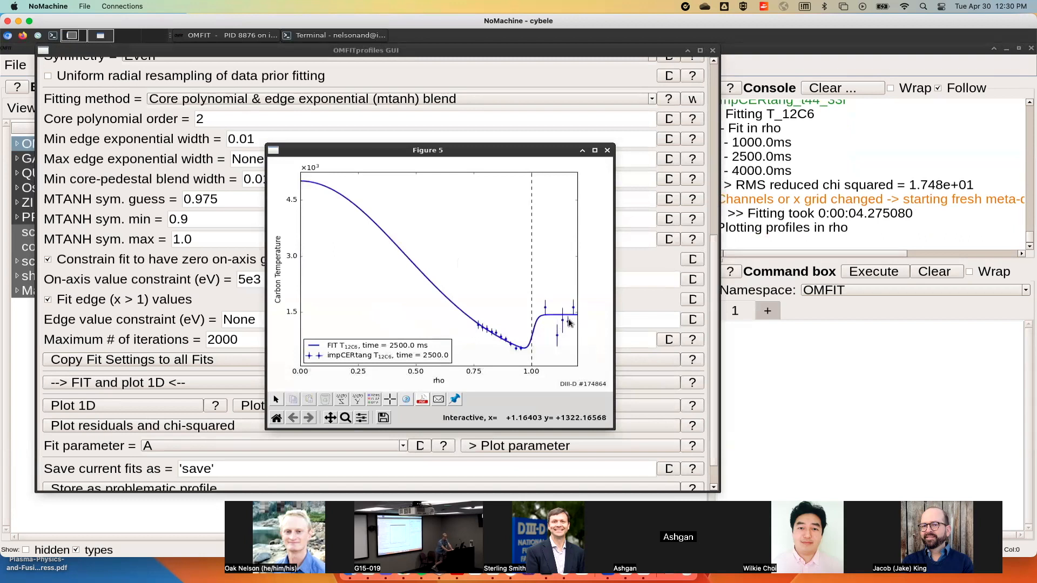
{"action": "left_click", "coordinate": [607, 150]}
Turn off fitting of edge (x > 1) values, refit T_12C6, view the 2500 and 4000 ms slices, and close the figure
{"action": "left_click", "coordinate": [70, 300]}
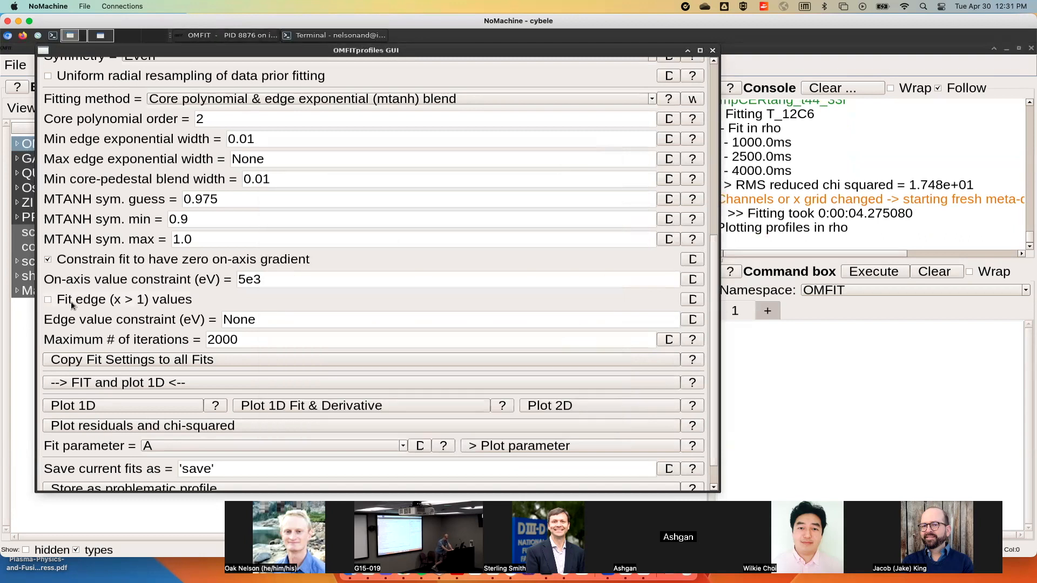
{"action": "left_click", "coordinate": [184, 383]}
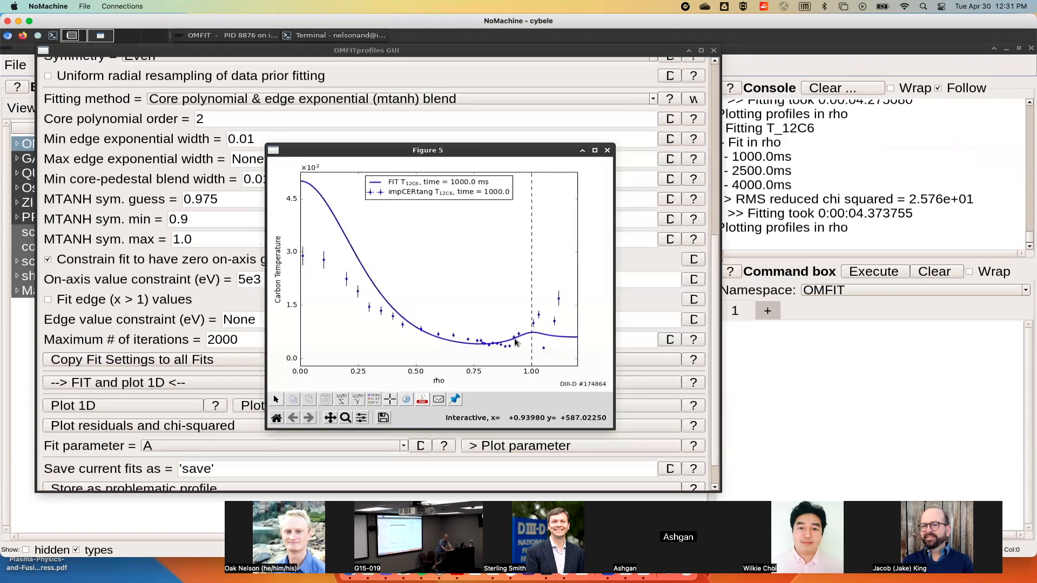
{"action": "key", "text": "Right"}
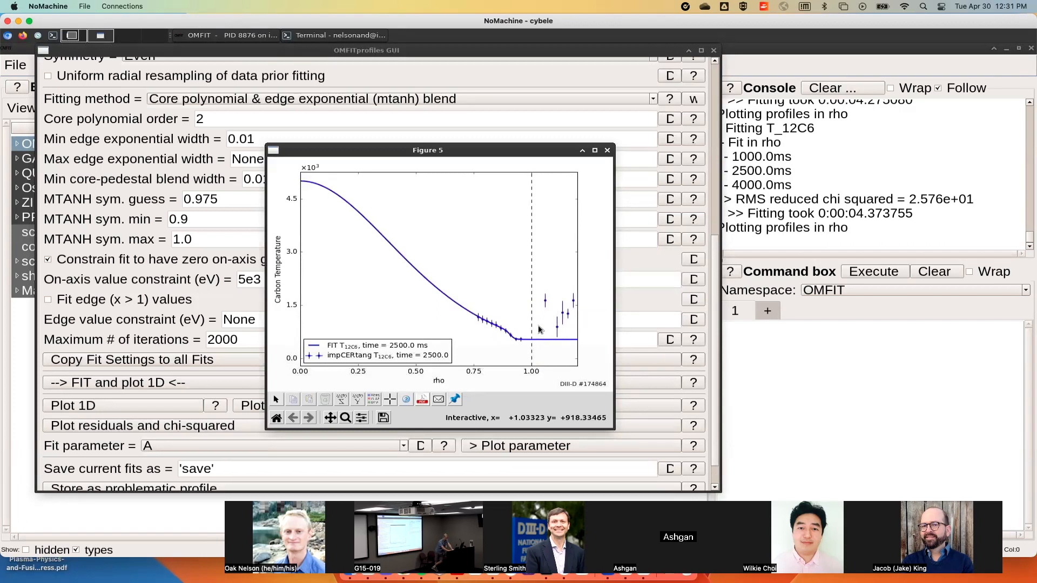
{"action": "key", "text": "Right"}
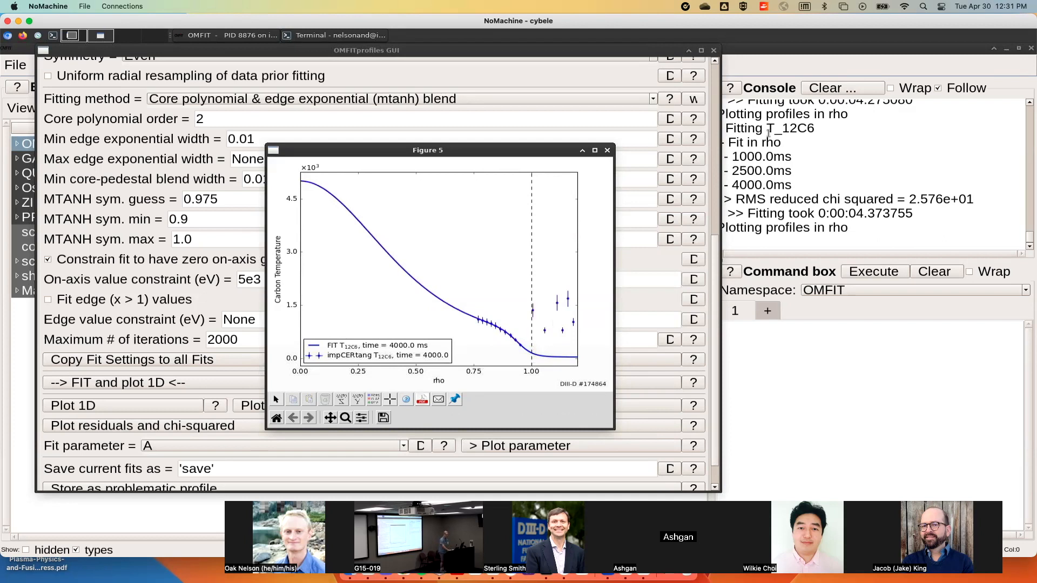
{"action": "left_click", "coordinate": [607, 150]}
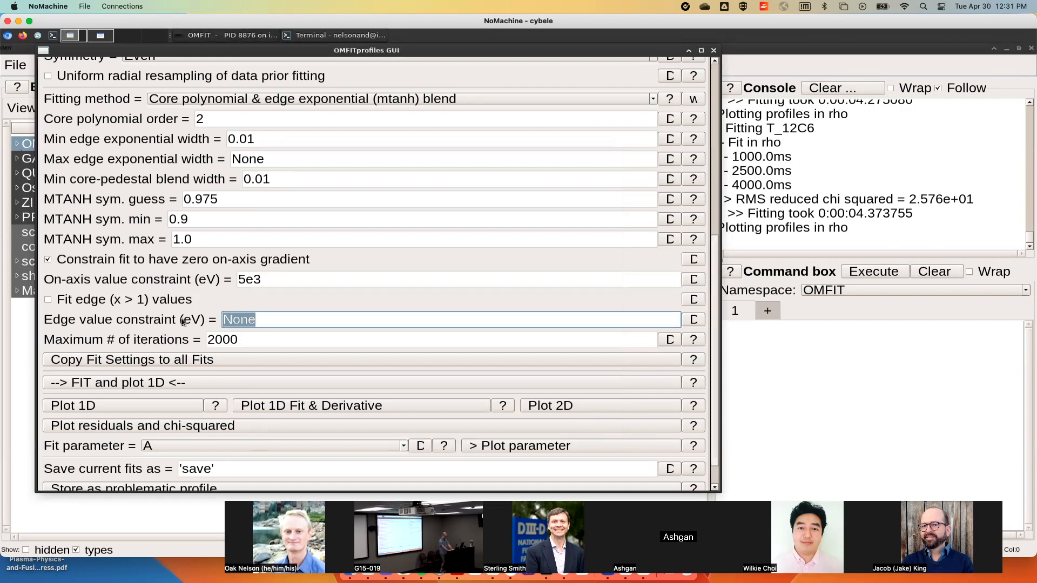
Set the T_12C6 edge value constraint to 80 eV and run the fit with a 1D plot
{"action": "type", "text": "10"}
{"action": "key", "text": "BackSpace"}
{"action": "key", "text": "BackSpace"}
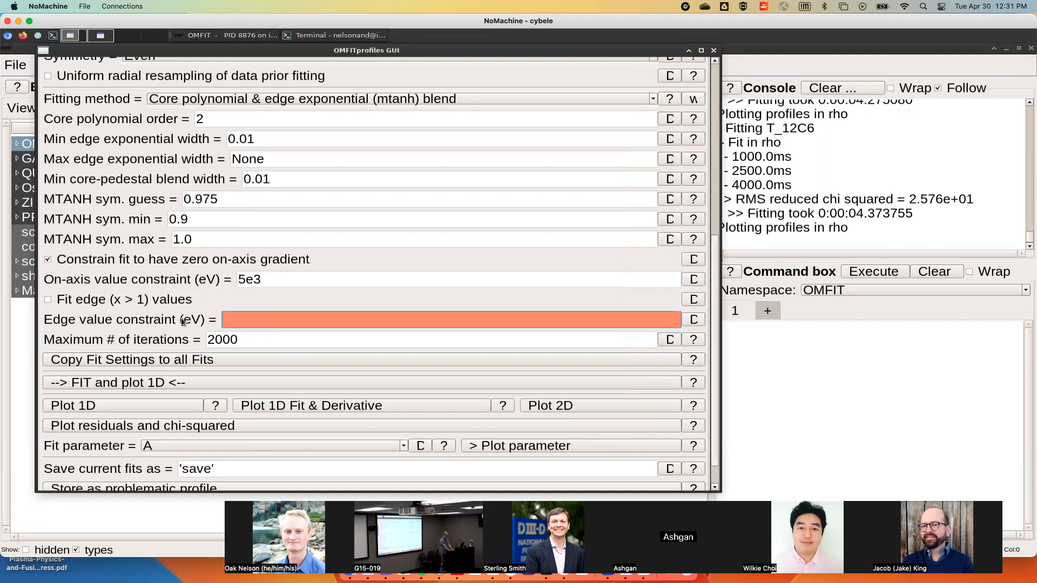
{"action": "type", "text": "80"}
{"action": "key", "text": "Return"}
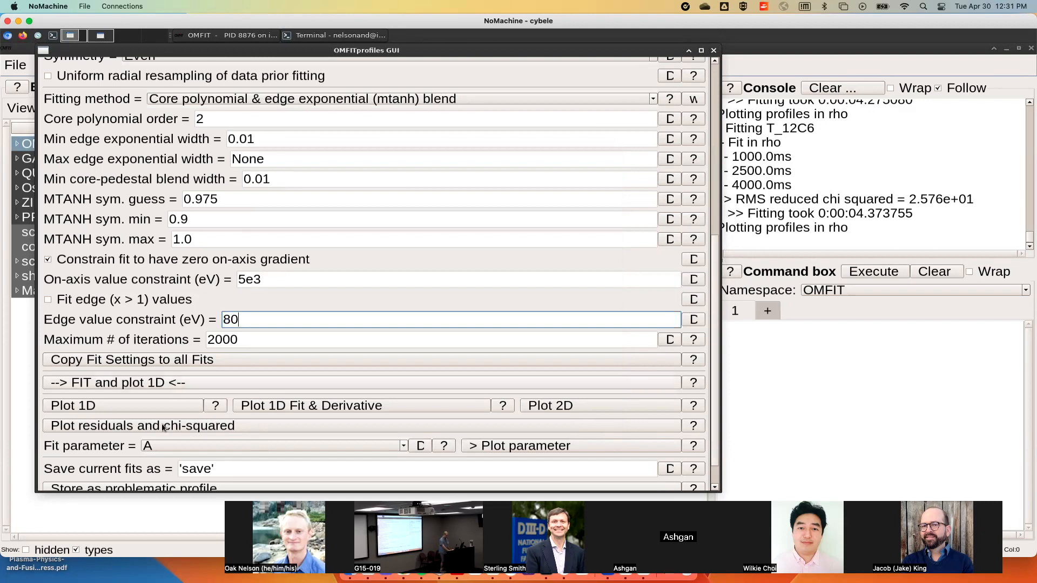
{"action": "left_click", "coordinate": [169, 383]}
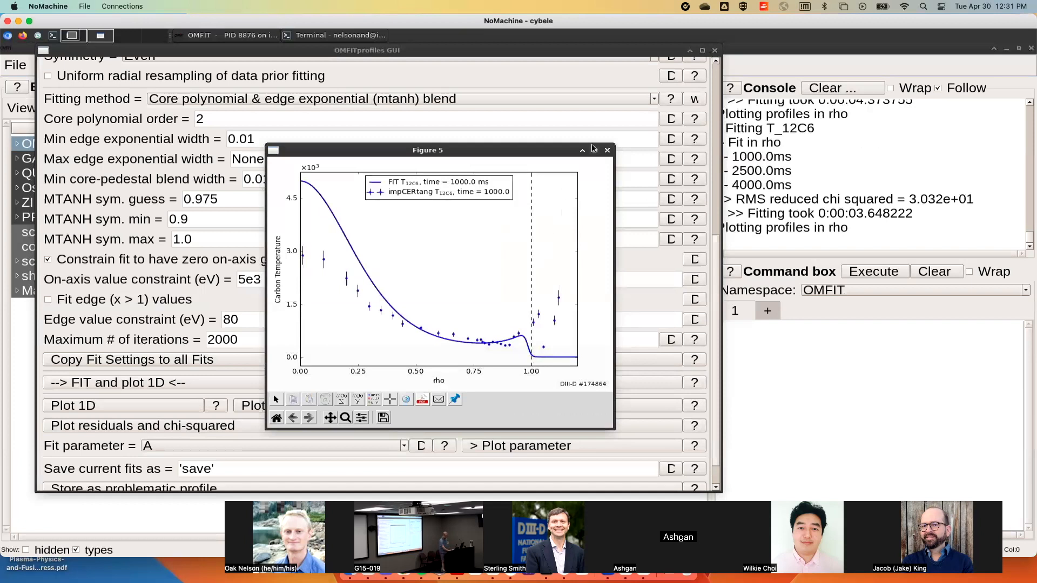
Maximize the carbon temperature fit figure, inspect the 1000, 2500 and 4000 ms slices, and close it
{"action": "left_click_drag", "start_coordinate": [610, 146], "coordinate": [693, 69]}
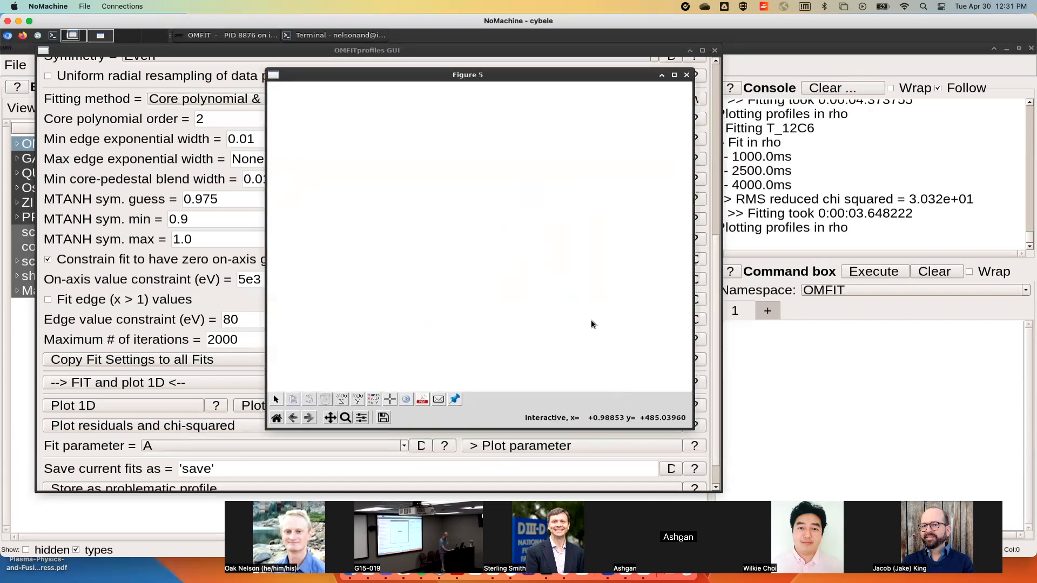
{"action": "mouse_move", "coordinate": [598, 75]}
{"action": "left_mouse_down"}
{"action": "mouse_move", "coordinate": [593, 87]}
{"action": "mouse_move", "coordinate": [605, 81]}
{"action": "left_mouse_up"}
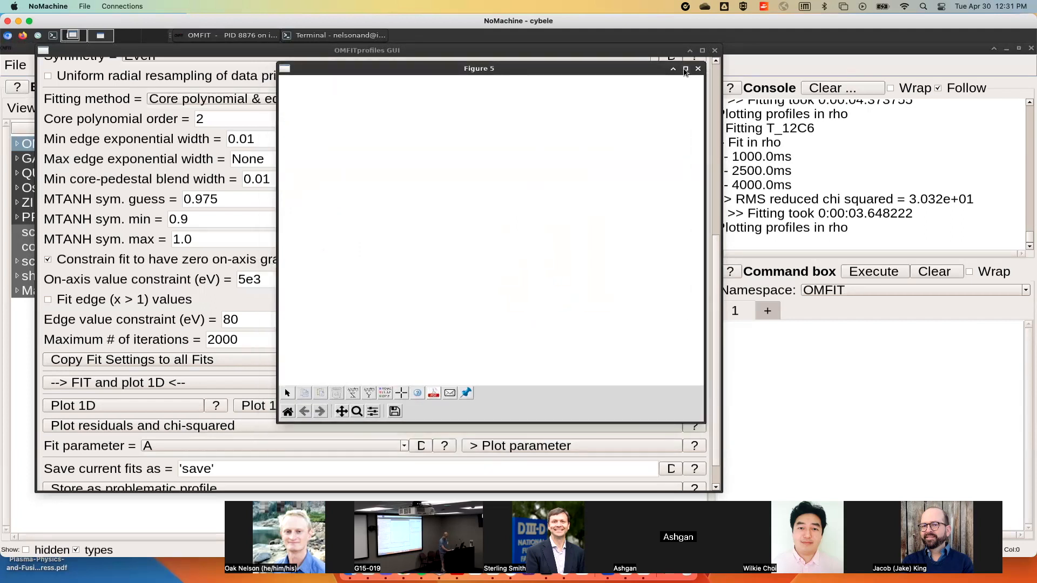
{"action": "left_click", "coordinate": [686, 68]}
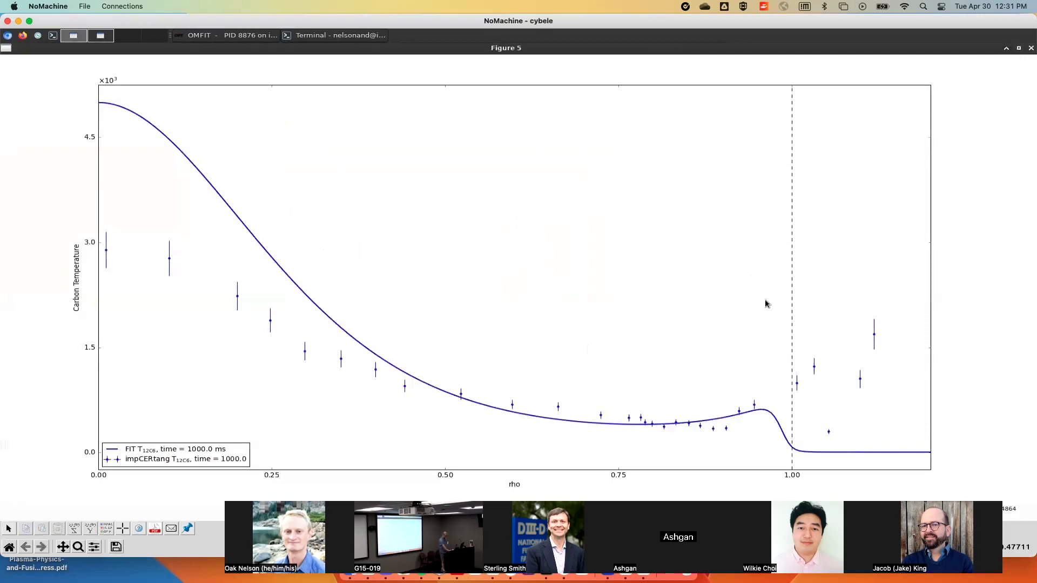
{"action": "key", "text": "Right"}
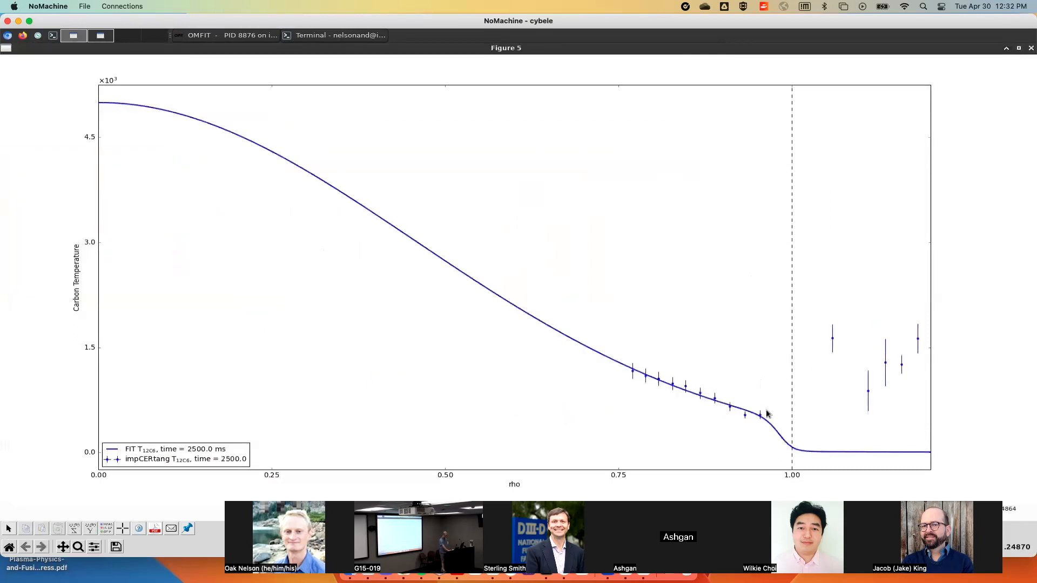
{"action": "key", "text": "Right"}
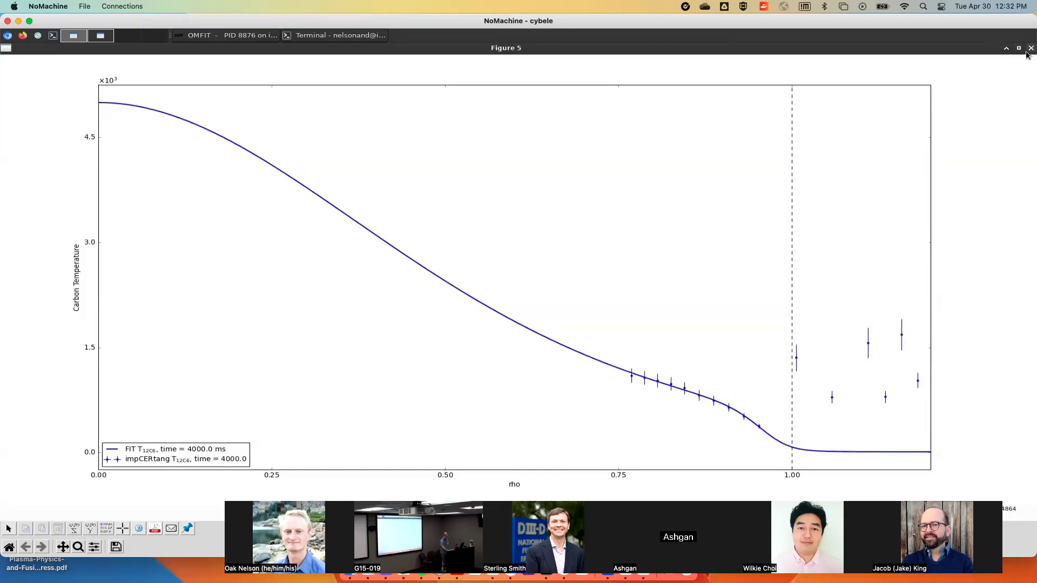
{"action": "left_click", "coordinate": [1028, 51]}
Return to the diagnostic selection settings and review the impCERtang 33r channels and plotting options
{"action": "scroll", "coordinate": [543, 247], "scroll_direction": "up", "scroll_amount": 5}
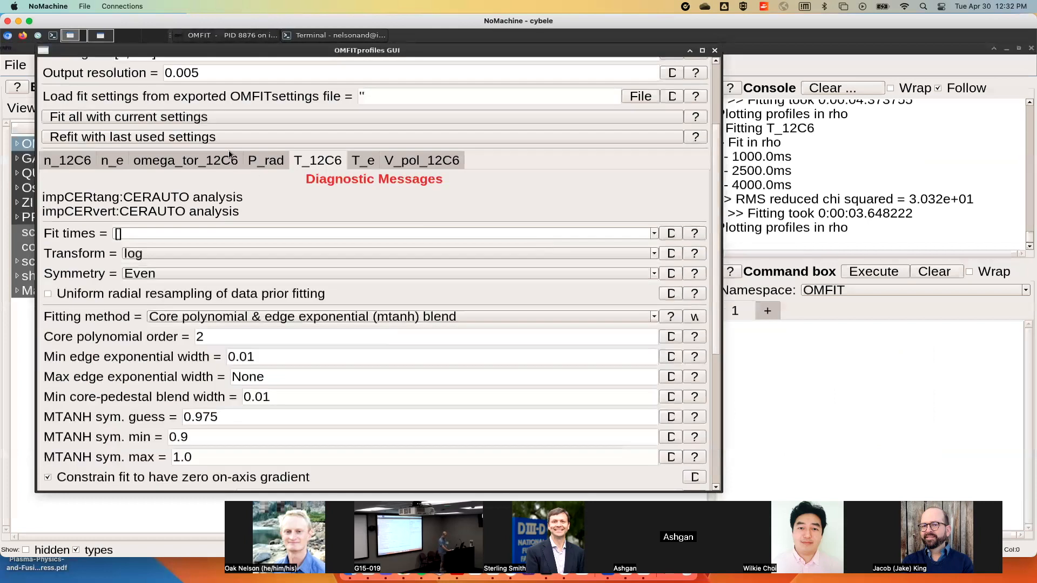
{"action": "scroll", "coordinate": [277, 197], "scroll_direction": "up", "scroll_amount": 3}
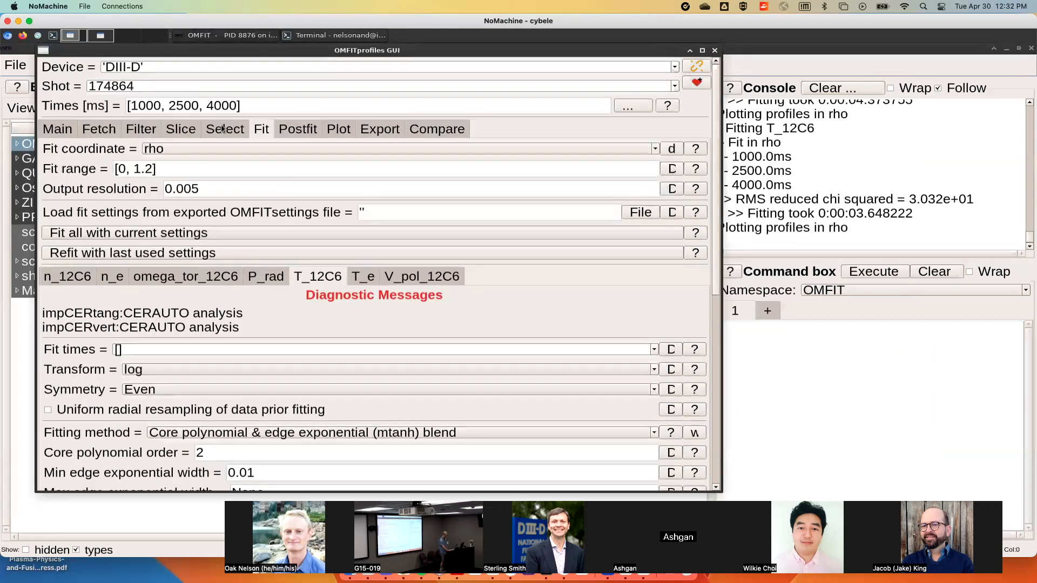
{"action": "left_click", "coordinate": [223, 128]}
{"action": "scroll", "coordinate": [299, 205], "scroll_direction": "down", "scroll_amount": 3}
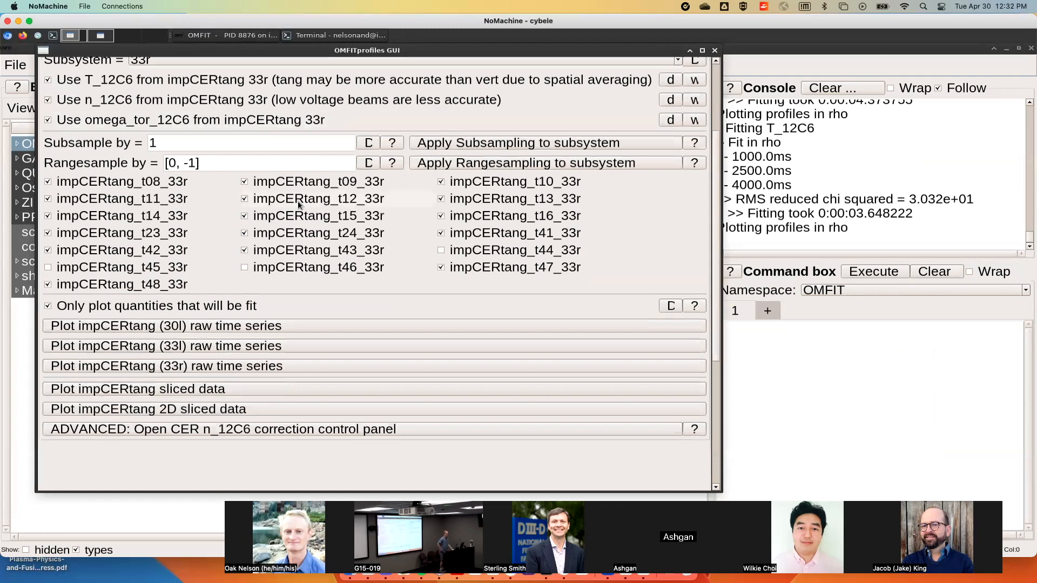
{"action": "scroll", "coordinate": [214, 192], "scroll_direction": "up", "scroll_amount": 3}
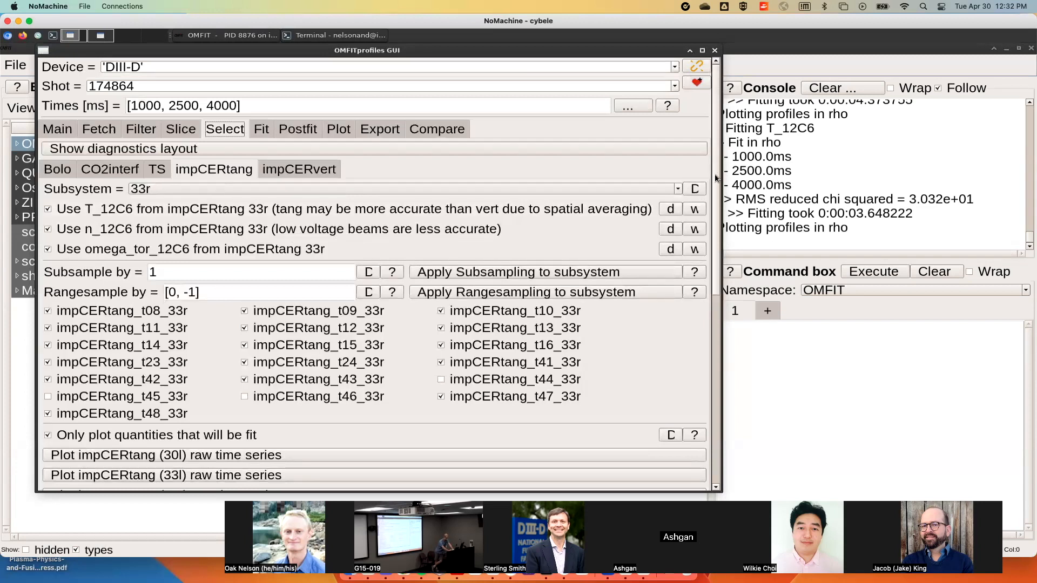
{"action": "left_click_drag", "start_coordinate": [716, 179], "coordinate": [704, 264]}
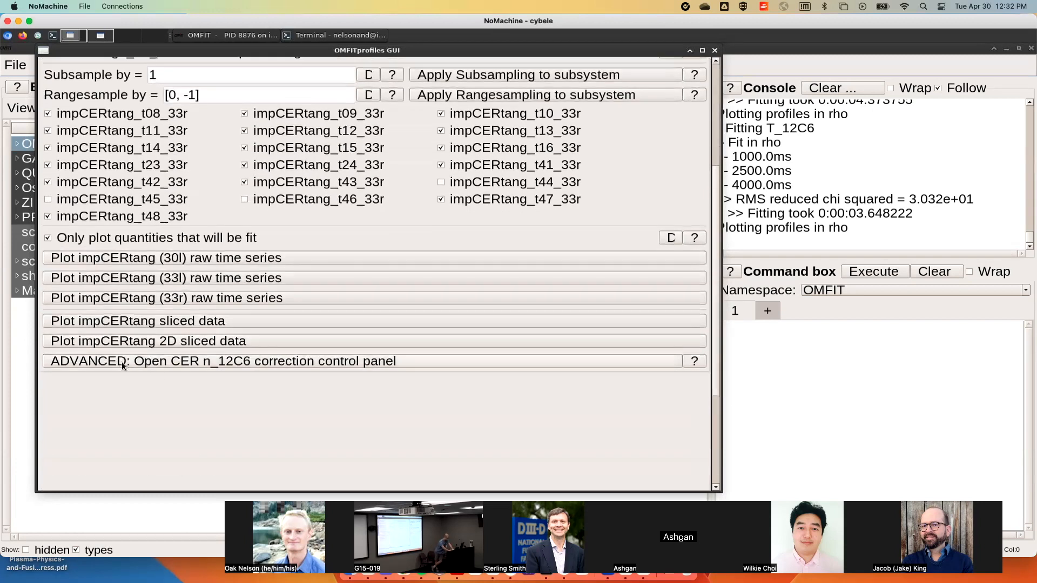
Check the impurity density correction factors in the CER n_12C6 correction control panel
{"action": "left_click", "coordinate": [122, 366]}
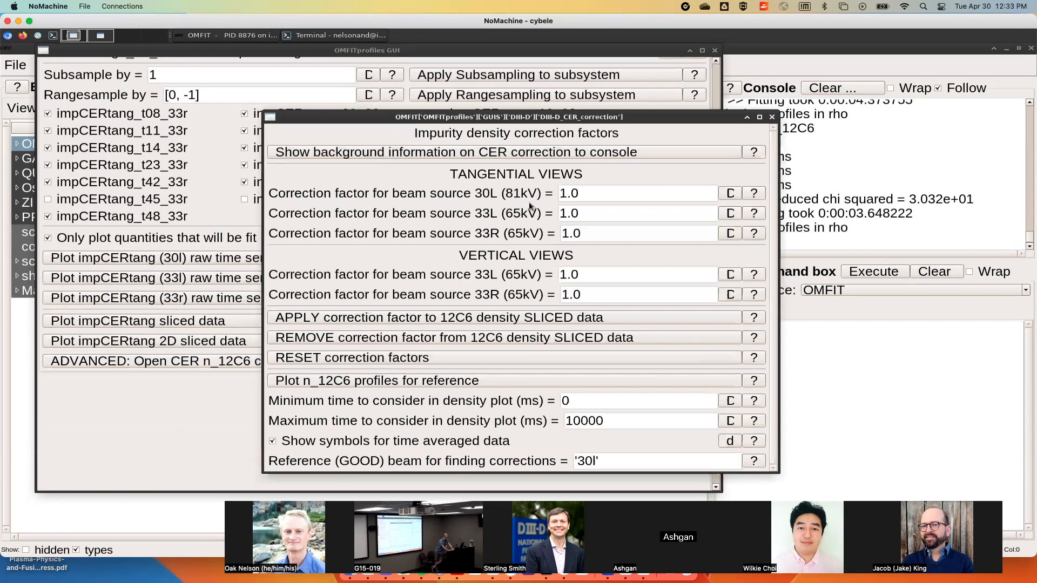
{"action": "left_click", "coordinate": [771, 118]}
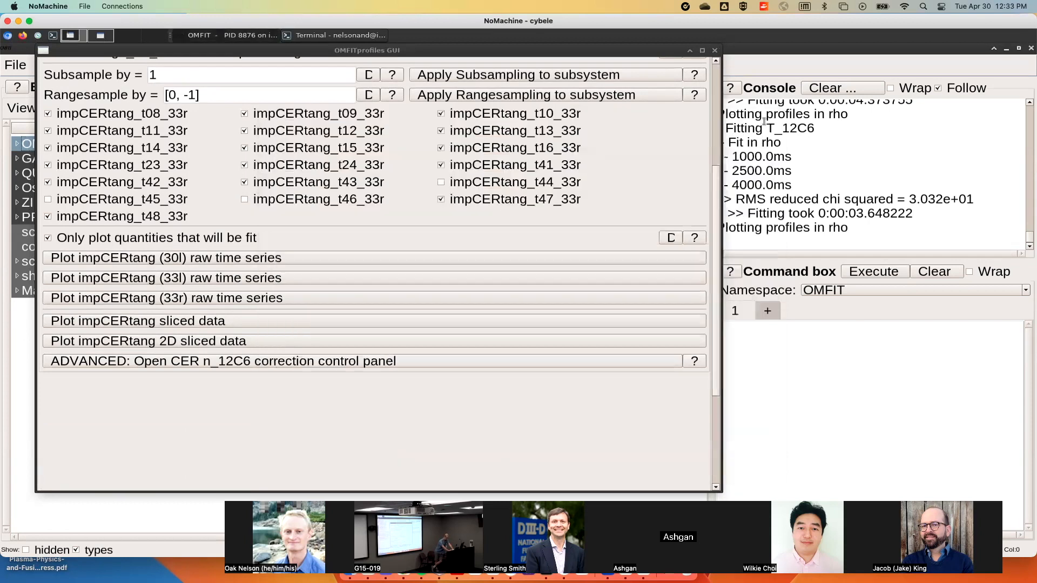
Plot the impCERtang sliced data and inspect the omega_tor_12C6 and T_12C6 profiles
{"action": "left_click", "coordinate": [265, 321]}
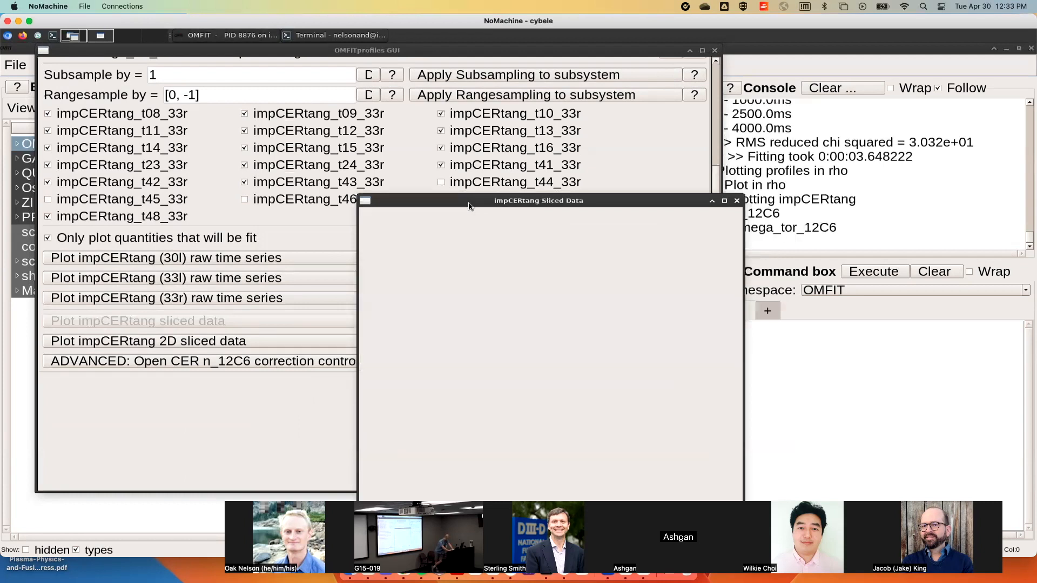
{"action": "left_click_drag", "start_coordinate": [469, 205], "coordinate": [418, 104]}
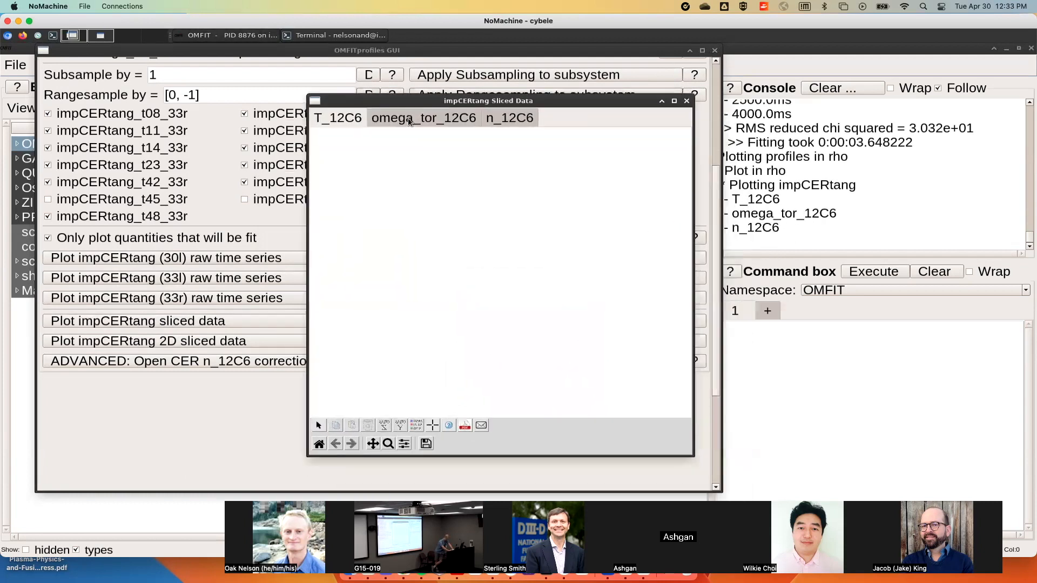
{"action": "left_click", "coordinate": [423, 120]}
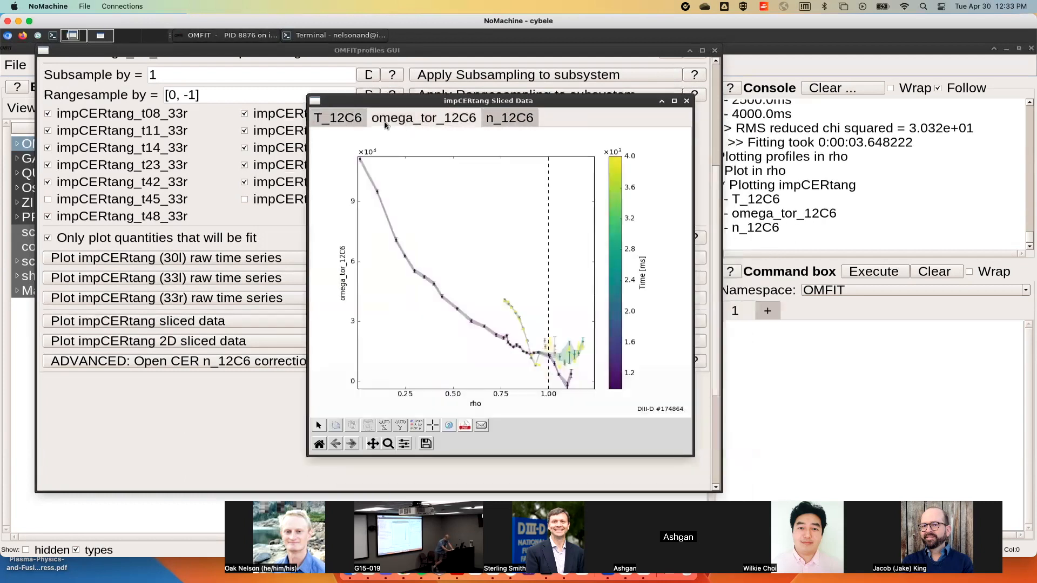
{"action": "left_click", "coordinate": [350, 121]}
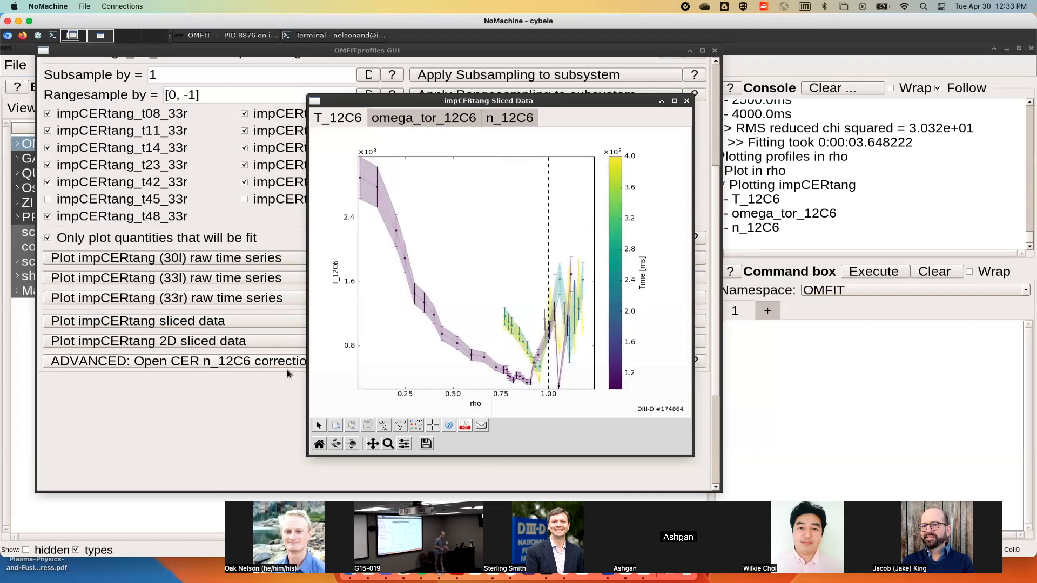
{"action": "left_click", "coordinate": [687, 102]}
Output the background information on CER correction to the console from the n_12C6 correction control panel
{"action": "left_click", "coordinate": [196, 362]}
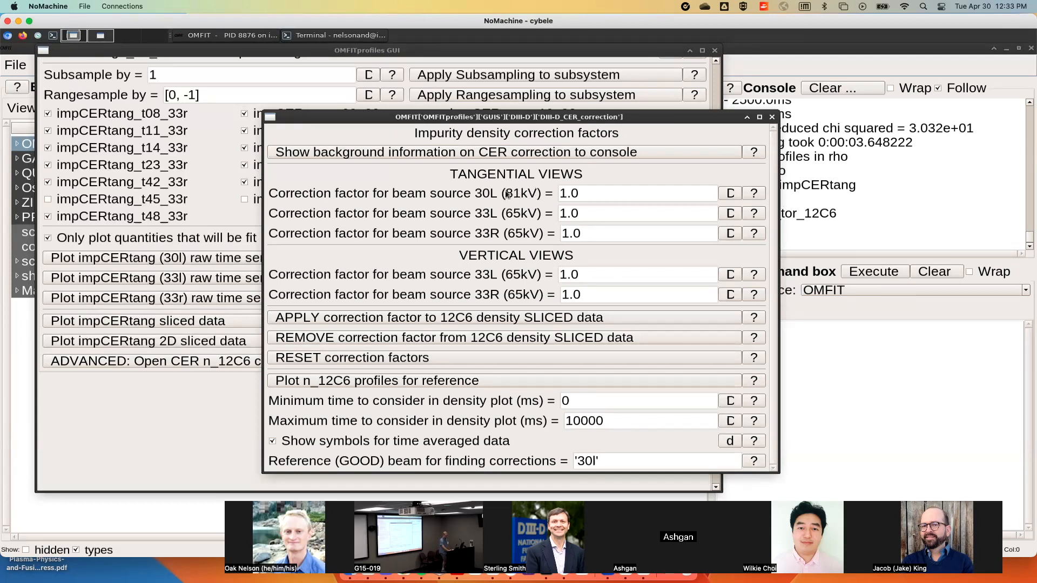
{"action": "left_click", "coordinate": [506, 152]}
{"action": "left_click_drag", "start_coordinate": [636, 118], "coordinate": [429, 114]}
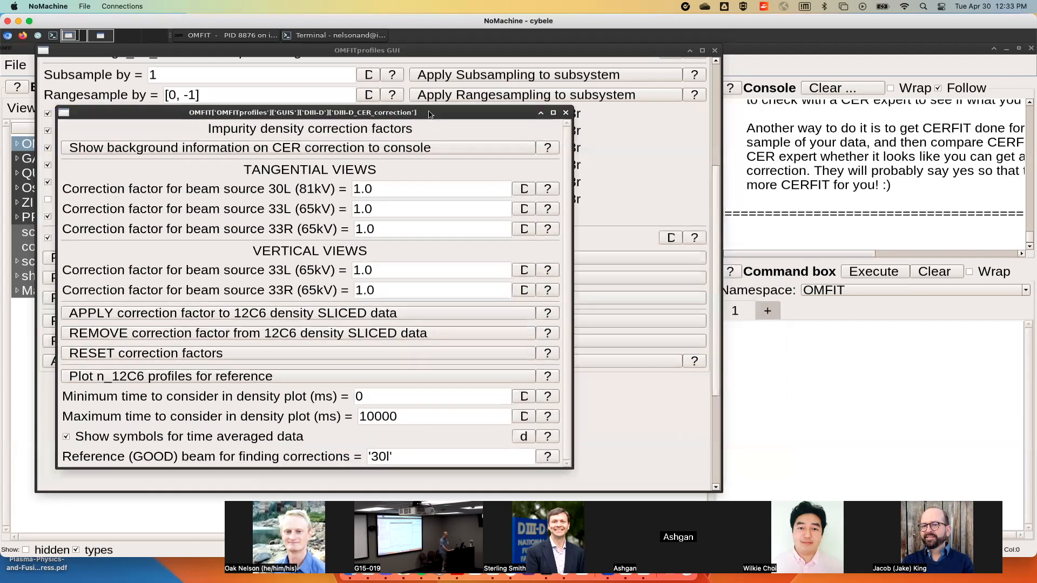
{"action": "left_click", "coordinate": [566, 113]}
Collapse the OMFITprofiles GUI window and enlarge the console pane in both width and height
{"action": "left_click", "coordinate": [690, 50]}
{"action": "left_click_drag", "start_coordinate": [714, 204], "coordinate": [358, 235]}
{"action": "left_click_drag", "start_coordinate": [753, 260], "coordinate": [745, 450]}
Read the CER impurity density correction notes in the console, from the de-rated beam explanation through the CERFIT comparison advice
{"action": "scroll", "coordinate": [738, 256], "scroll_direction": "up", "scroll_amount": 15}
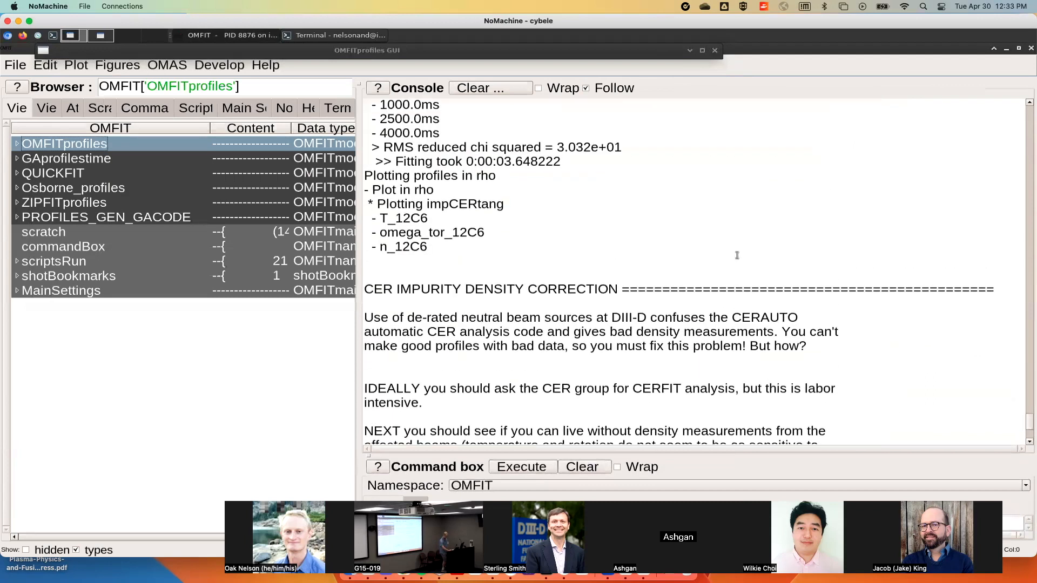
{"action": "scroll", "coordinate": [565, 224], "scroll_direction": "down", "scroll_amount": 6}
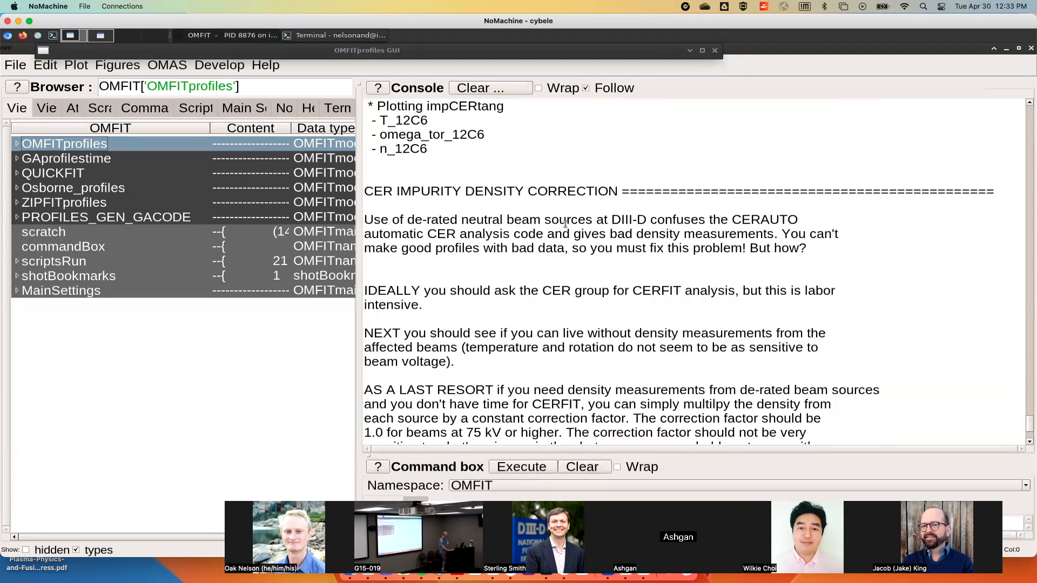
{"action": "left_click_drag", "start_coordinate": [421, 222], "coordinate": [579, 236]}
{"action": "scroll", "coordinate": [581, 237], "scroll_direction": "down", "scroll_amount": 3}
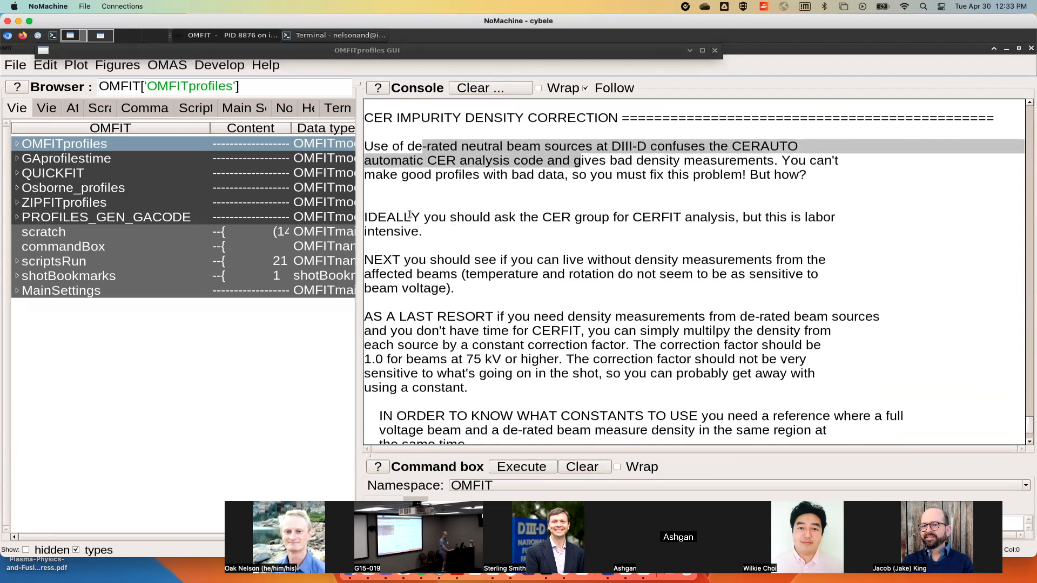
{"action": "left_click_drag", "start_coordinate": [411, 216], "coordinate": [510, 231]}
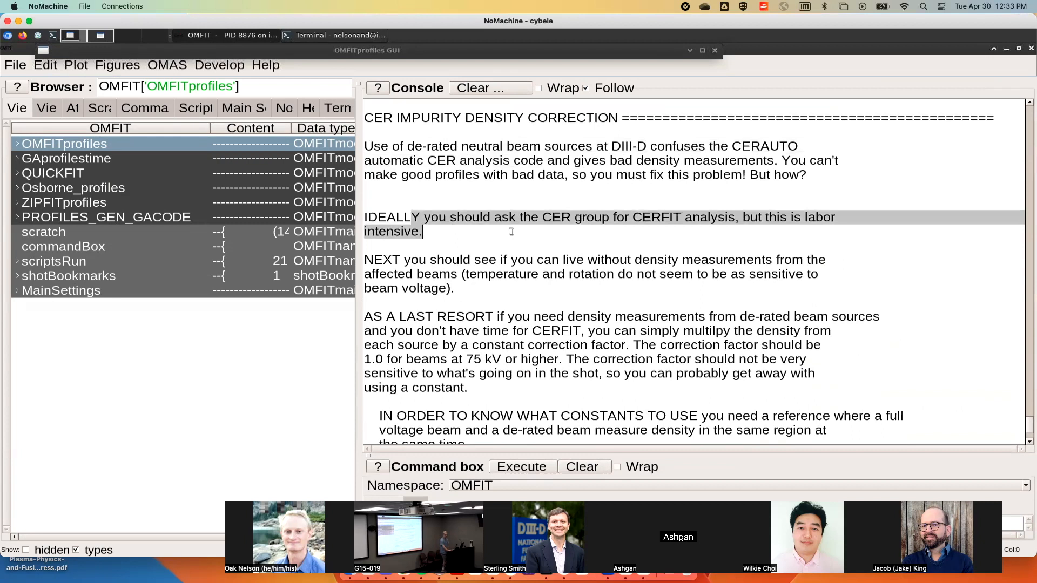
{"action": "scroll", "coordinate": [511, 231], "scroll_direction": "down", "scroll_amount": 3}
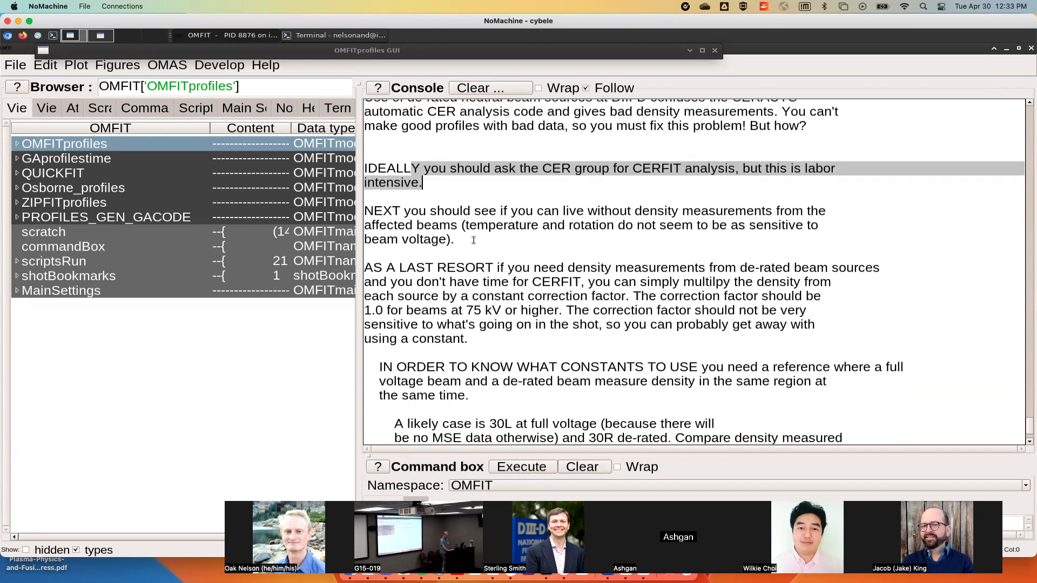
{"action": "left_click", "coordinate": [410, 248]}
{"action": "left_click_drag", "start_coordinate": [410, 248], "coordinate": [545, 271]}
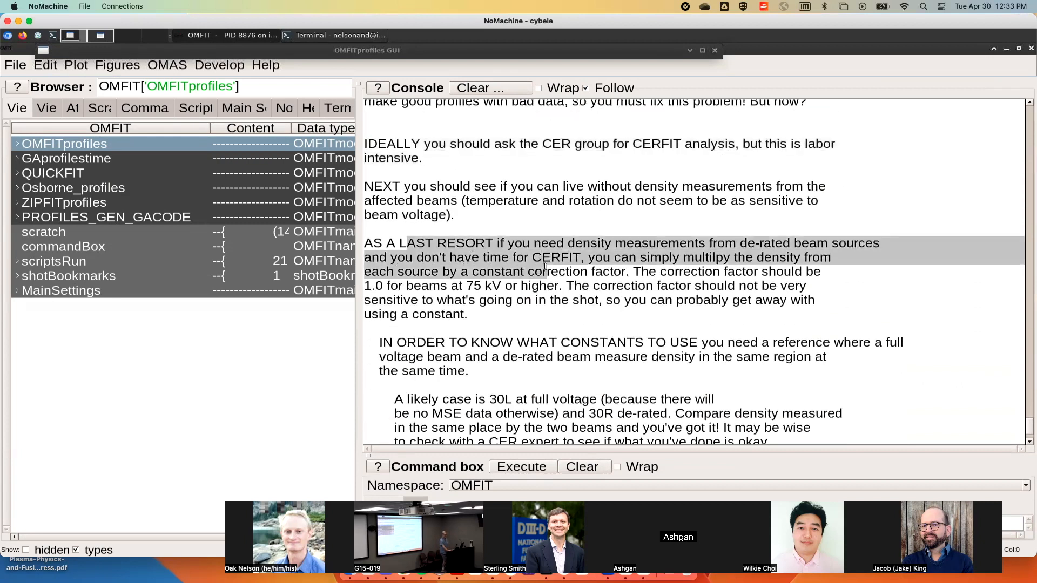
{"action": "scroll", "coordinate": [545, 268], "scroll_direction": "down", "scroll_amount": 4}
{"action": "scroll", "coordinate": [512, 356], "scroll_direction": "down", "scroll_amount": 2}
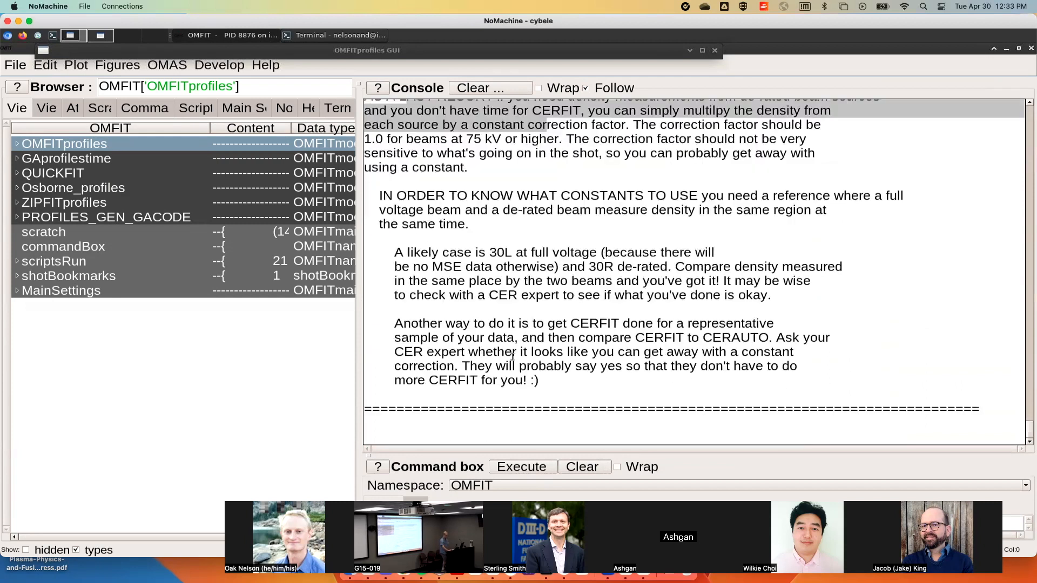
Narrow the console pane to widen the browser tree and restore the collapsed OMFITprofiles GUI window
{"action": "left_click_drag", "start_coordinate": [359, 312], "coordinate": [617, 312]}
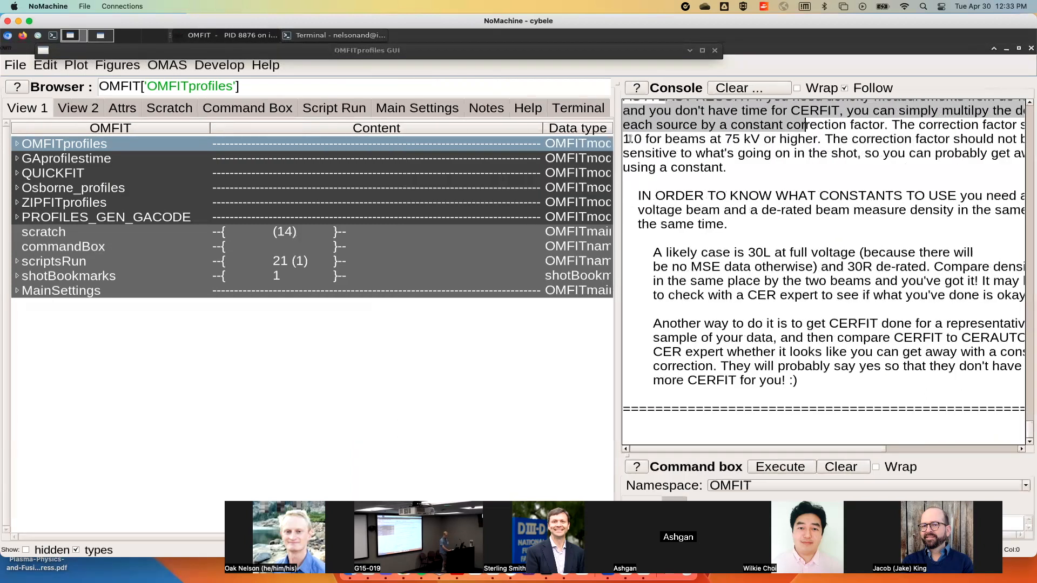
{"action": "left_click", "coordinate": [690, 51]}
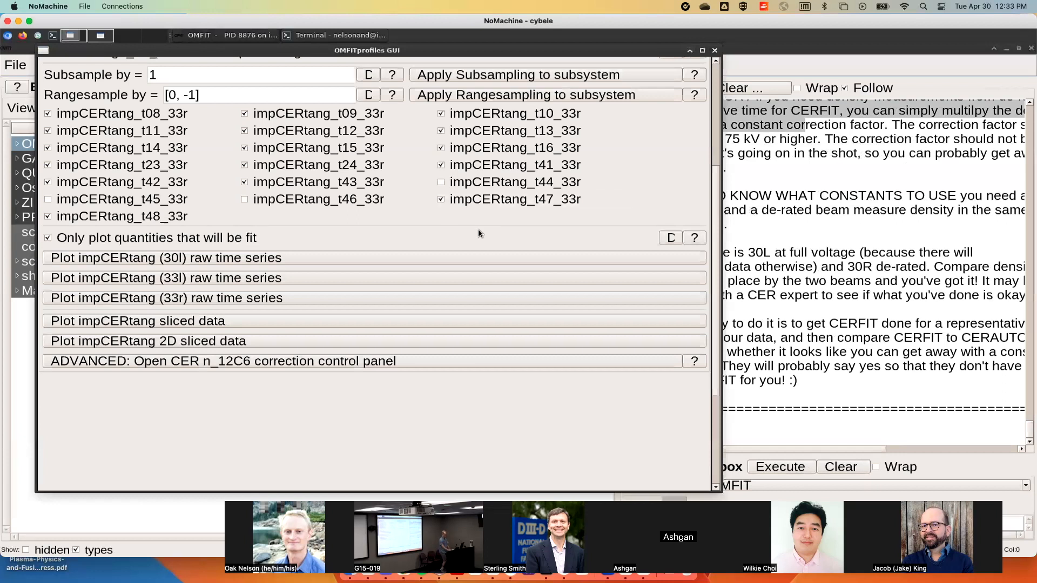
Review the data selection options for the TS, CO2interf, Bolo and impCERtang diagnostics, including the TS subsystem choices
{"action": "scroll", "coordinate": [477, 228], "scroll_direction": "up", "scroll_amount": 5}
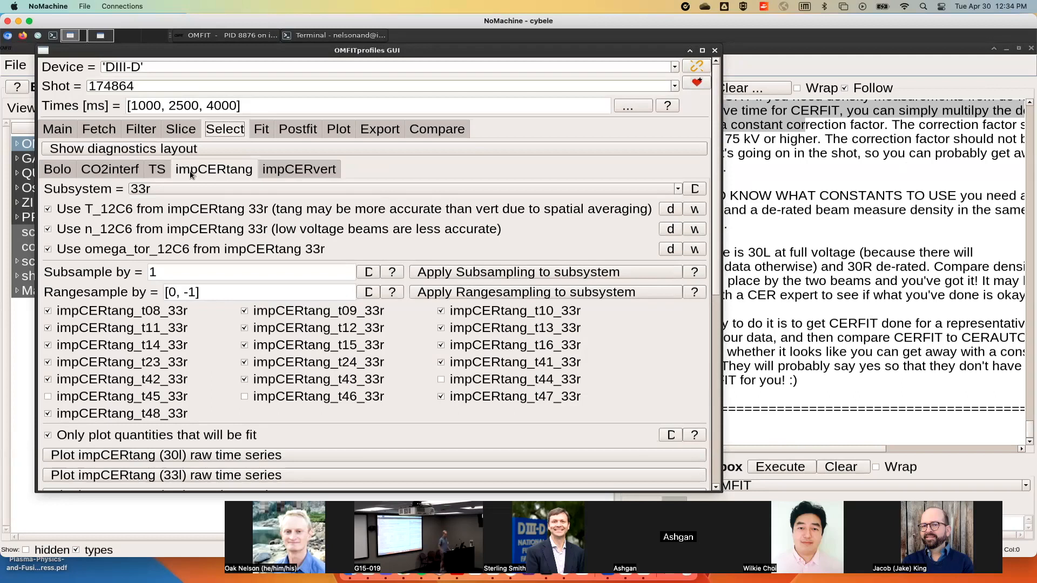
{"action": "left_click", "coordinate": [162, 169]}
{"action": "left_click", "coordinate": [184, 191]}
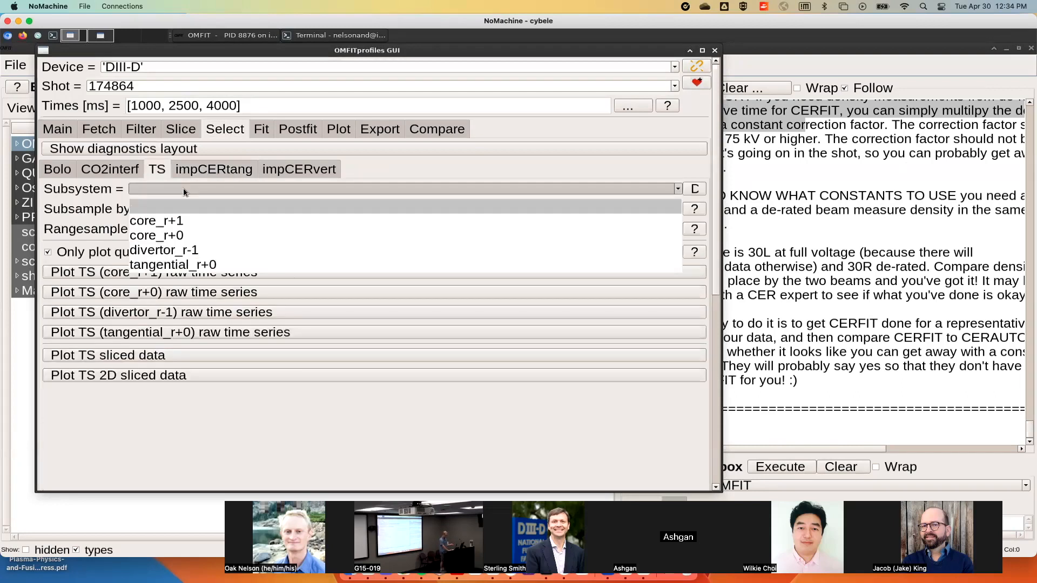
{"action": "left_click", "coordinate": [183, 190]}
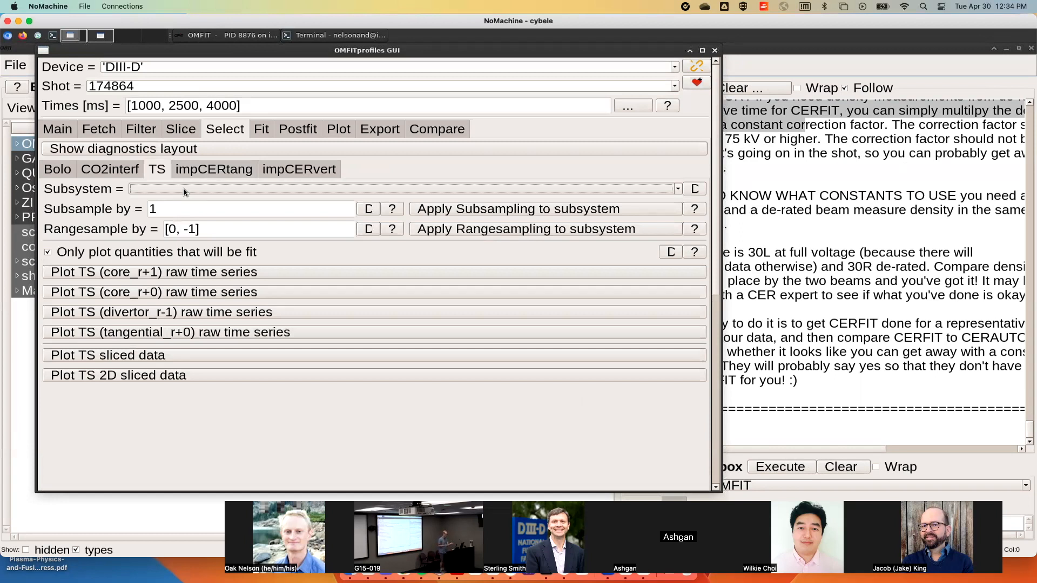
{"action": "left_click", "coordinate": [127, 174]}
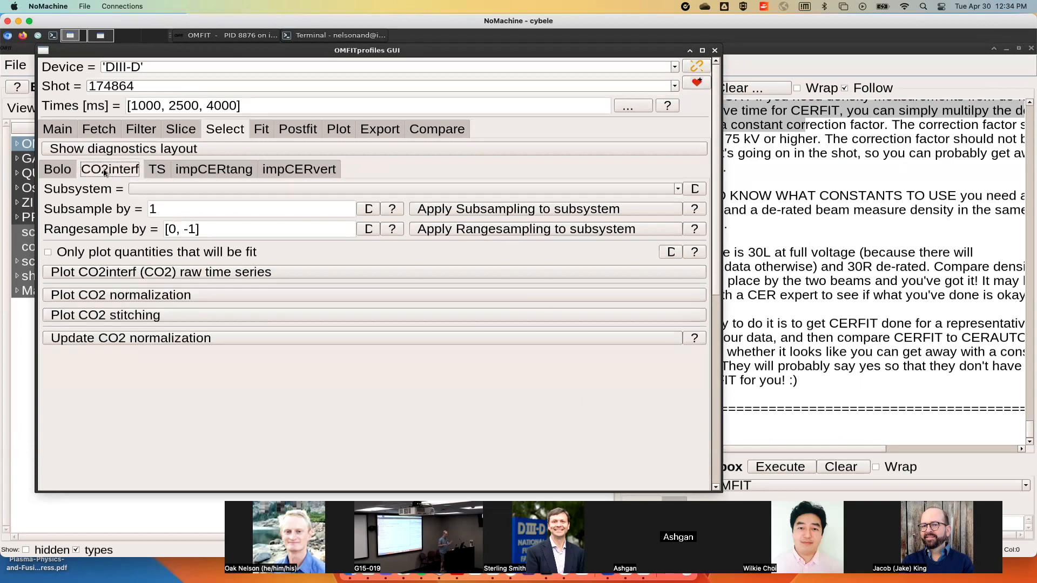
{"action": "left_click", "coordinate": [58, 170]}
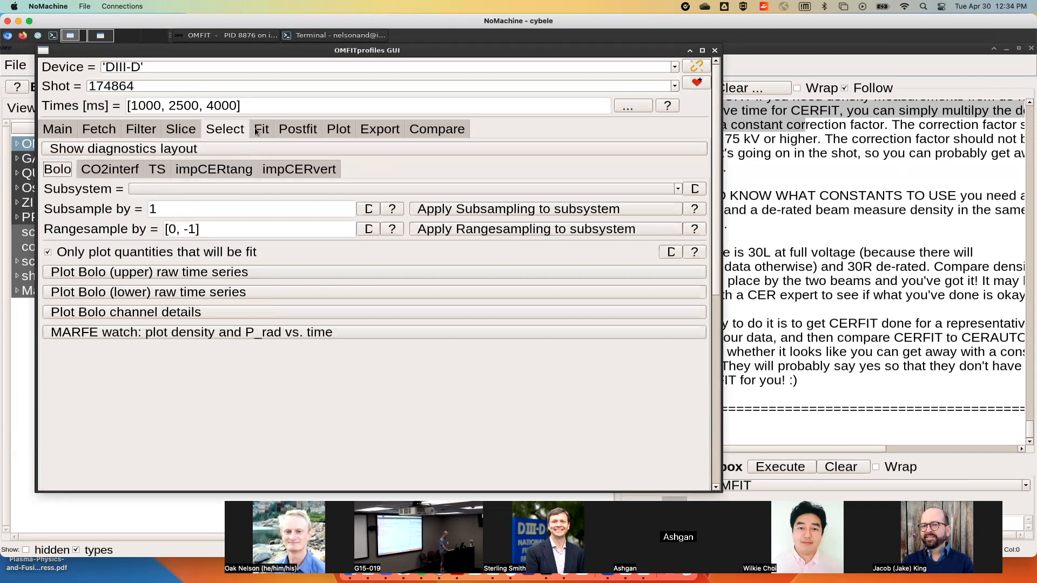
{"action": "left_click", "coordinate": [222, 171]}
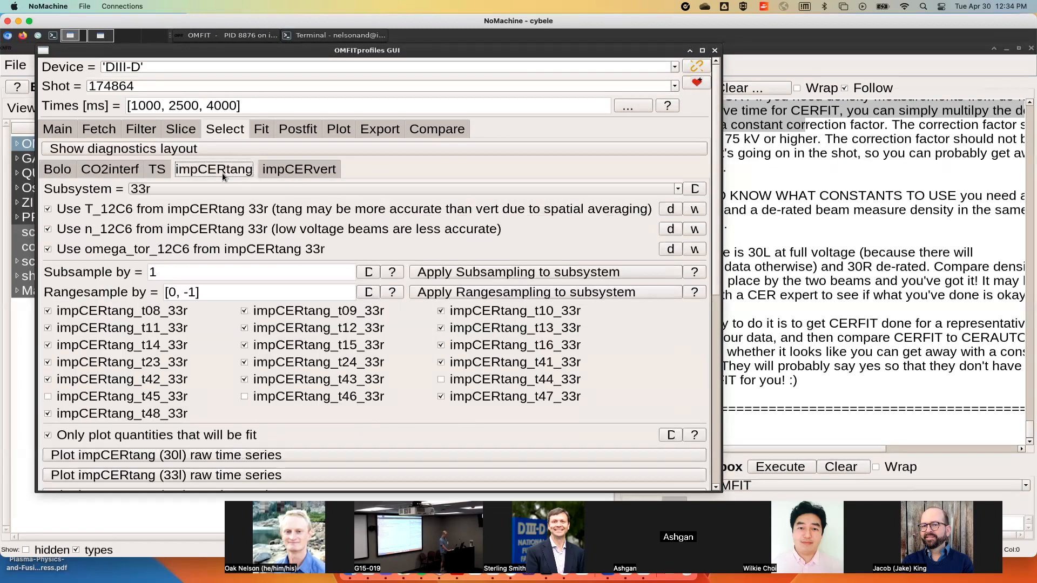
{"action": "left_click", "coordinate": [161, 192]}
{"action": "left_click", "coordinate": [154, 170]}
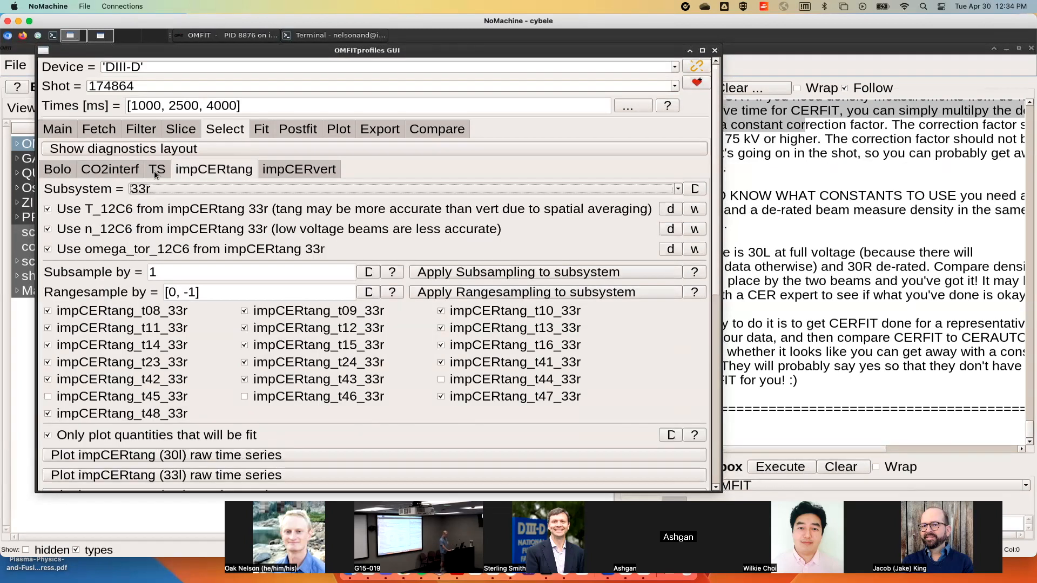
{"action": "left_click", "coordinate": [157, 169]}
Review the optional derived quantities in the Postfit settings and the T_12C6 fit settings
{"action": "left_click", "coordinate": [224, 133]}
{"action": "left_click", "coordinate": [261, 133]}
{"action": "left_click", "coordinate": [240, 132]}
{"action": "left_click", "coordinate": [257, 132]}
{"action": "left_click", "coordinate": [254, 131]}
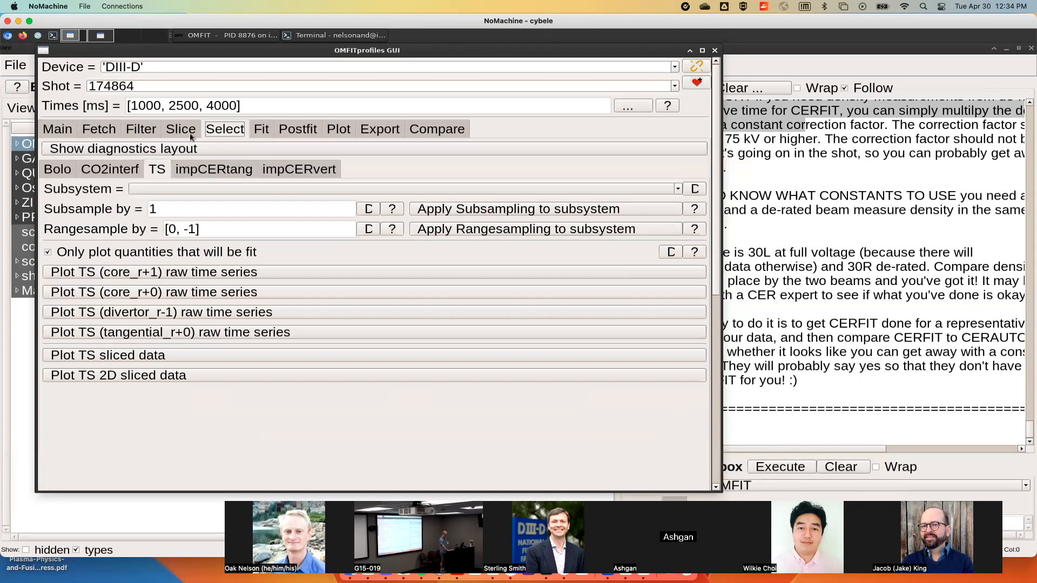
{"action": "left_click", "coordinate": [262, 135]}
{"action": "left_click", "coordinate": [307, 131]}
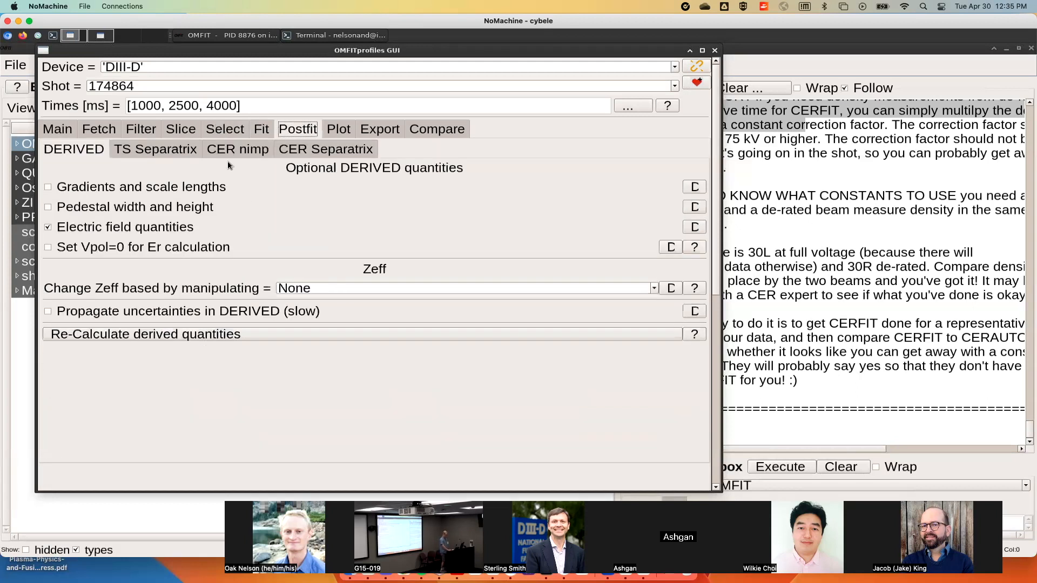
{"action": "left_click", "coordinate": [259, 131]}
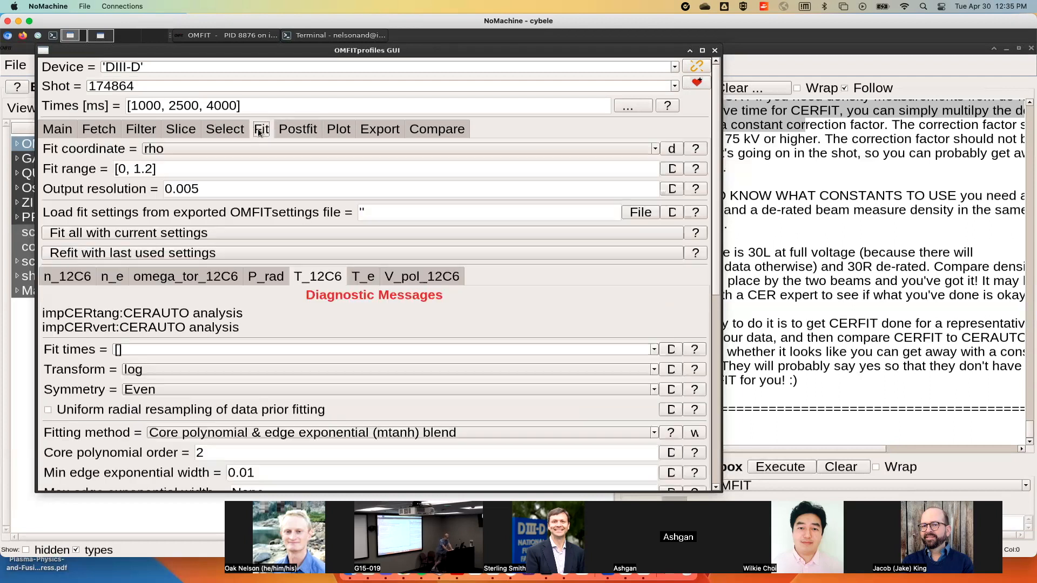
Examine the derived quantities available for plotting in the Plot settings, leaving the selection empty
{"action": "left_click", "coordinate": [343, 130]}
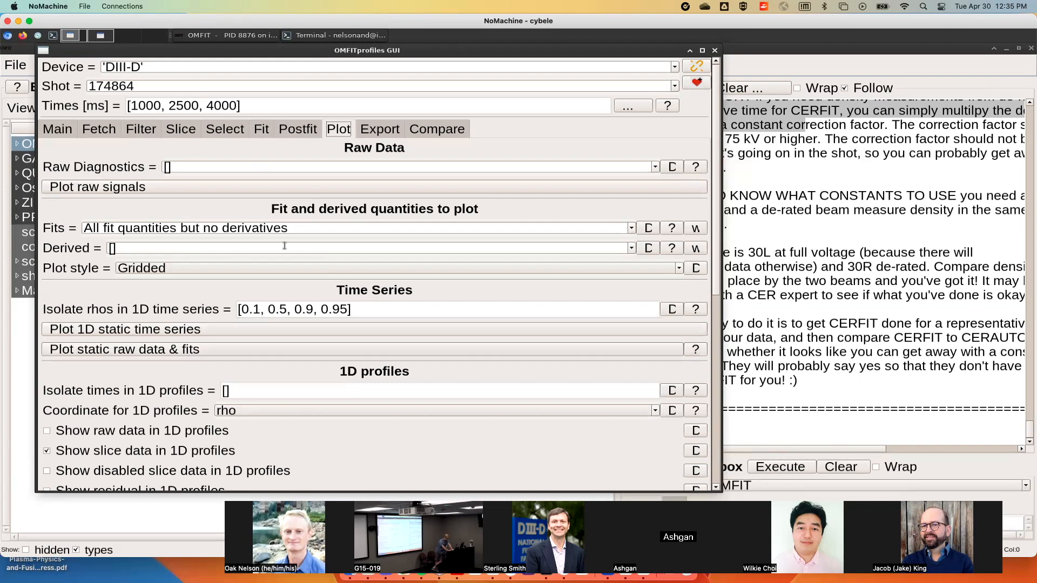
{"action": "left_click", "coordinate": [630, 248]}
{"action": "scroll", "coordinate": [384, 344], "scroll_direction": "down", "scroll_amount": 3}
{"action": "scroll", "coordinate": [385, 344], "scroll_direction": "up", "scroll_amount": 3}
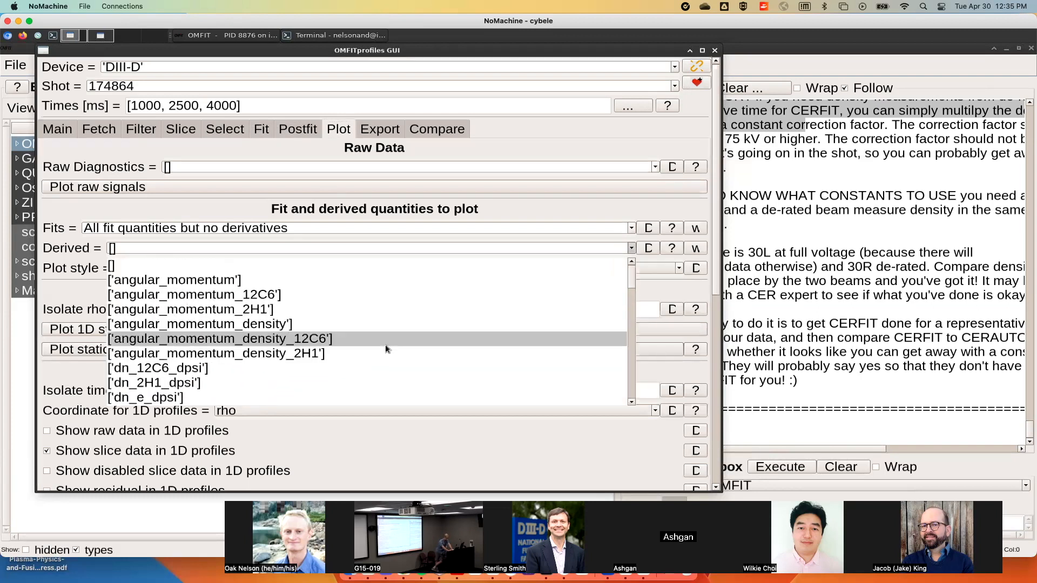
{"action": "left_click", "coordinate": [640, 69]}
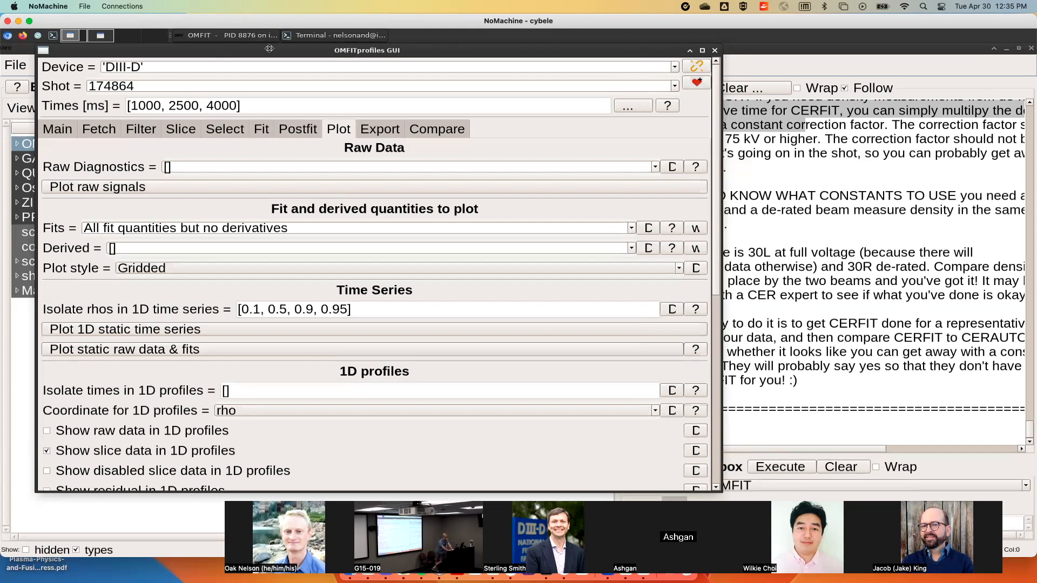
Move the OMFITprofiles GUI clear of the browser tree and expand OMFITprofiles, OUTPUTS and FIT
{"action": "left_click_drag", "start_coordinate": [270, 49], "coordinate": [583, 49]}
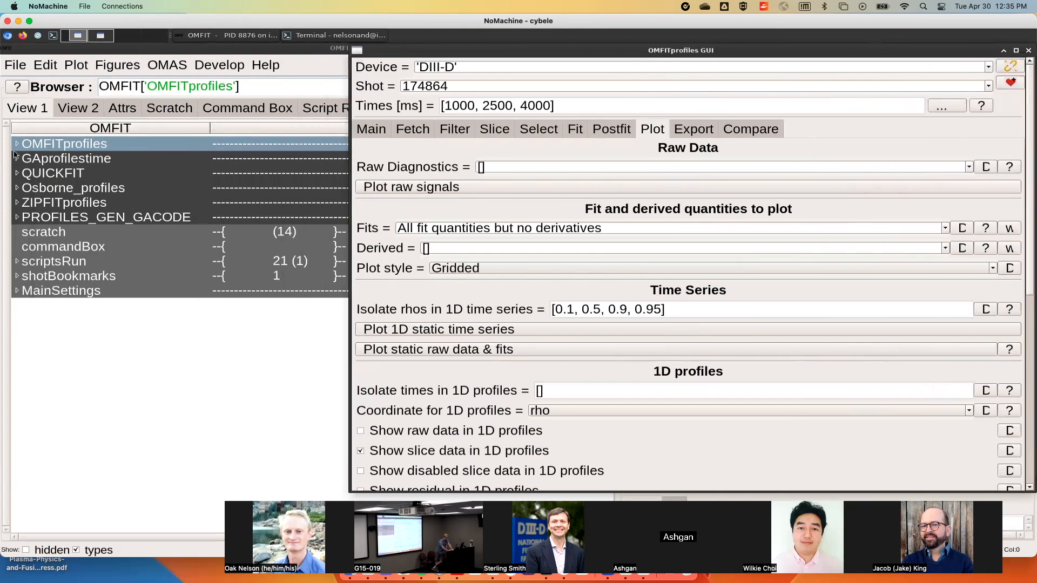
{"action": "left_click", "coordinate": [17, 147]}
{"action": "left_click", "coordinate": [18, 144]}
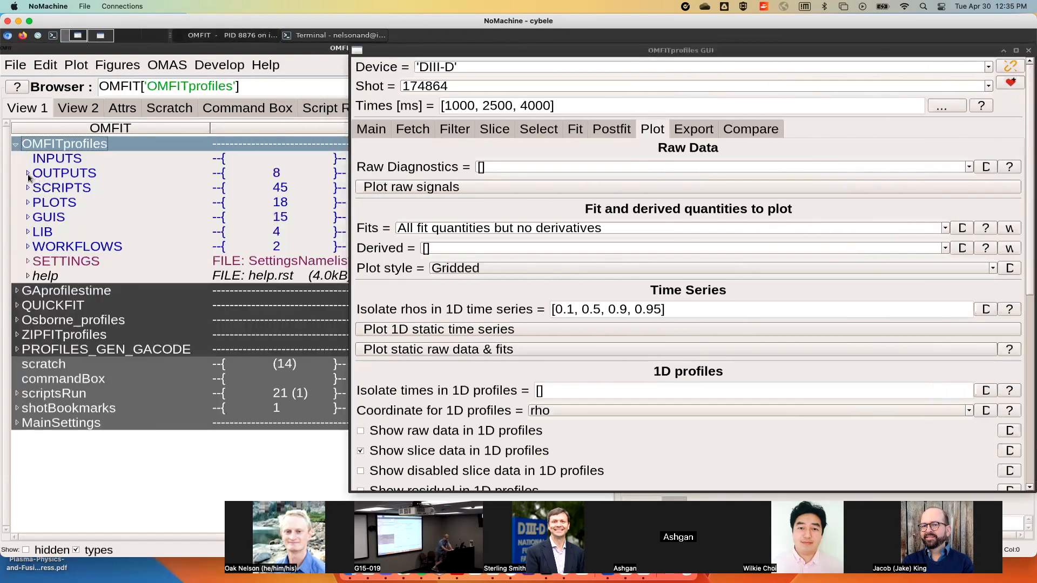
{"action": "left_click", "coordinate": [26, 174]}
{"action": "left_click", "coordinate": [38, 247]}
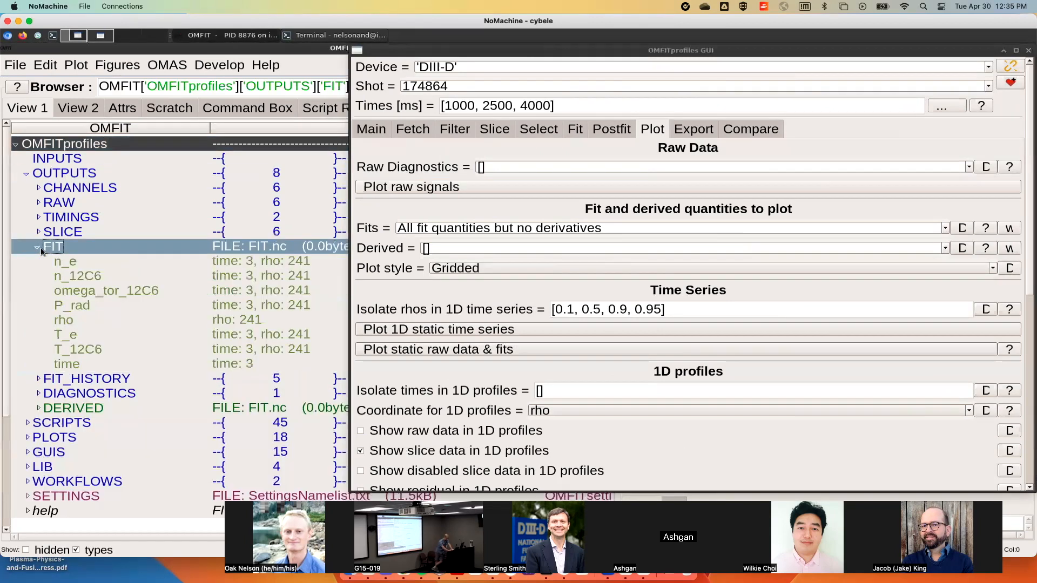
Browse through the fitted quantities stored under FIT, such as n_e, omega_tor_12C6 and T_e
{"action": "left_click", "coordinate": [73, 265]}
{"action": "key", "text": "Down"}
{"action": "key", "text": "Down"}
{"action": "key", "text": "Down"}
{"action": "key", "text": "Down"}
{"action": "key", "text": "Down"}
{"action": "key", "text": "Down"}
{"action": "key", "text": "Down"}
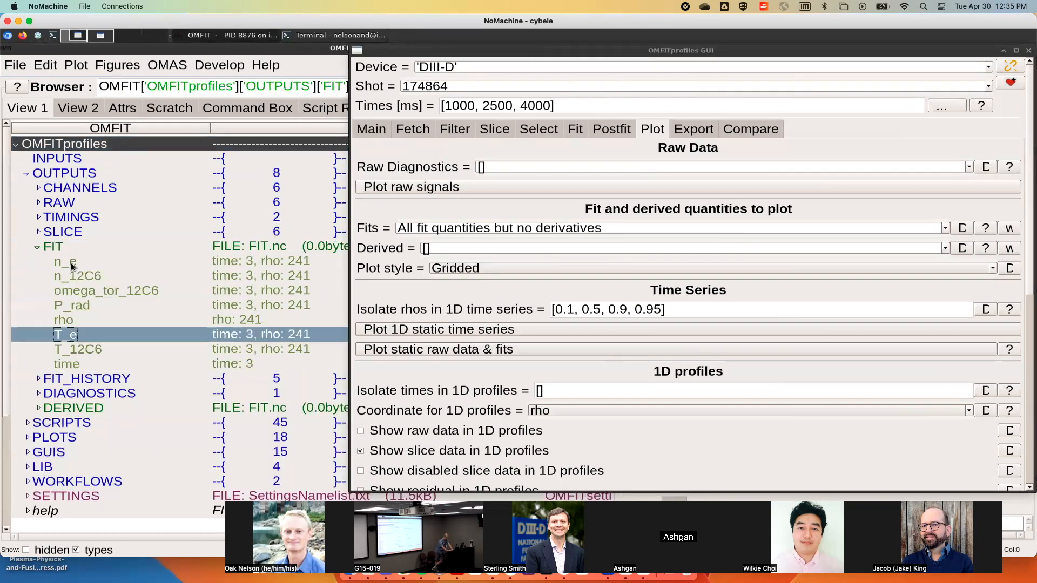
{"action": "key", "text": "Up"}
{"action": "key", "text": "Up"}
{"action": "key", "text": "Up"}
{"action": "key", "text": "Up"}
{"action": "key", "text": "Up"}
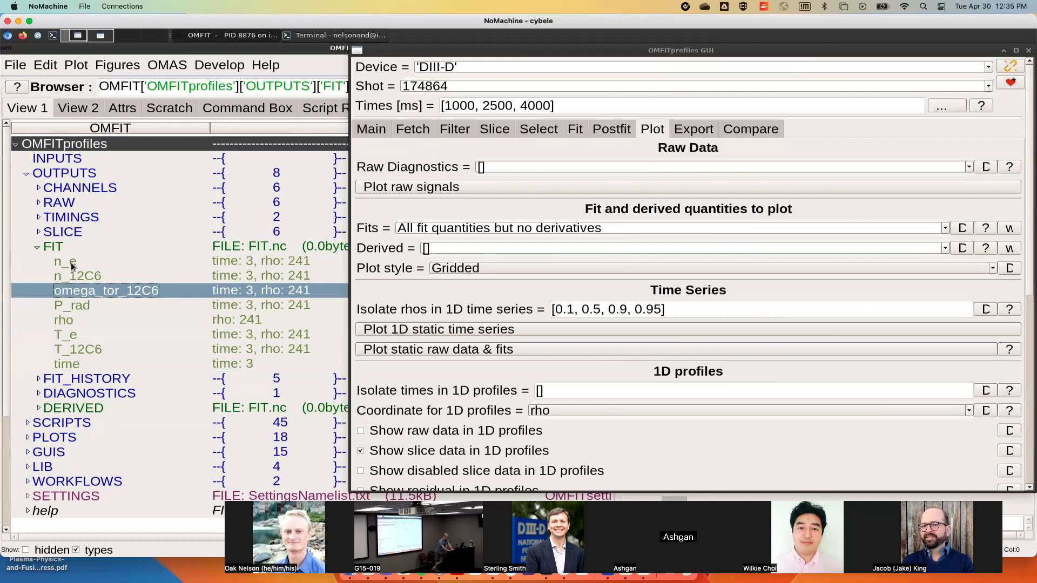
Collapse FIT, expand DERIVED under OUTPUTS, and browse through the derived quantities from angular_momentum down to pres
{"action": "left_click", "coordinate": [38, 247]}
{"action": "left_click", "coordinate": [39, 292]}
{"action": "left_click", "coordinate": [92, 309]}
{"action": "key", "text": "Down"}
{"action": "key", "text": "Down"}
{"action": "key", "text": "Down"}
{"action": "key", "text": "Down"}
{"action": "key", "text": "Down"}
{"action": "key", "text": "Down"}
{"action": "key", "text": "Down"}
{"action": "key", "text": "Down"}
{"action": "key", "text": "Down"}
{"action": "key", "text": "Down"}
{"action": "key", "text": "Down"}
{"action": "key", "text": "Down"}
{"action": "key", "text": "Down"}
{"action": "key", "text": "Down"}
{"action": "key", "text": "Down"}
{"action": "key", "text": "Down"}
{"action": "key", "text": "Down"}
{"action": "key", "text": "Down"}
{"action": "key", "text": "Down"}
{"action": "key", "text": "Down"}
{"action": "key", "text": "Down"}
{"action": "key", "text": "Down"}
{"action": "key", "text": "Down"}
{"action": "key", "text": "Down"}
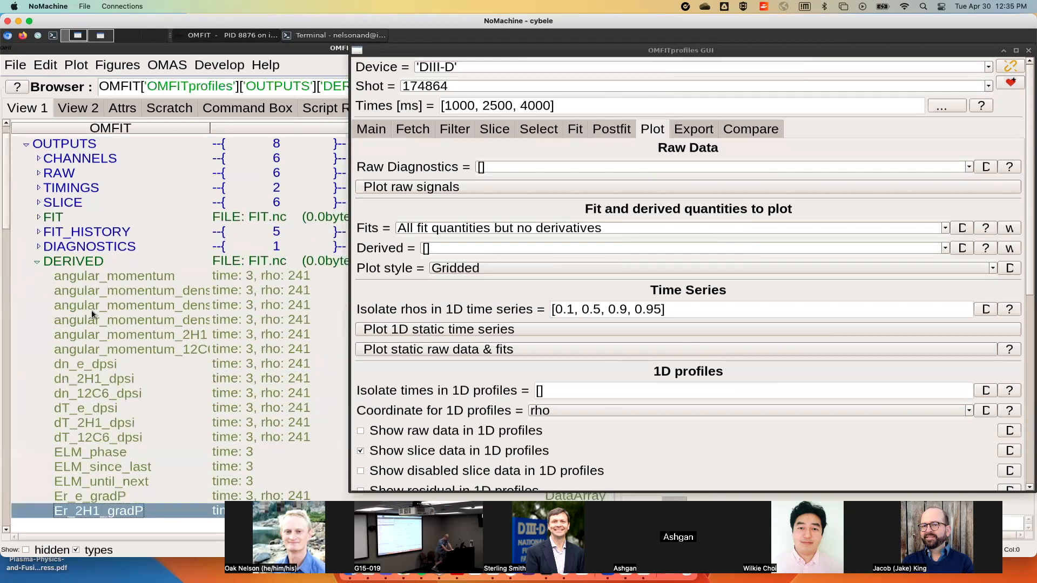
{"action": "key", "text": "Down"}
{"action": "key", "text": "Down"}
{"action": "key", "text": "Down"}
{"action": "key", "text": "Down"}
{"action": "key", "text": "Down"}
{"action": "key", "text": "Down"}
{"action": "key", "text": "Down"}
{"action": "key", "text": "Down"}
{"action": "key", "text": "Down"}
{"action": "key", "text": "Down"}
{"action": "key", "text": "Down"}
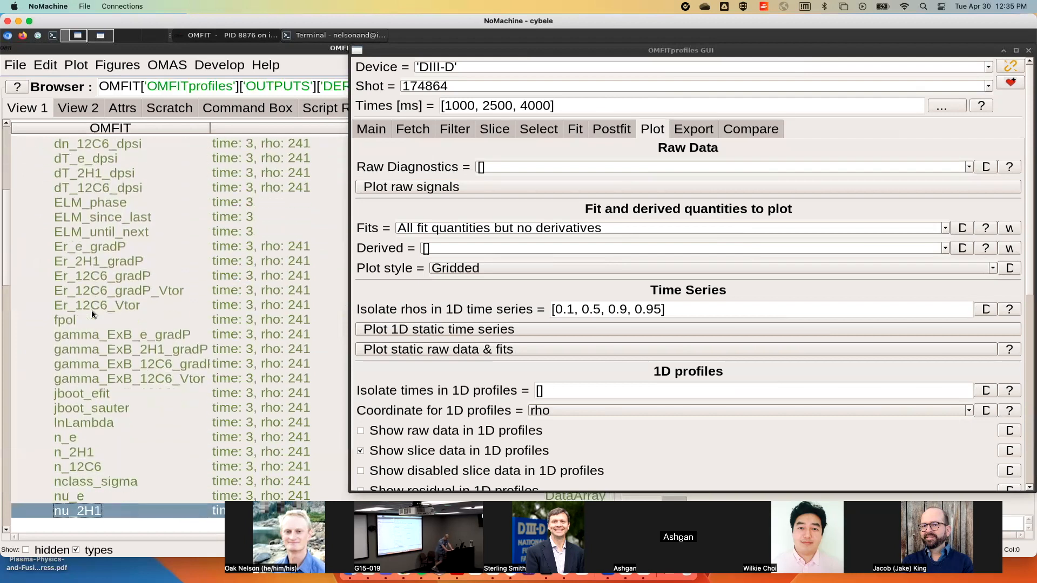
{"action": "key", "text": "Down"}
{"action": "key", "text": "Down"}
{"action": "key", "text": "Down"}
{"action": "key", "text": "Down"}
{"action": "key", "text": "Down"}
{"action": "key", "text": "Down"}
{"action": "key", "text": "Down"}
{"action": "key", "text": "Down"}
{"action": "key", "text": "Down"}
{"action": "key", "text": "Down"}
{"action": "key", "text": "Down"}
{"action": "key", "text": "Down"}
{"action": "key", "text": "Down"}
{"action": "key", "text": "Down"}
{"action": "key", "text": "Down"}
{"action": "key", "text": "Down"}
{"action": "key", "text": "Down"}
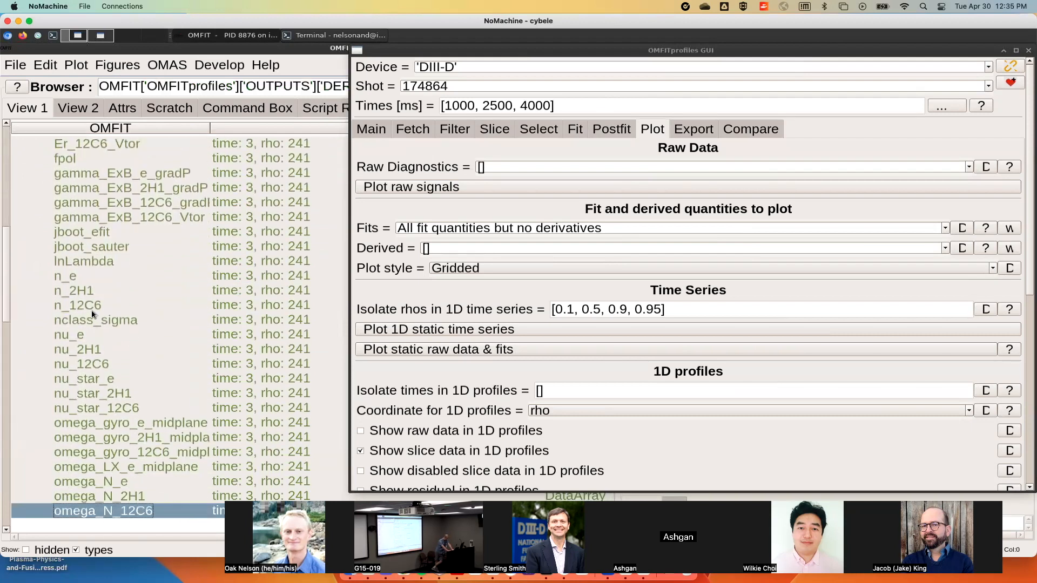
{"action": "key", "text": "Down"}
{"action": "key", "text": "Down"}
{"action": "key", "text": "Down"}
{"action": "key", "text": "Down"}
{"action": "key", "text": "Down"}
{"action": "key", "text": "Down"}
{"action": "key", "text": "Down"}
{"action": "key", "text": "Down"}
{"action": "key", "text": "Down"}
{"action": "key", "text": "Down"}
{"action": "key", "text": "Down"}
{"action": "key", "text": "Down"}
{"action": "key", "text": "Down"}
{"action": "key", "text": "Down"}
{"action": "key", "text": "Down"}
{"action": "key", "text": "Down"}
{"action": "key", "text": "Down"}
{"action": "key", "text": "Down"}
{"action": "key", "text": "Down"}
{"action": "key", "text": "Down"}
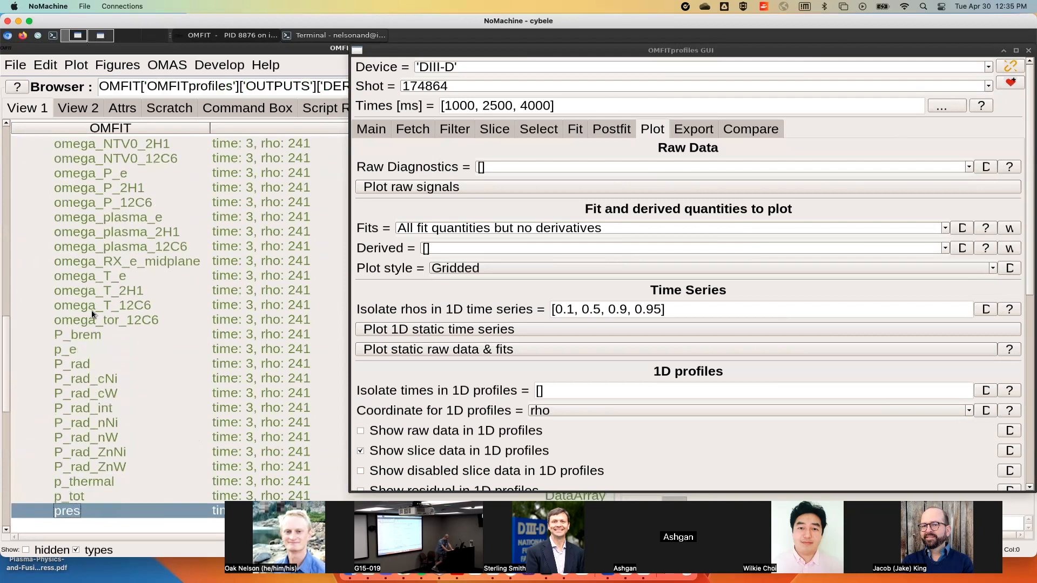
Inspect p_tot, p_thermal and the remaining derived quantities down to Zeff, then show the Postfit settings
{"action": "left_click", "coordinate": [76, 301]}
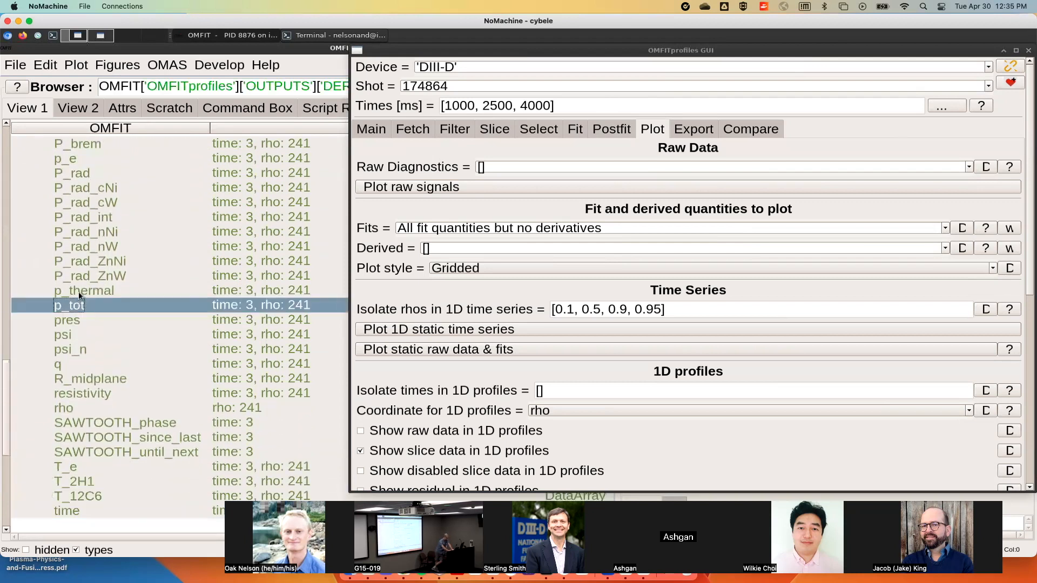
{"action": "left_click", "coordinate": [79, 291]}
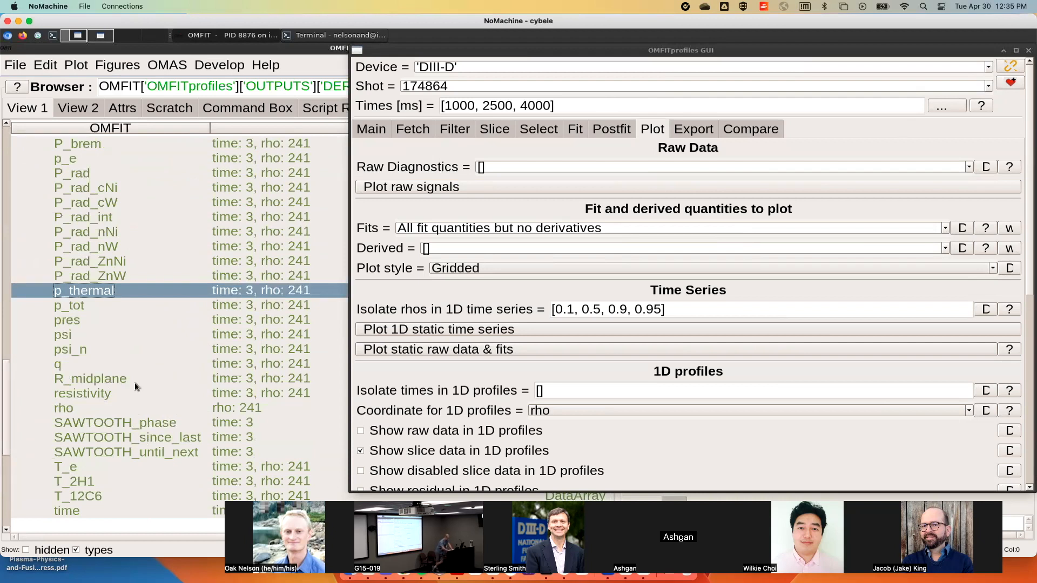
{"action": "scroll", "coordinate": [134, 381], "scroll_direction": "down", "scroll_amount": 5}
{"action": "scroll", "coordinate": [134, 381], "scroll_direction": "up", "scroll_amount": 3}
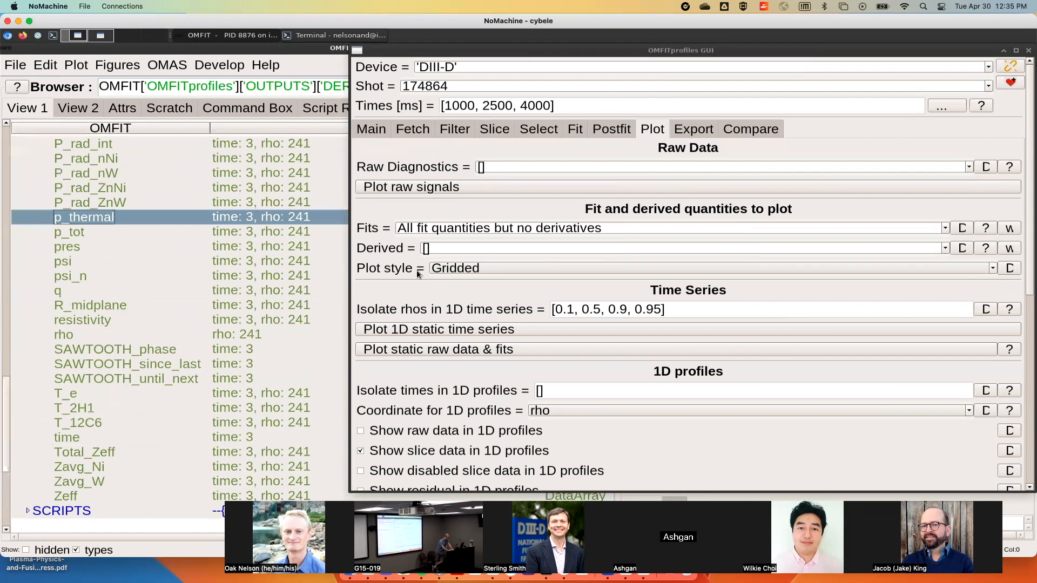
{"action": "left_click", "coordinate": [613, 129]}
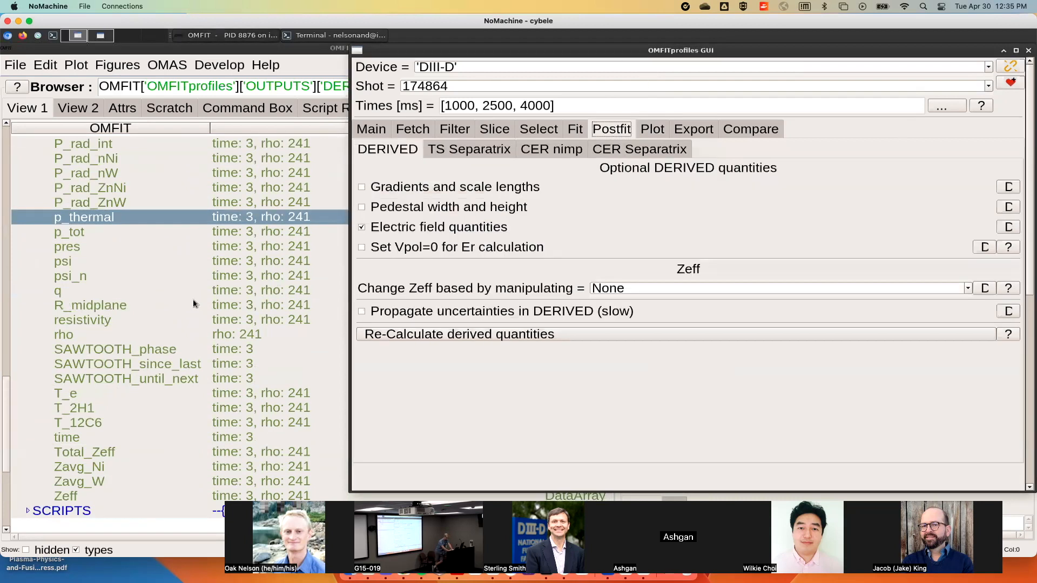
Collapse DERIVED, expand SCRIPTS in the browser tree, and narrow the OMFITprofiles GUI to uncover the script file names
{"action": "scroll", "coordinate": [167, 302], "scroll_direction": "up", "scroll_amount": 20}
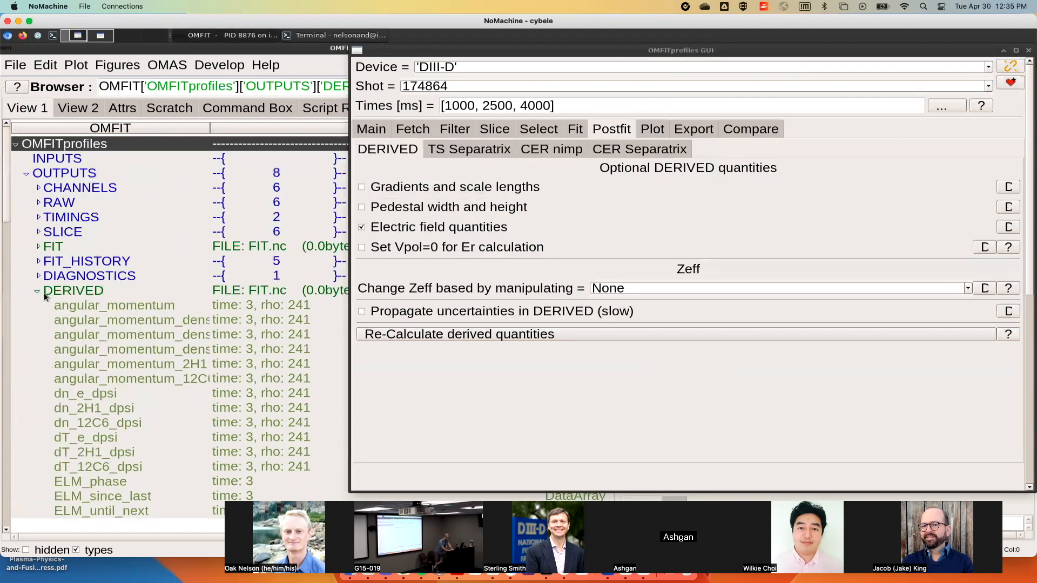
{"action": "double_click", "coordinate": [45, 294]}
{"action": "left_click", "coordinate": [26, 307]}
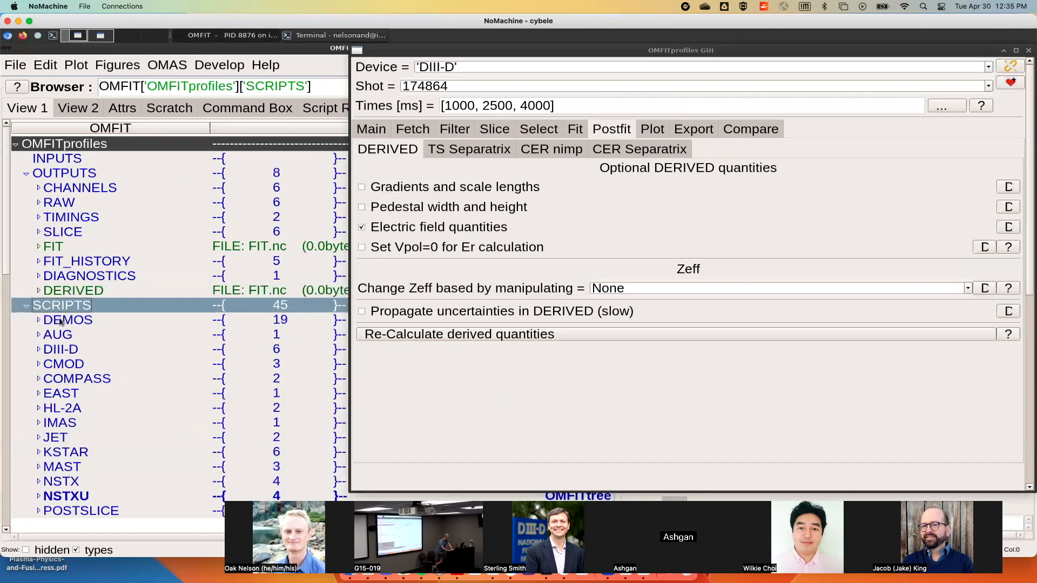
{"action": "scroll", "coordinate": [61, 321], "scroll_direction": "down", "scroll_amount": 10}
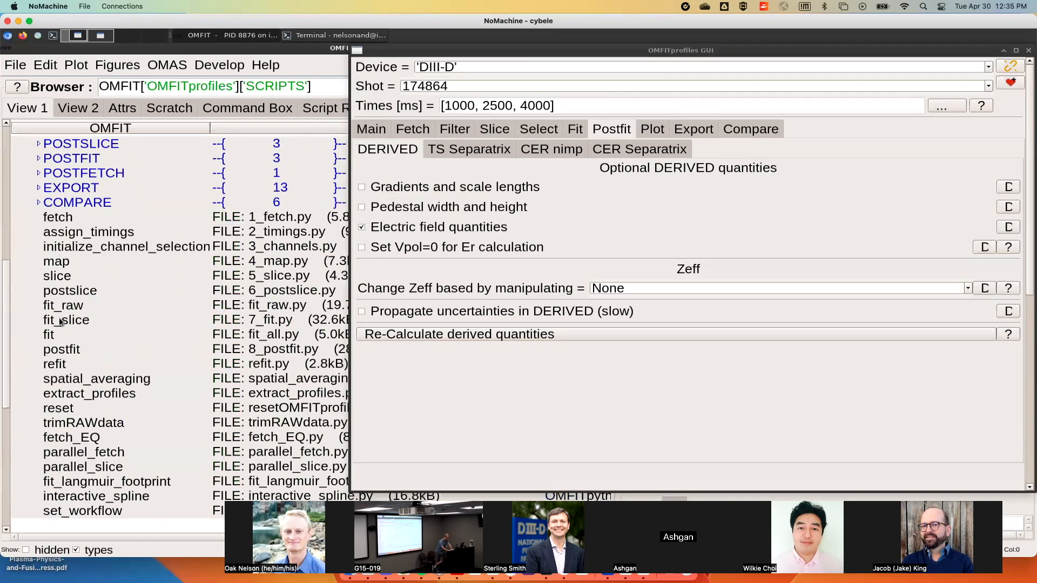
{"action": "left_click_drag", "start_coordinate": [349, 197], "coordinate": [526, 206]}
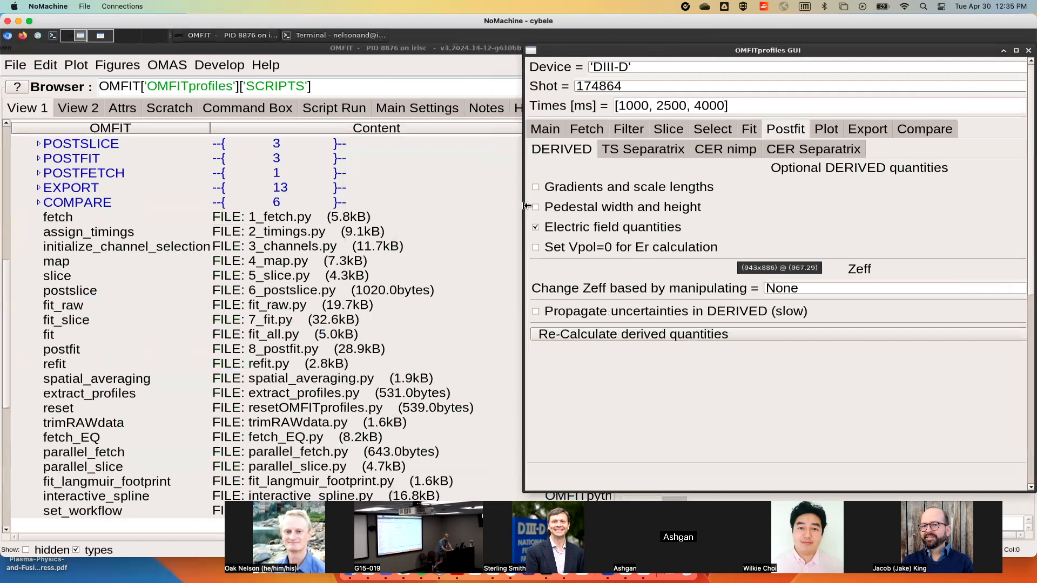
Browse the numbered workflow scripts under SCRIPTS, from fetch to postslice
{"action": "scroll", "coordinate": [283, 223], "scroll_direction": "up", "scroll_amount": 5}
{"action": "scroll", "coordinate": [283, 223], "scroll_direction": "down", "scroll_amount": 10}
{"action": "scroll", "coordinate": [284, 228], "scroll_direction": "up", "scroll_amount": 5}
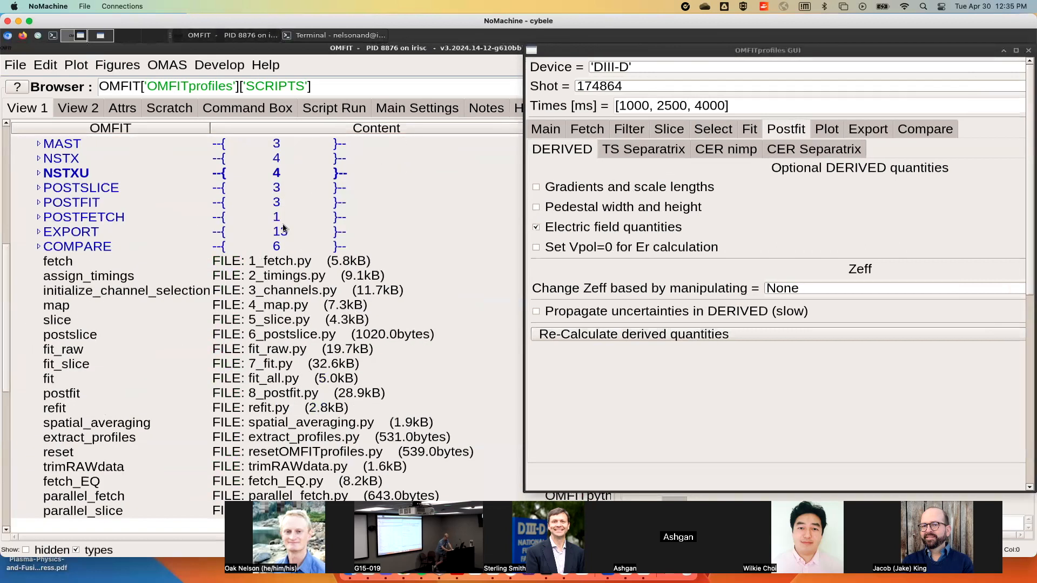
{"action": "left_click", "coordinate": [280, 261]}
{"action": "key", "text": "Down"}
{"action": "key", "text": "Down"}
{"action": "key", "text": "Down"}
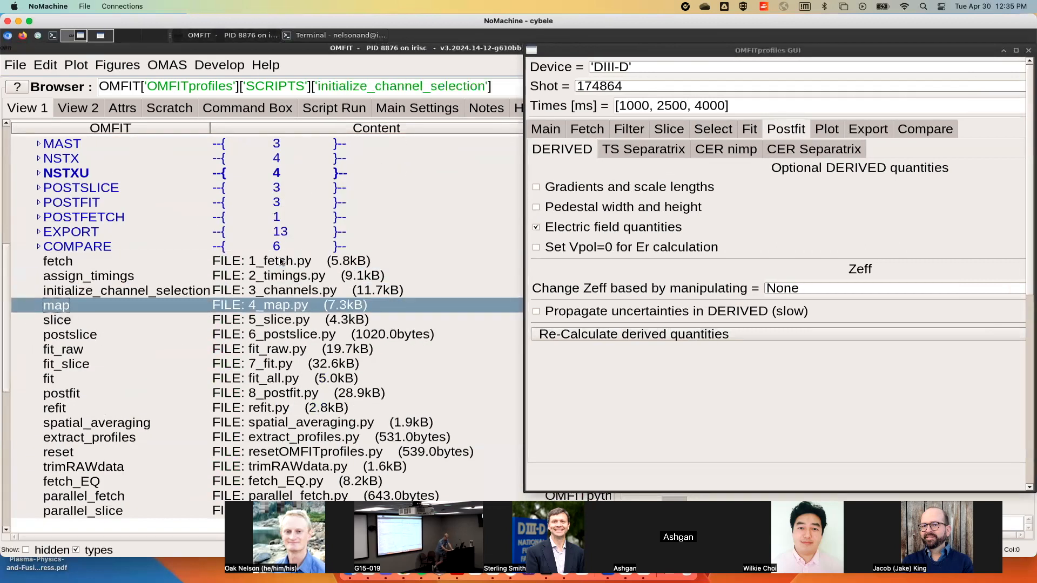
{"action": "key", "text": "Down"}
{"action": "key", "text": "Down"}
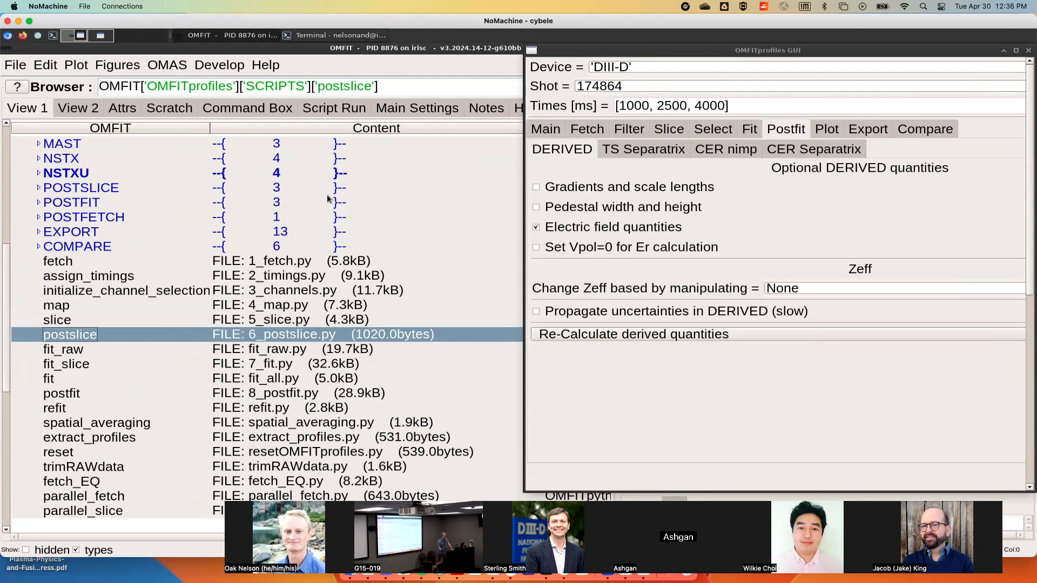
Collapse the OMFITprofiles tree and move its GUI back over the middle of the OMFIT window
{"action": "scroll", "coordinate": [191, 189], "scroll_direction": "up", "scroll_amount": 5}
{"action": "double_click", "coordinate": [20, 146]}
{"action": "left_click_drag", "start_coordinate": [565, 55], "coordinate": [270, 54]}
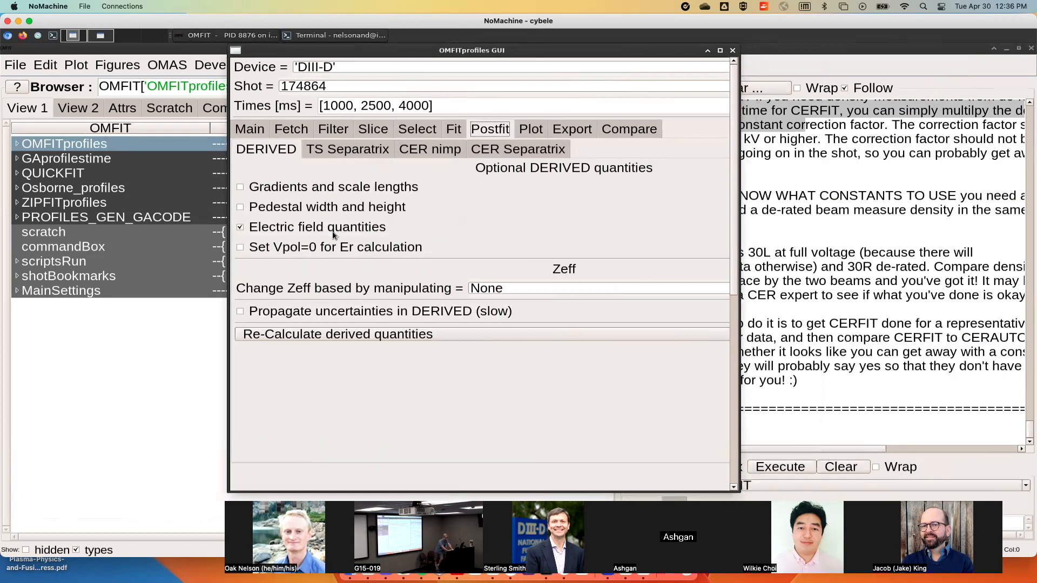
Expand OMFITprofiles, OUTPUTS and DERIVED again to reach the radial electric field entries
{"action": "left_click", "coordinate": [17, 145]}
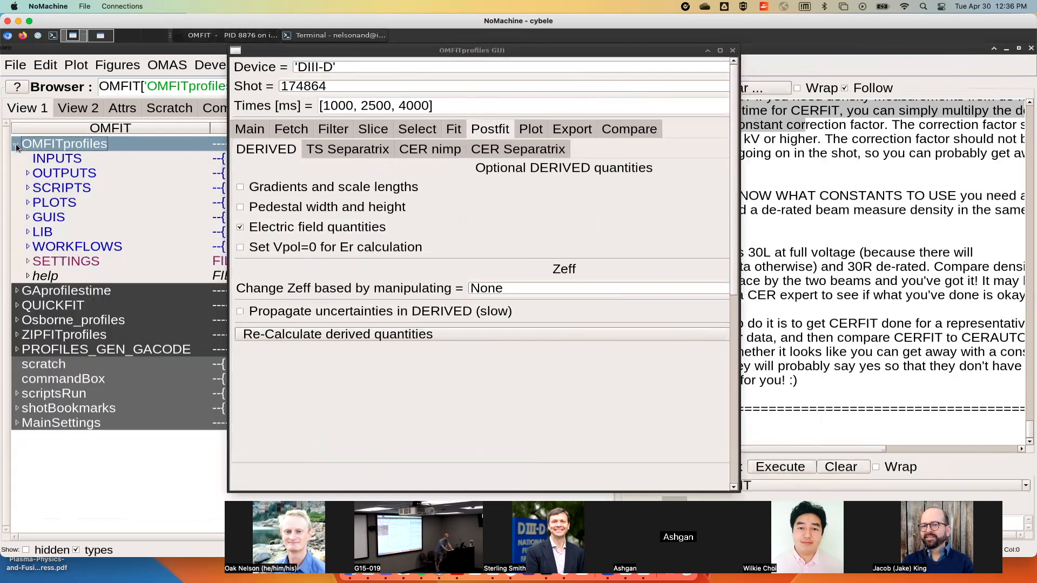
{"action": "left_click", "coordinate": [28, 174]}
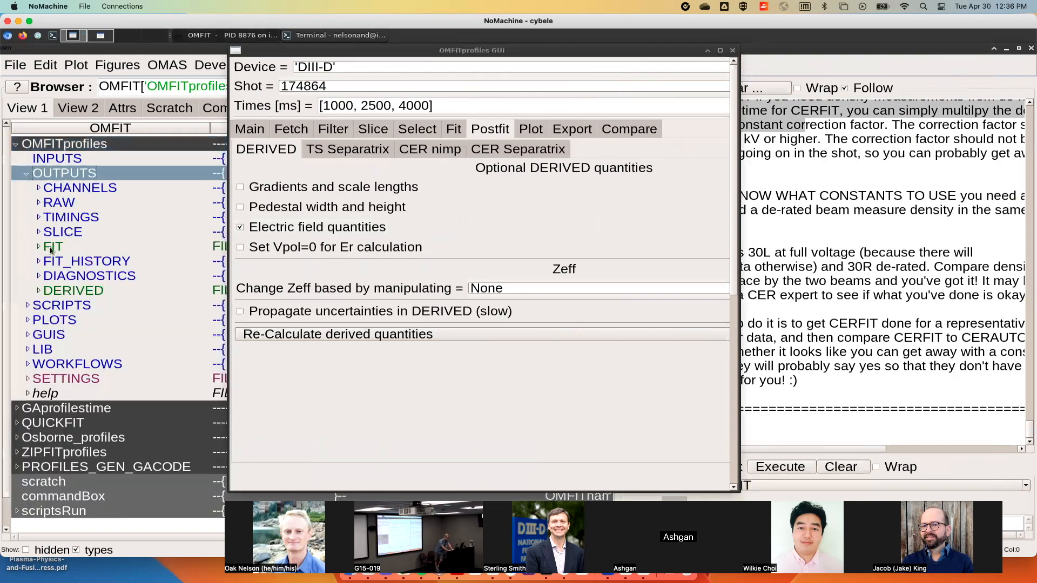
{"action": "left_click", "coordinate": [40, 292]}
{"action": "scroll", "coordinate": [40, 292], "scroll_direction": "down", "scroll_amount": 15}
{"action": "scroll", "coordinate": [40, 292], "scroll_direction": "up", "scroll_amount": 12}
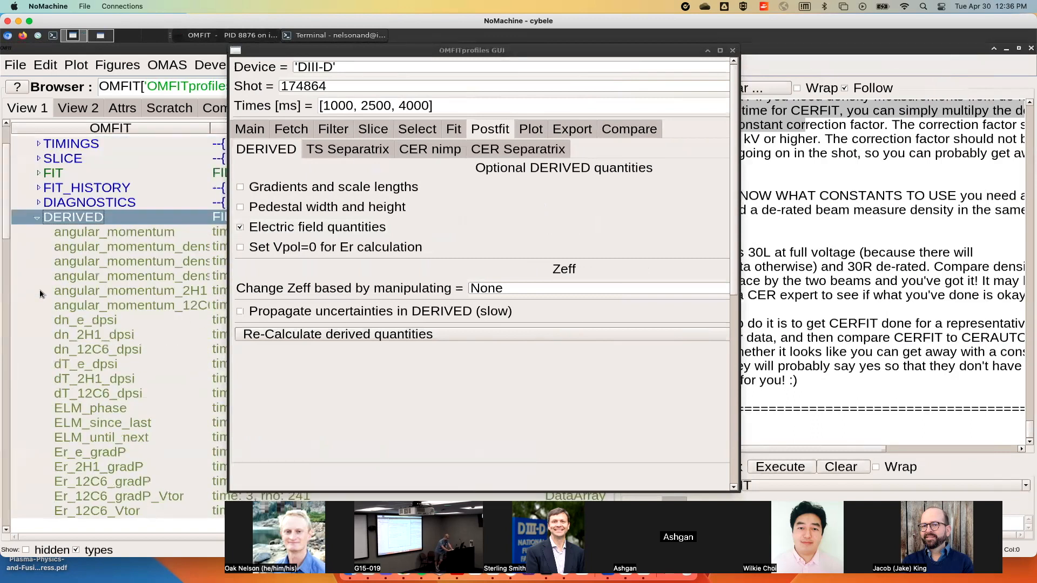
{"action": "scroll", "coordinate": [40, 293], "scroll_direction": "down", "scroll_amount": 3}
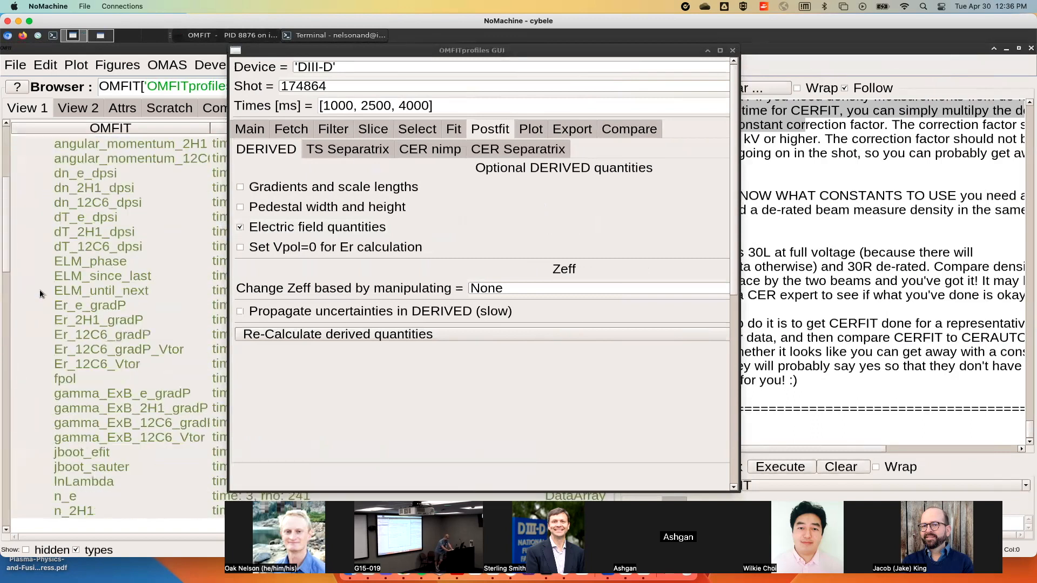
Examine the radial electric field quantities from Er_e_gradP to Er_12C6_Vtor, ending on Er_e_gradP
{"action": "left_click", "coordinate": [109, 304]}
{"action": "key", "text": "Down"}
{"action": "key", "text": "Down"}
{"action": "key", "text": "Down"}
{"action": "key", "text": "Down"}
{"action": "key", "text": "Up"}
{"action": "key", "text": "Up"}
{"action": "key", "text": "Up"}
{"action": "key", "text": "Up"}
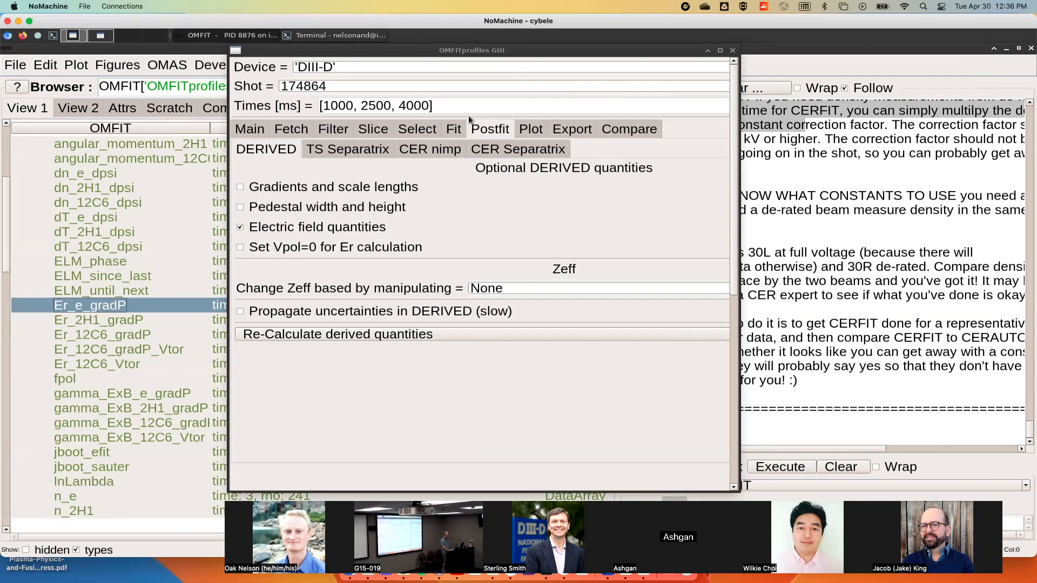
Review the Fit settings and the diagnostic selections for impCERtang and TS
{"action": "left_click", "coordinate": [455, 132]}
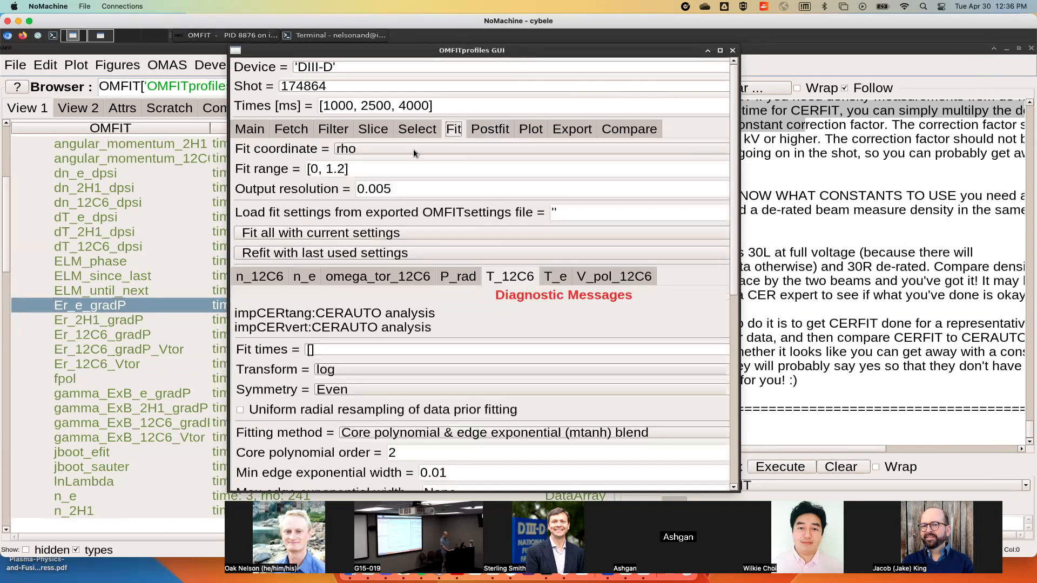
{"action": "left_click", "coordinate": [415, 131]}
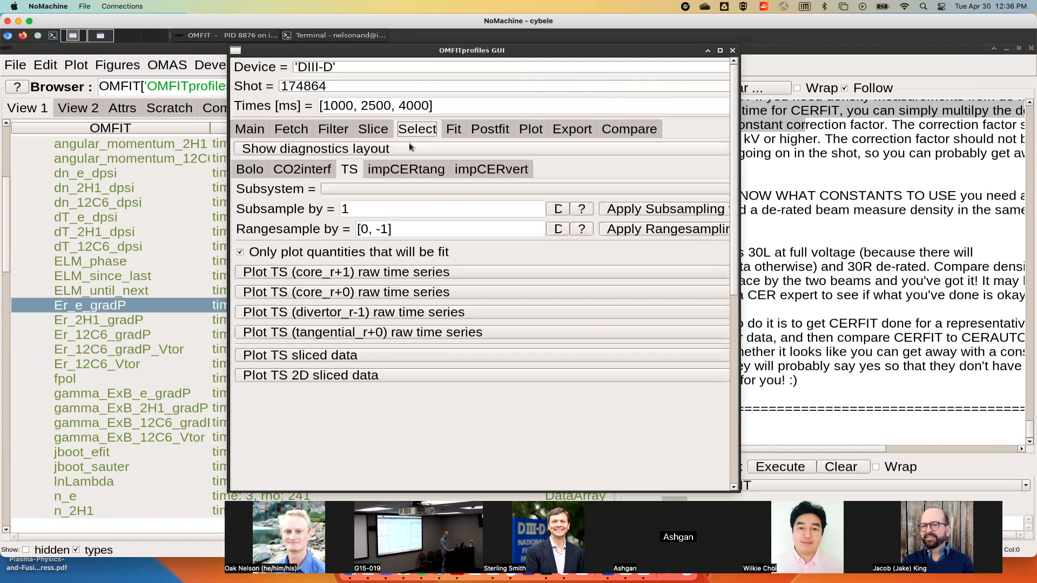
{"action": "left_click", "coordinate": [414, 172]}
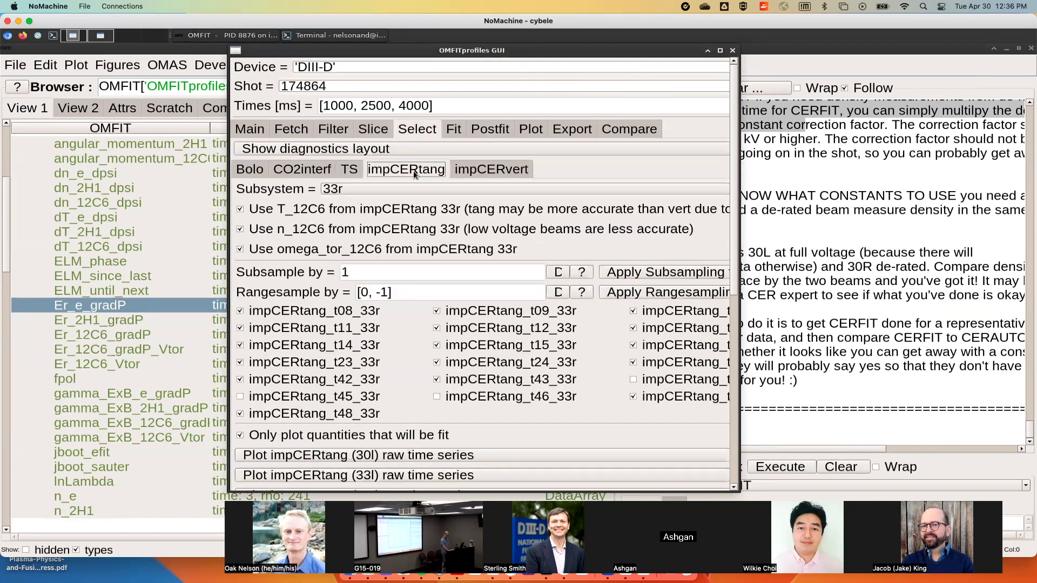
{"action": "left_click", "coordinate": [349, 170]}
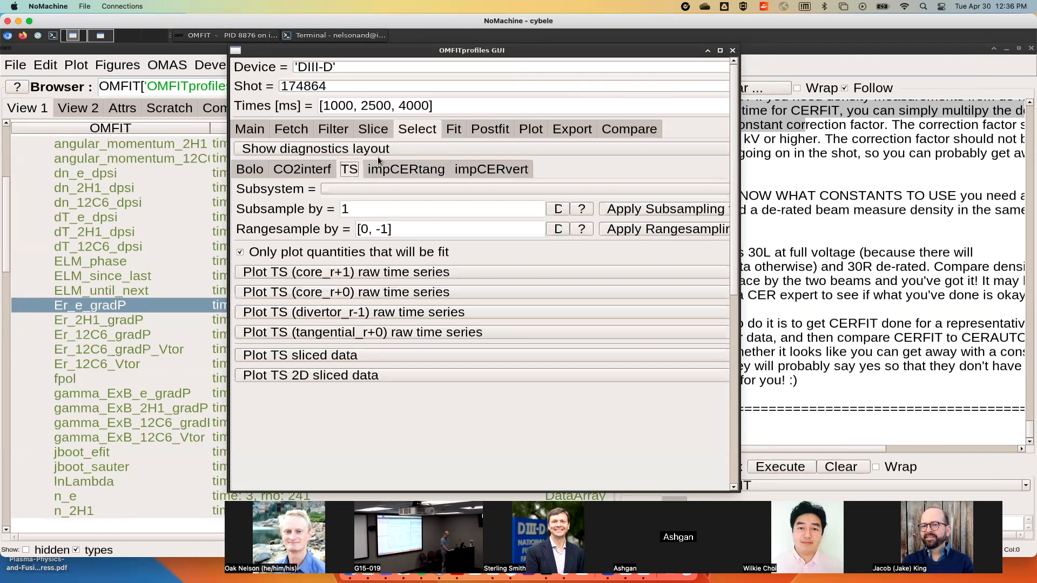
Enable Set Vpol=0 for Er calculation, Gradients and scale lengths, and Pedestal width and height in Postfit, and recalculate the derived quantities
{"action": "left_click", "coordinate": [454, 129]}
{"action": "left_click", "coordinate": [482, 135]}
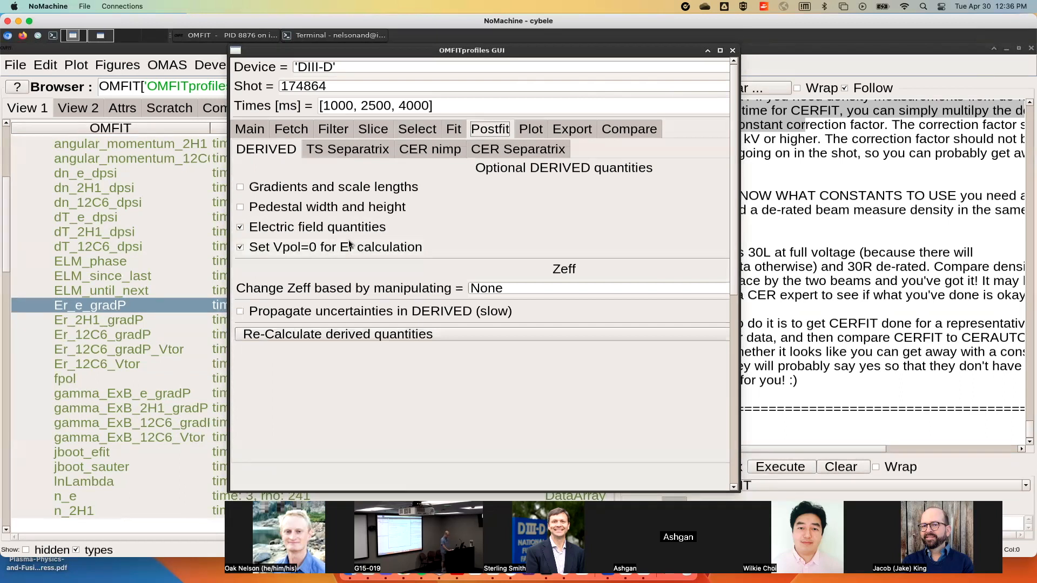
{"action": "left_click", "coordinate": [347, 192]}
{"action": "left_click", "coordinate": [350, 212]}
{"action": "left_click", "coordinate": [339, 335]}
Move the OMFITprofiles GUI off the browser tree and widen the OMFIT column to show full quantity names
{"action": "left_click_drag", "start_coordinate": [572, 55], "coordinate": [510, 56]}
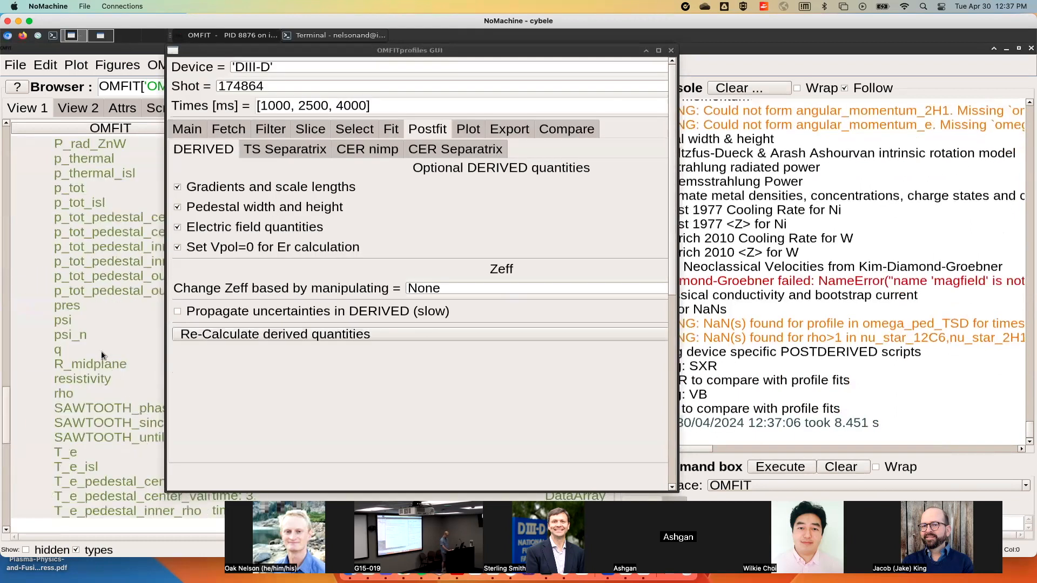
{"action": "left_click", "coordinate": [112, 251]}
{"action": "left_click_drag", "start_coordinate": [285, 47], "coordinate": [658, 53]}
{"action": "left_click", "coordinate": [213, 135]}
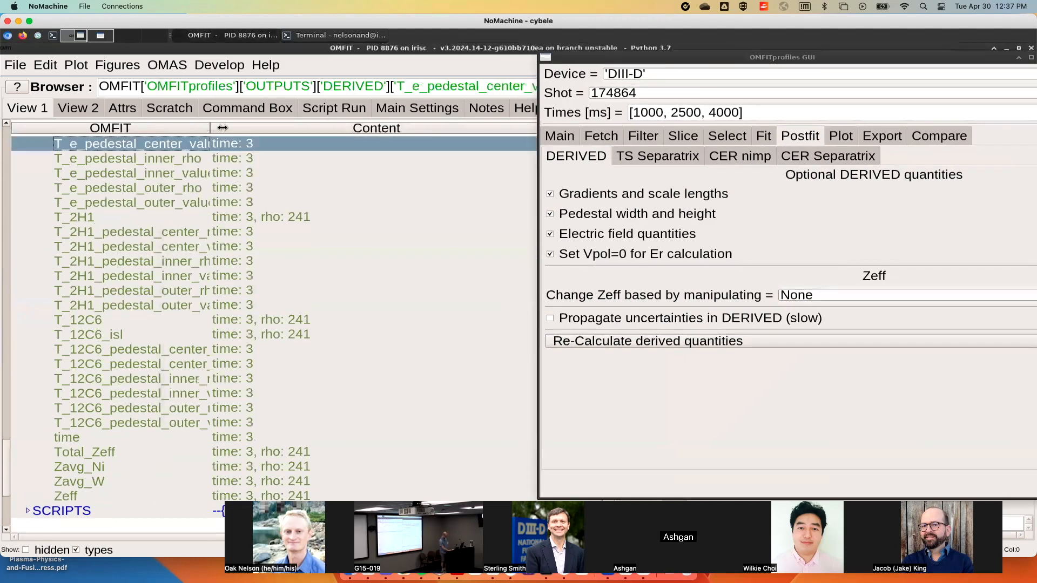
{"action": "left_click_drag", "start_coordinate": [211, 129], "coordinate": [315, 128]}
Examine the recalculated Er entries under DERIVED, including Er_12C6, Er_2H1_Vpol, Er_12C6_gradP_Vtor and Er_12C6_Vtor
{"action": "scroll", "coordinate": [144, 293], "scroll_direction": "up", "scroll_amount": 10}
{"action": "scroll", "coordinate": [144, 292], "scroll_direction": "up", "scroll_amount": 15}
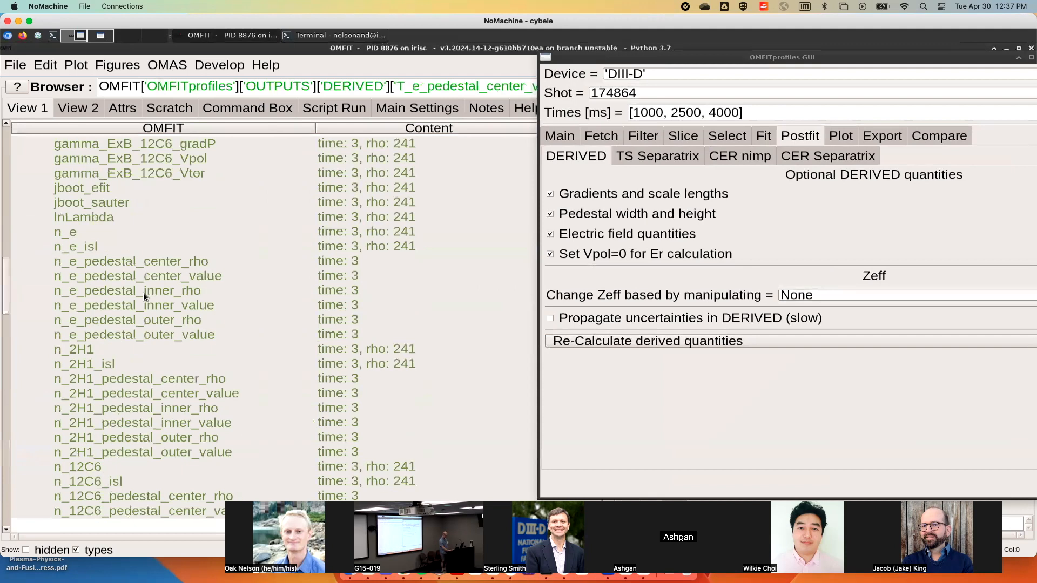
{"action": "scroll", "coordinate": [144, 292], "scroll_direction": "down", "scroll_amount": 4}
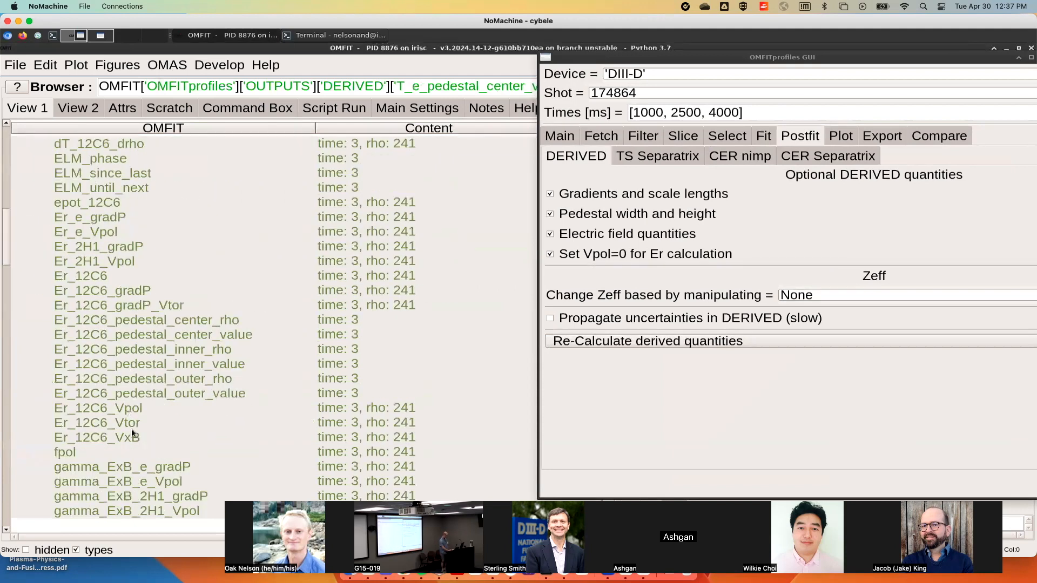
{"action": "left_click", "coordinate": [104, 277]}
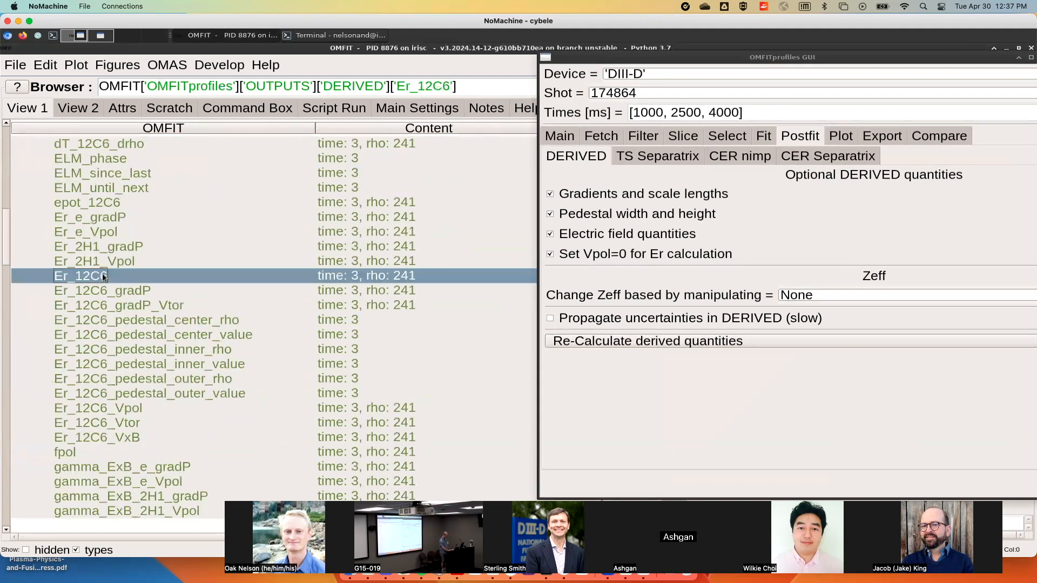
{"action": "left_click", "coordinate": [150, 296]}
{"action": "left_click", "coordinate": [143, 261]}
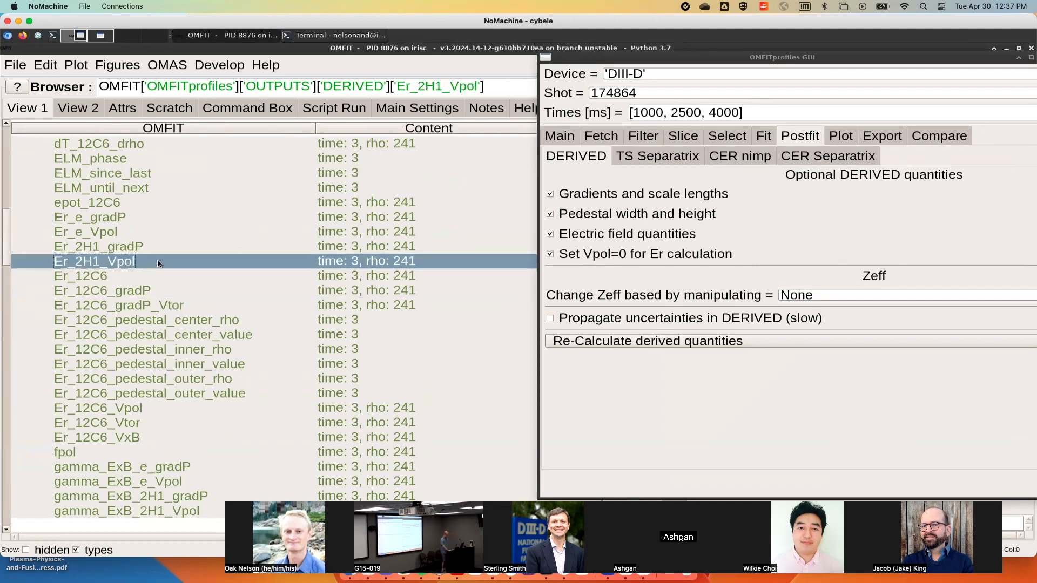
{"action": "left_click", "coordinate": [180, 306]}
{"action": "left_click", "coordinate": [137, 421]}
Move the OMFITprofiles GUI back beside the tree, select Er_2H1_Vpol, and show the Plot settings
{"action": "left_click", "coordinate": [579, 61]}
{"action": "left_click_drag", "start_coordinate": [579, 61], "coordinate": [176, 75]}
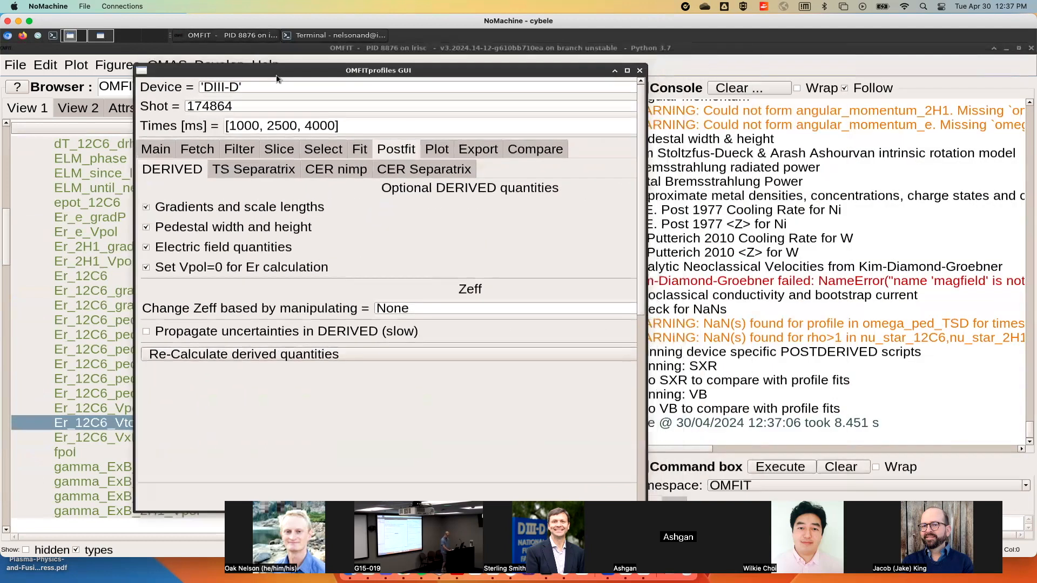
{"action": "left_click", "coordinate": [102, 246]}
{"action": "left_click", "coordinate": [102, 260]}
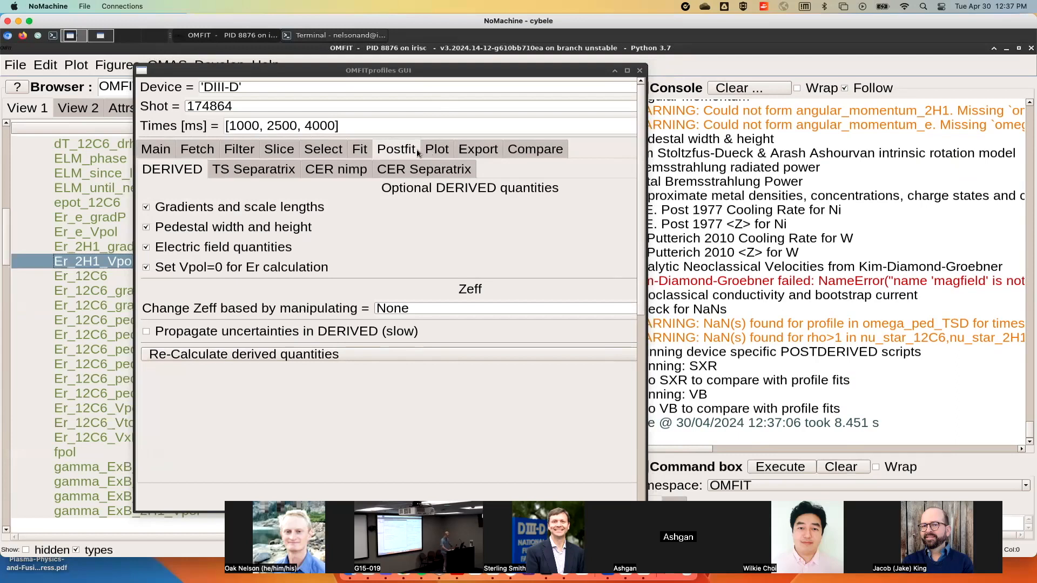
{"action": "left_click", "coordinate": [437, 150]}
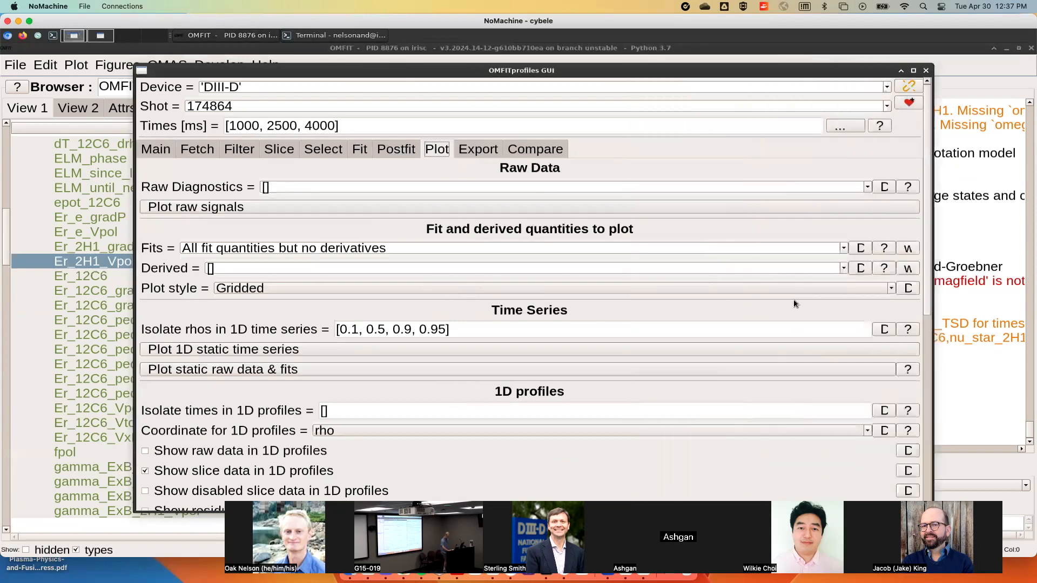
Choose Er_12C6 as the derived quantity to plot, display the 1D static profiles, and close the figure
{"action": "left_click", "coordinate": [844, 269]}
{"action": "scroll", "coordinate": [426, 378], "scroll_direction": "down", "scroll_amount": 5}
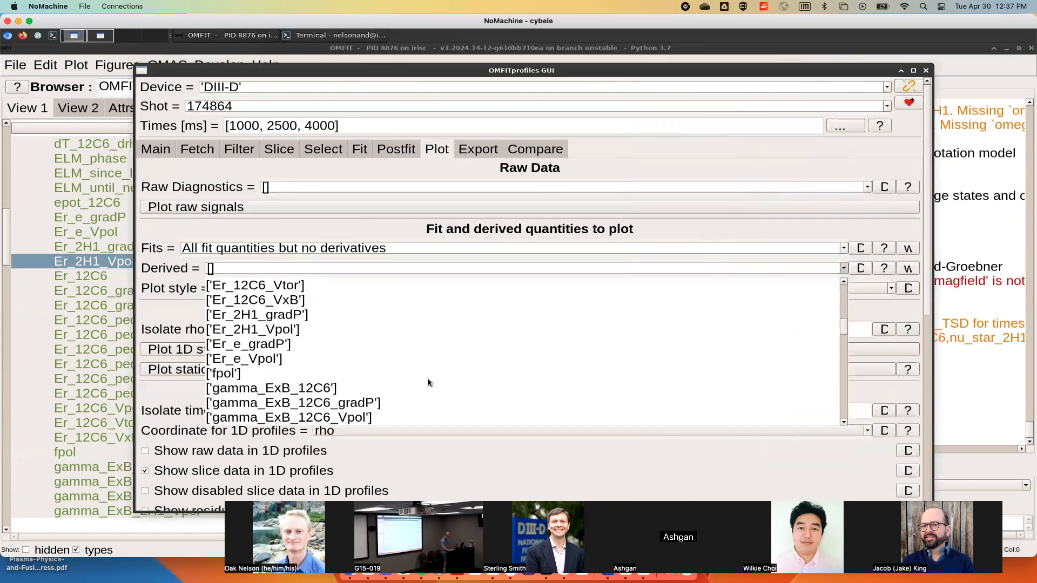
{"action": "scroll", "coordinate": [427, 378], "scroll_direction": "up", "scroll_amount": 2}
{"action": "scroll", "coordinate": [316, 378], "scroll_direction": "up", "scroll_amount": 2}
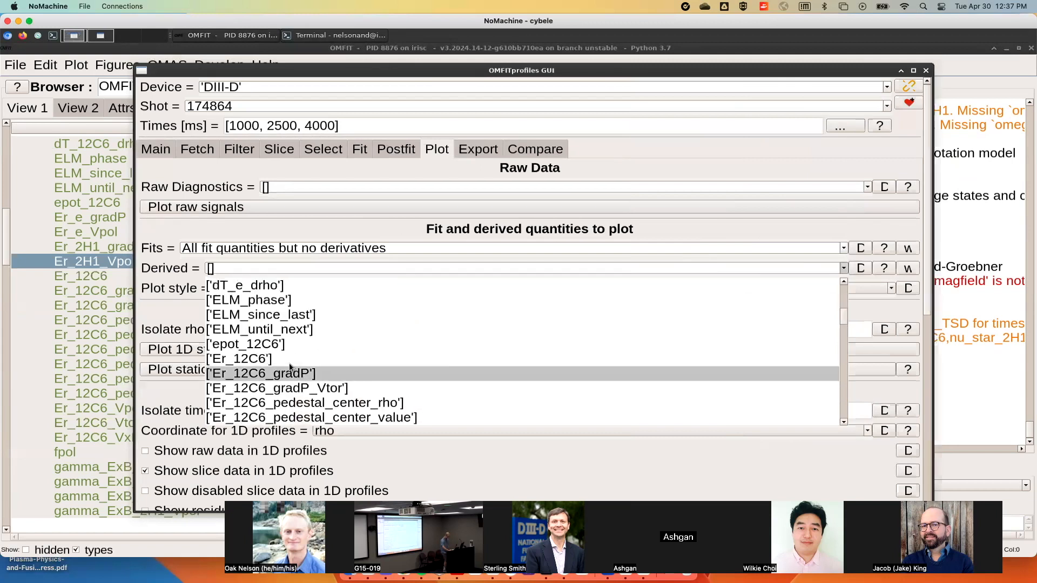
{"action": "left_click", "coordinate": [276, 361]}
{"action": "scroll", "coordinate": [409, 368], "scroll_direction": "down", "scroll_amount": 6}
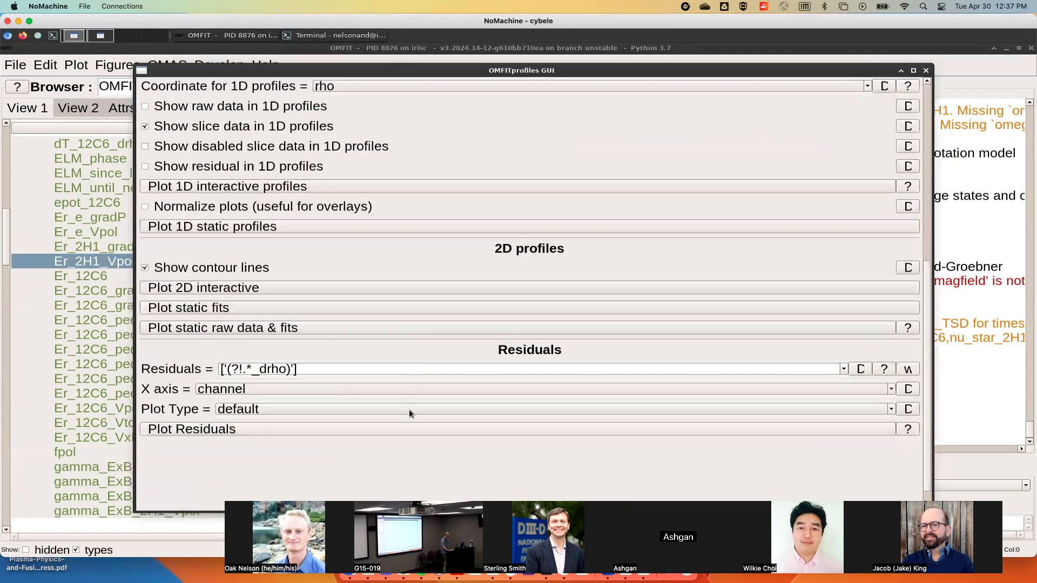
{"action": "left_click", "coordinate": [381, 228]}
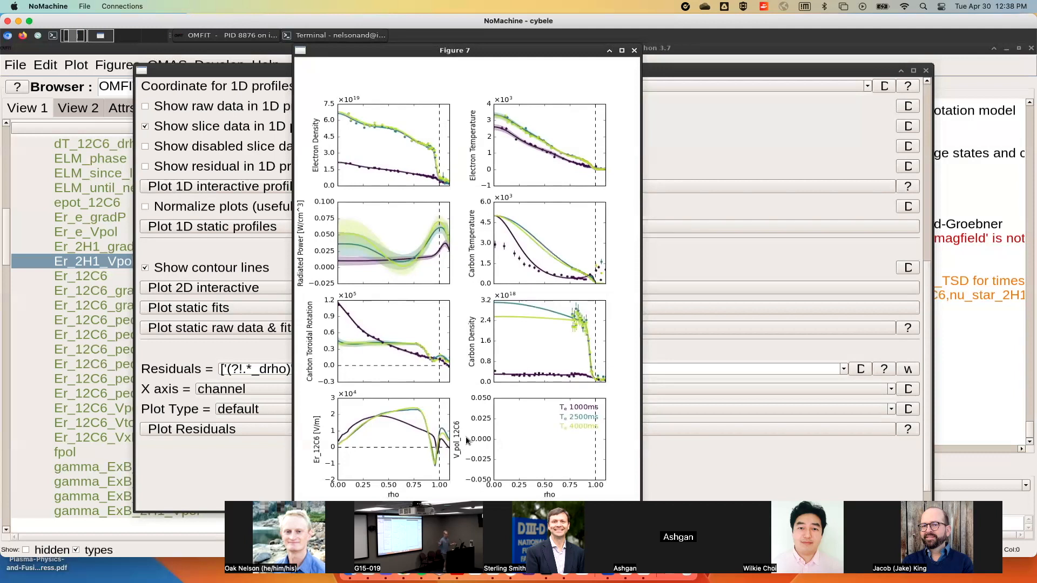
{"action": "left_click", "coordinate": [634, 51]}
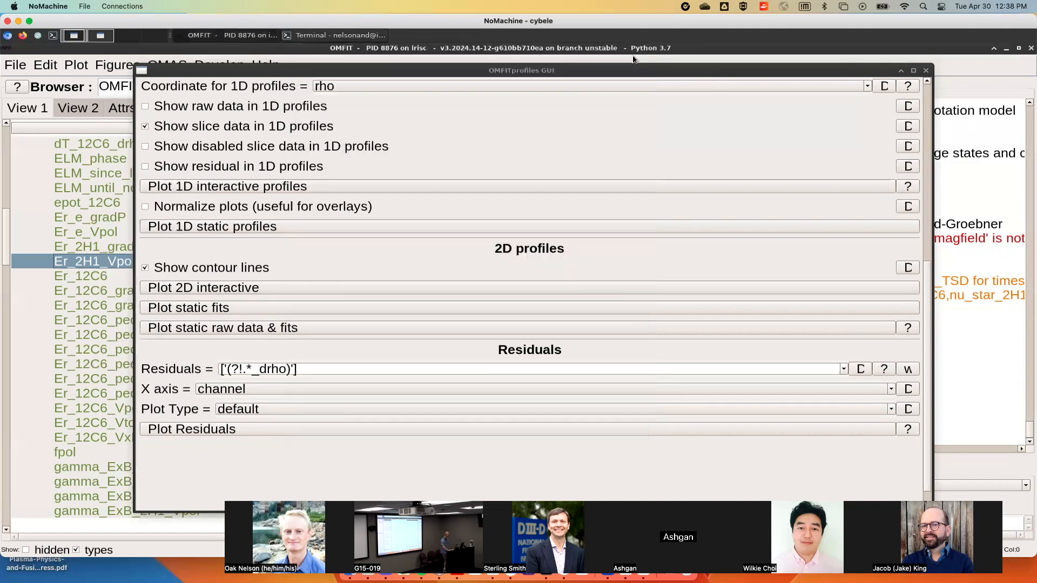
Examine the Postfit options for TS Separatrix, CER nimp and CER Separatrix, ending on TS Separatrix
{"action": "scroll", "coordinate": [545, 161], "scroll_direction": "up", "scroll_amount": 5}
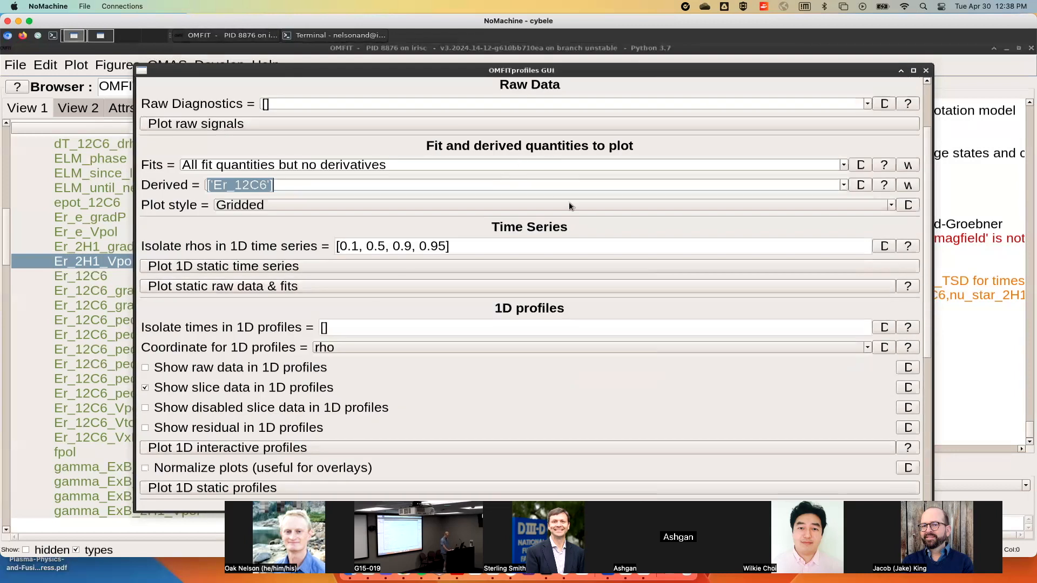
{"action": "scroll", "coordinate": [867, 216], "scroll_direction": "up", "scroll_amount": 2}
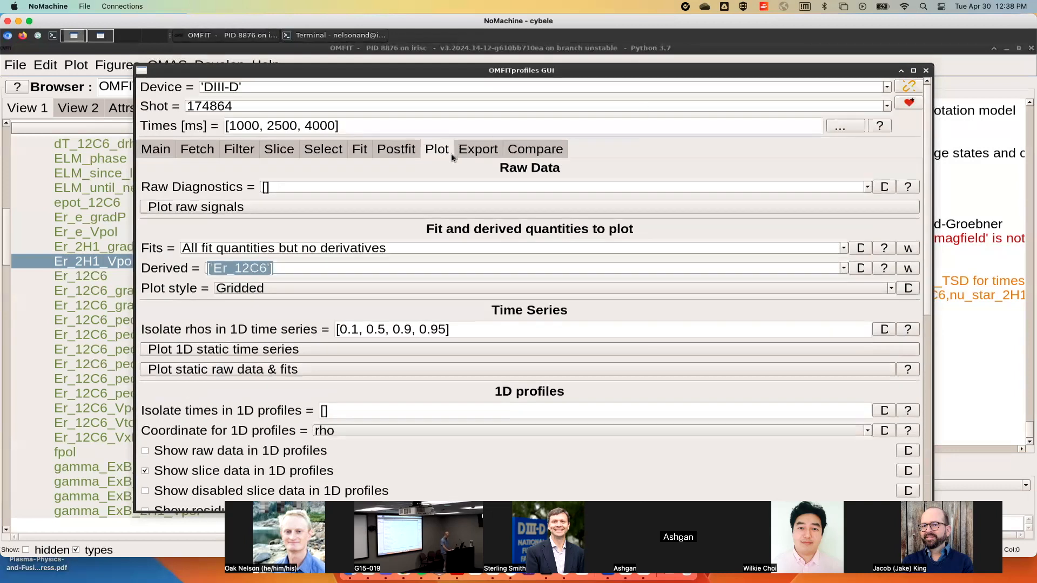
{"action": "left_click", "coordinate": [401, 150]}
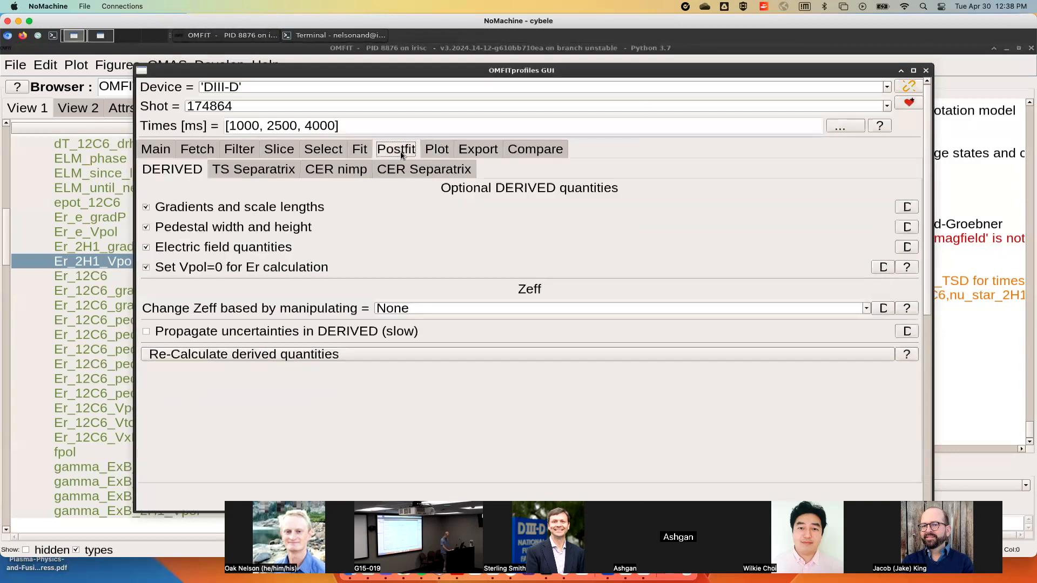
{"action": "left_click", "coordinate": [260, 175]}
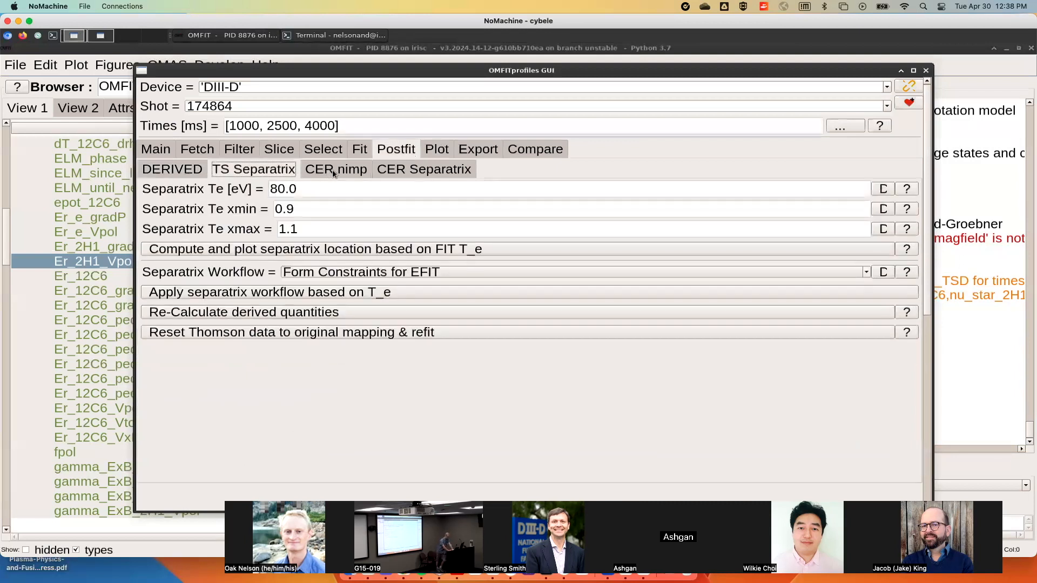
{"action": "left_click", "coordinate": [336, 170]}
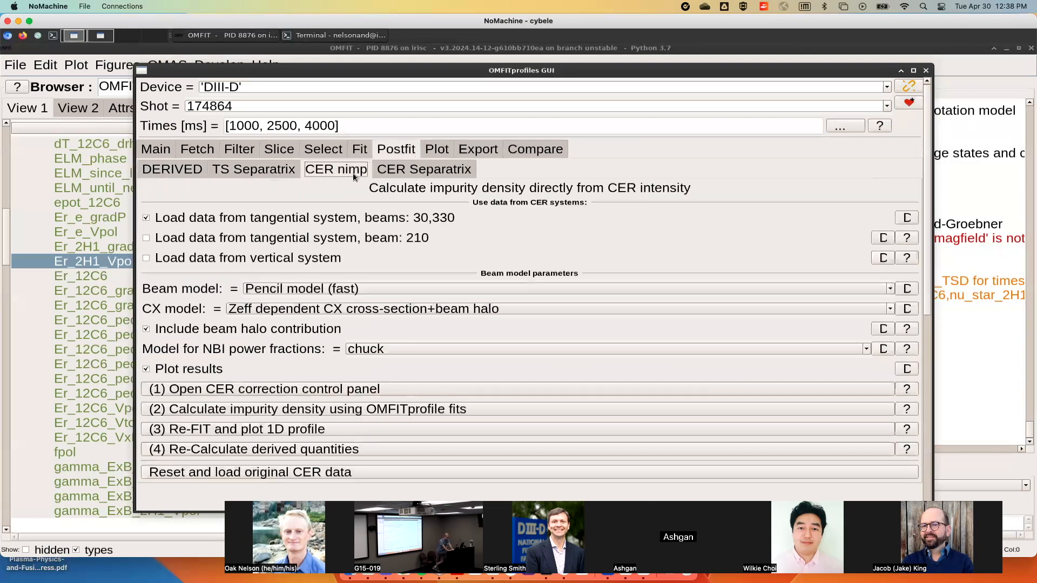
{"action": "left_click", "coordinate": [403, 176]}
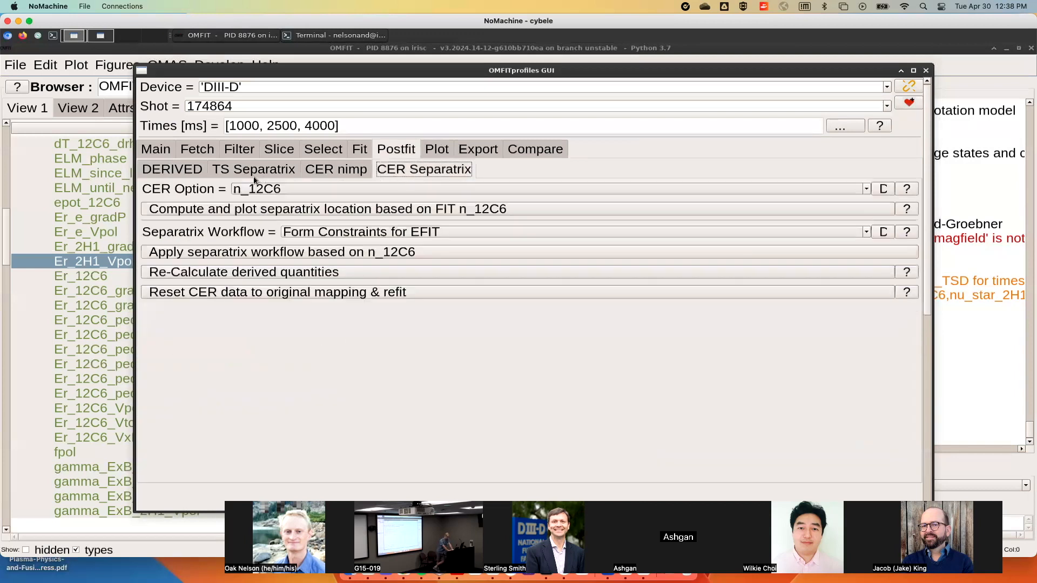
{"action": "left_click", "coordinate": [254, 180]}
{"action": "left_click", "coordinate": [329, 174]}
{"action": "left_click", "coordinate": [377, 173]}
{"action": "left_click", "coordinate": [277, 176]}
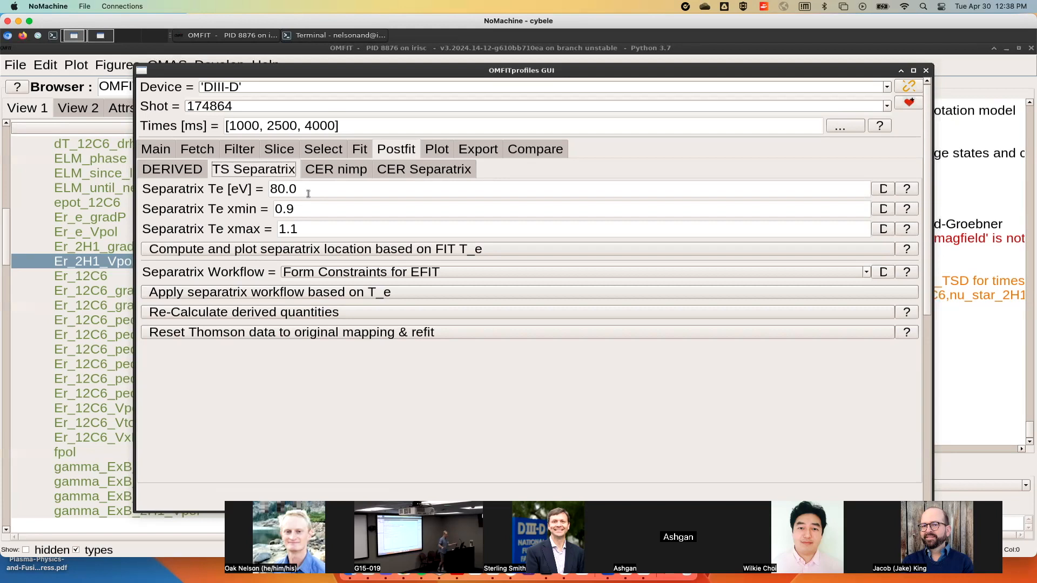
Show the diagnostics layout from the Select settings, inspect the Thomson and CER locations against the plasma cross-section, and close the figure
{"action": "left_click", "coordinate": [364, 148]}
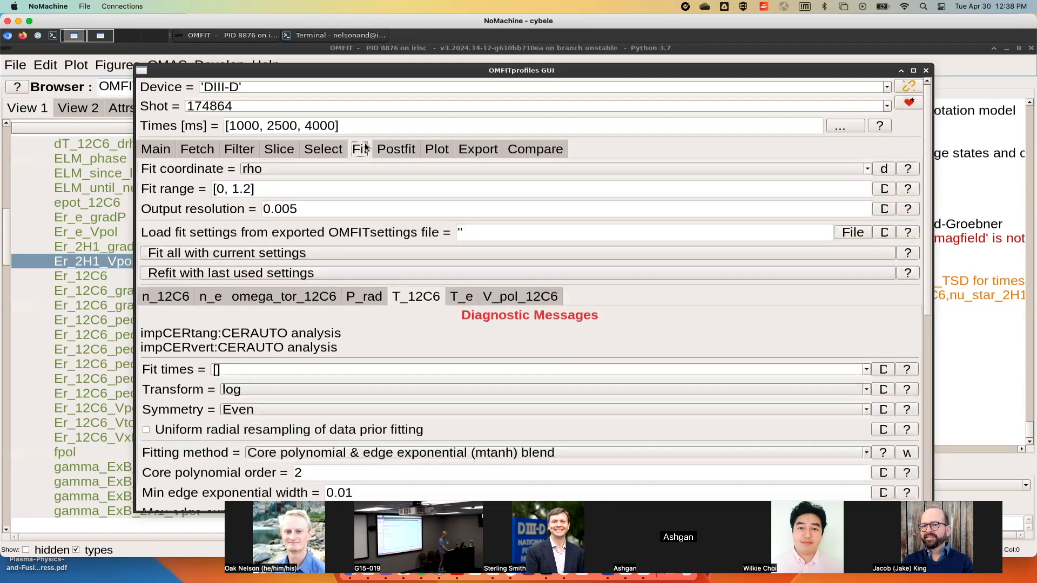
{"action": "left_click", "coordinate": [323, 149]}
{"action": "left_click", "coordinate": [305, 168]}
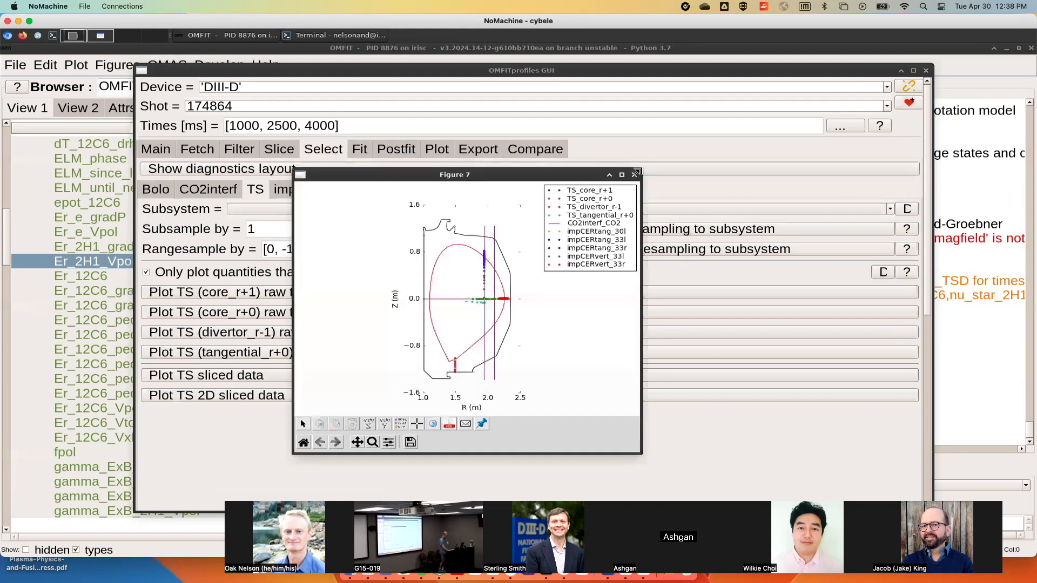
{"action": "left_click_drag", "start_coordinate": [637, 171], "coordinate": [712, 58]}
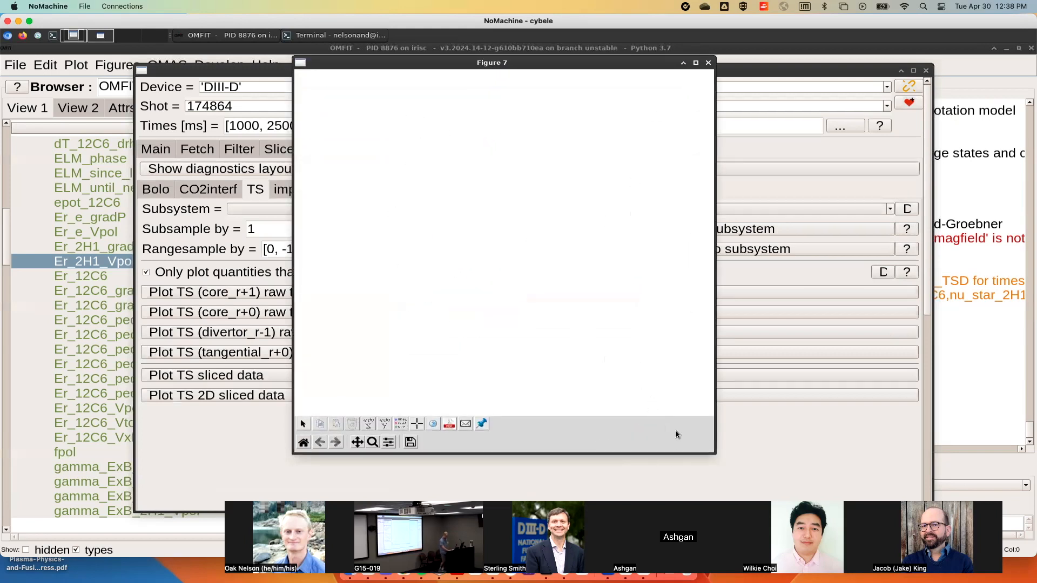
{"action": "left_click", "coordinate": [708, 63]}
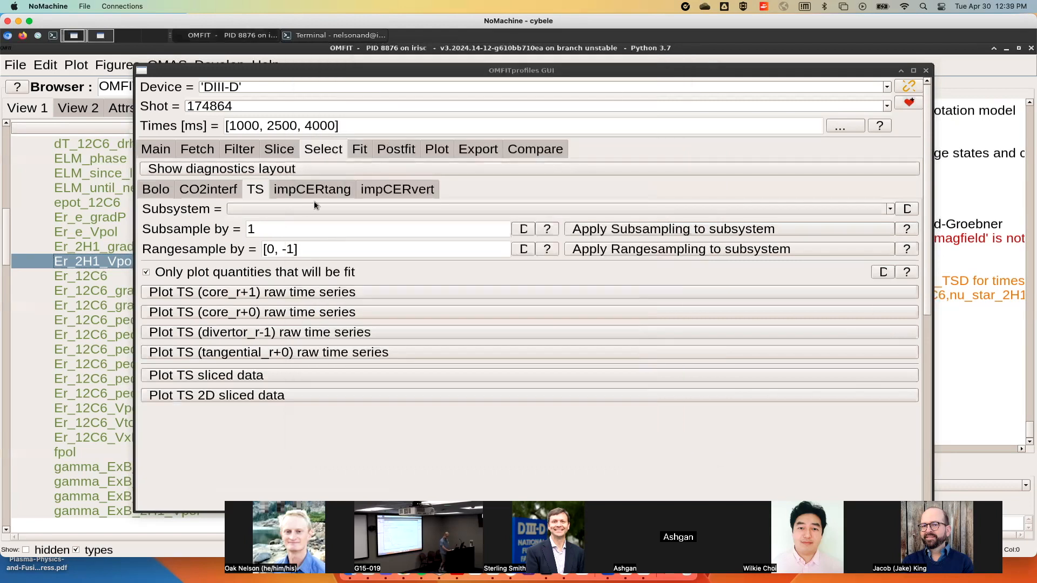
{"action": "left_click", "coordinate": [313, 165]}
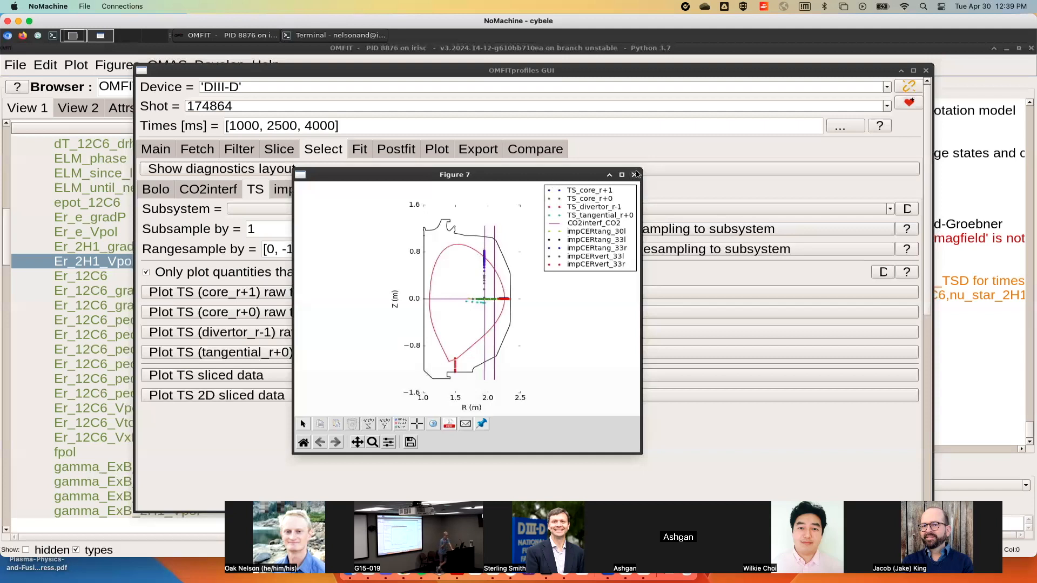
{"action": "left_click", "coordinate": [634, 175]}
Compute and plot the TS separatrix location based on the fitted T_e, and highlight the Separatrix Te value
{"action": "left_click", "coordinate": [396, 150]}
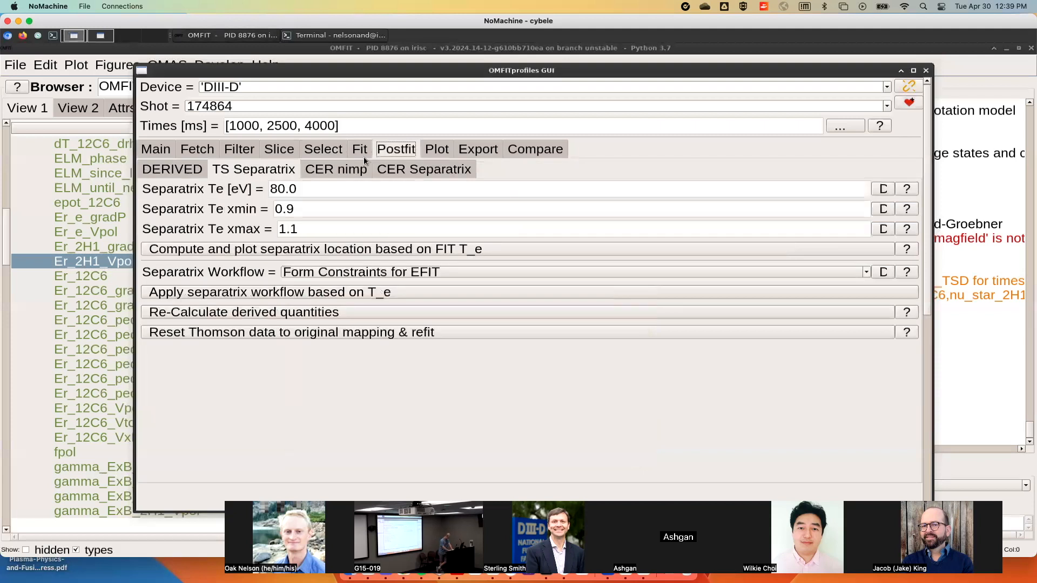
{"action": "left_click", "coordinate": [293, 251]}
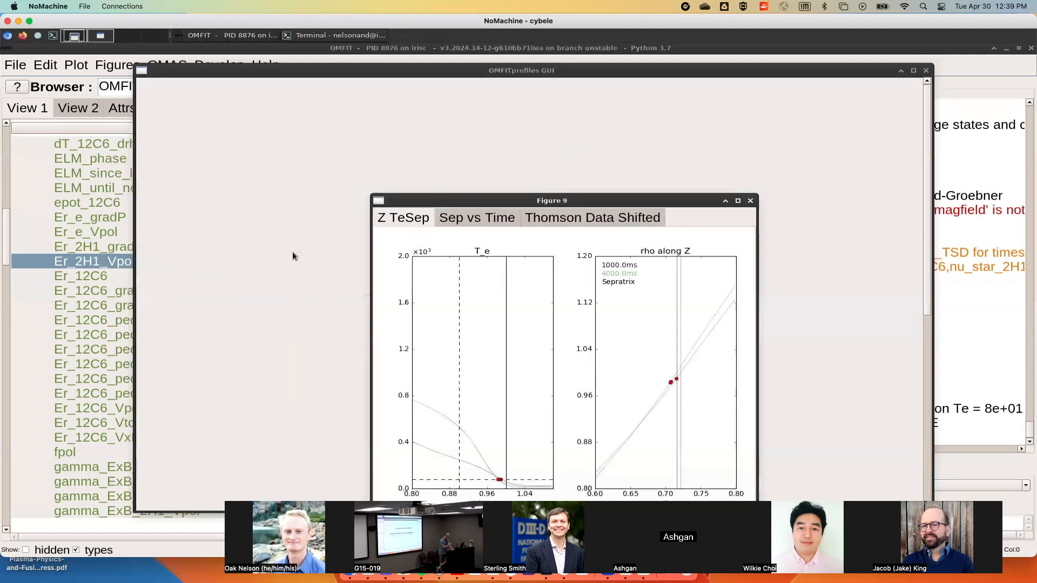
{"action": "left_click_drag", "start_coordinate": [618, 200], "coordinate": [705, 98]}
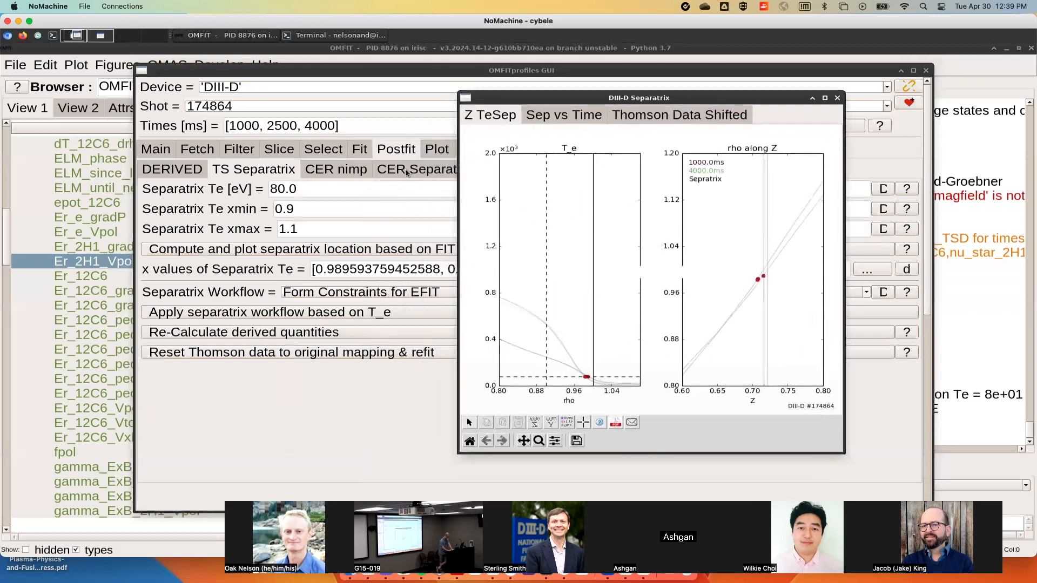
{"action": "left_click", "coordinate": [297, 190]}
{"action": "left_click_drag", "start_coordinate": [298, 189], "coordinate": [265, 190]}
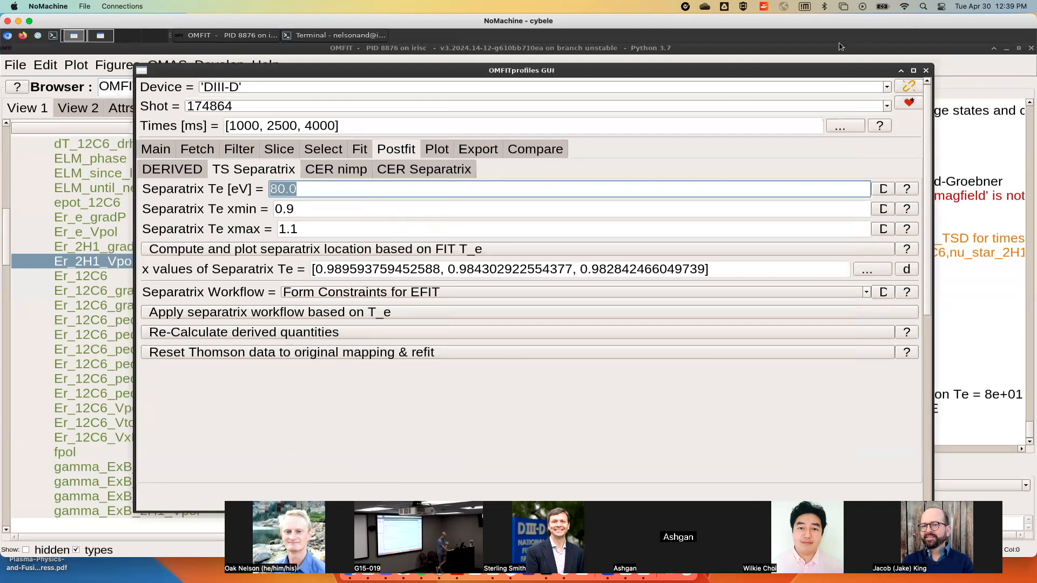
Reposition the OMFITprofiles GUI, plot the T_e separatrix location again for inspection, and close the figure
{"action": "left_click_drag", "start_coordinate": [876, 72], "coordinate": [693, 97]}
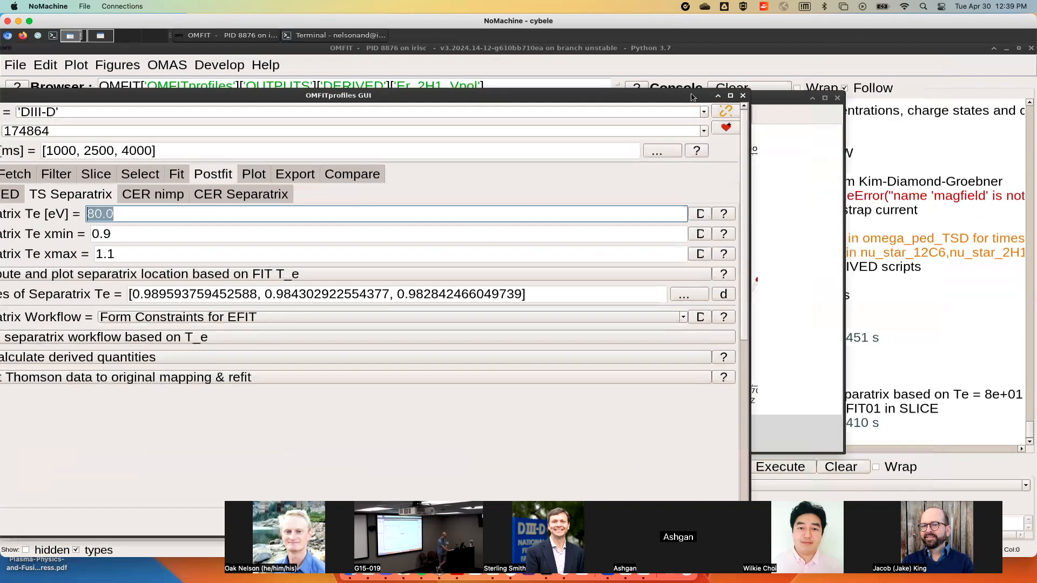
{"action": "left_click_drag", "start_coordinate": [590, 100], "coordinate": [676, 57]}
{"action": "left_click_drag", "start_coordinate": [546, 95], "coordinate": [722, 59]}
{"action": "left_click", "coordinate": [433, 238]}
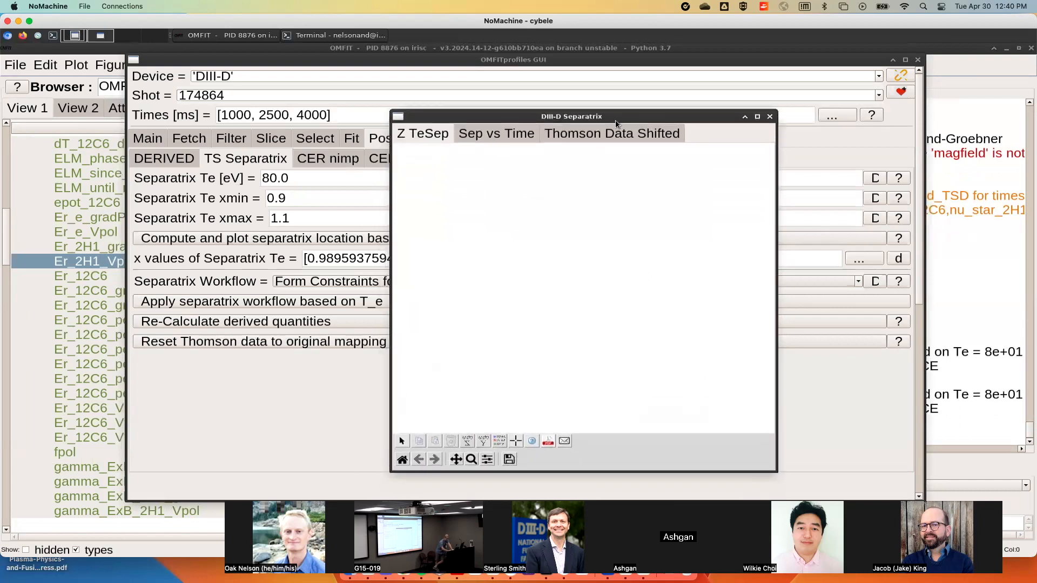
{"action": "left_click", "coordinate": [769, 116]}
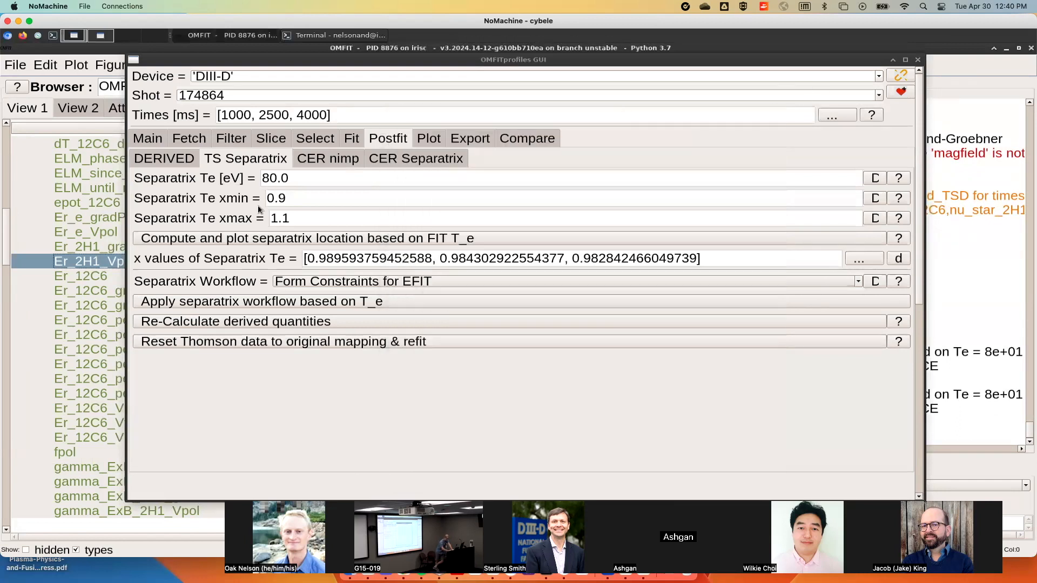
{"action": "left_click", "coordinate": [259, 238]}
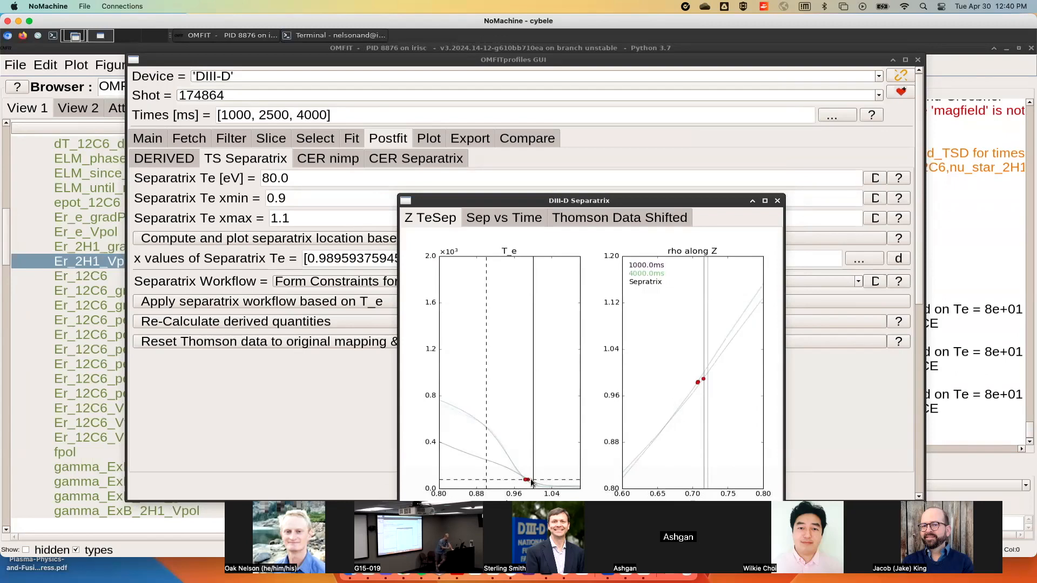
{"action": "left_click", "coordinate": [777, 200]}
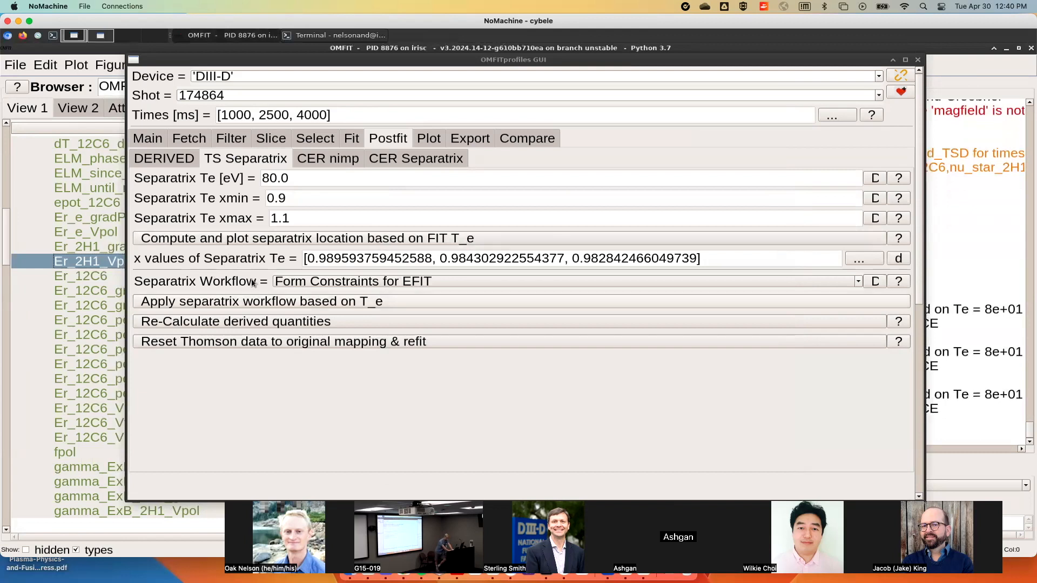
Set the Separatrix Workflow to Stretch FIT and SLICE mappings and apply it based on T_e
{"action": "left_click", "coordinate": [336, 283]}
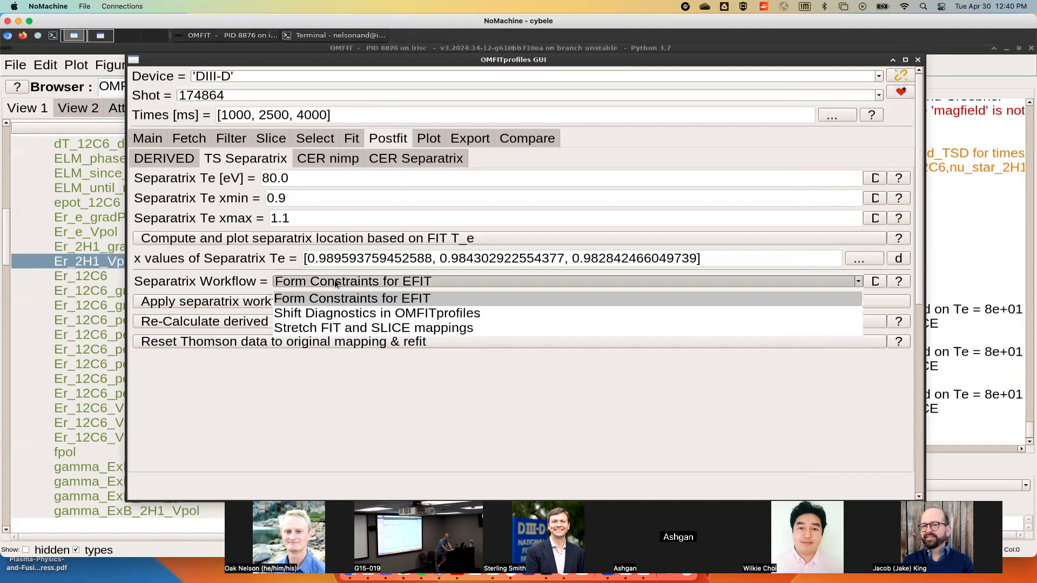
{"action": "left_click", "coordinate": [286, 280]}
{"action": "left_click", "coordinate": [306, 283]}
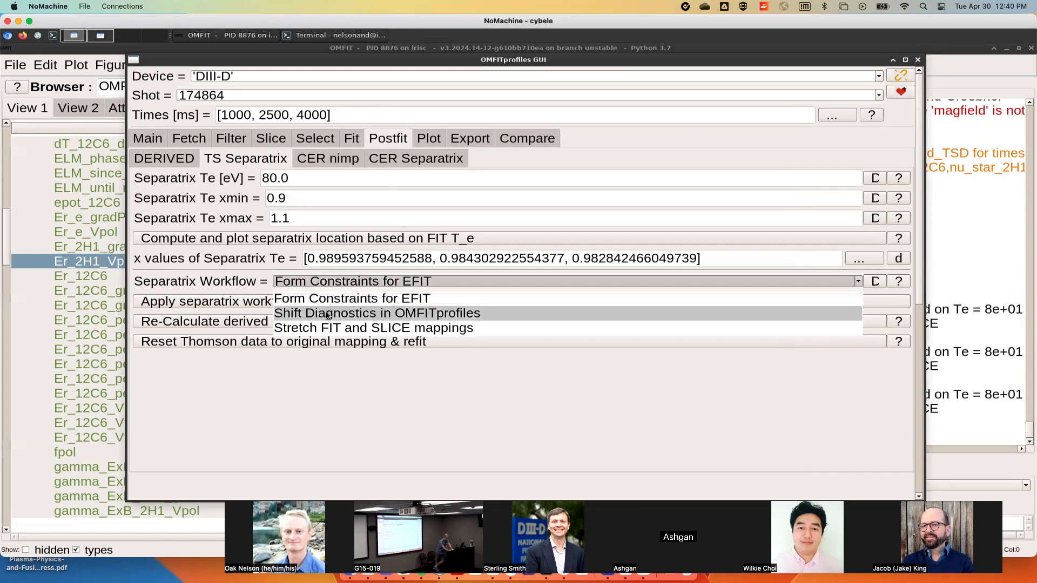
{"action": "left_click", "coordinate": [395, 328]}
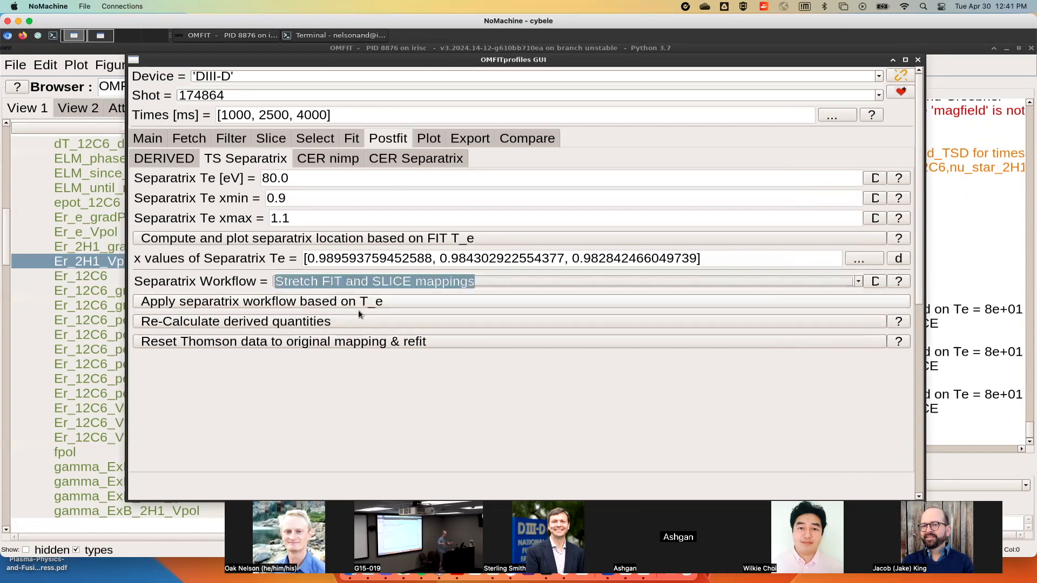
{"action": "left_click", "coordinate": [343, 306]}
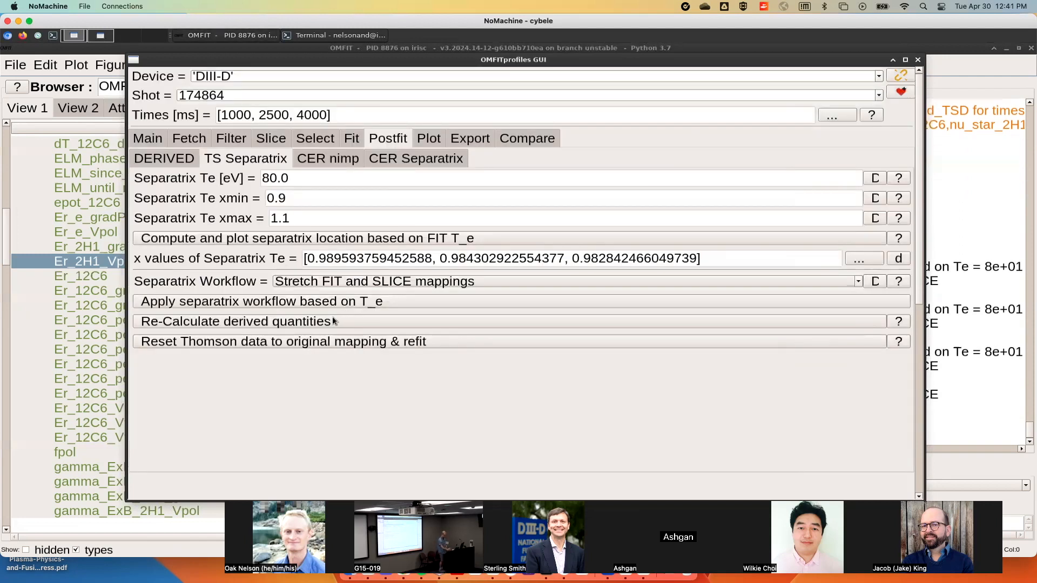
Recalculate the derived quantities, compute and plot the separatrix location from the stretched T_e fit, and close the figure
{"action": "left_click", "coordinate": [333, 319]}
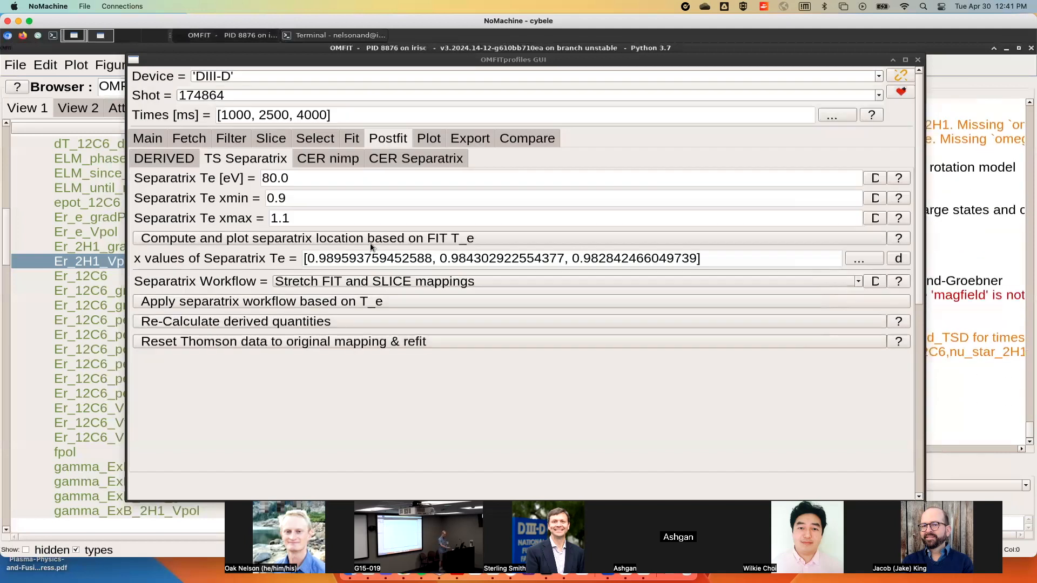
{"action": "left_click", "coordinate": [367, 239]}
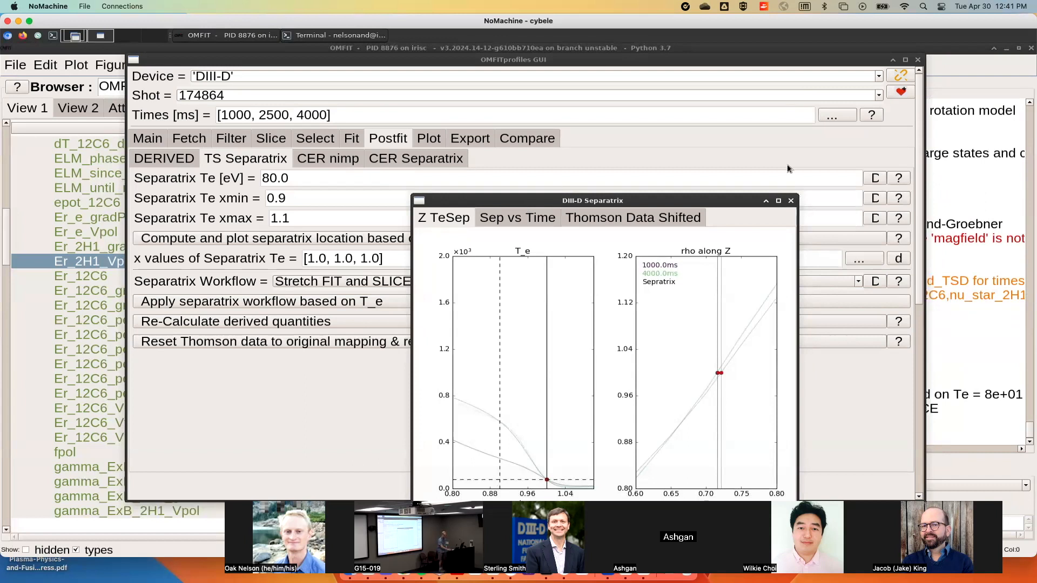
{"action": "left_click", "coordinate": [792, 201]}
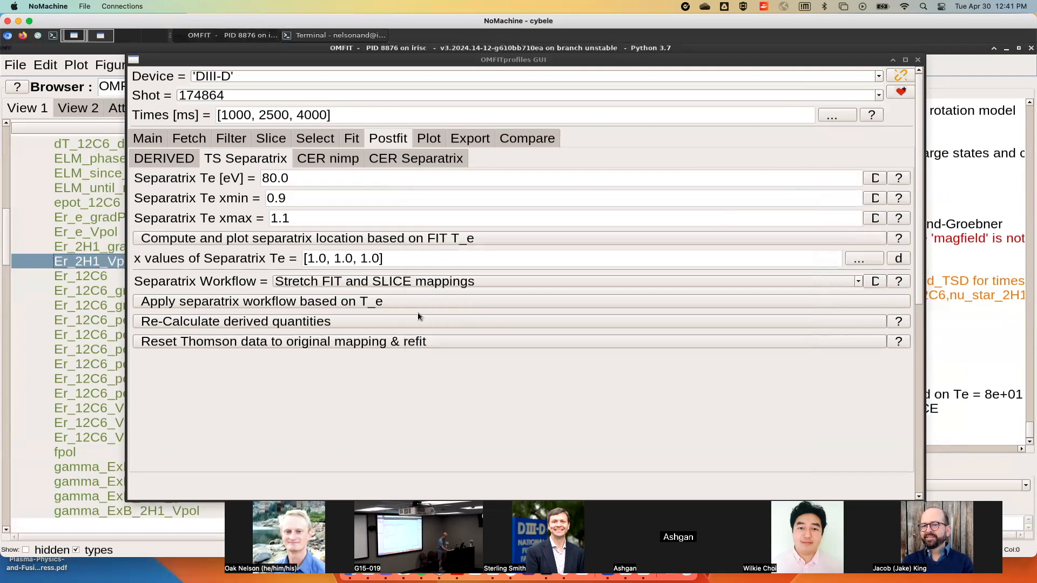
Reset the Thomson data to the original mapping with a refit, replot the separatrix location, and highlight the x values of Separatrix Te
{"action": "left_click", "coordinate": [393, 342]}
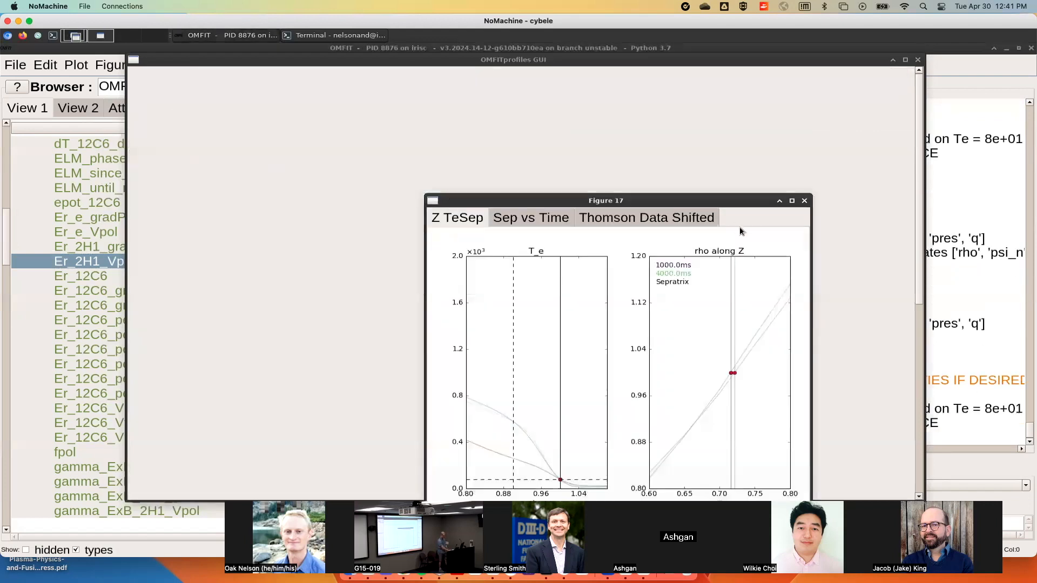
{"action": "left_click", "coordinate": [805, 200]}
{"action": "left_click_drag", "start_coordinate": [400, 261], "coordinate": [188, 261]}
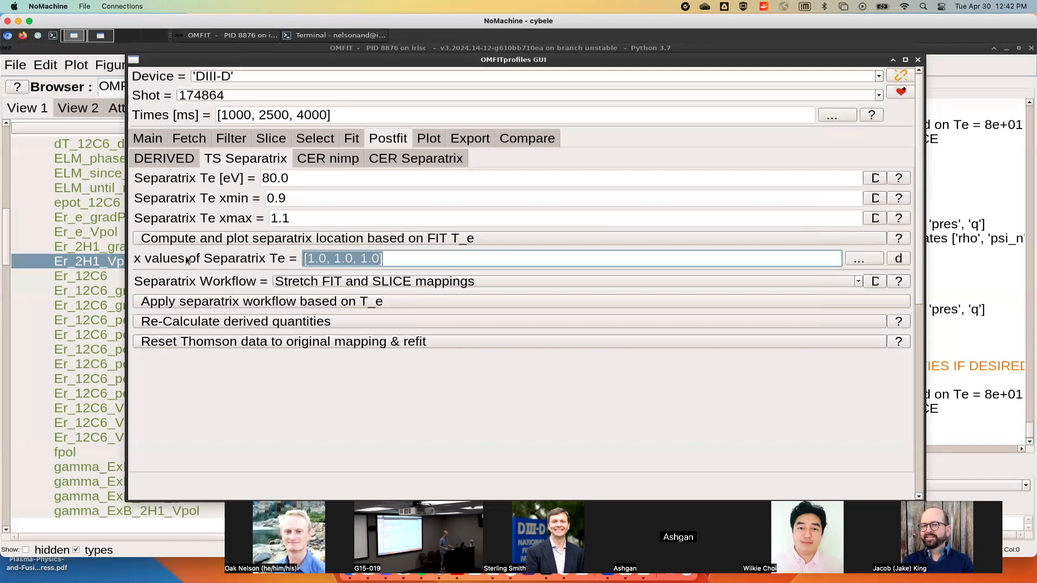
Examine the CER impurity density settings and compare the CER separatrix options with the Thomson separatrix options
{"action": "left_click", "coordinate": [334, 159]}
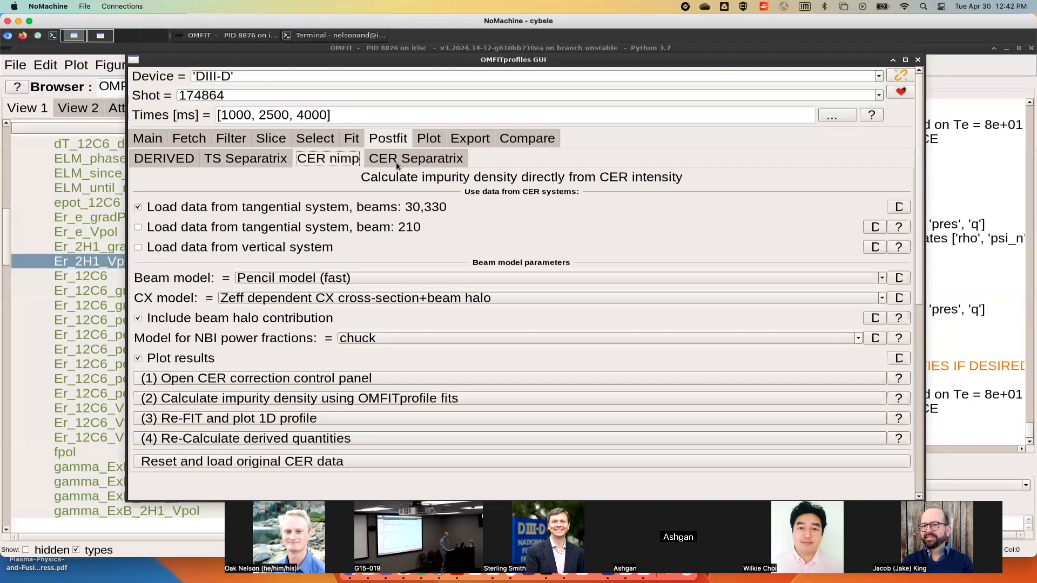
{"action": "left_click", "coordinate": [412, 162]}
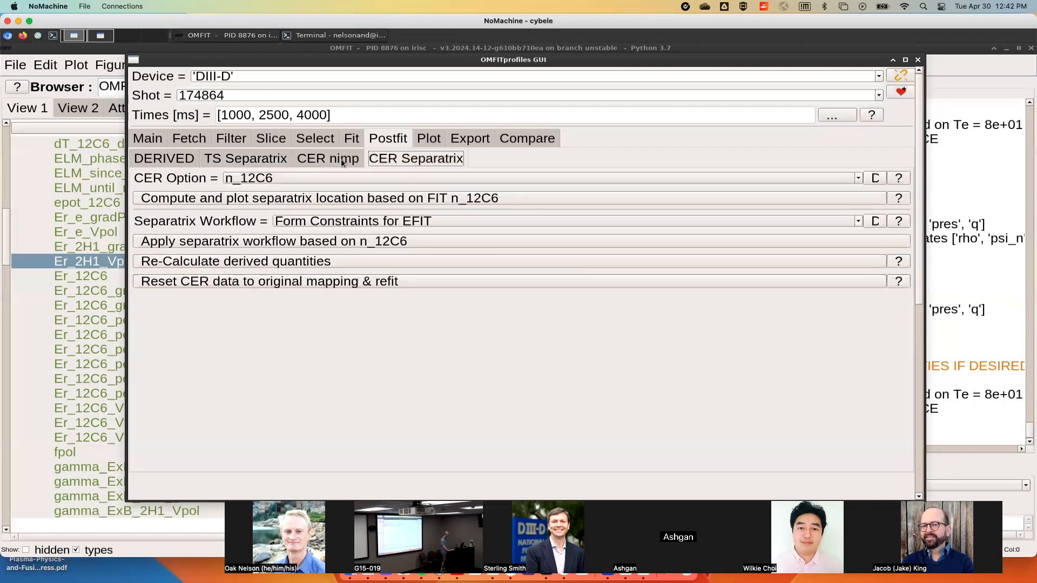
{"action": "left_click", "coordinate": [341, 160]}
{"action": "left_click", "coordinate": [400, 161]}
{"action": "left_click", "coordinate": [344, 160]}
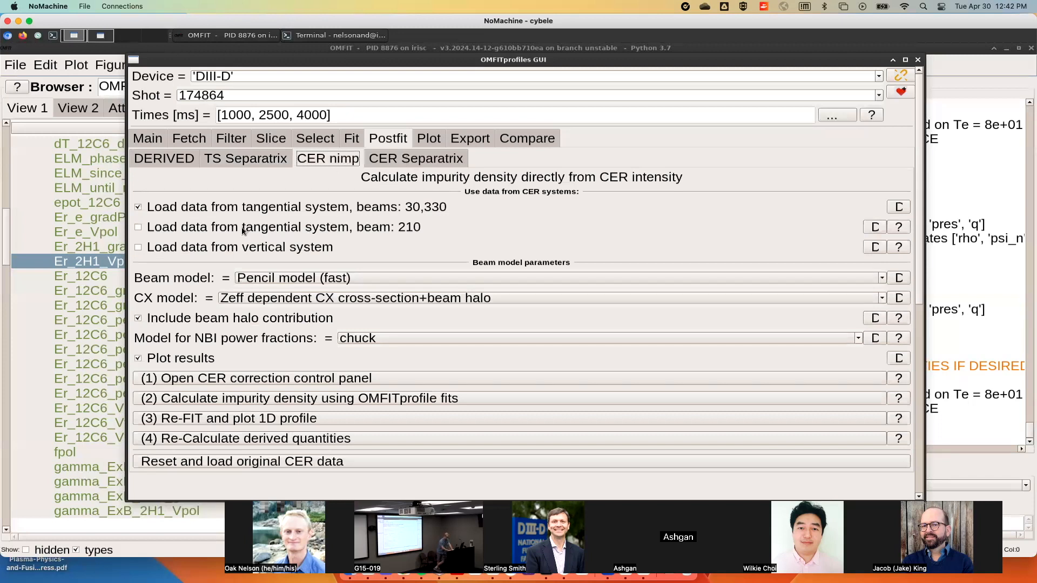
{"action": "left_click", "coordinate": [406, 160]}
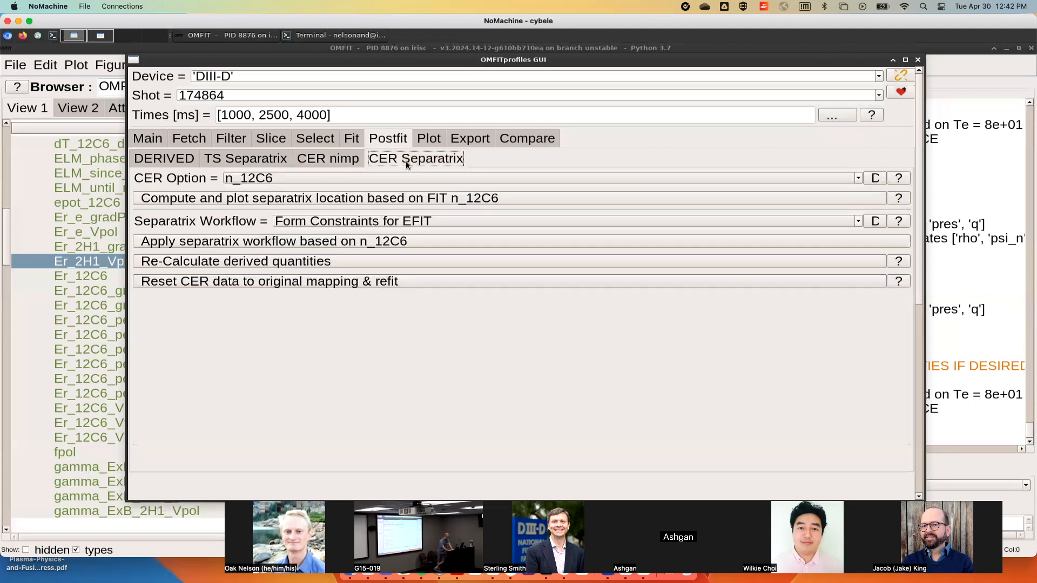
{"action": "left_click", "coordinate": [255, 162]}
{"action": "left_click", "coordinate": [435, 161]}
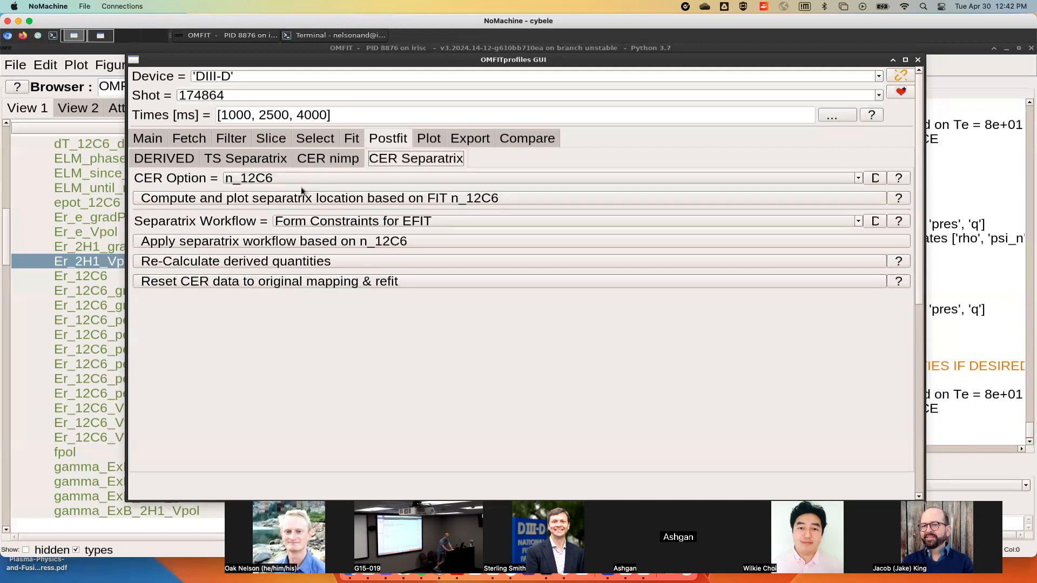
Compute and plot the separatrix location with the CER Option n_12C6, close the figure, and mark the resulting separatrix x values
{"action": "left_click", "coordinate": [302, 177]}
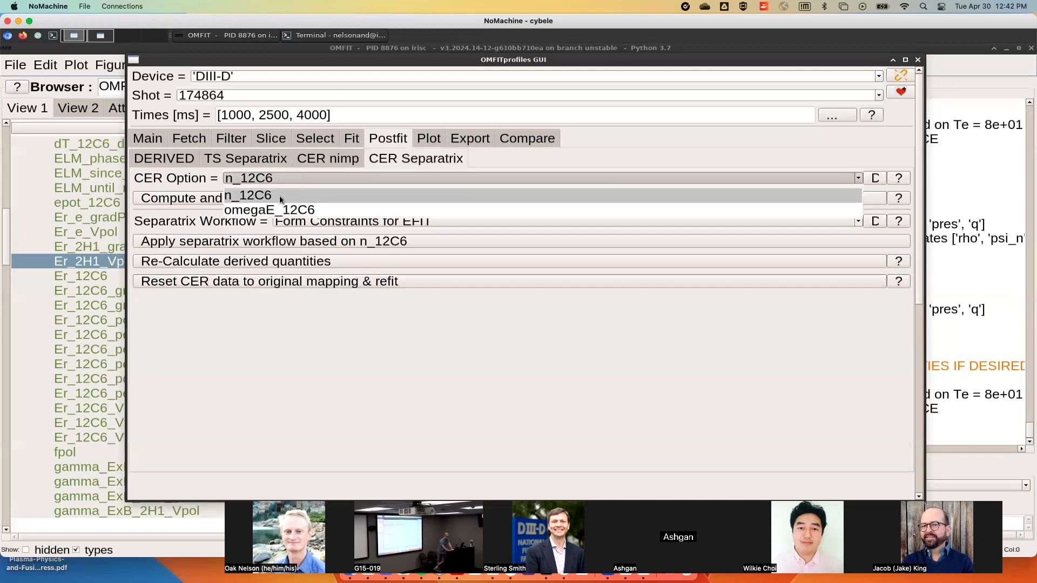
{"action": "left_click", "coordinate": [280, 195]}
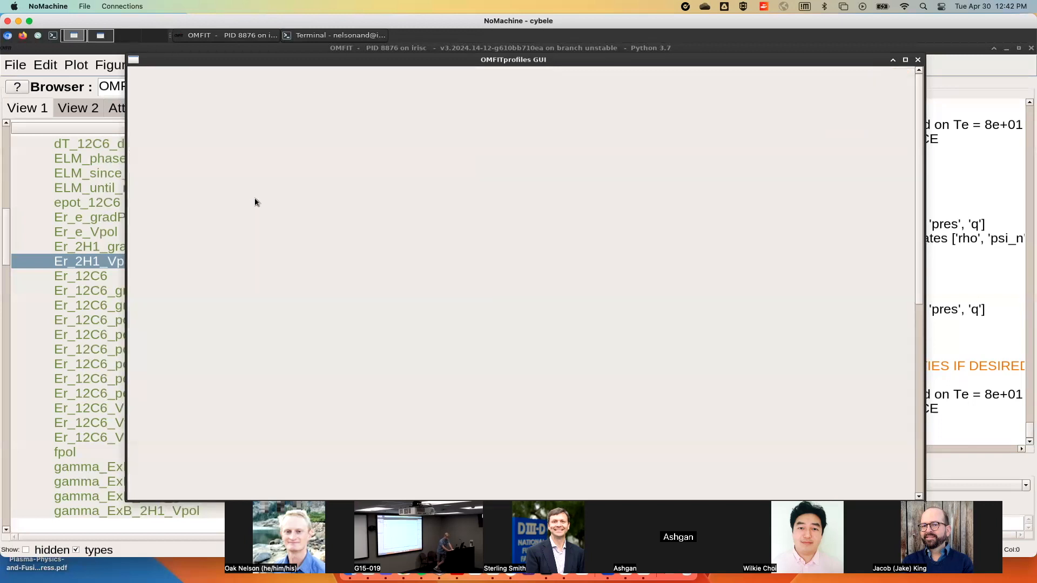
{"action": "left_click", "coordinate": [252, 199]}
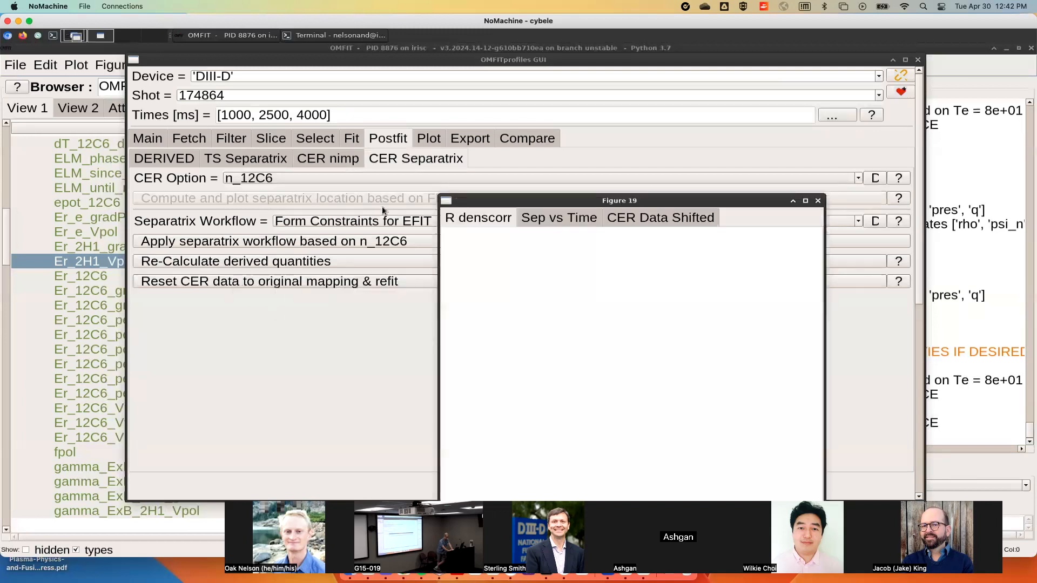
{"action": "left_click_drag", "start_coordinate": [642, 198], "coordinate": [644, 129]}
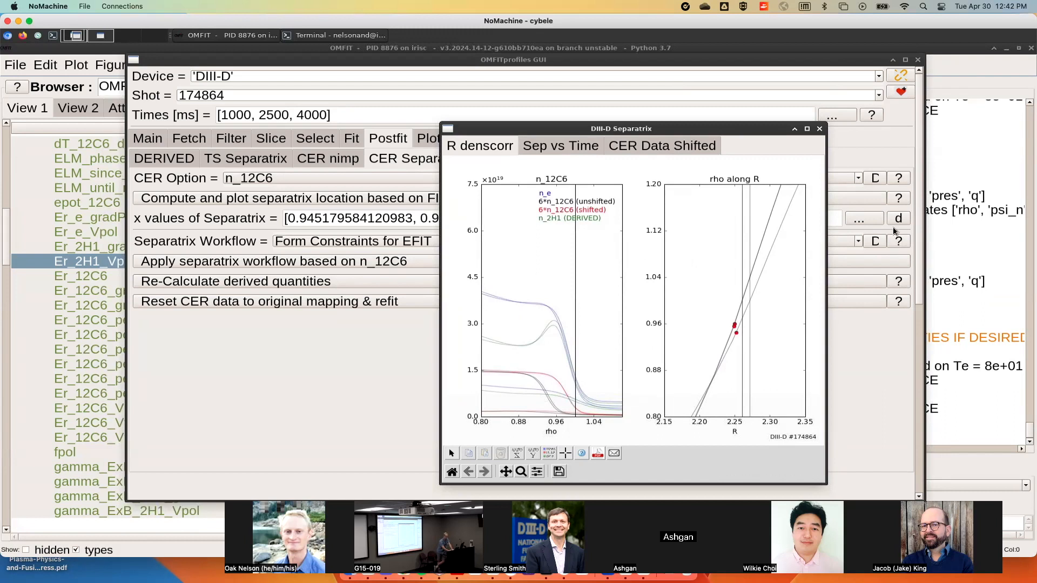
{"action": "left_click", "coordinate": [819, 130]}
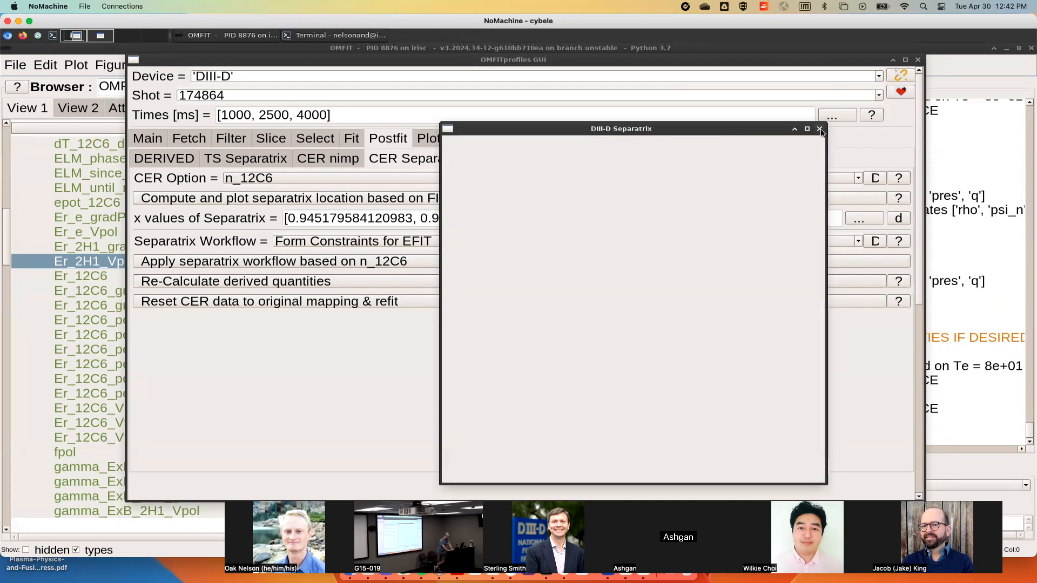
{"action": "left_click", "coordinate": [310, 218]}
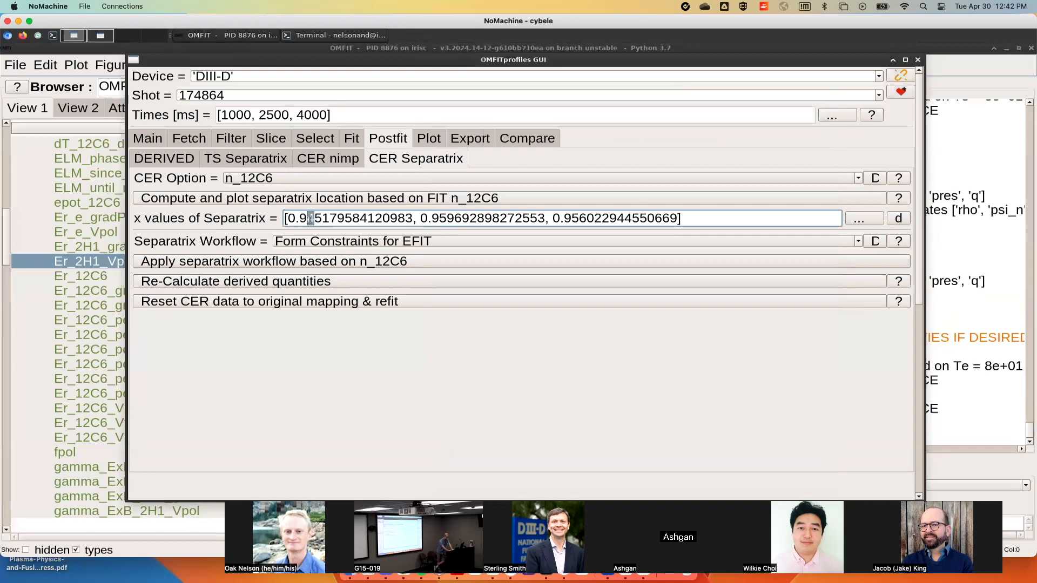
Switch the CER Option to omegaE_12C6, compute and plot the separatrix location, close the figure, and highlight the omegaE x values
{"action": "left_click", "coordinate": [346, 177]}
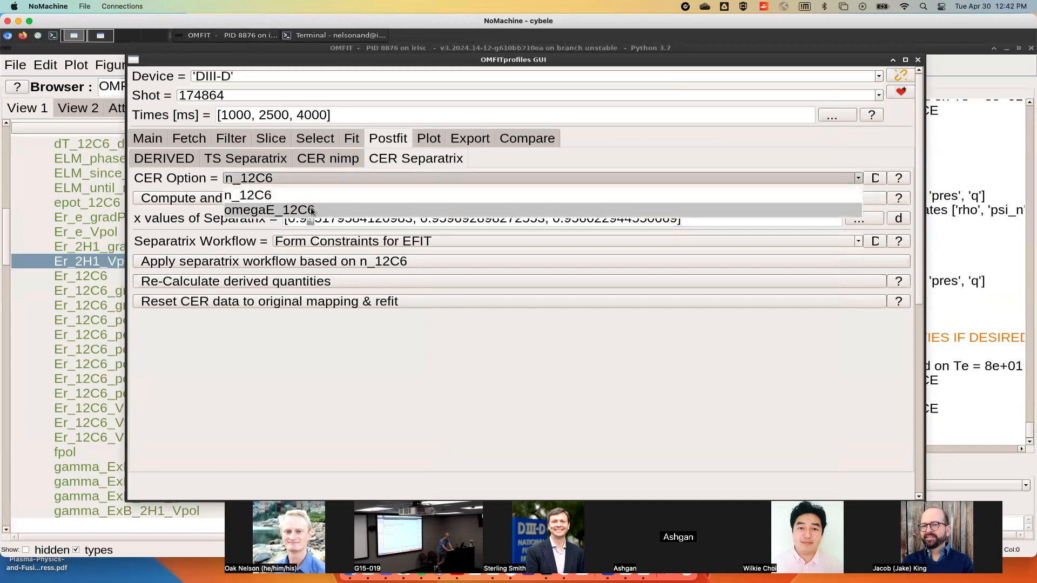
{"action": "left_click", "coordinate": [311, 208]}
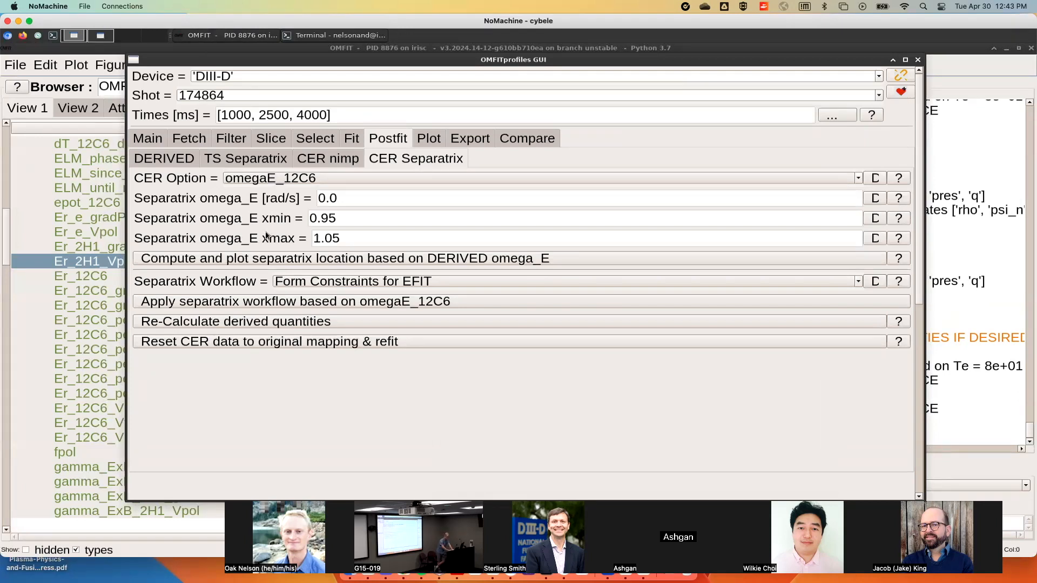
{"action": "left_click", "coordinate": [258, 264]}
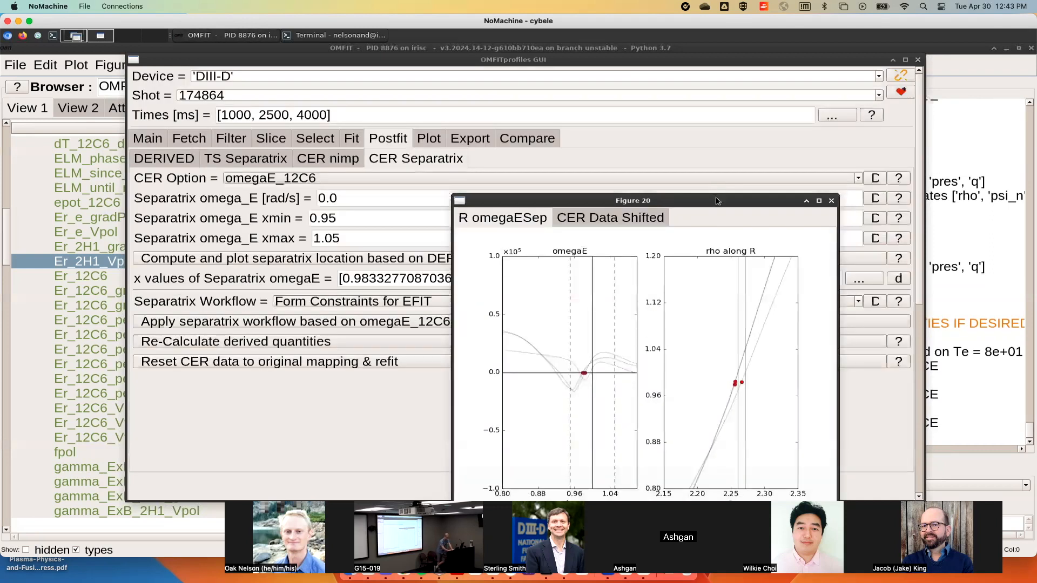
{"action": "left_click_drag", "start_coordinate": [715, 199], "coordinate": [695, 139]}
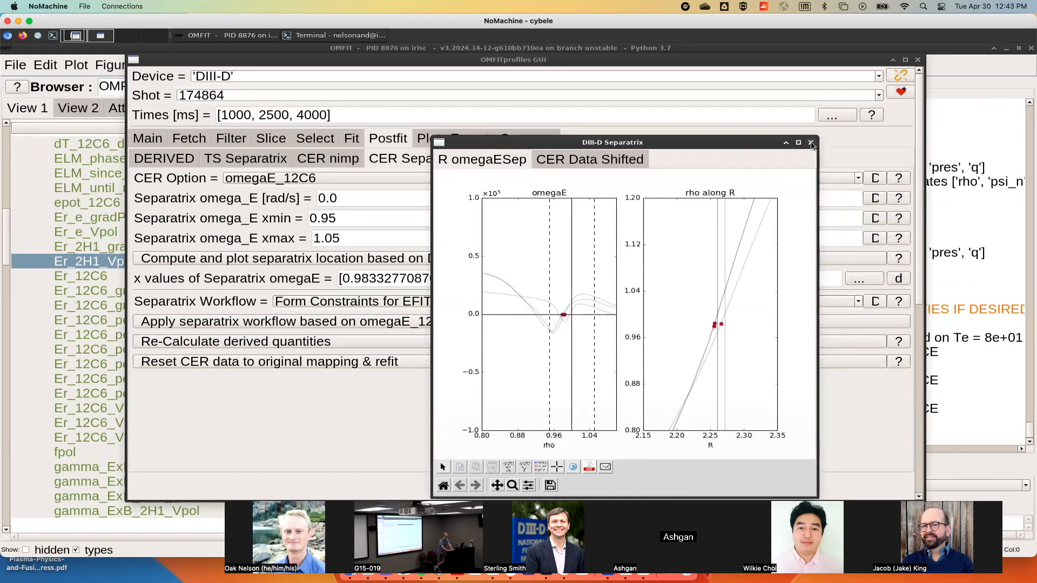
{"action": "left_click", "coordinate": [811, 143]}
{"action": "left_click_drag", "start_coordinate": [361, 280], "coordinate": [374, 281]}
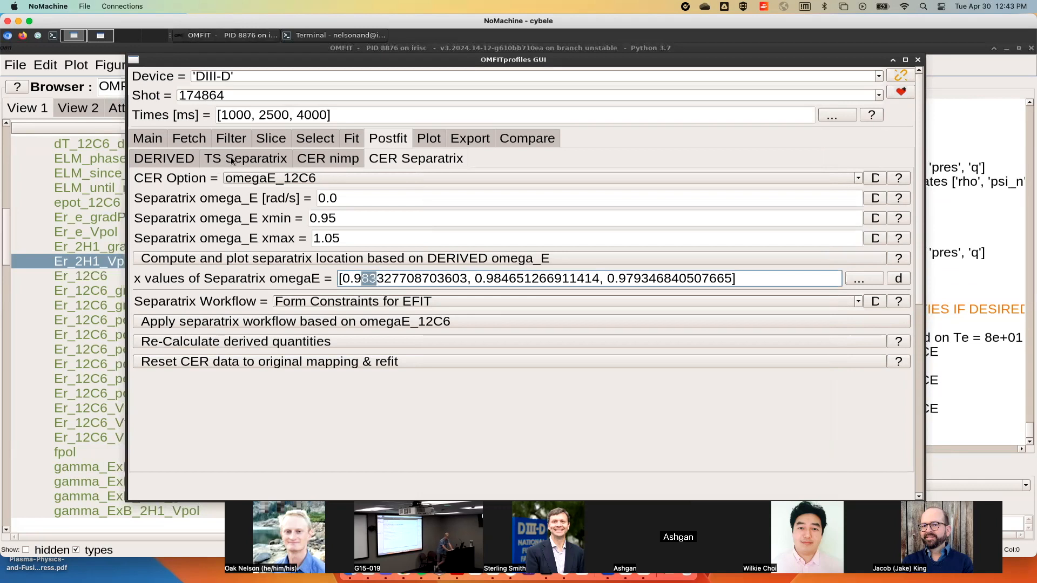
{"action": "left_click", "coordinate": [164, 158]}
{"action": "left_click", "coordinate": [416, 158]}
{"action": "left_click", "coordinate": [393, 145]}
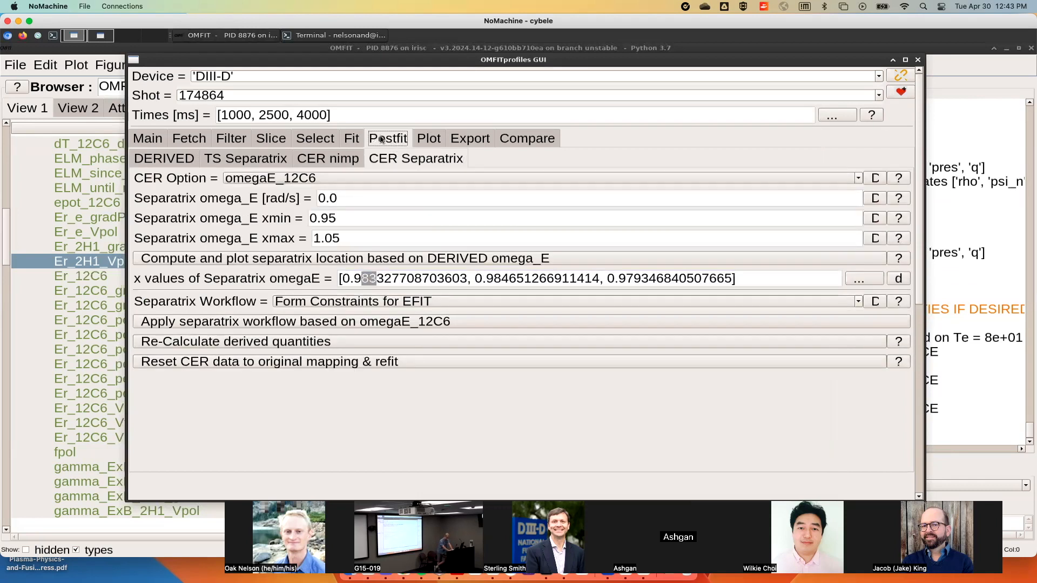
{"action": "left_click", "coordinate": [349, 139]}
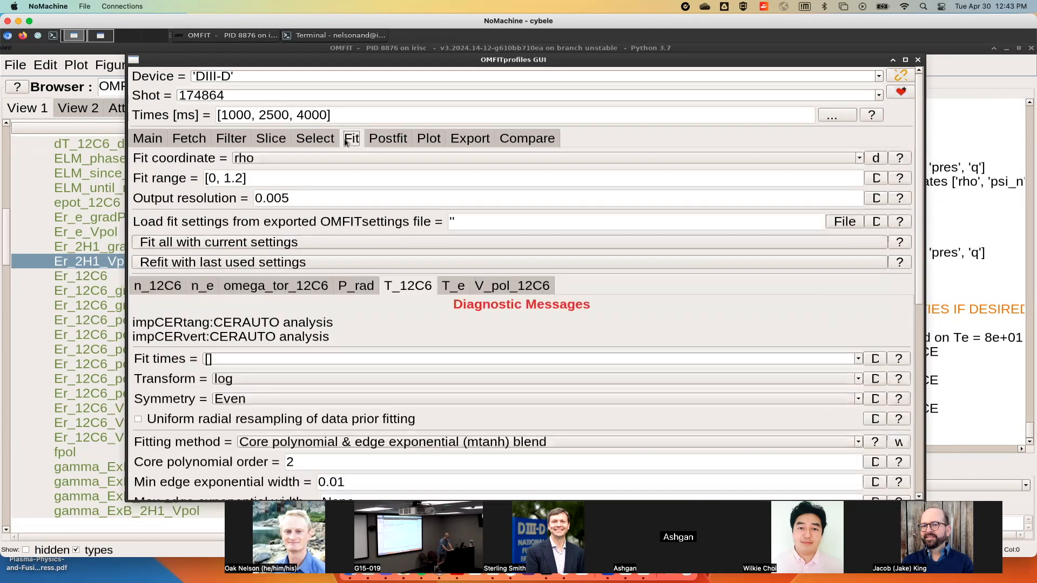
{"action": "left_click", "coordinate": [327, 140]}
{"action": "left_click", "coordinate": [387, 141]}
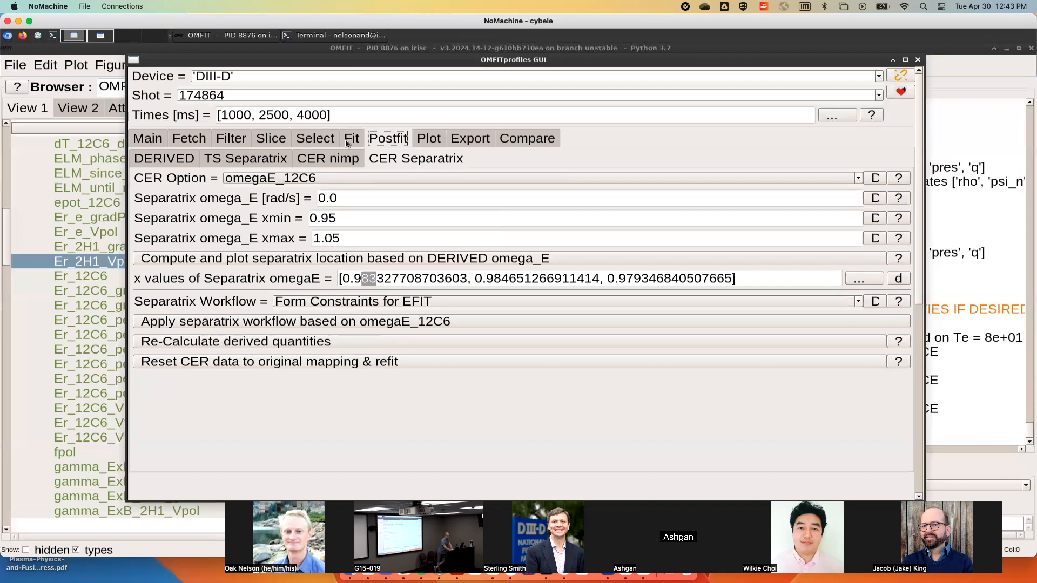
Return to the TS Separatrix settings, move the OMFITprofiles GUI aside, and enlarge the command box area below the console
{"action": "left_click", "coordinate": [265, 162]}
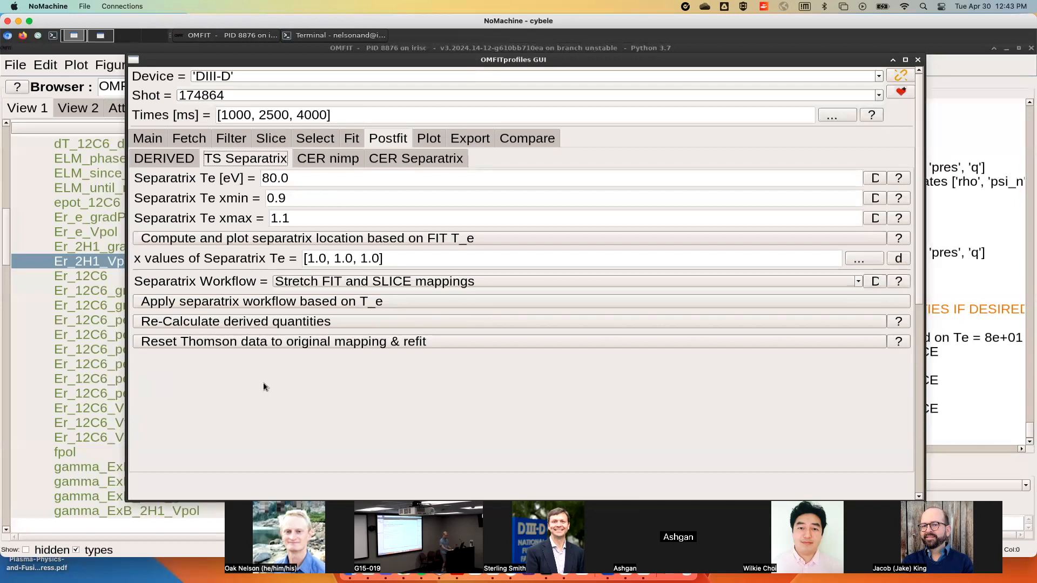
{"action": "left_click_drag", "start_coordinate": [749, 64], "coordinate": [681, 60]}
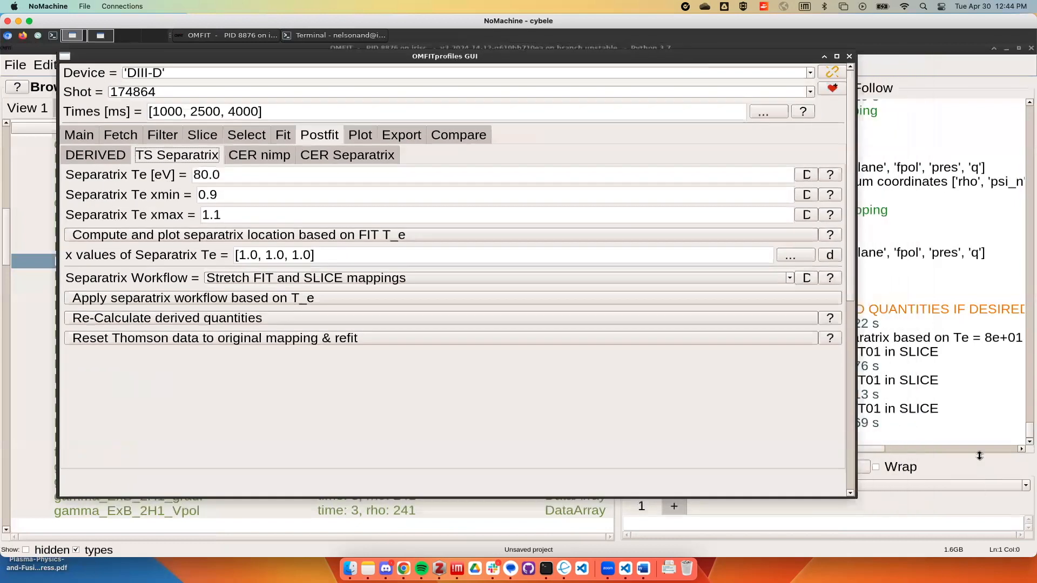
{"action": "left_click_drag", "start_coordinate": [978, 453], "coordinate": [976, 244]}
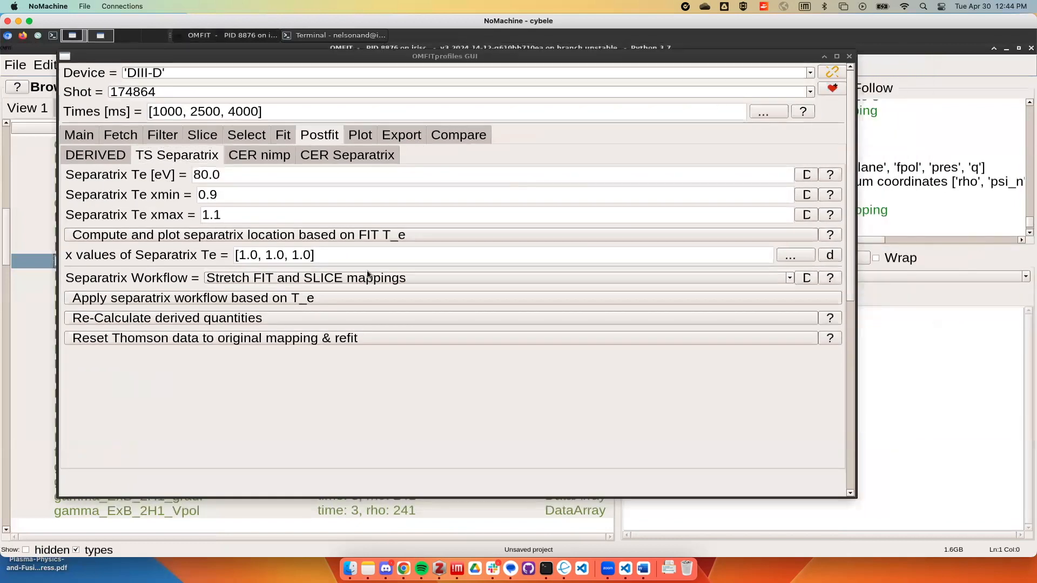
Refit T_e with the Radial Basis Functions method, plot it in 1D, and close the figure
{"action": "left_click", "coordinate": [283, 135]}
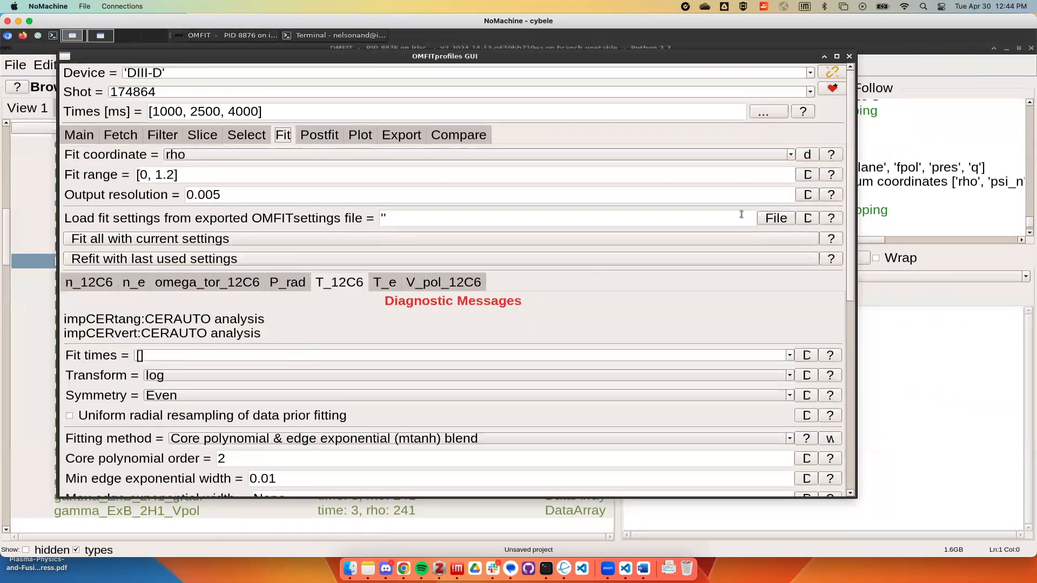
{"action": "scroll", "coordinate": [841, 264], "scroll_direction": "down", "scroll_amount": 5}
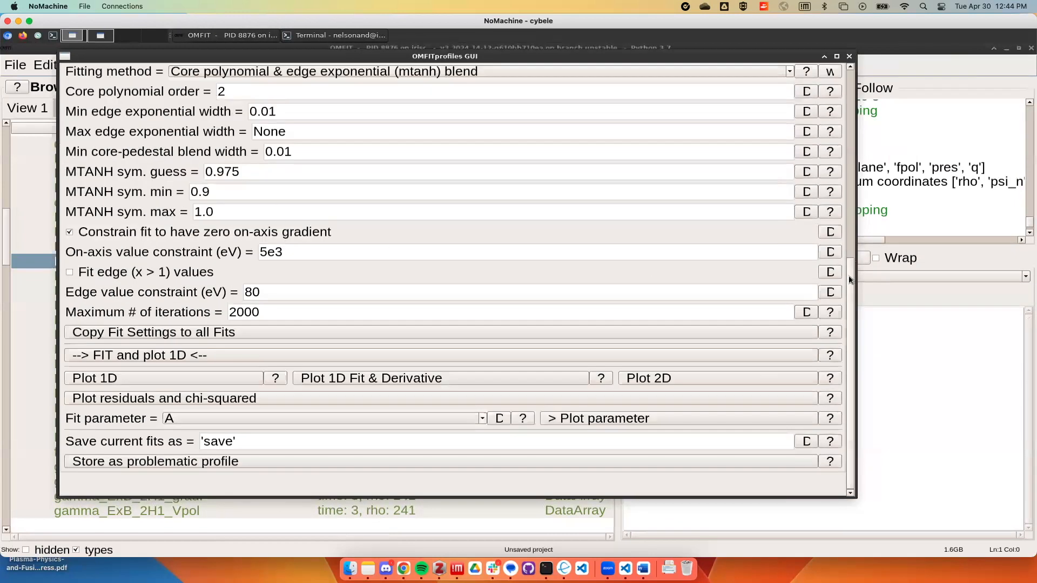
{"action": "scroll", "coordinate": [848, 216], "scroll_direction": "up", "scroll_amount": 5}
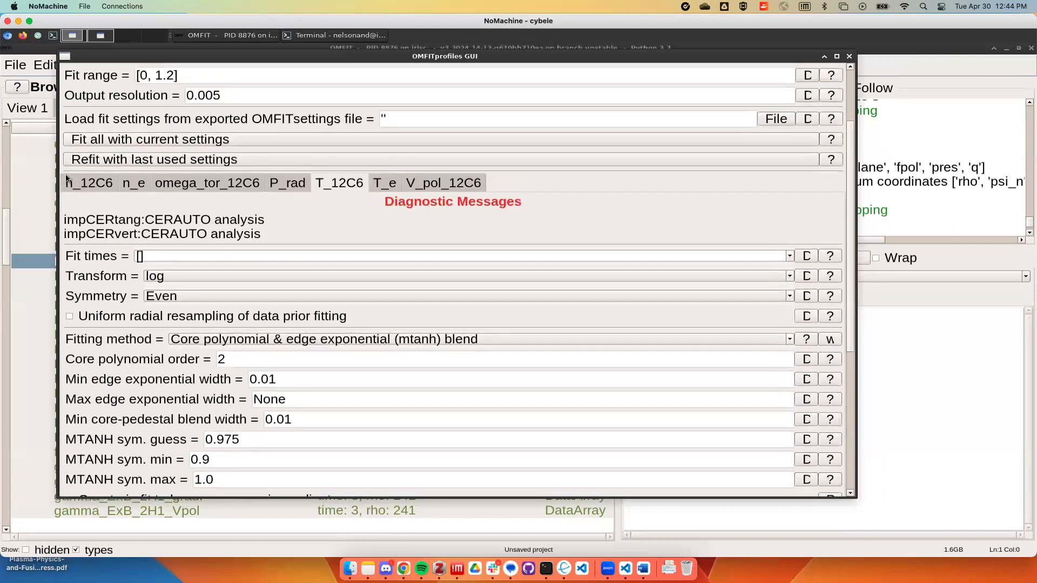
{"action": "left_click", "coordinate": [386, 187]}
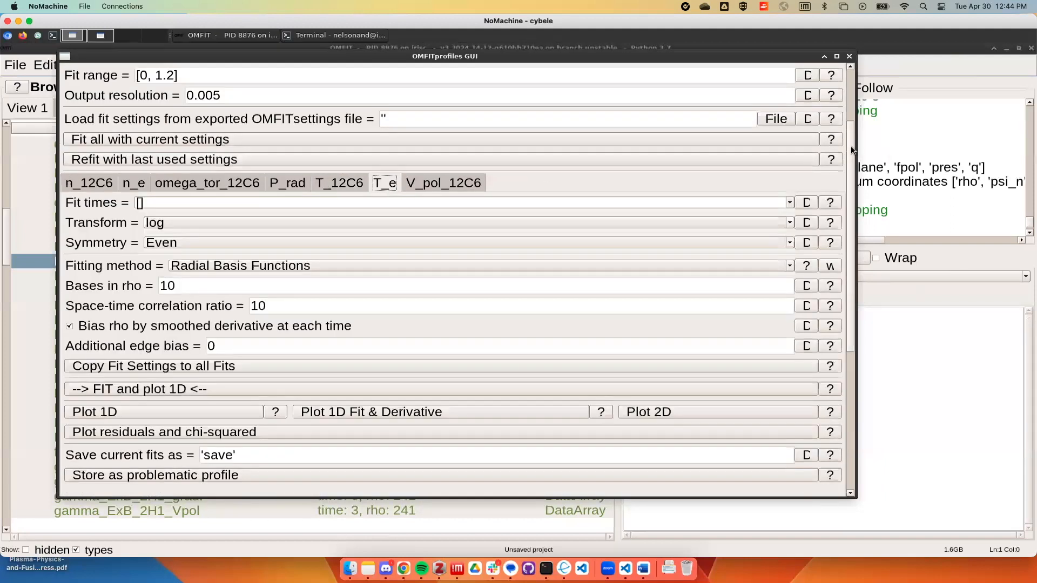
{"action": "scroll", "coordinate": [851, 150], "scroll_direction": "down", "scroll_amount": 5}
{"action": "left_click", "coordinate": [281, 121]}
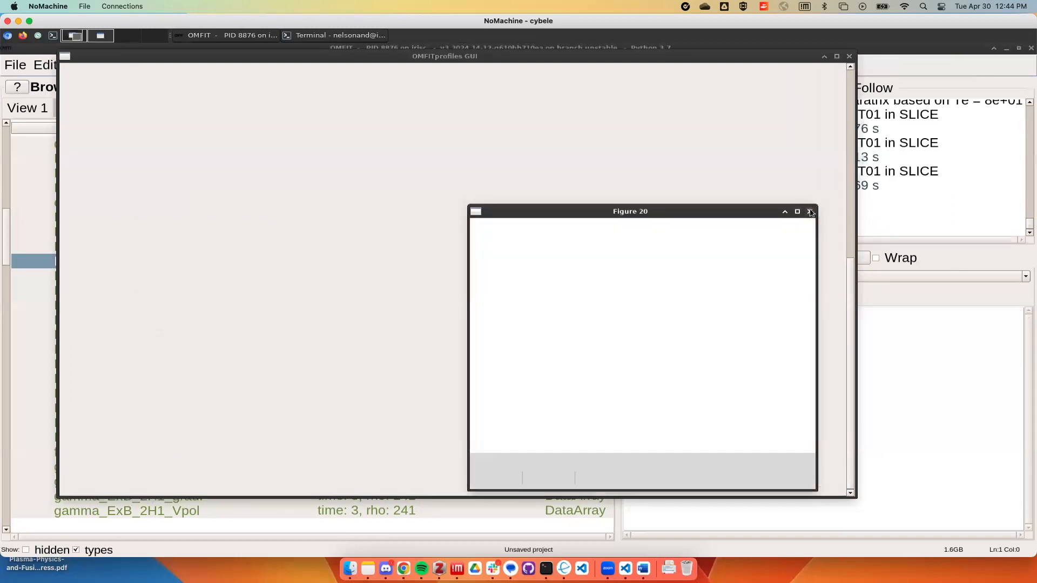
{"action": "left_click", "coordinate": [811, 214]}
Compute and plot the Thomson separatrix location from the new T_e fit, close the figure, and highlight entries in the Times list
{"action": "left_click_drag", "start_coordinate": [844, 278], "coordinate": [850, 80]}
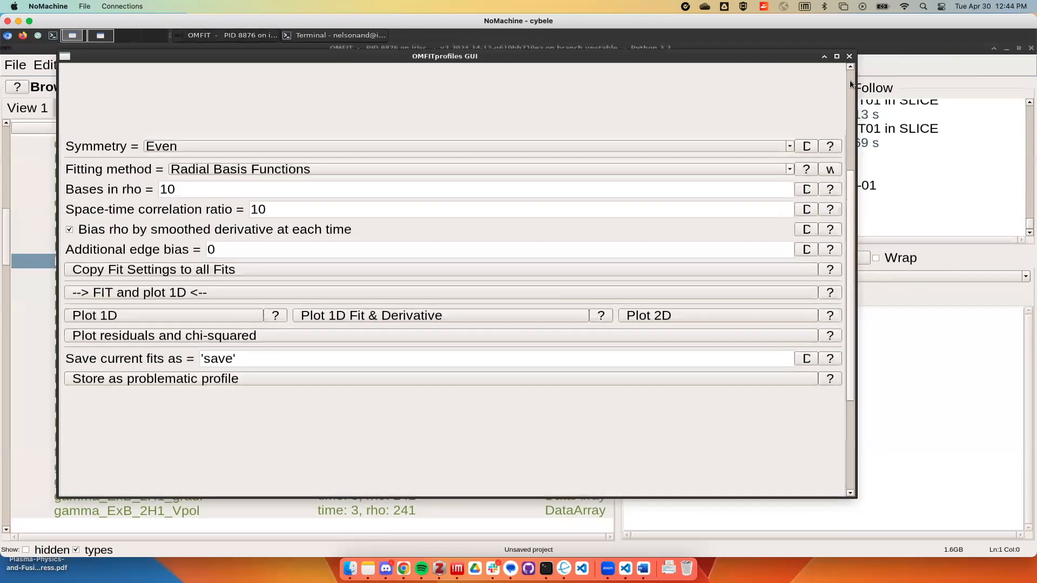
{"action": "left_click", "coordinate": [319, 135]}
{"action": "left_click", "coordinate": [242, 235]}
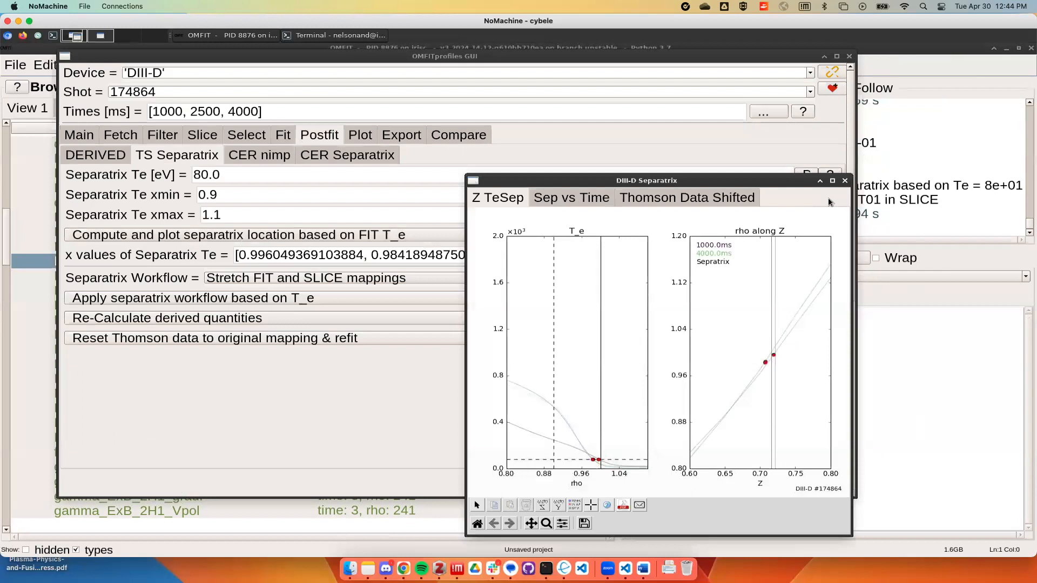
{"action": "left_click", "coordinate": [846, 181]}
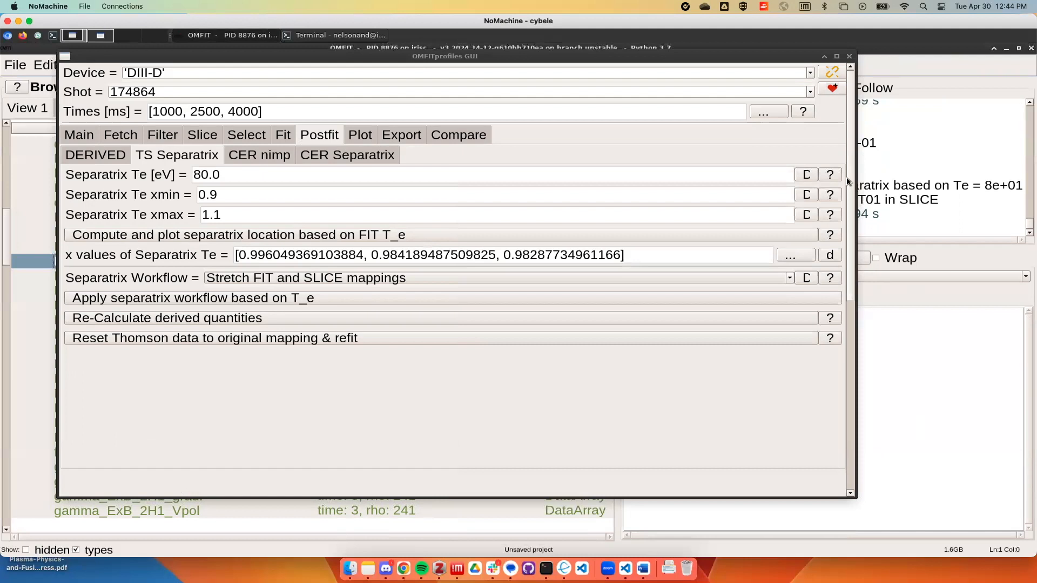
{"action": "left_click", "coordinate": [186, 112]}
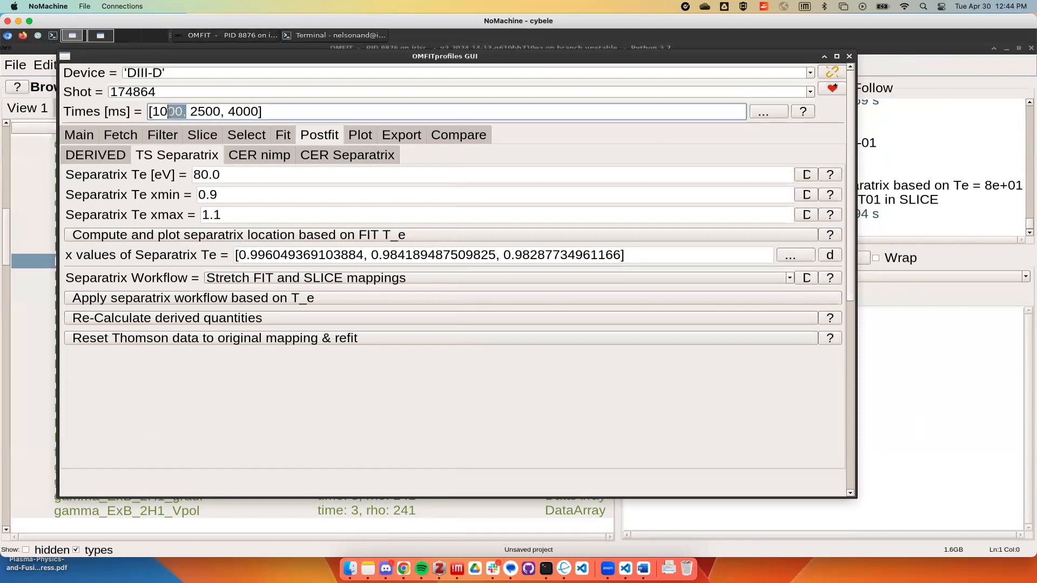
{"action": "left_click_drag", "start_coordinate": [190, 112], "coordinate": [242, 115]}
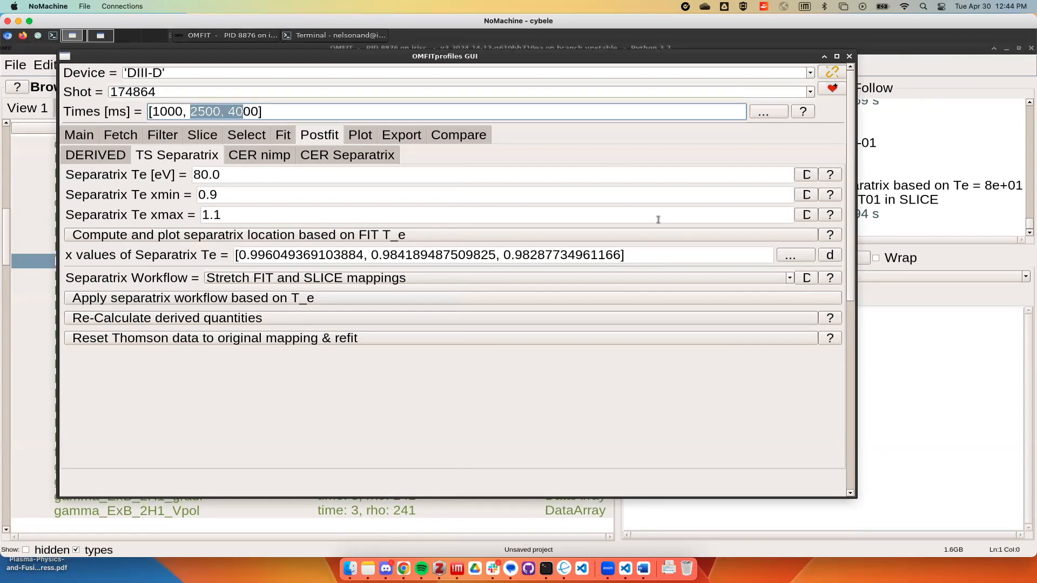
Print the tree path of the Separatrix Te x values, roll up the GUI, and select the path in the widened console
{"action": "left_click", "coordinate": [646, 252]}
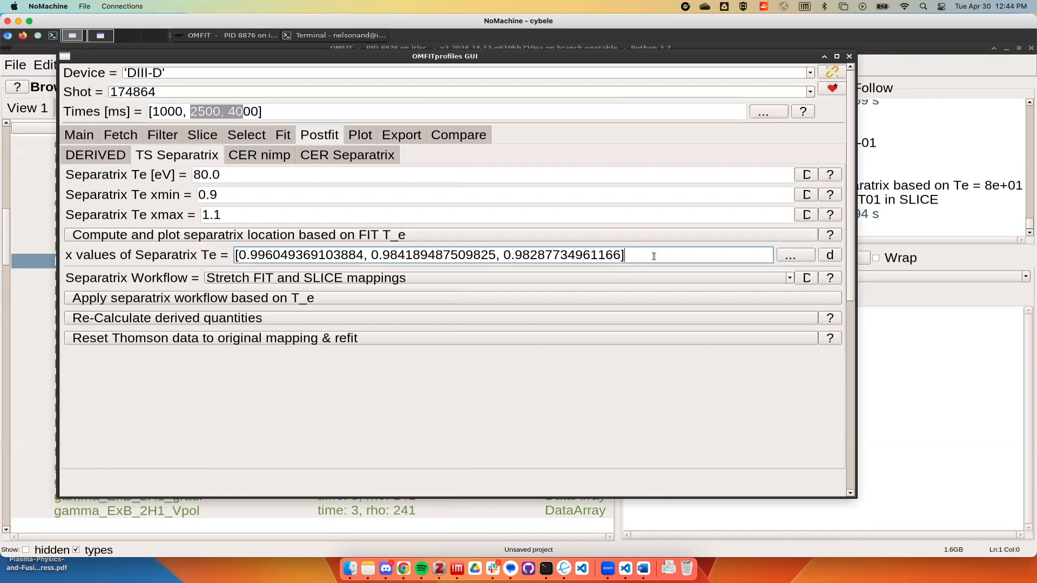
{"action": "key", "text": "Return"}
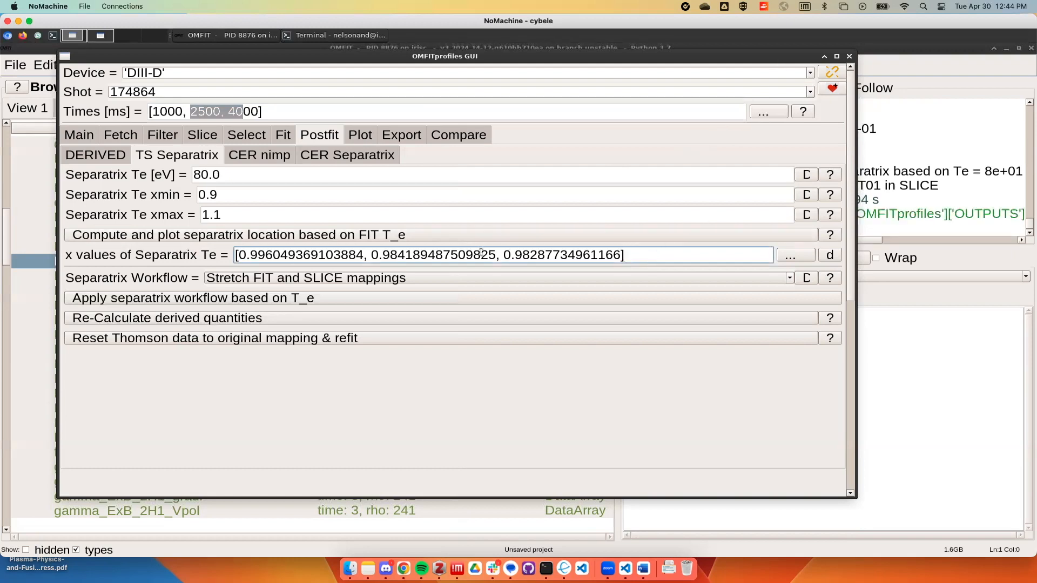
{"action": "left_click", "coordinate": [443, 255]}
{"action": "left_click", "coordinate": [824, 56]}
{"action": "left_click_drag", "start_coordinate": [617, 191], "coordinate": [289, 204]}
{"action": "left_click_drag", "start_coordinate": [933, 211], "coordinate": [479, 214]}
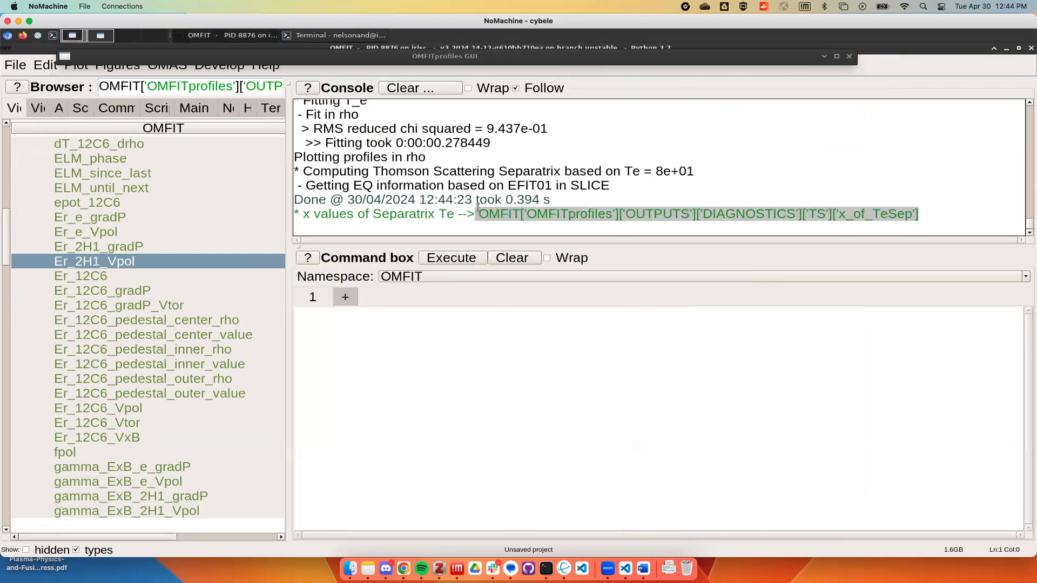
Print the array stored in OMFIT['OMFITprofiles']['OUTPUTS']['DIAGNOSTICS']['TS']['x_of_TeSep'] from the command box
{"action": "left_click", "coordinate": [424, 365]}
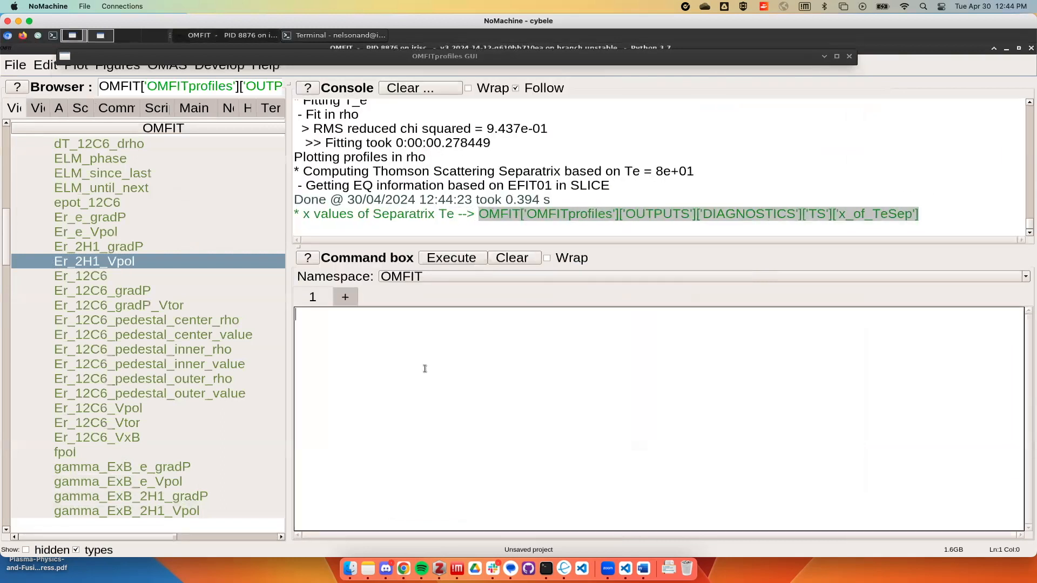
{"action": "type", "text": "OMFIT['OMFITprofiles']['OUTPUTS']['DIAGNOSTICS']['TS']['x_of_TeSep']"}
{"action": "left_click", "coordinate": [297, 316]}
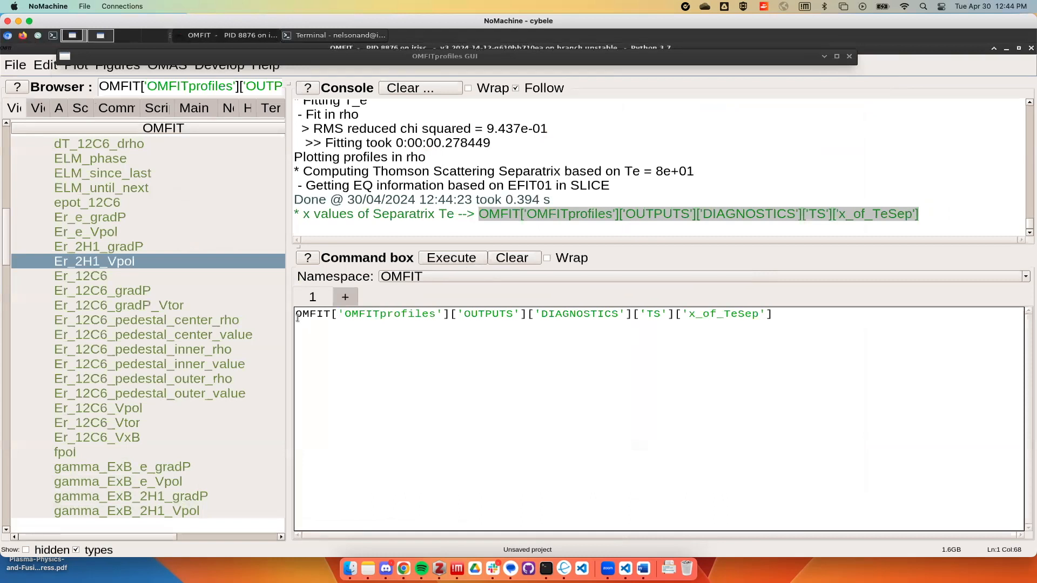
{"action": "type", "text": "p"}
{"action": "left_click", "coordinate": [907, 326]}
{"action": "type", "text": ")"}
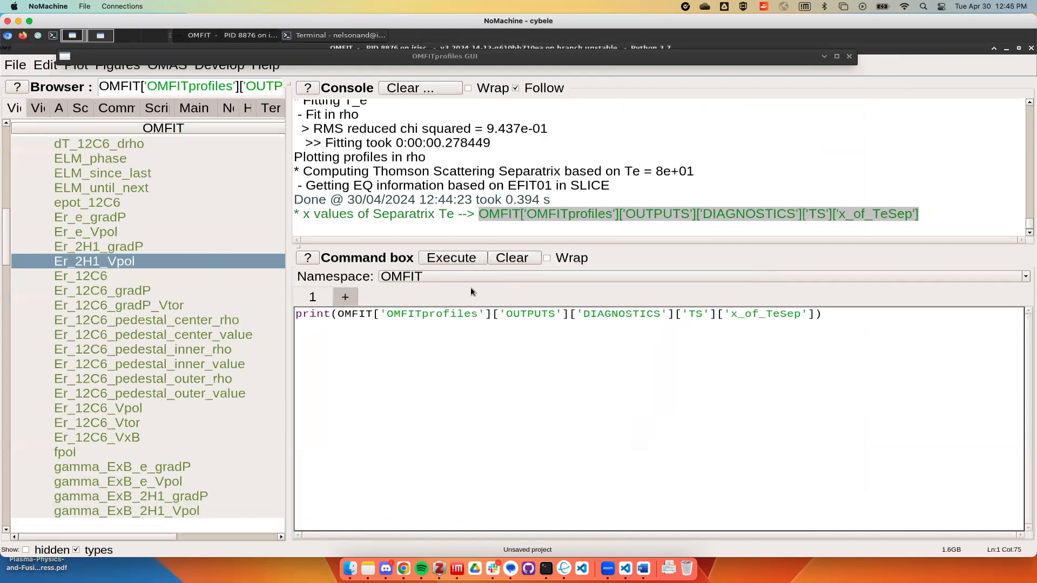
{"action": "left_click", "coordinate": [441, 262]}
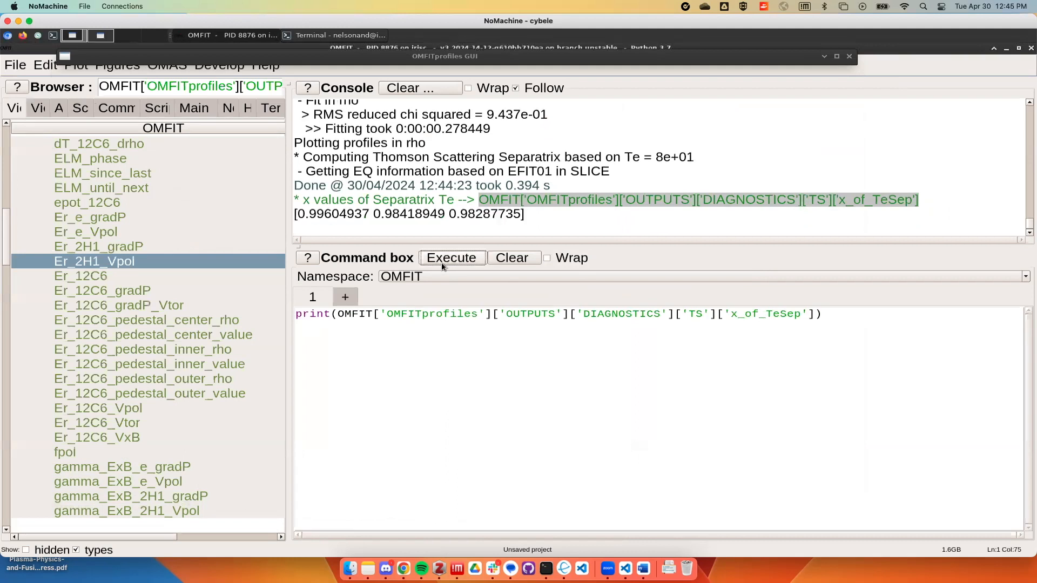
Replace the print with code storing a deep copy of x_of_TeSep as orig and its mean as avg = np.average(orig)
{"action": "left_click_drag", "start_coordinate": [338, 314], "coordinate": [287, 318]}
{"action": "type", "text": "orig = copy.deepcopy("}
{"action": "left_click", "coordinate": [975, 316]}
{"action": "key", "text": "Return"}
{"action": "key", "text": "Return"}
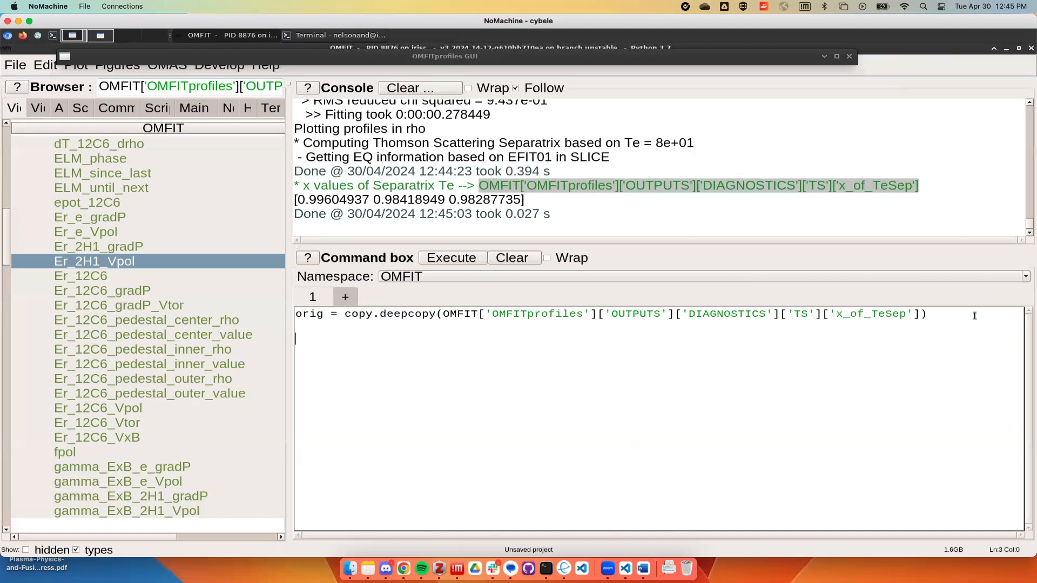
{"action": "type", "text": "avg = np.average"}
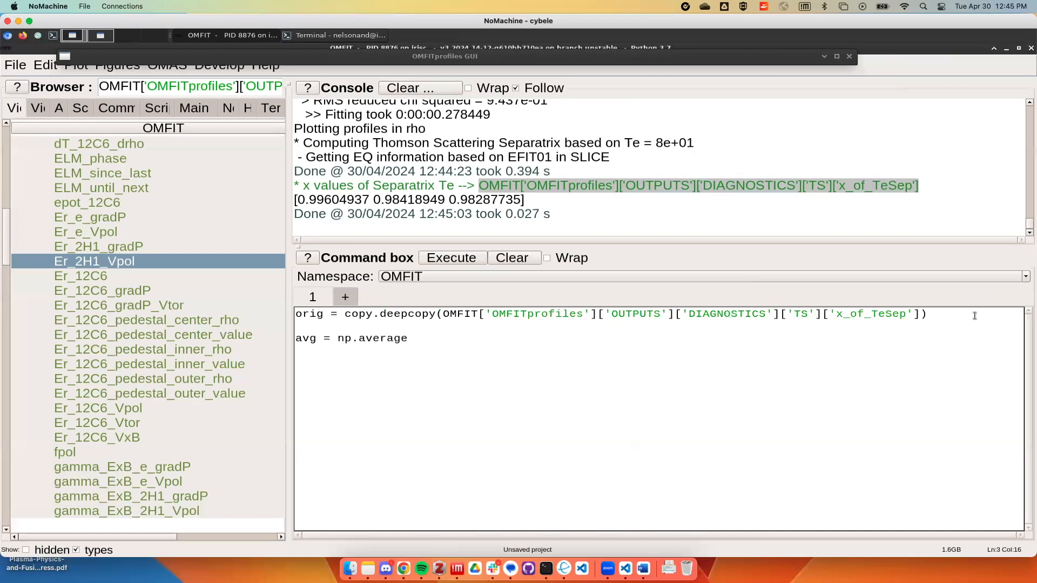
{"action": "type", "text": "(orig)"}
{"action": "key", "text": "Return"}
{"action": "key", "text": "Return"}
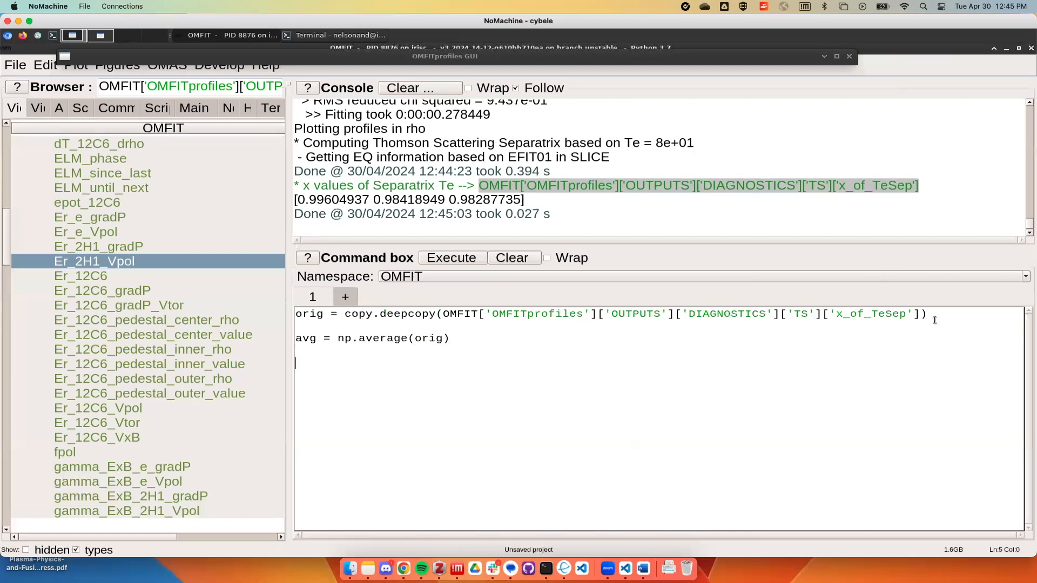
Add a line assigning np.array([avg]*3) to the TS x_of_TeSep tree entry, and execute the script
{"action": "left_click_drag", "start_coordinate": [921, 315], "coordinate": [440, 315]}
{"action": "key", "text": "ctrl+c"}
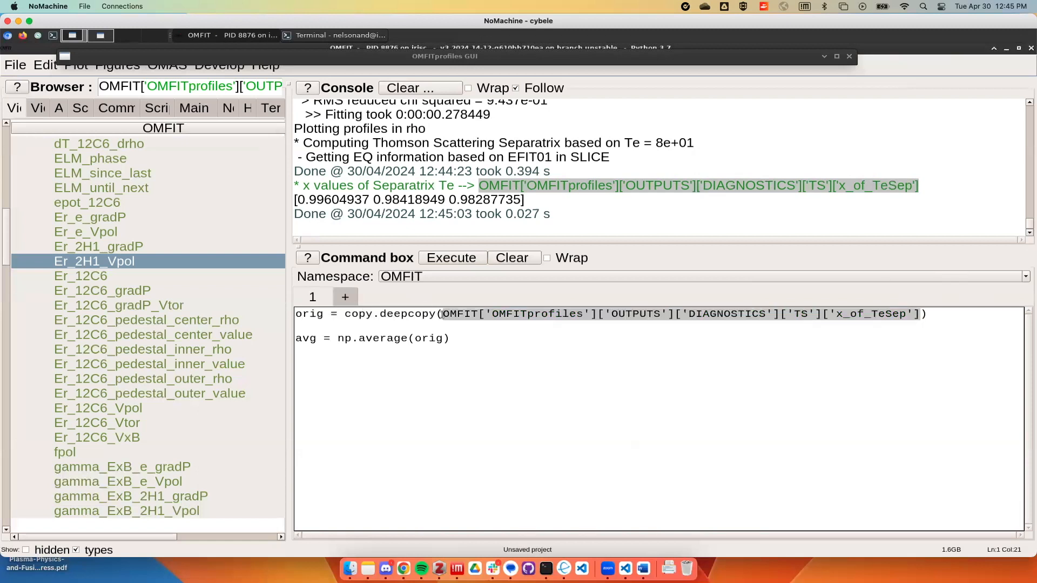
{"action": "left_click", "coordinate": [406, 380]}
{"action": "key", "text": "ctrl+v"}
{"action": "type", "text": "="}
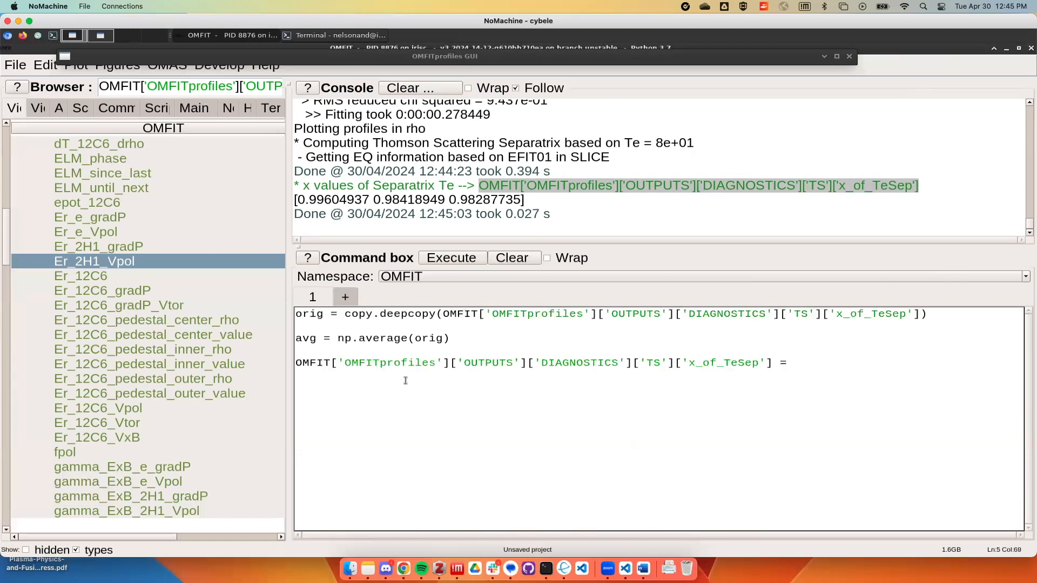
{"action": "type", "text": " np.array()"}
{"action": "type", "text": "[]"}
{"action": "type", "text": "avg"}
{"action": "type", "text": "*3"}
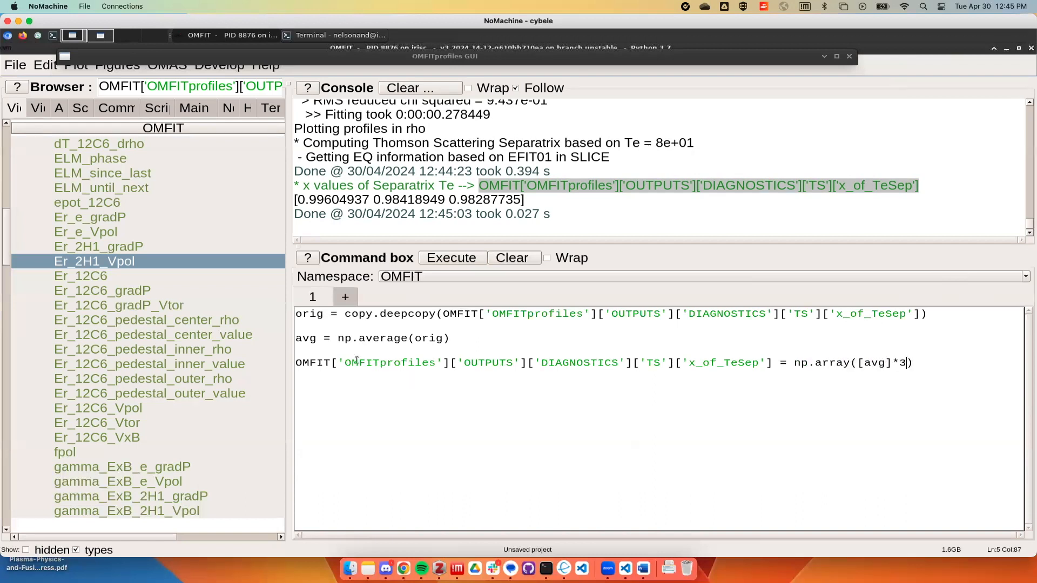
{"action": "left_click", "coordinate": [468, 261]}
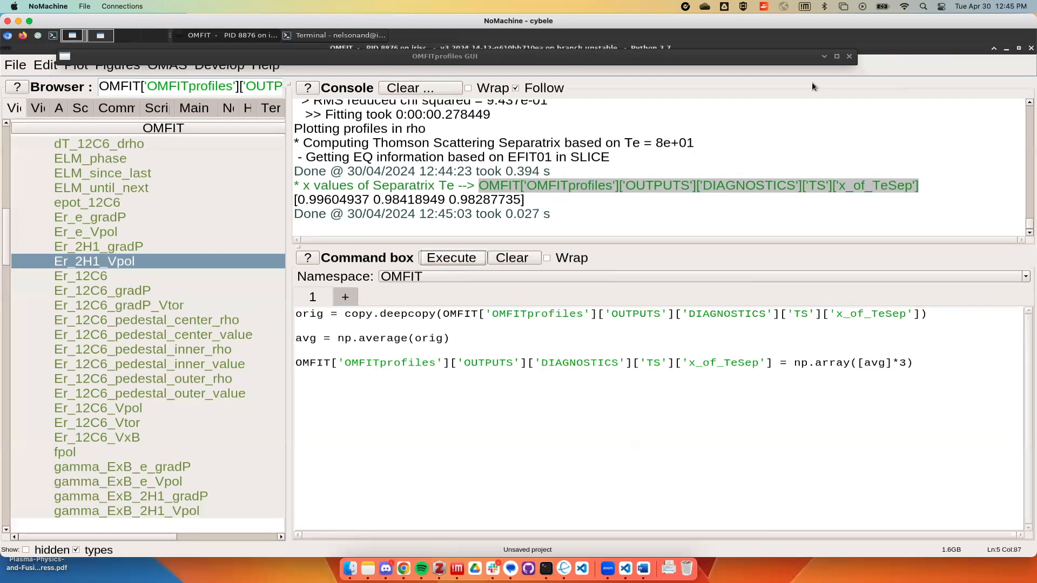
Unroll the OMFITprofiles GUI and highlight the x values of Separatrix Te for the three times
{"action": "left_click", "coordinate": [824, 57]}
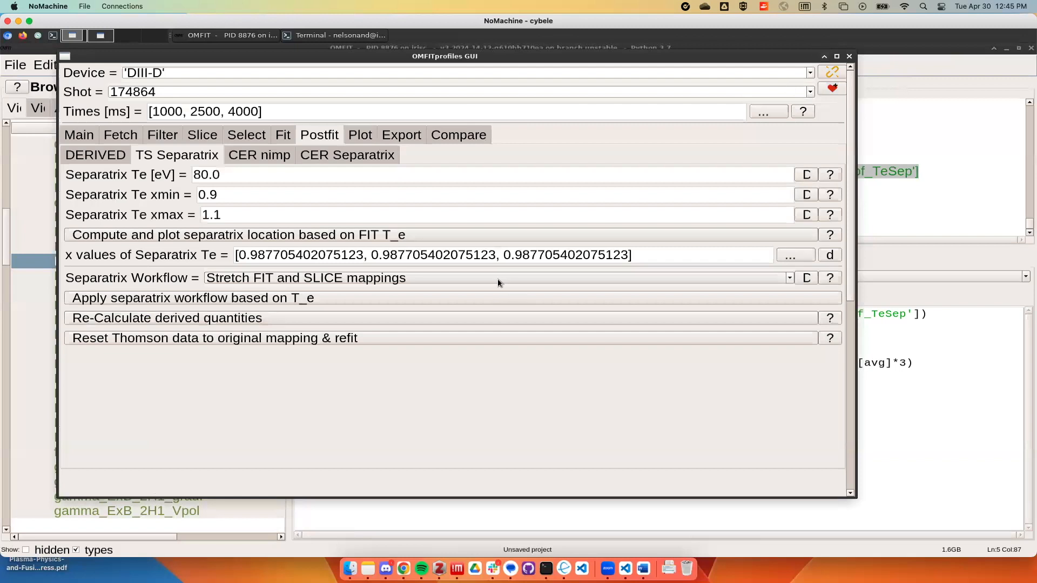
{"action": "left_click_drag", "start_coordinate": [249, 256], "coordinate": [282, 256]}
{"action": "left_click_drag", "start_coordinate": [380, 255], "coordinate": [413, 255]}
{"action": "left_click_drag", "start_coordinate": [544, 256], "coordinate": [516, 256]}
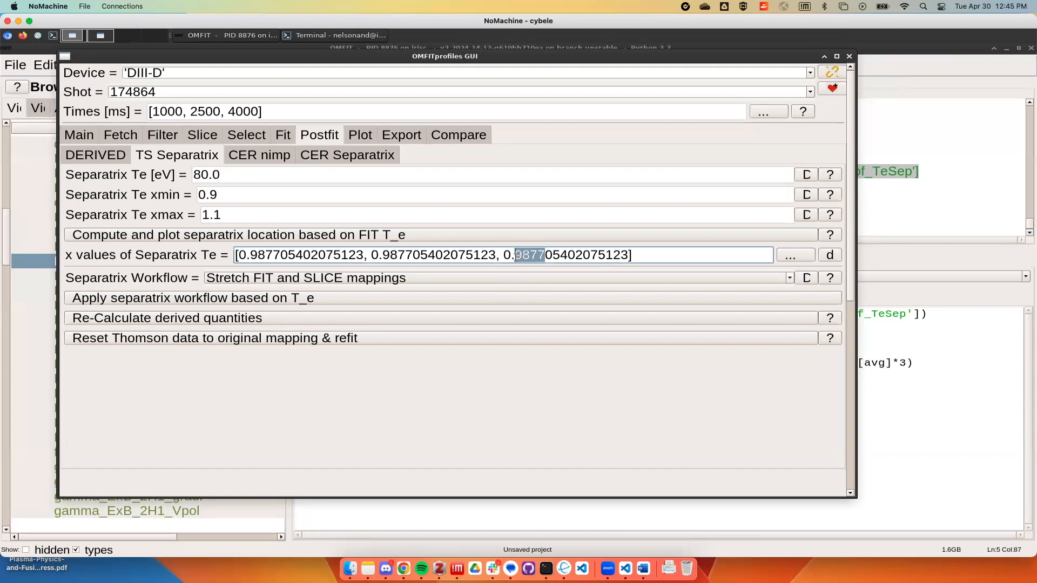
{"action": "triple_click", "coordinate": [645, 258]}
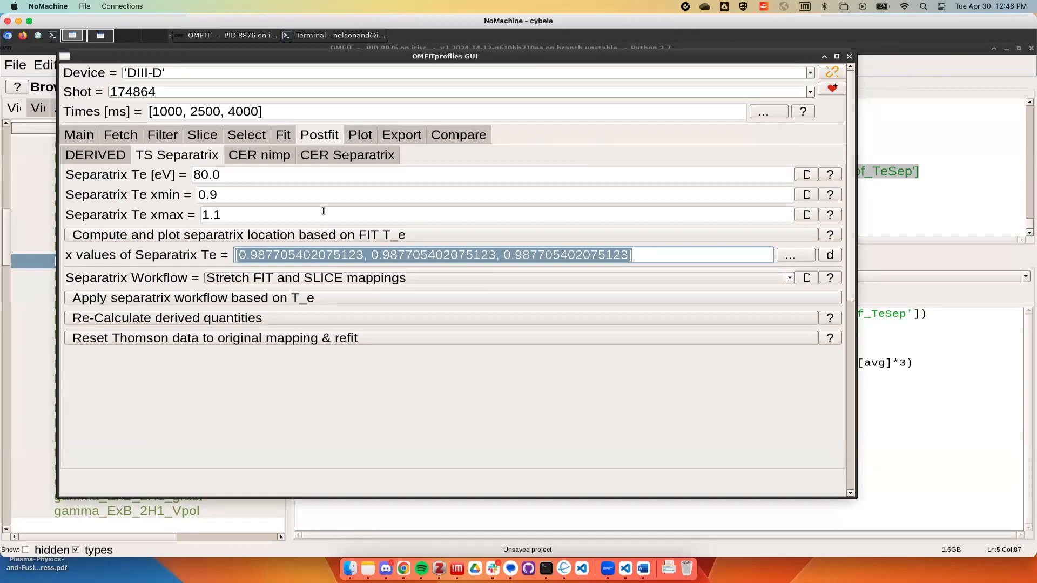
Set the T_e fitting method to GAProfiles Spline and review its knot and edge options
{"action": "left_click", "coordinate": [283, 135]}
{"action": "left_click", "coordinate": [246, 135]}
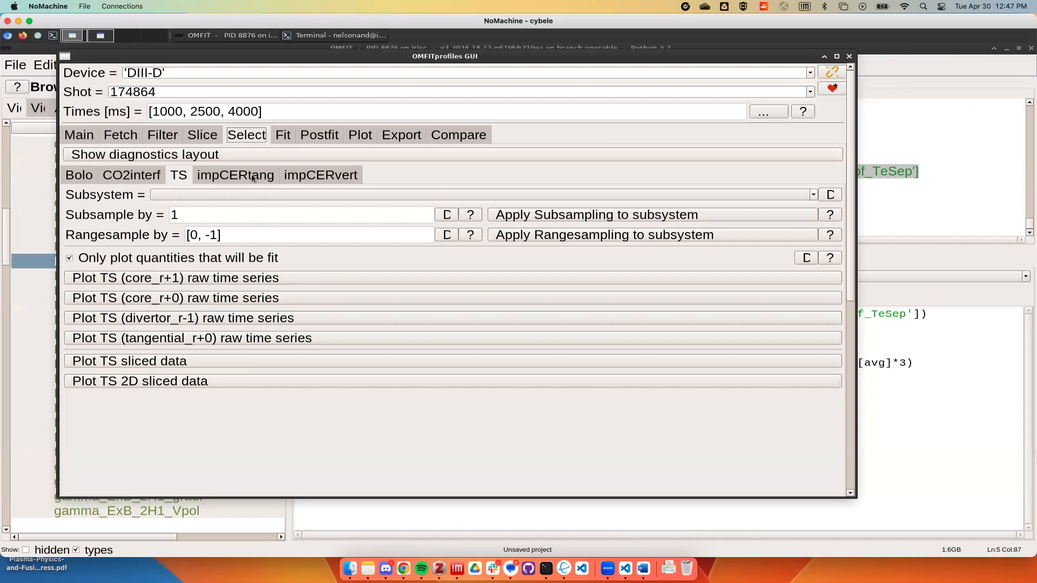
{"action": "left_click", "coordinate": [283, 135]}
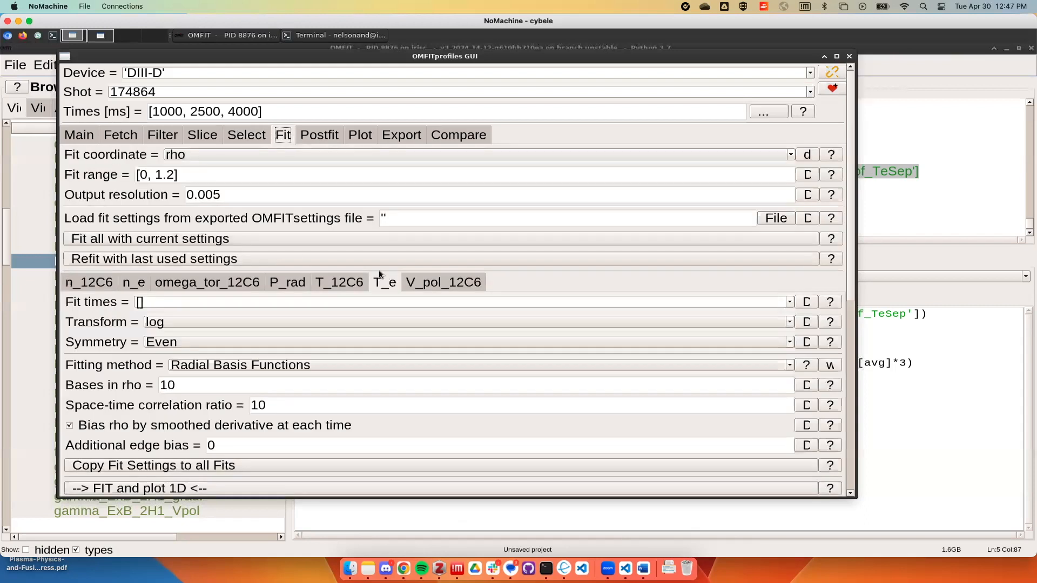
{"action": "left_click", "coordinate": [273, 364]}
{"action": "left_click", "coordinate": [259, 379]}
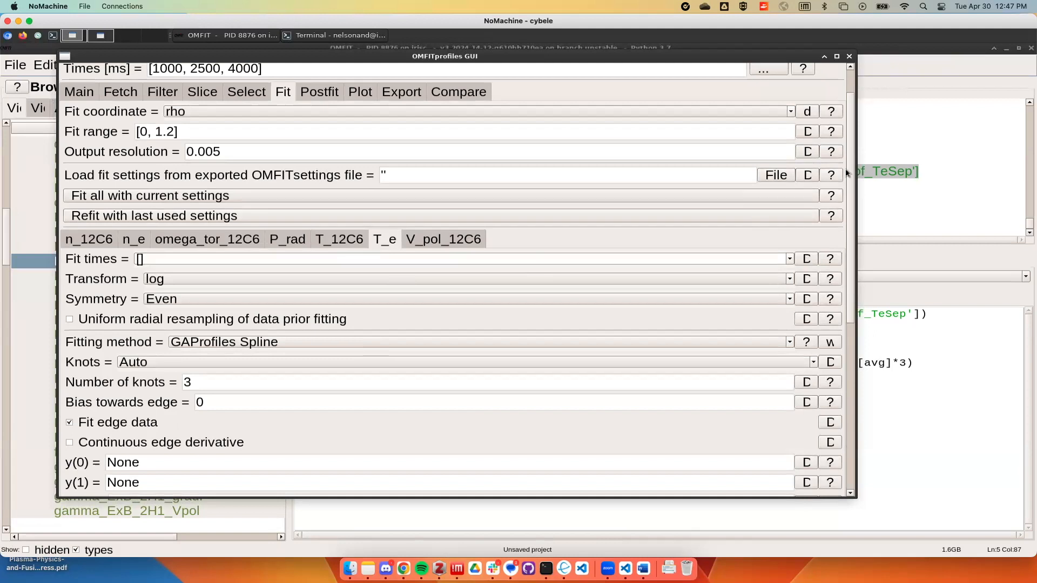
{"action": "left_click_drag", "start_coordinate": [851, 159], "coordinate": [853, 227]}
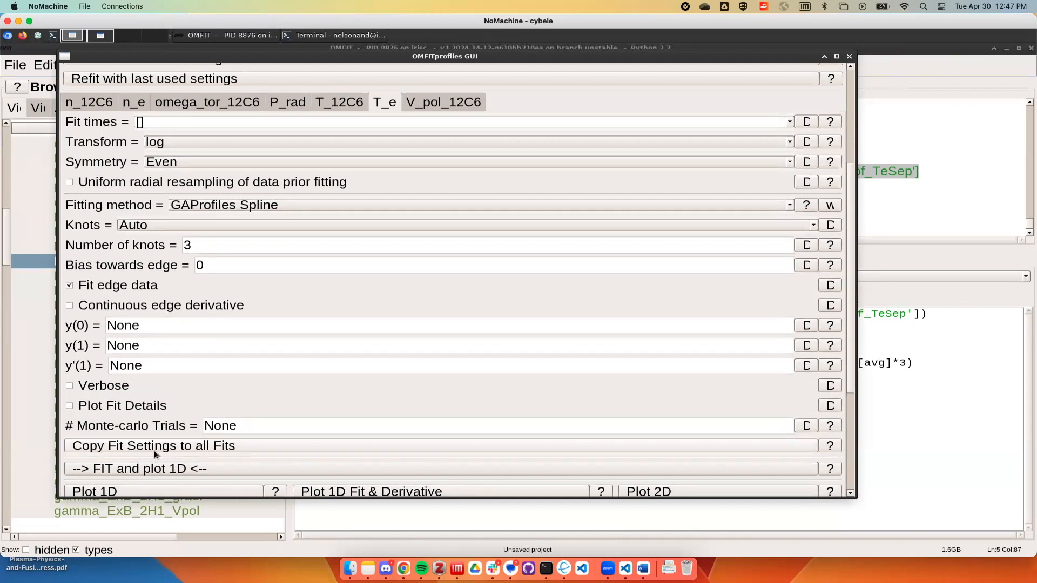
Examine the T_12C6 fit settings, including the mtanh blend parameters and the on-axis and edge value constraints
{"action": "left_click", "coordinate": [356, 102]}
{"action": "scroll", "coordinate": [311, 316], "scroll_direction": "down", "scroll_amount": 3}
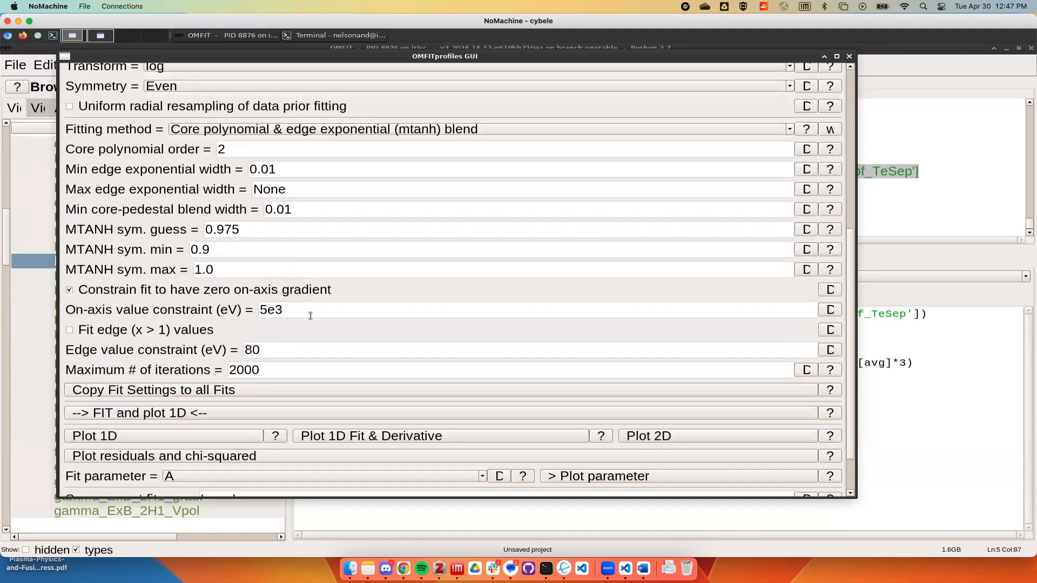
{"action": "scroll", "coordinate": [310, 316], "scroll_direction": "up", "scroll_amount": 1}
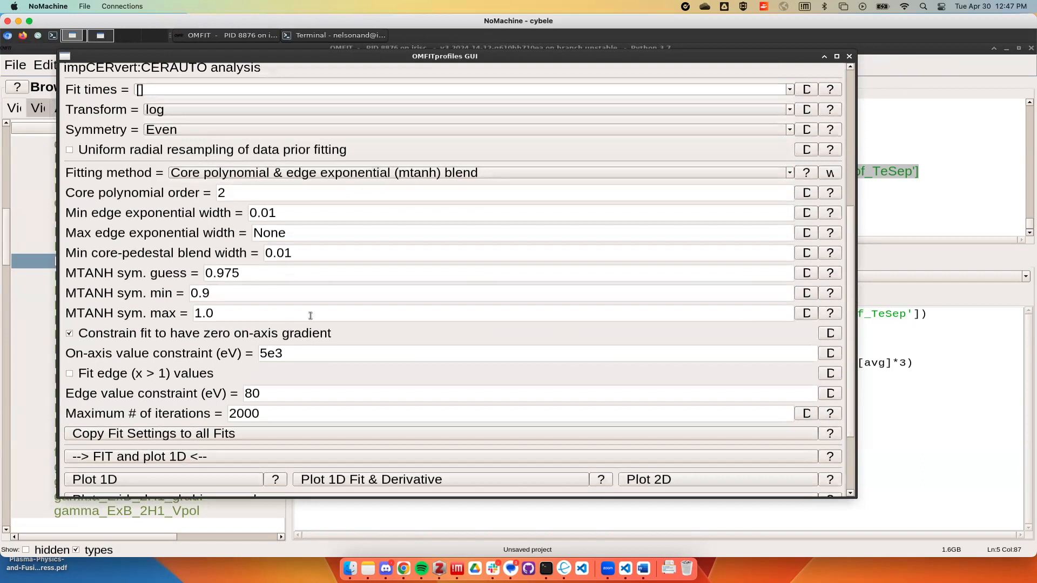
{"action": "scroll", "coordinate": [290, 277], "scroll_direction": "up", "scroll_amount": 6}
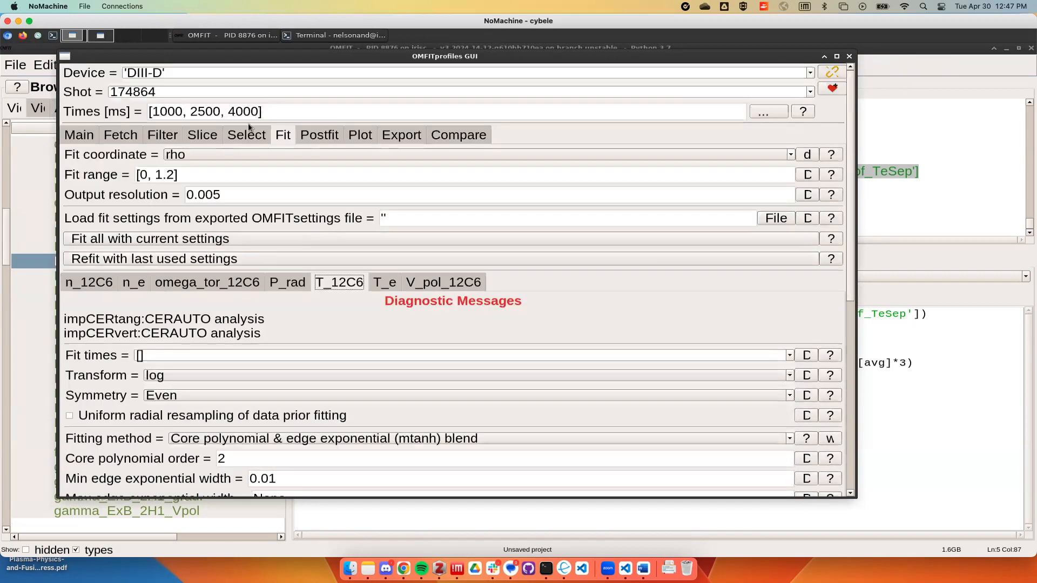
Look through the Select, Filter, Fetch, Export and Compare settings, returning to the Slice settings
{"action": "left_click", "coordinate": [247, 136]}
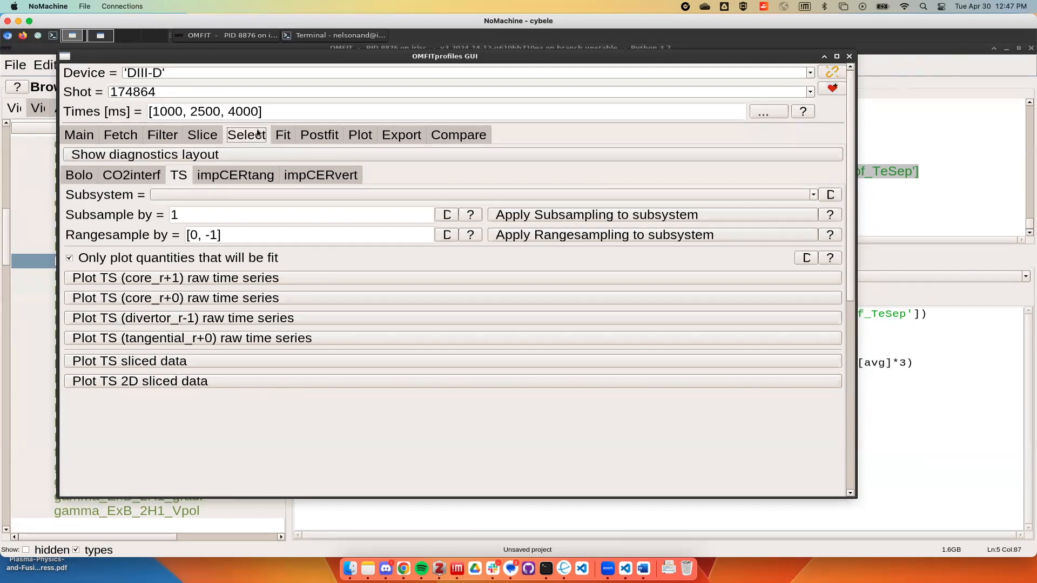
{"action": "left_click", "coordinate": [204, 136]}
{"action": "left_click", "coordinate": [156, 136]}
{"action": "left_click", "coordinate": [129, 136]}
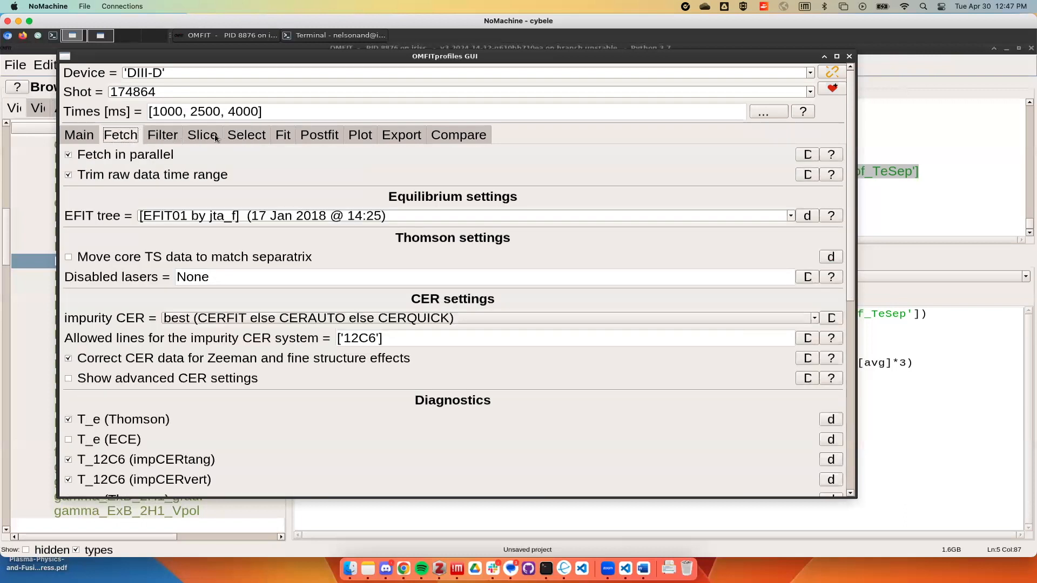
{"action": "left_click", "coordinate": [403, 140]}
{"action": "left_click", "coordinate": [483, 140]}
{"action": "left_click", "coordinate": [207, 140]}
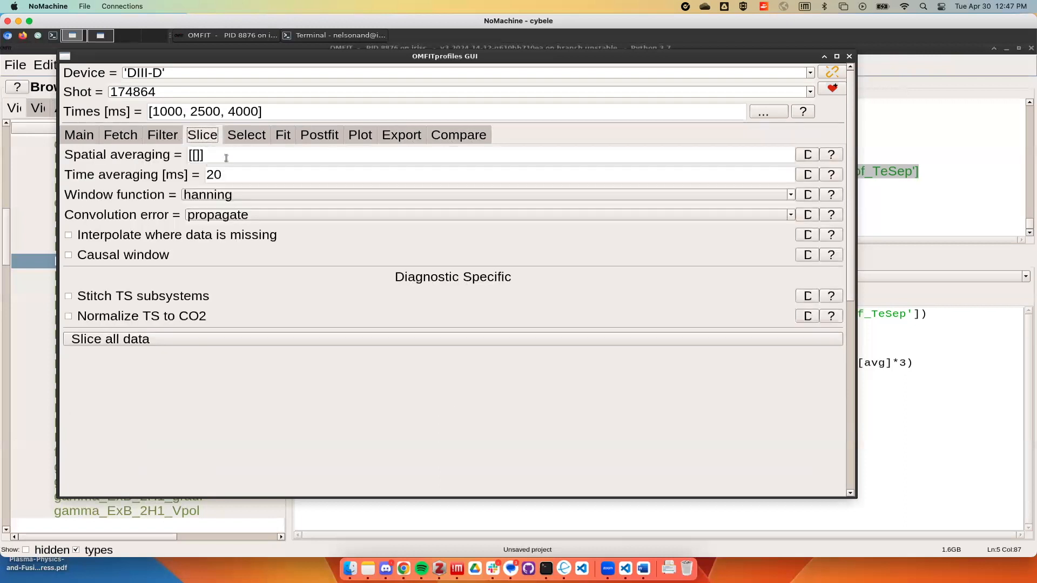
Examine the EFIT trees offered in the Fetch equilibrium settings and close the list without changing the selection
{"action": "left_click", "coordinate": [130, 143]}
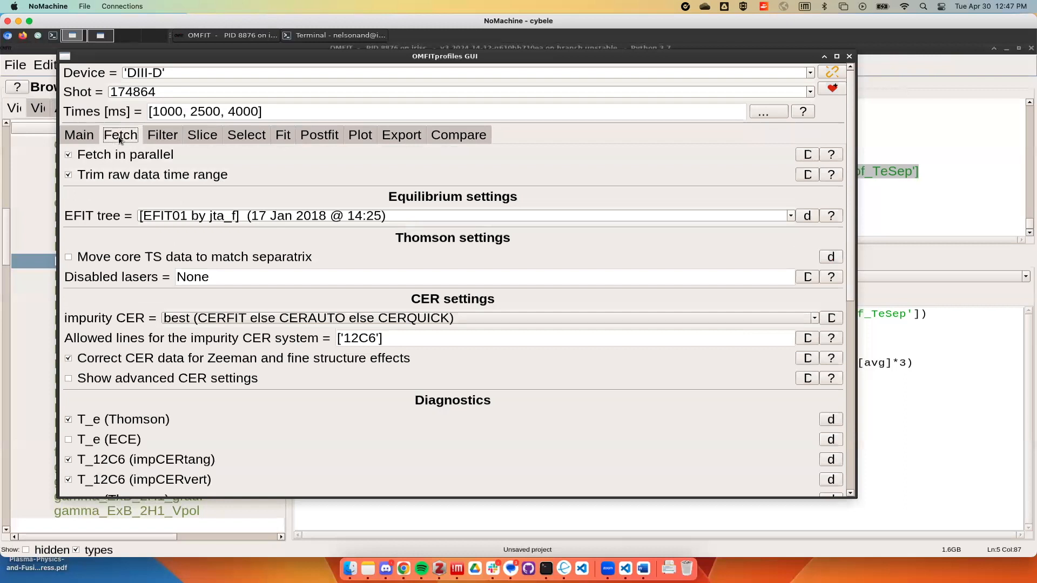
{"action": "left_click", "coordinate": [791, 217]}
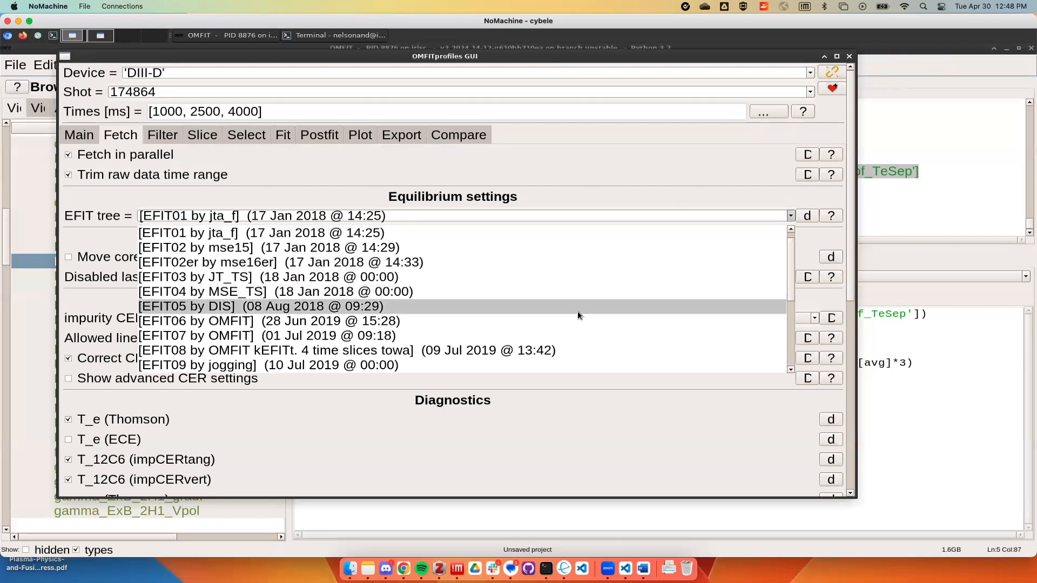
{"action": "scroll", "coordinate": [577, 312], "scroll_direction": "down", "scroll_amount": 5}
{"action": "scroll", "coordinate": [575, 315], "scroll_direction": "up", "scroll_amount": 3}
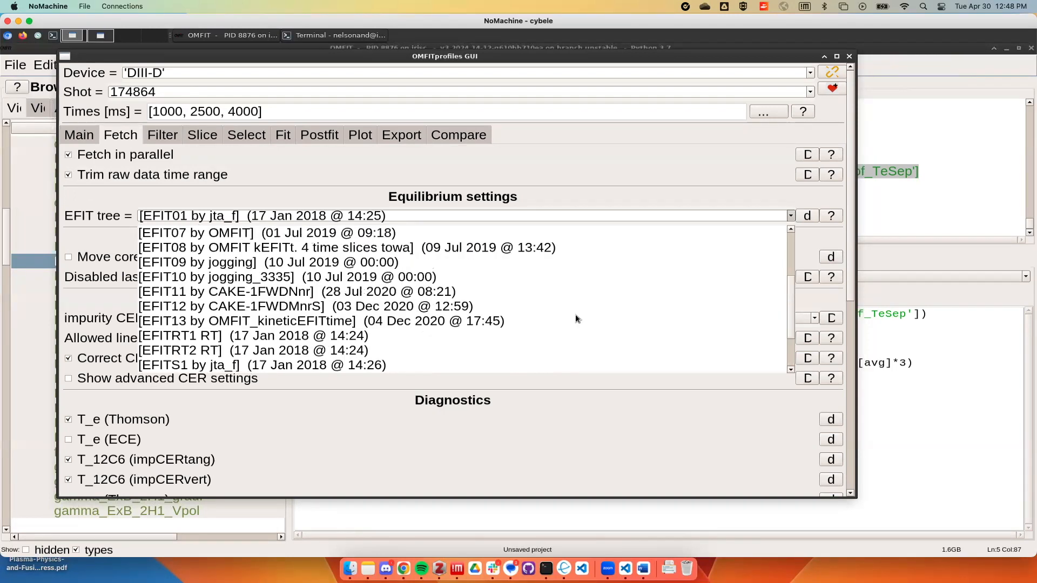
{"action": "scroll", "coordinate": [572, 300], "scroll_direction": "up", "scroll_amount": 3}
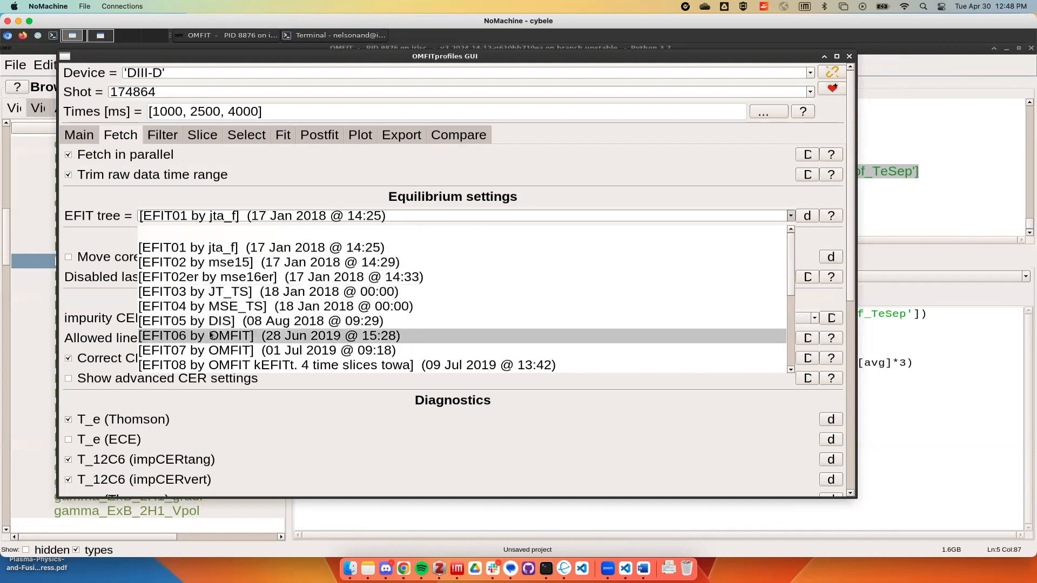
{"action": "scroll", "coordinate": [211, 335], "scroll_direction": "down", "scroll_amount": 3}
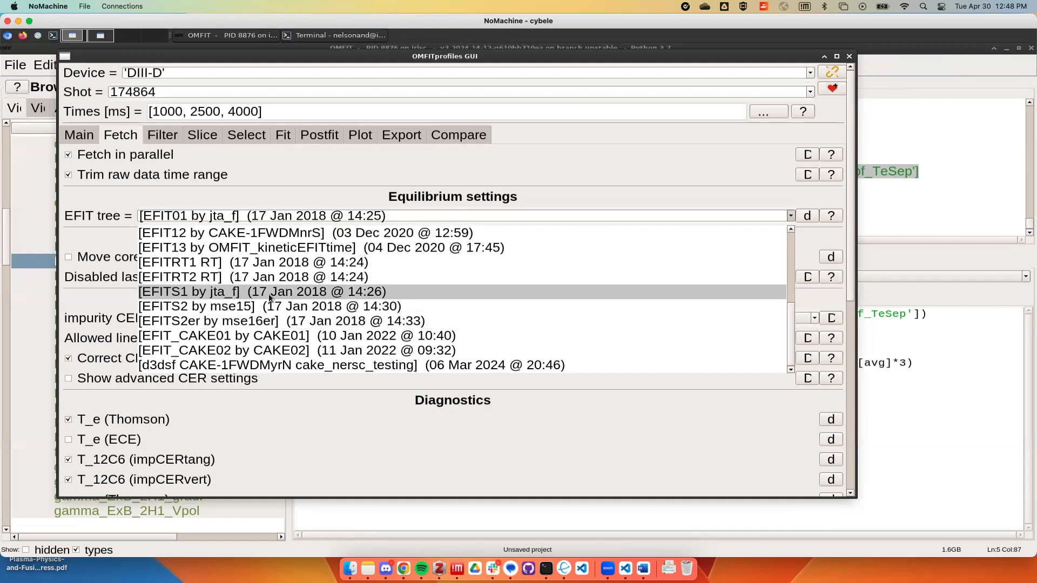
{"action": "left_click", "coordinate": [472, 176]}
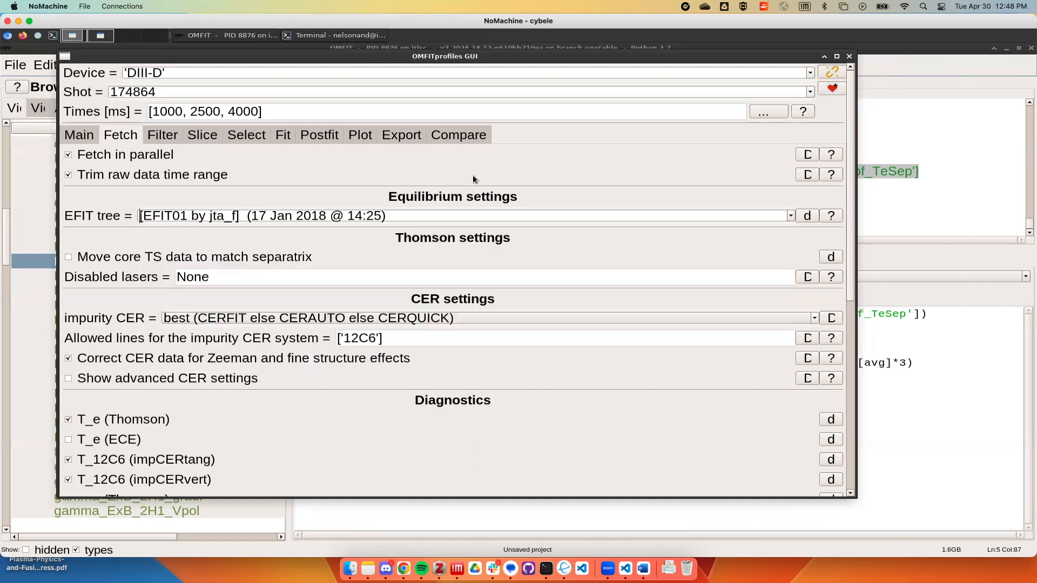
Review the impurity CER analysis options and open the help for the allowed lines of the impurity CER system
{"action": "scroll", "coordinate": [435, 246], "scroll_direction": "down", "scroll_amount": 3}
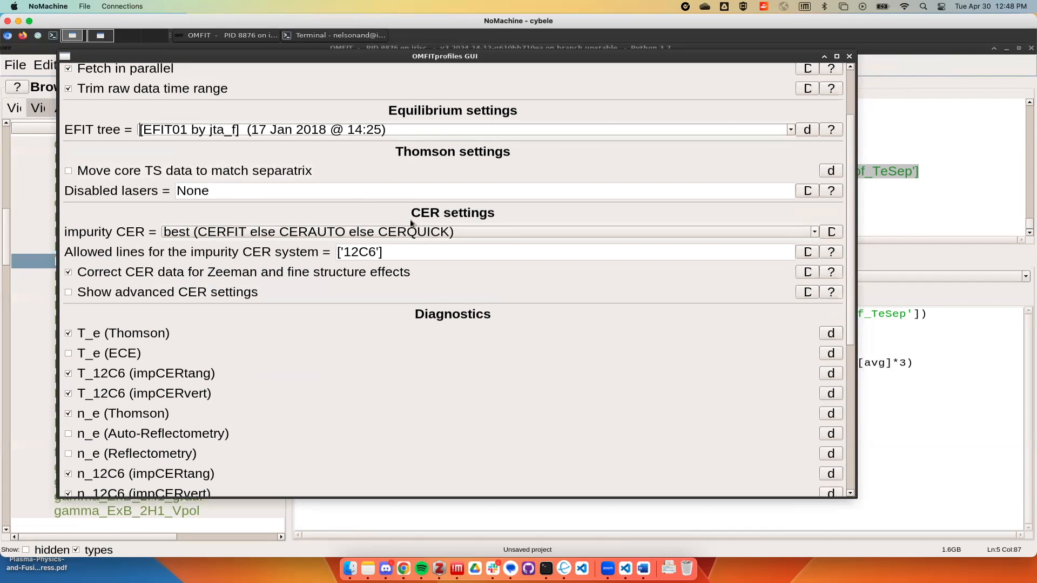
{"action": "scroll", "coordinate": [416, 221], "scroll_direction": "down", "scroll_amount": 3}
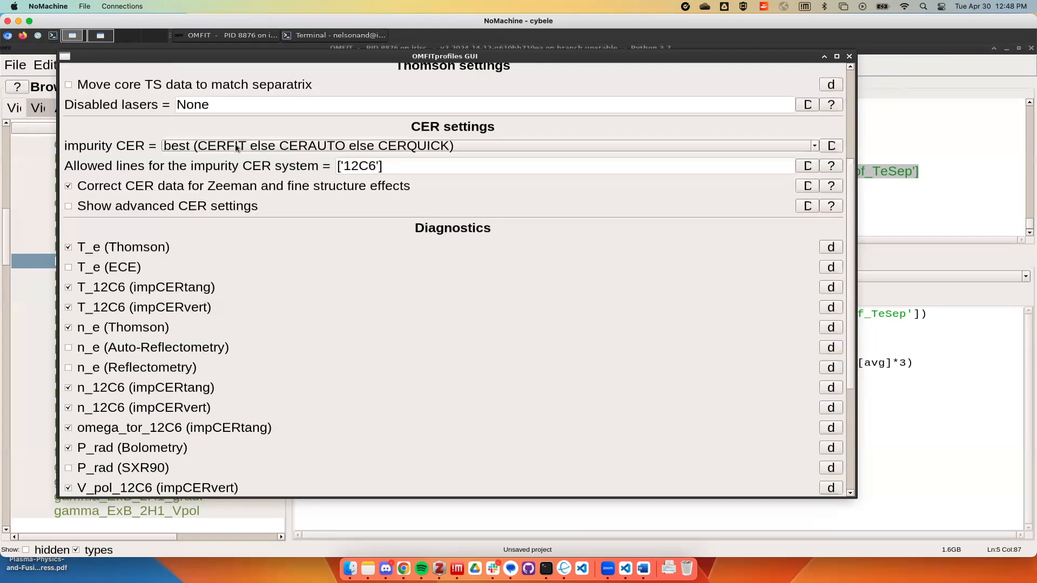
{"action": "left_click", "coordinate": [176, 147]}
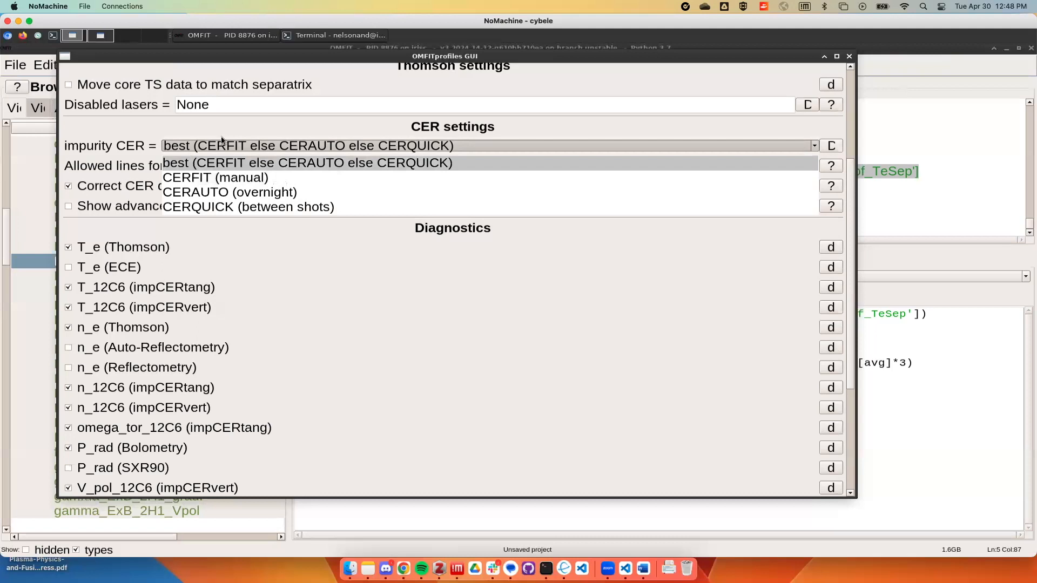
{"action": "left_click", "coordinate": [574, 129]}
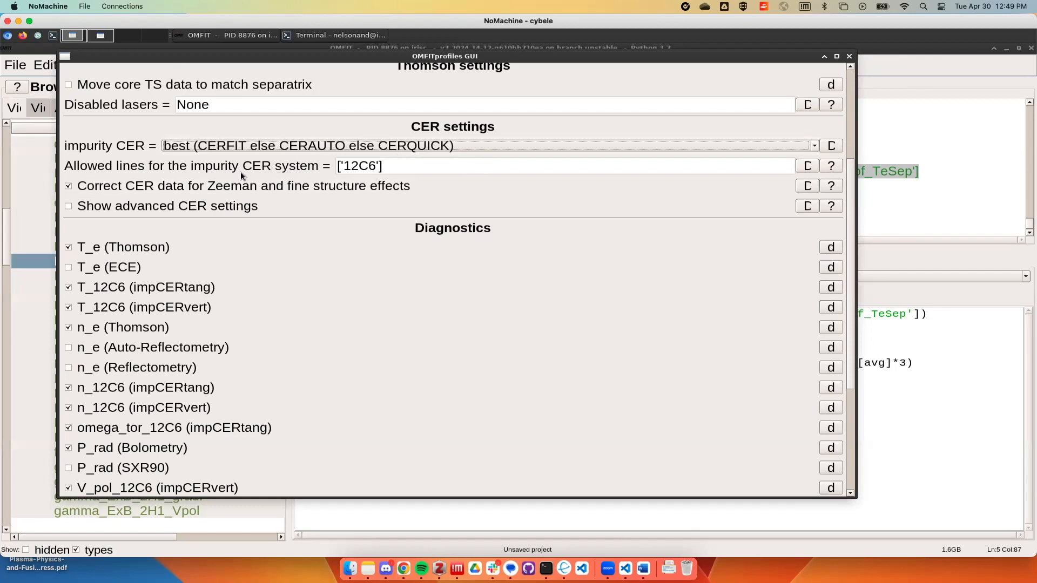
{"action": "left_click", "coordinate": [831, 166]}
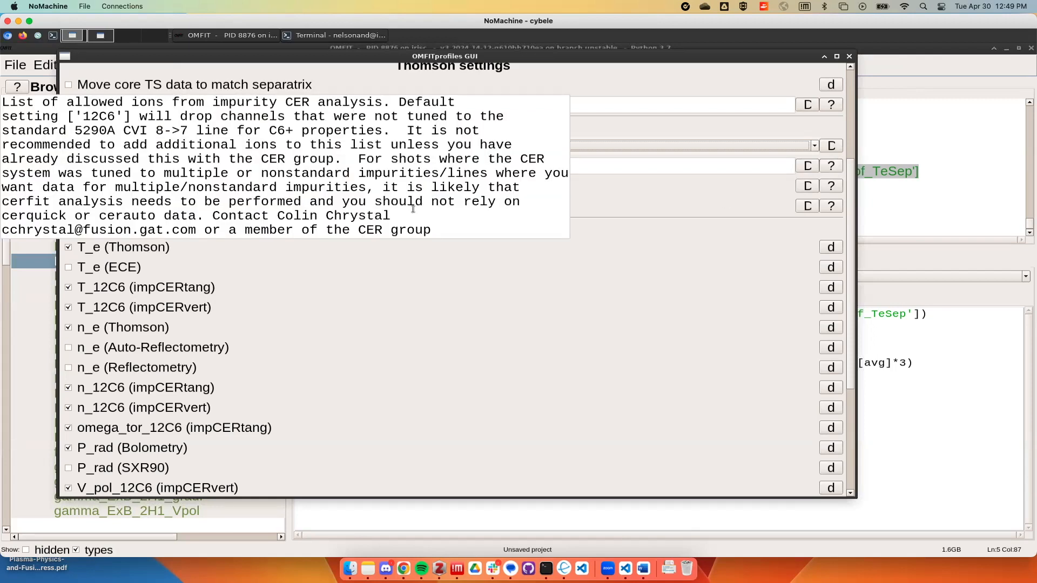
Examine the diagnostics list, the reflectometry averaging time and the species options in the Fetch settings
{"action": "left_click_drag", "start_coordinate": [391, 217], "coordinate": [278, 216]}
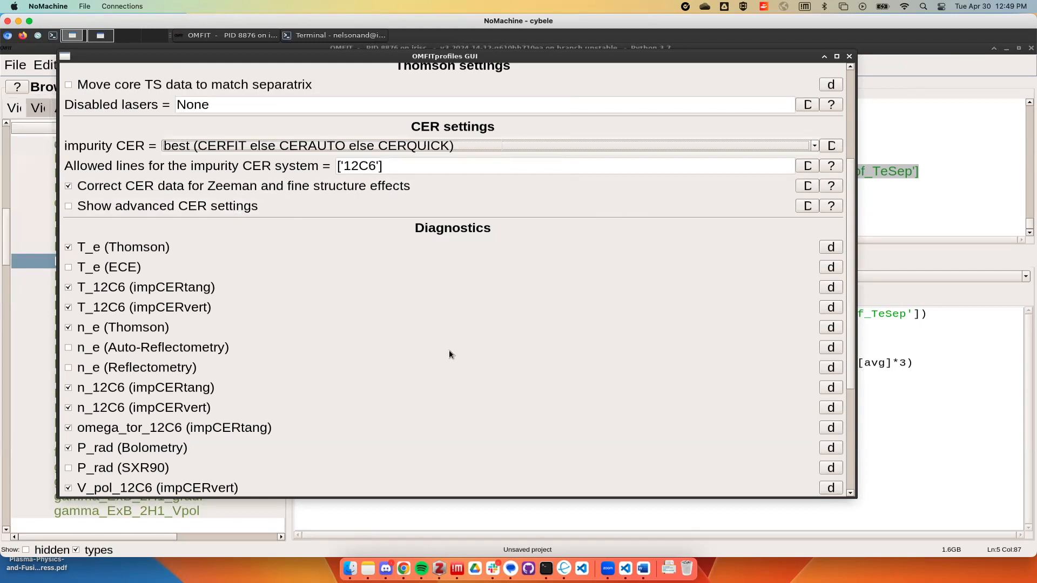
{"action": "scroll", "coordinate": [449, 352], "scroll_direction": "down", "scroll_amount": 5}
{"action": "scroll", "coordinate": [449, 352], "scroll_direction": "up", "scroll_amount": 2}
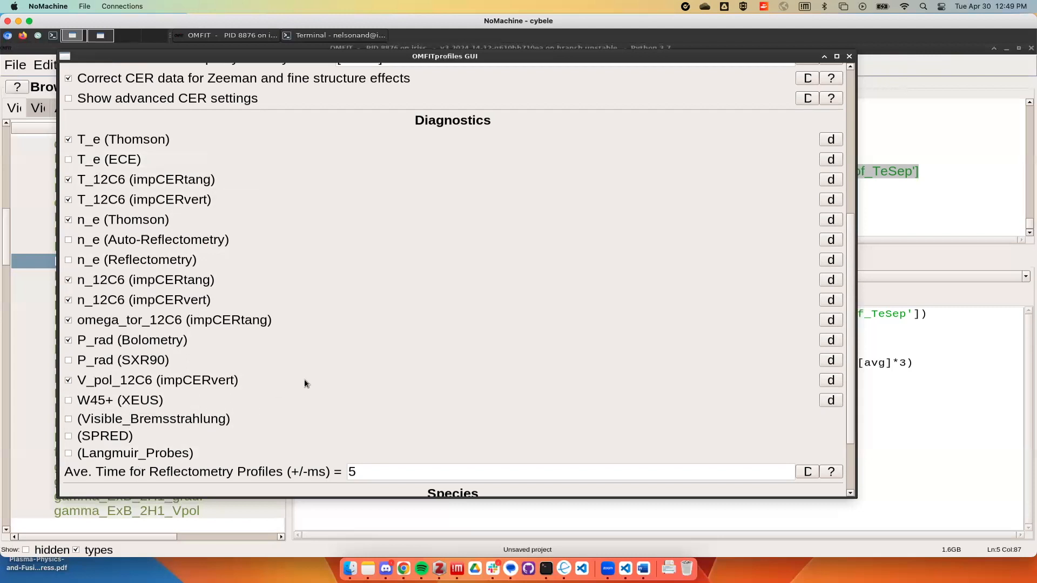
{"action": "scroll", "coordinate": [380, 384], "scroll_direction": "down", "scroll_amount": 3}
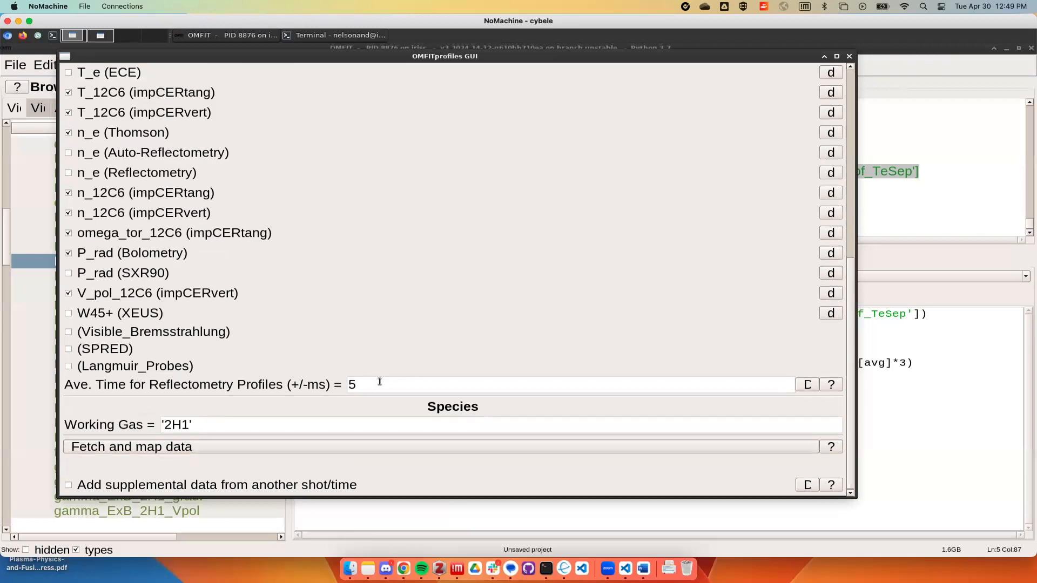
{"action": "scroll", "coordinate": [384, 367], "scroll_direction": "up", "scroll_amount": 10}
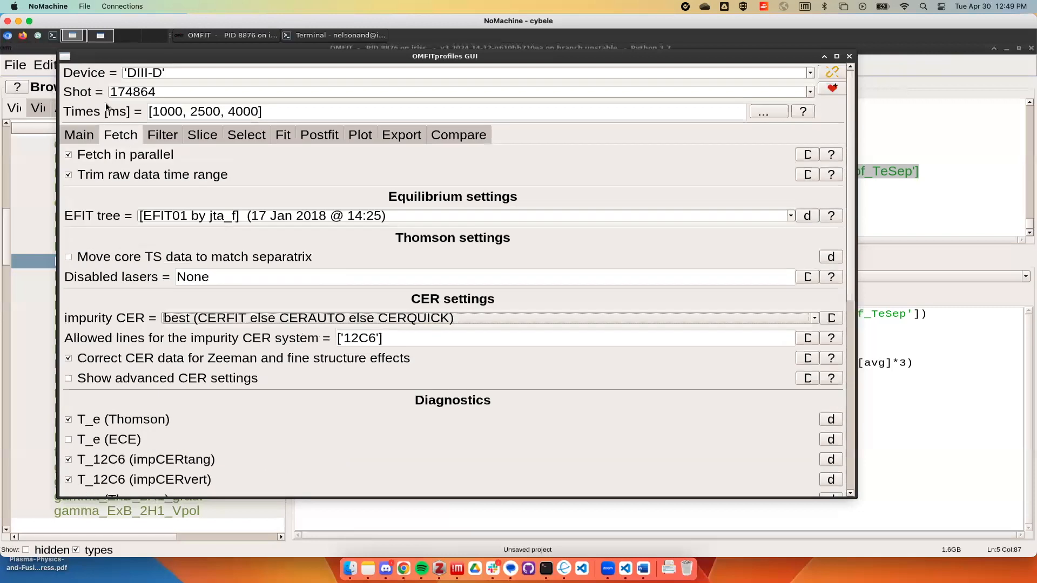
Disable Run Map in the main workflow settings and re-enable Run Map, Run Slice and Run Fit
{"action": "left_click", "coordinate": [81, 135]}
{"action": "left_click", "coordinate": [72, 194]}
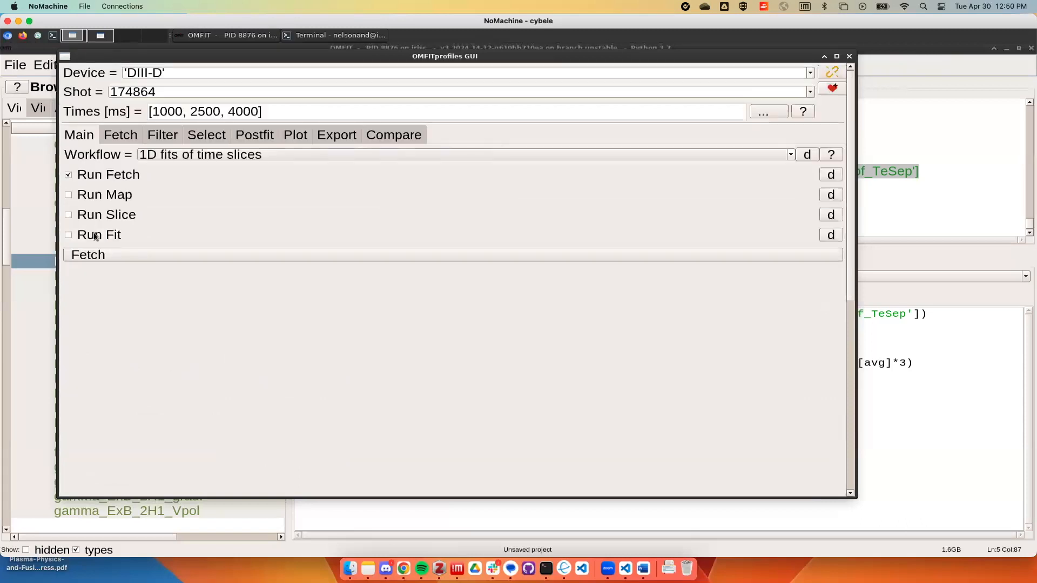
{"action": "left_click", "coordinate": [96, 199]}
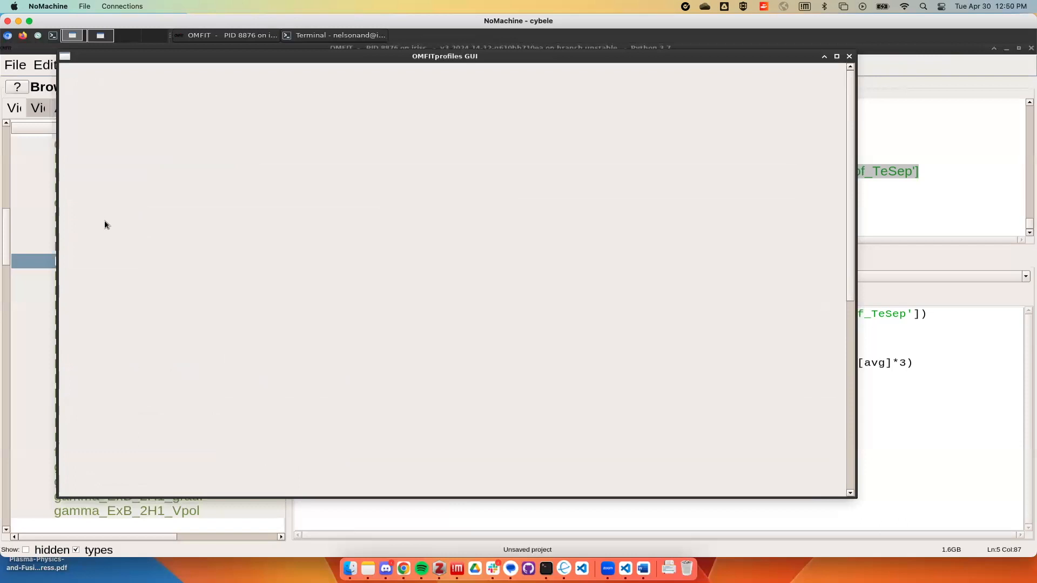
{"action": "left_click", "coordinate": [105, 220]}
{"action": "left_click", "coordinate": [100, 238]}
Examine the Fetch settings down to the working gas and the option to add supplemental data from another shot/time
{"action": "left_click", "coordinate": [123, 135]}
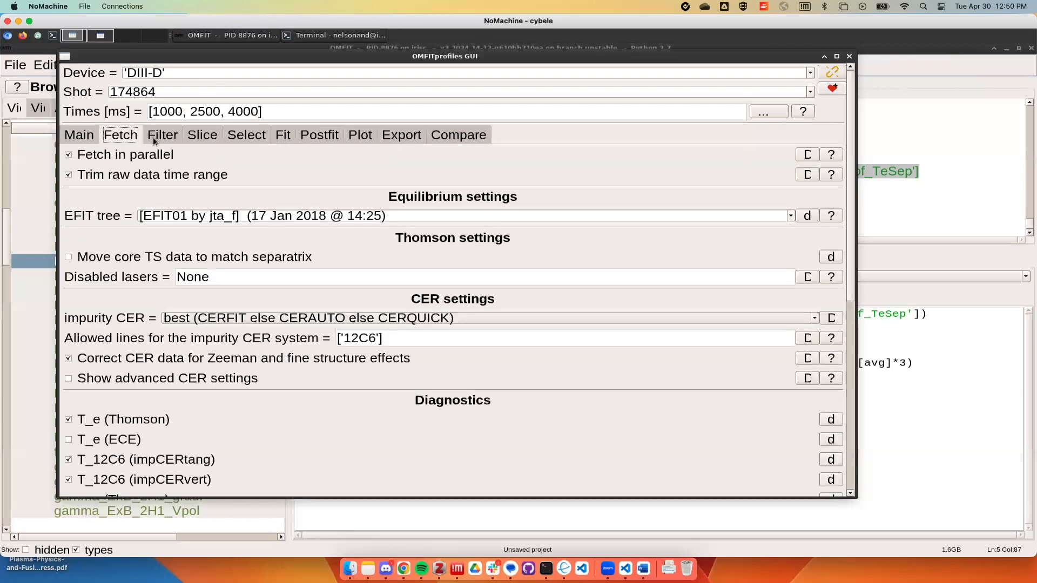
{"action": "scroll", "coordinate": [187, 235], "scroll_direction": "down", "scroll_amount": 3}
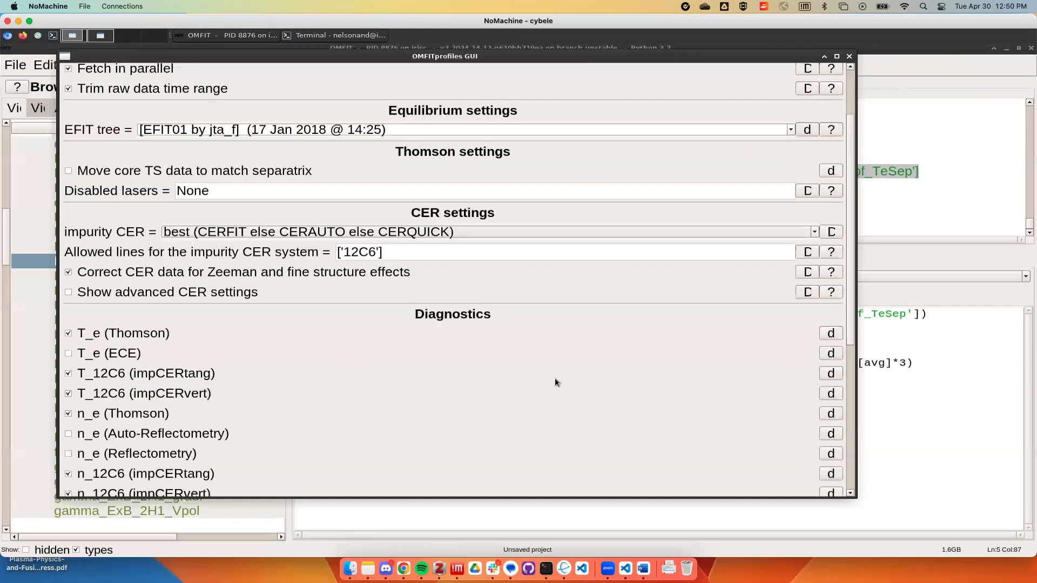
{"action": "left_click_drag", "start_coordinate": [850, 218], "coordinate": [837, 430]}
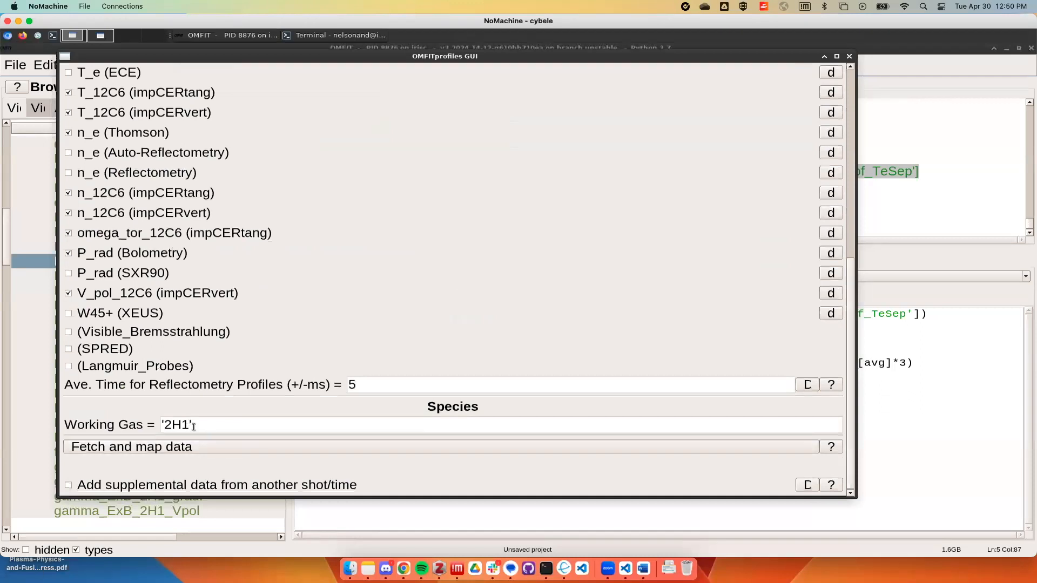
{"action": "left_click_drag", "start_coordinate": [192, 425], "coordinate": [122, 425]}
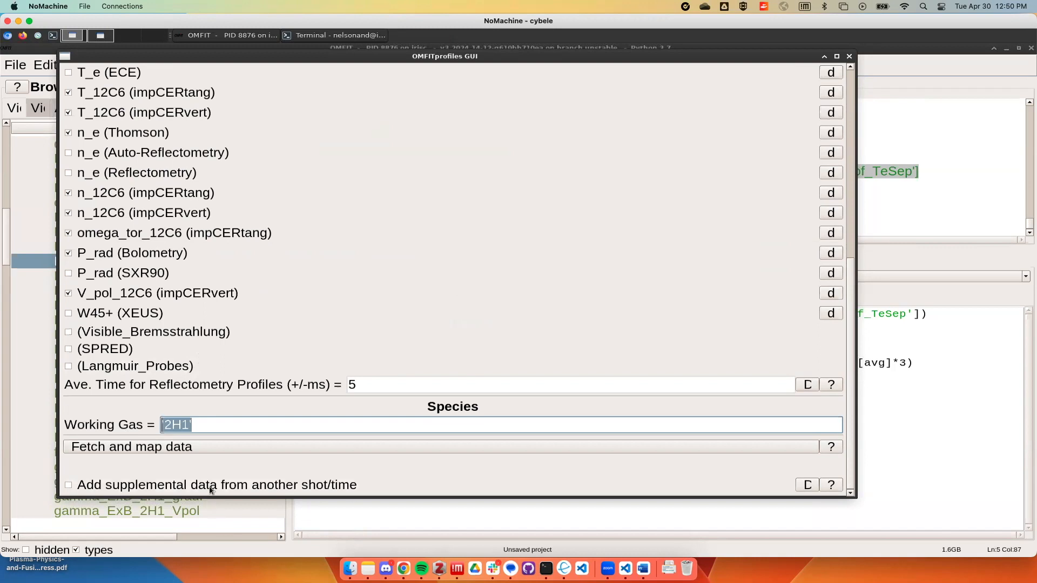
{"action": "mouse_move", "coordinate": [831, 481]}
{"action": "scroll", "coordinate": [472, 276], "scroll_direction": "up", "scroll_amount": 10}
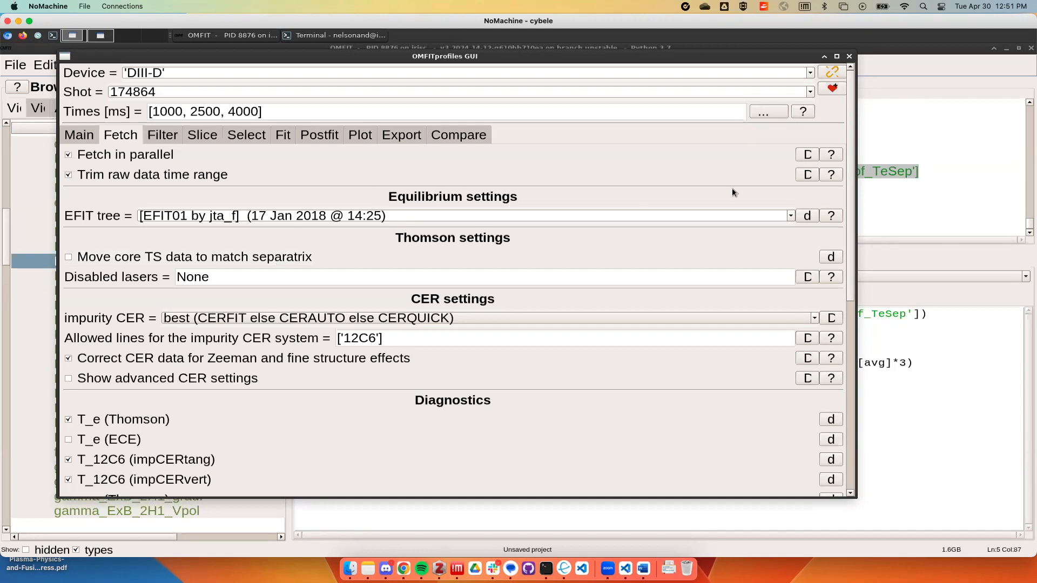
Look through all available EFIT trees, including the kinetic and CAKE ones, and close the list without changing the selection
{"action": "left_click", "coordinate": [791, 215]}
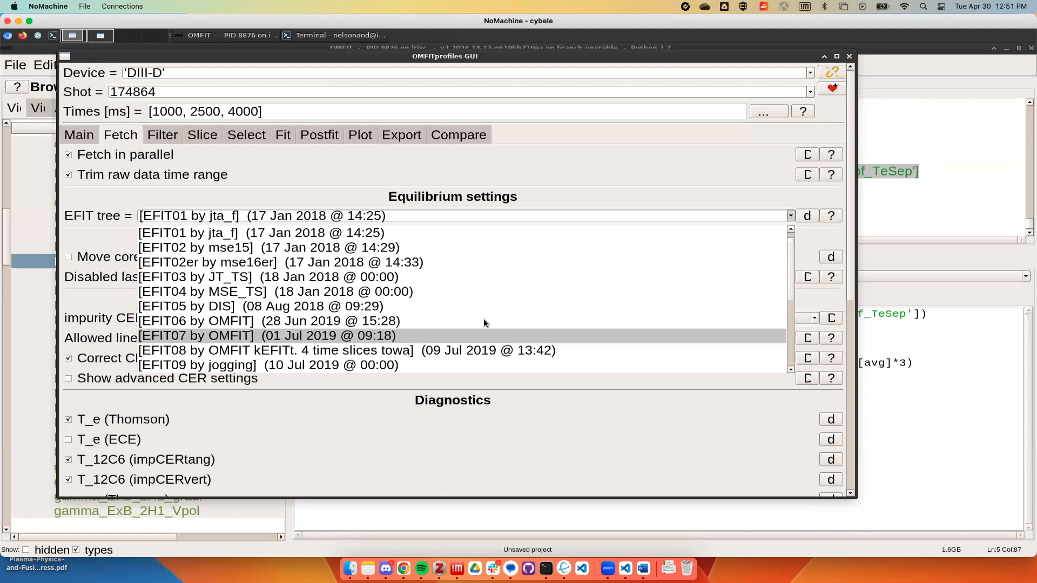
{"action": "scroll", "coordinate": [482, 305], "scroll_direction": "down", "scroll_amount": 4}
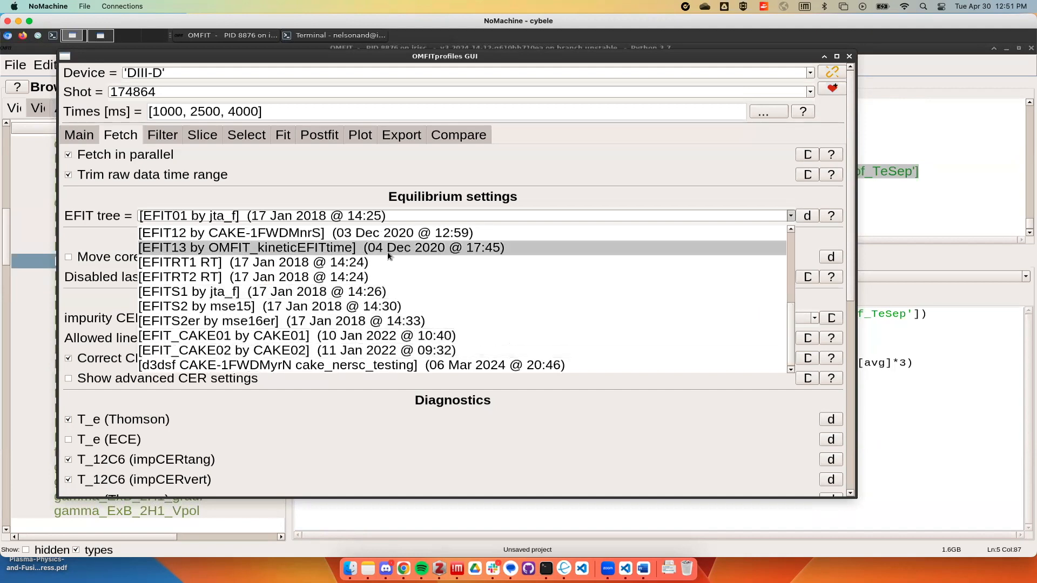
{"action": "scroll", "coordinate": [387, 251], "scroll_direction": "up", "scroll_amount": 5}
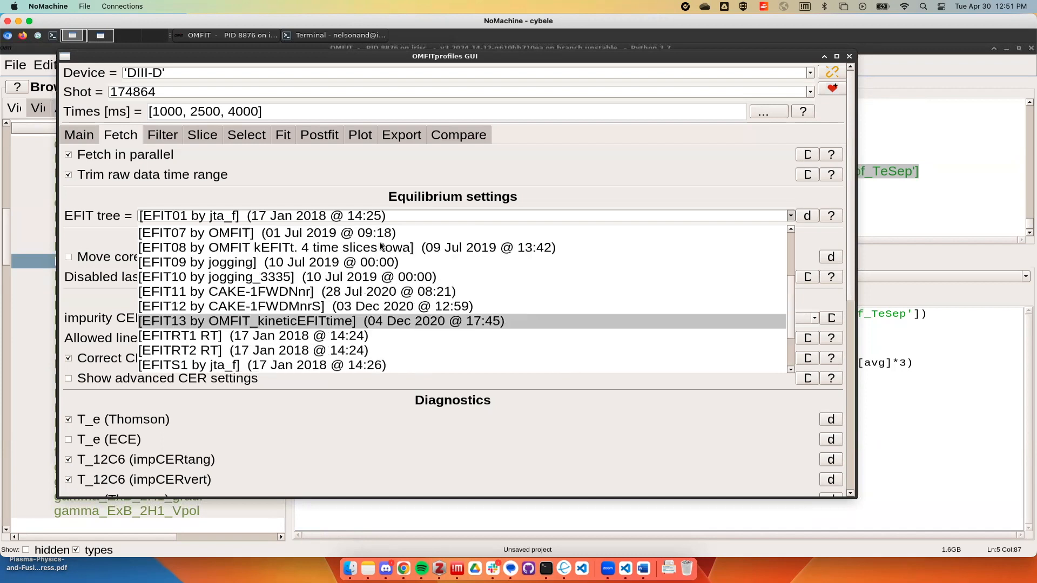
{"action": "scroll", "coordinate": [338, 324], "scroll_direction": "down", "scroll_amount": 4}
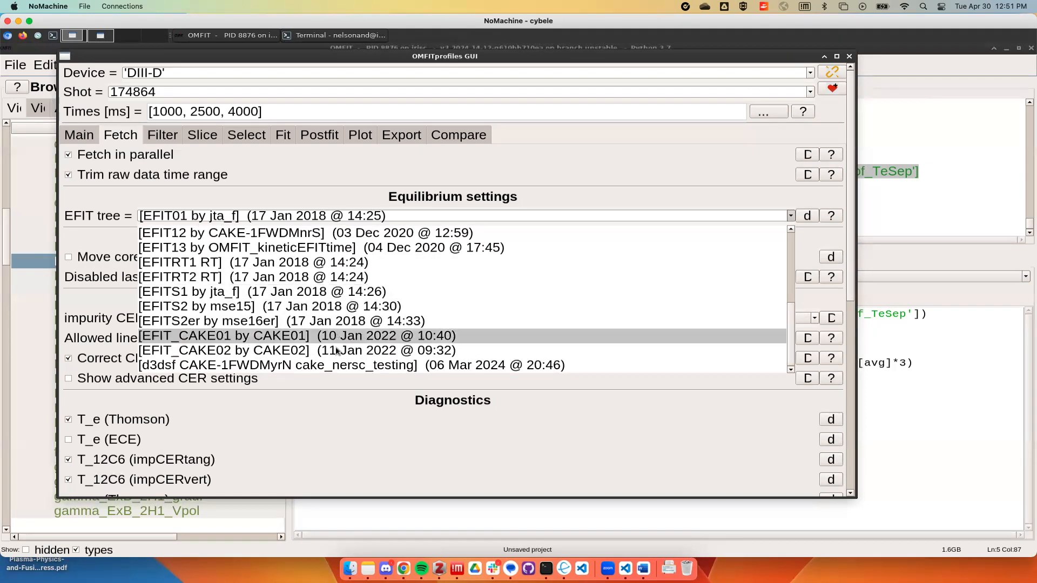
{"action": "scroll", "coordinate": [345, 280], "scroll_direction": "up", "scroll_amount": 3}
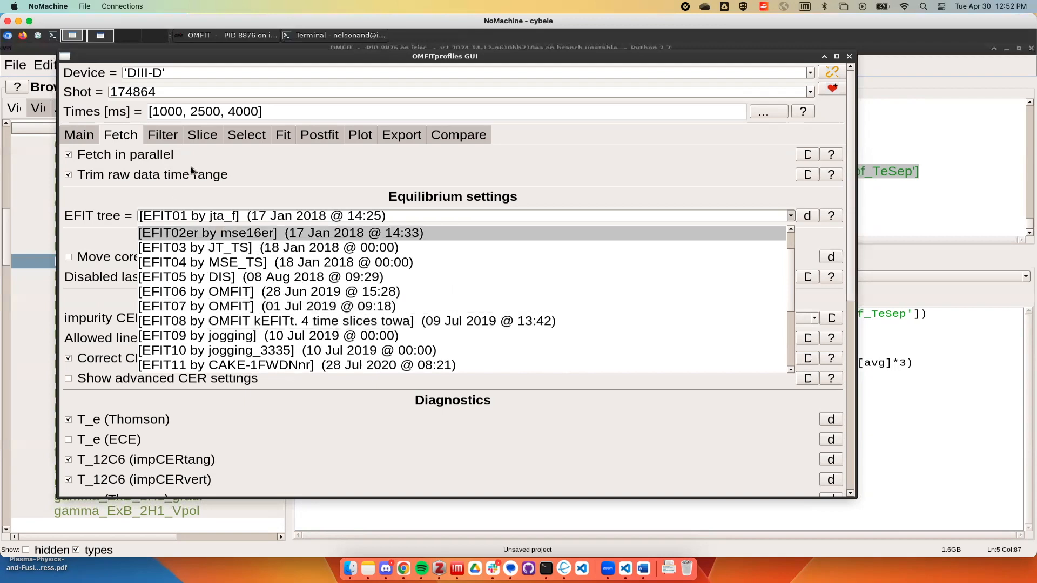
{"action": "scroll", "coordinate": [218, 275], "scroll_direction": "up", "scroll_amount": 3}
{"action": "left_click", "coordinate": [635, 142]}
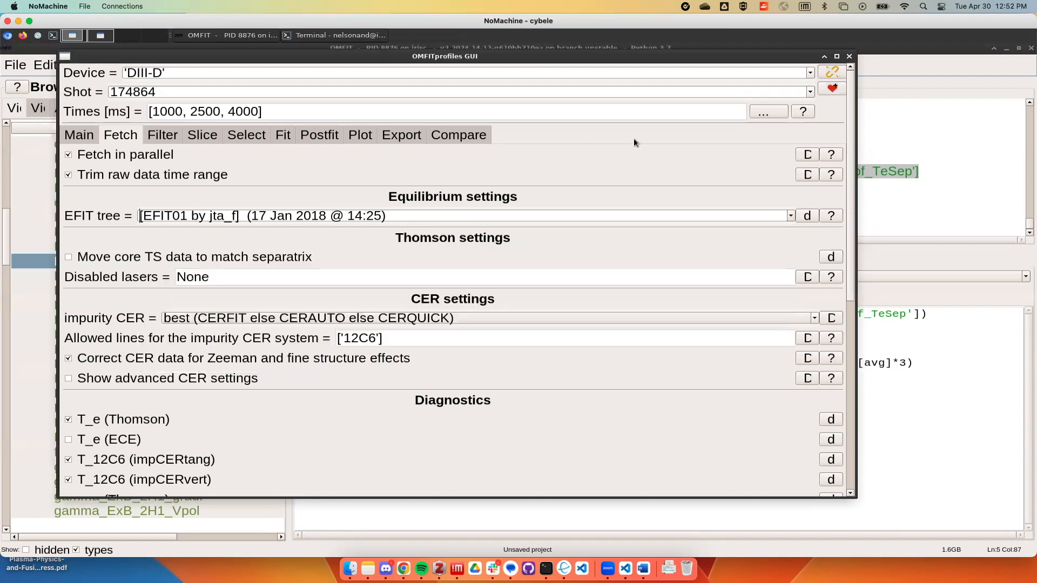
Examine the ELM and sawtooth selection/rejection parameters in the Filter settings
{"action": "left_click", "coordinate": [163, 135]}
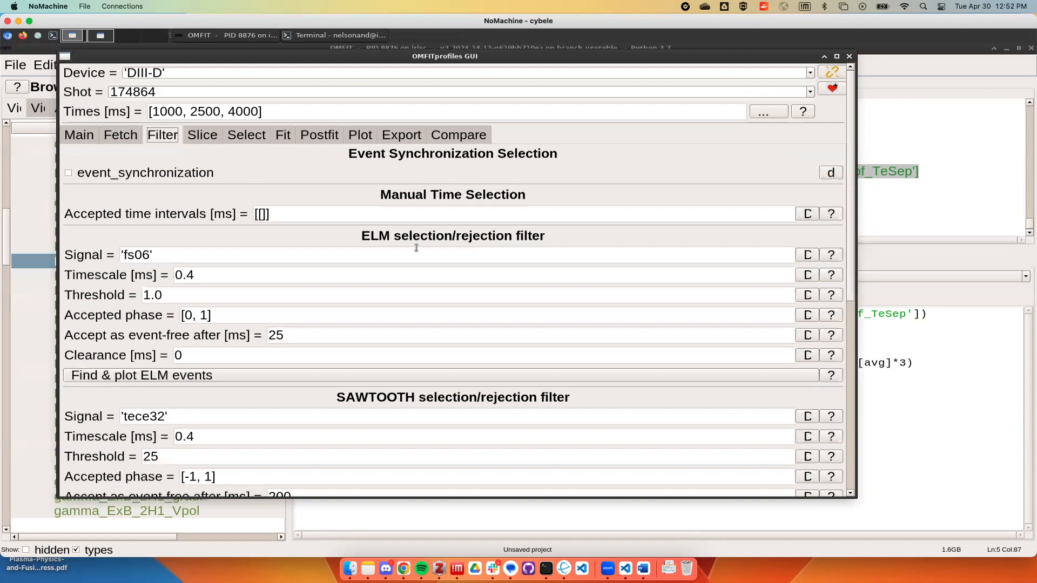
{"action": "scroll", "coordinate": [416, 248], "scroll_direction": "down", "scroll_amount": 5}
{"action": "scroll", "coordinate": [415, 248], "scroll_direction": "up", "scroll_amount": 5}
{"action": "scroll", "coordinate": [414, 240], "scroll_direction": "down", "scroll_amount": 5}
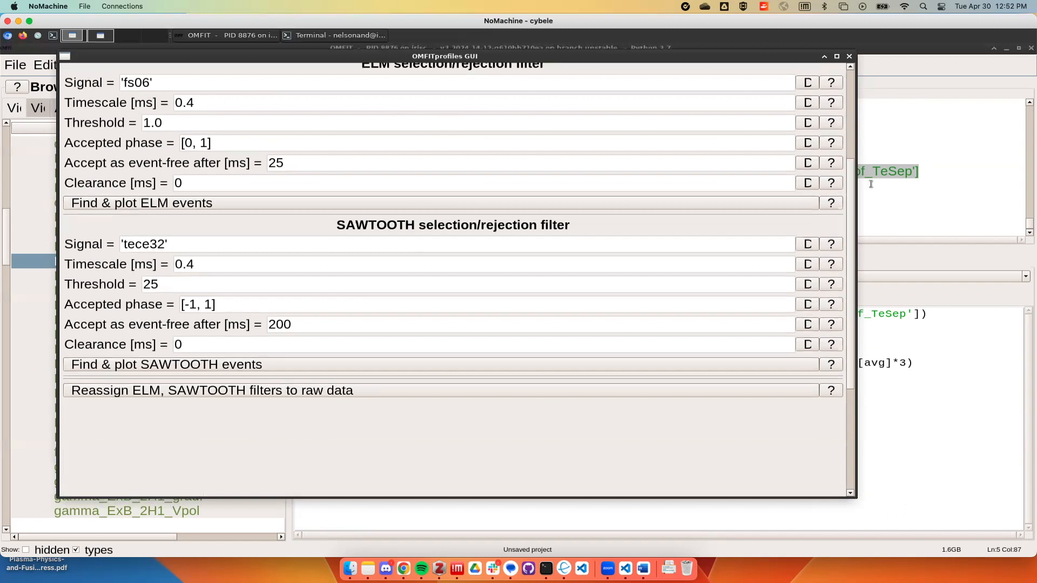
{"action": "left_click_drag", "start_coordinate": [855, 190], "coordinate": [854, 183]}
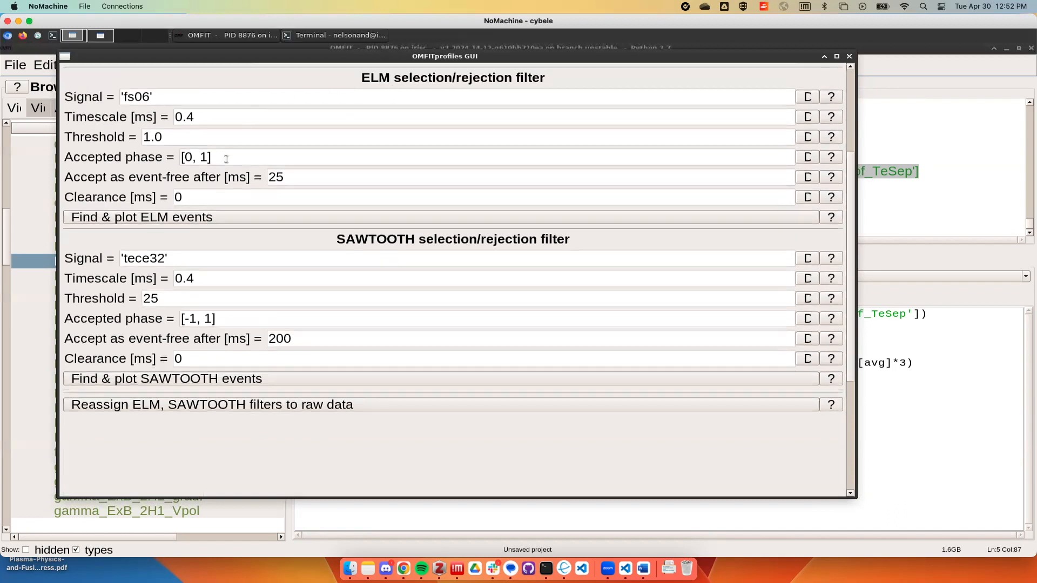
Read the help for the ELM filter's accepted phase, leaving its value as it is
{"action": "left_click_drag", "start_coordinate": [226, 158], "coordinate": [28, 160]}
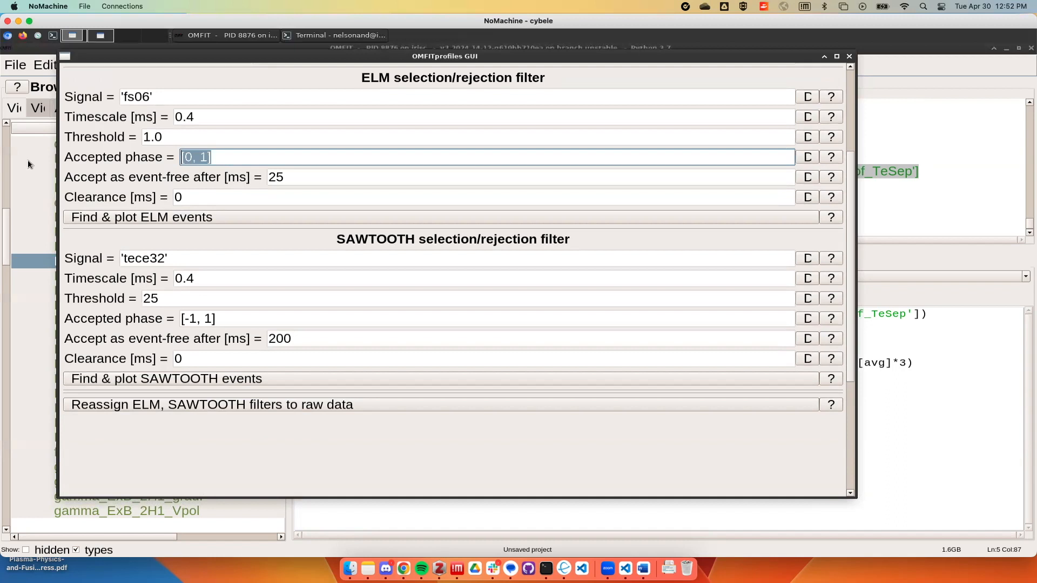
{"action": "mouse_move", "coordinate": [830, 161]}
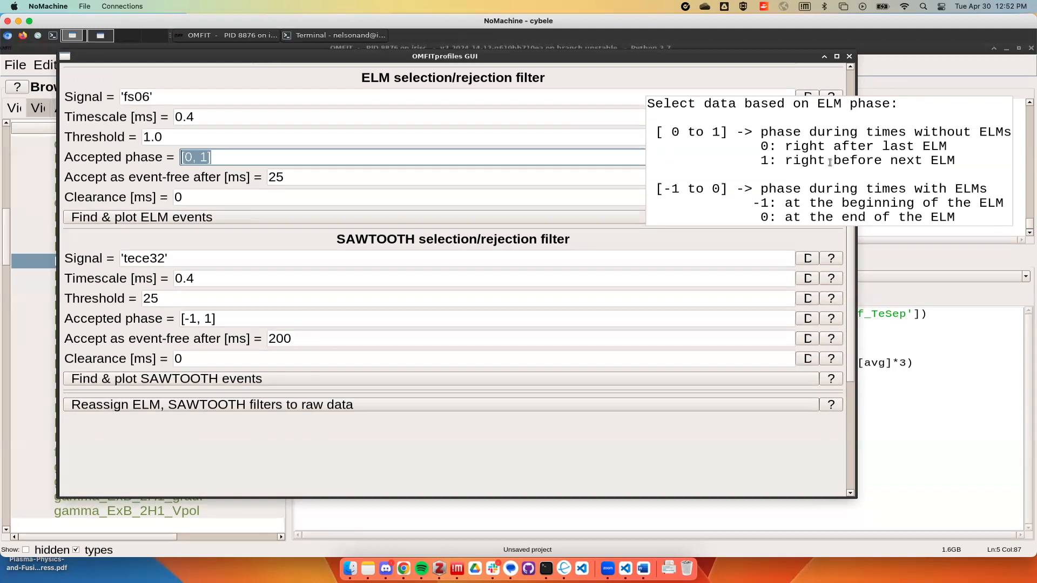
{"action": "left_click", "coordinate": [228, 155]}
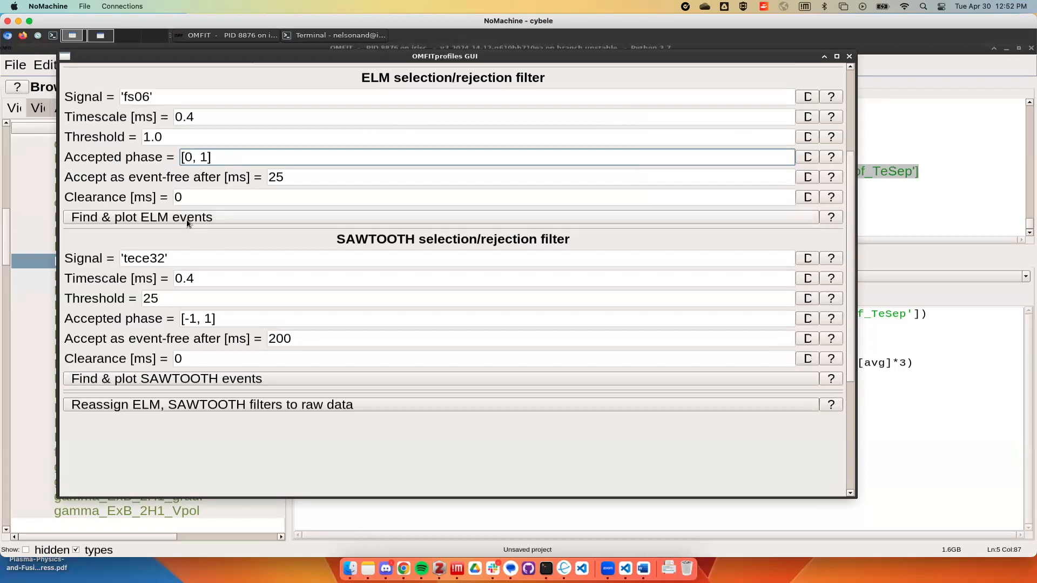
{"action": "left_click", "coordinate": [27, 235]}
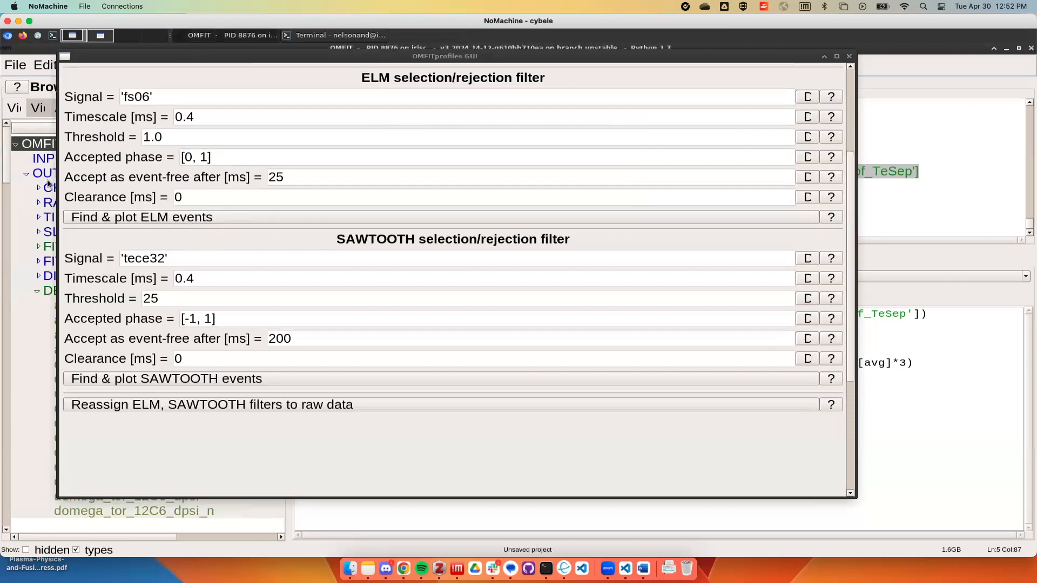
{"action": "left_click", "coordinate": [17, 67]}
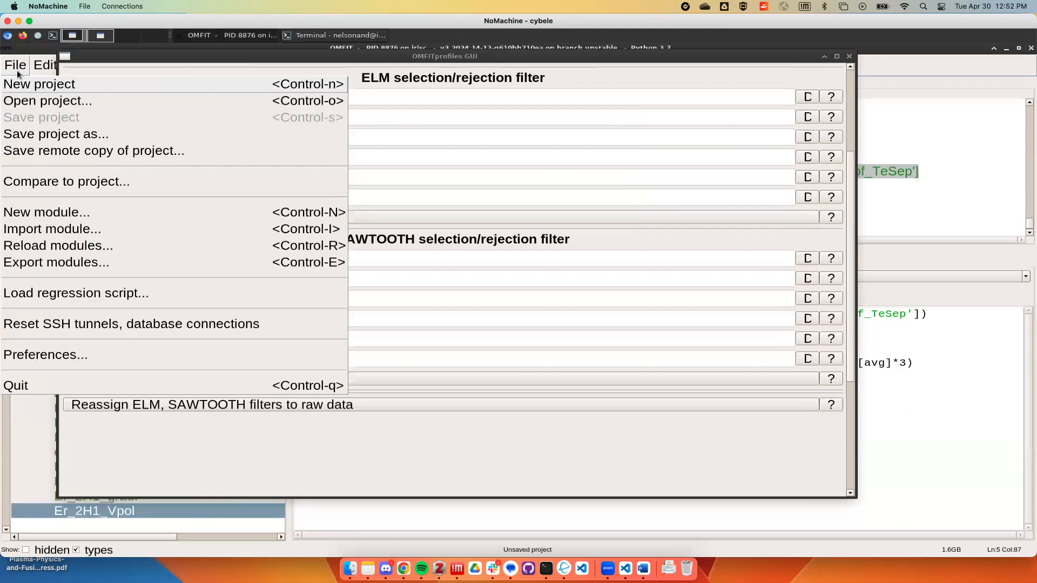
{"action": "left_click", "coordinate": [405, 58]}
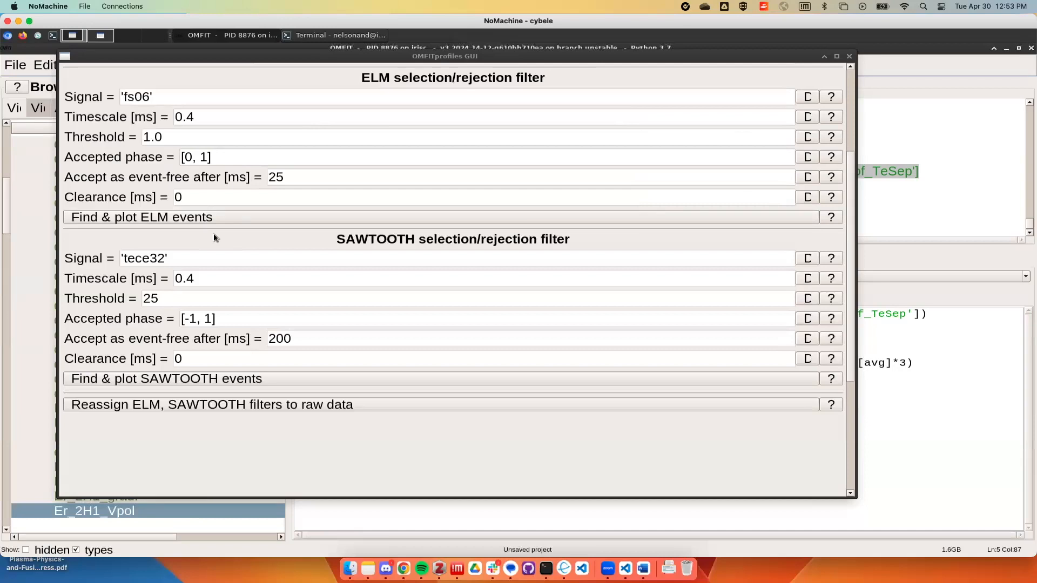
Set the analysis times to the single slice [2500] ms
{"action": "scroll", "coordinate": [155, 145], "scroll_direction": "up", "scroll_amount": 5}
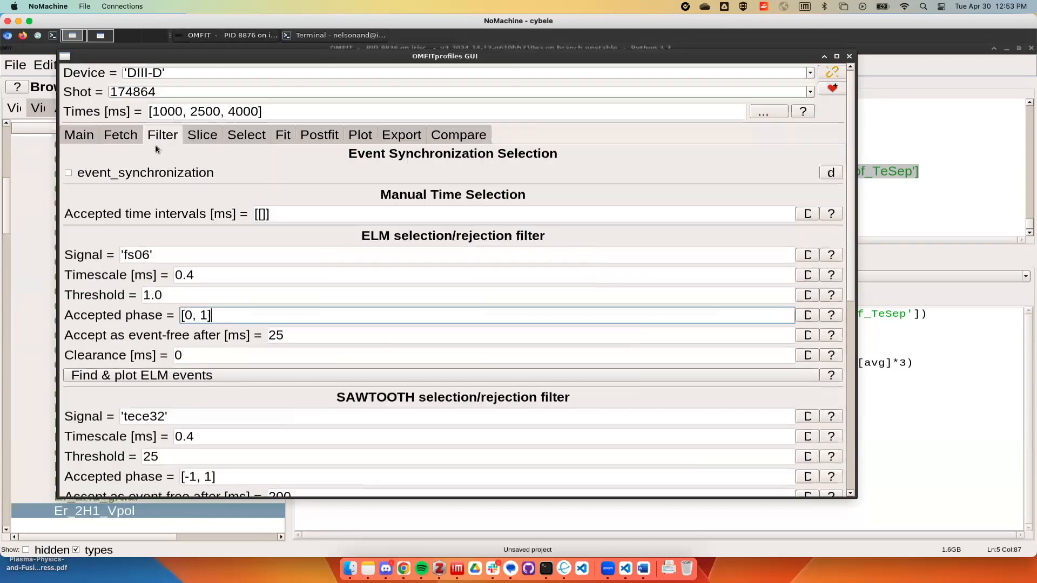
{"action": "left_click", "coordinate": [261, 214]}
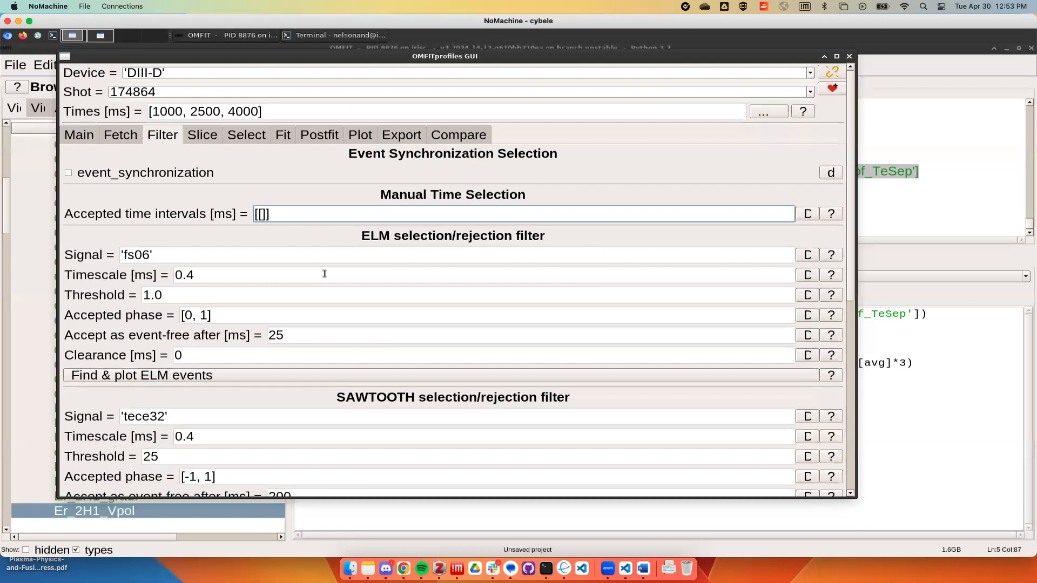
{"action": "left_click_drag", "start_coordinate": [260, 111], "coordinate": [155, 111]}
{"action": "type", "text": "2500"}
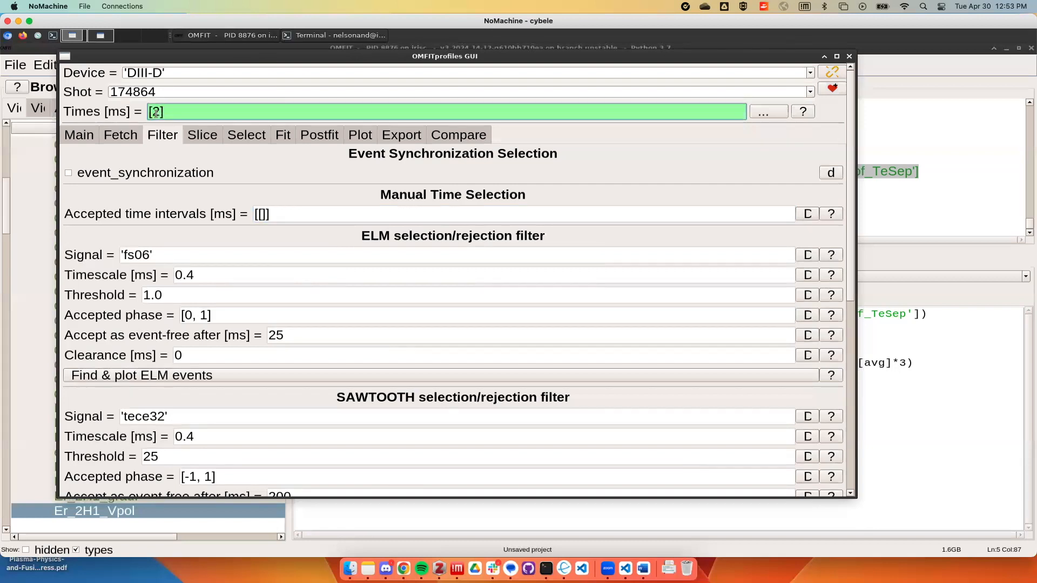
{"action": "key", "text": "Return"}
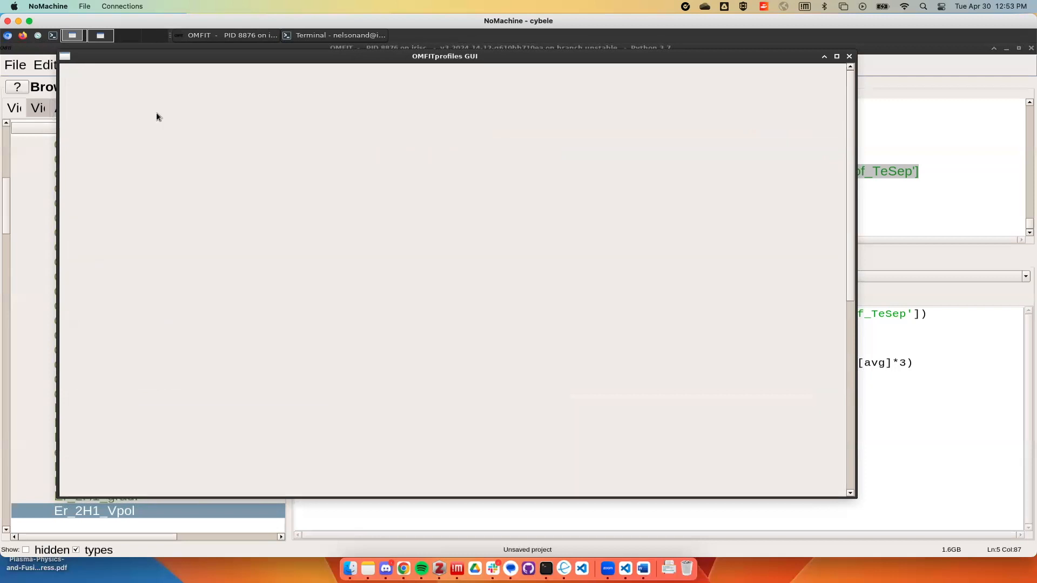
Set the accepted time intervals of the manual time selection to [[2000, 4000]] ms
{"action": "left_click", "coordinate": [262, 215]}
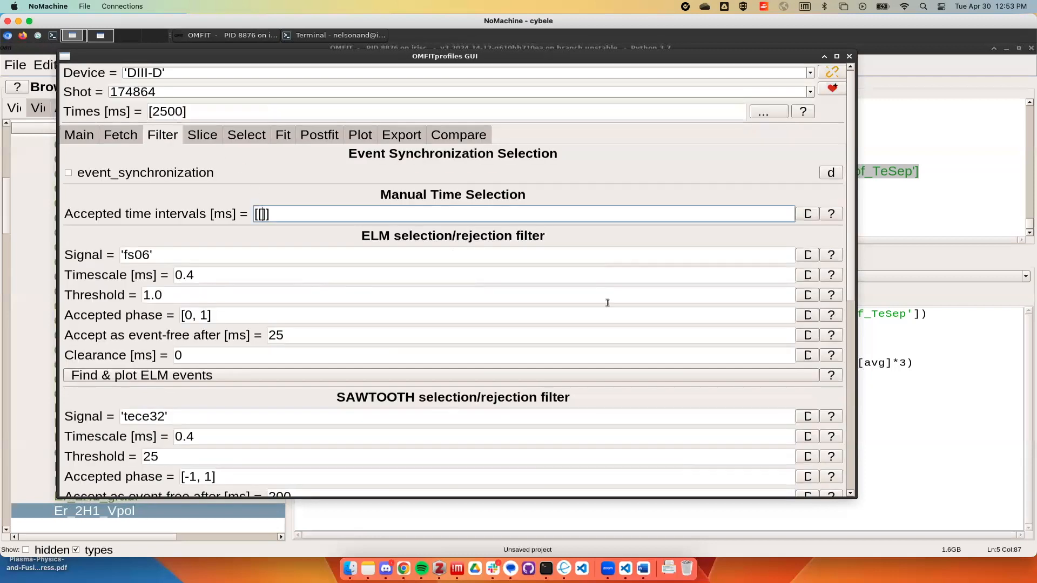
{"action": "type", "text": "200"}
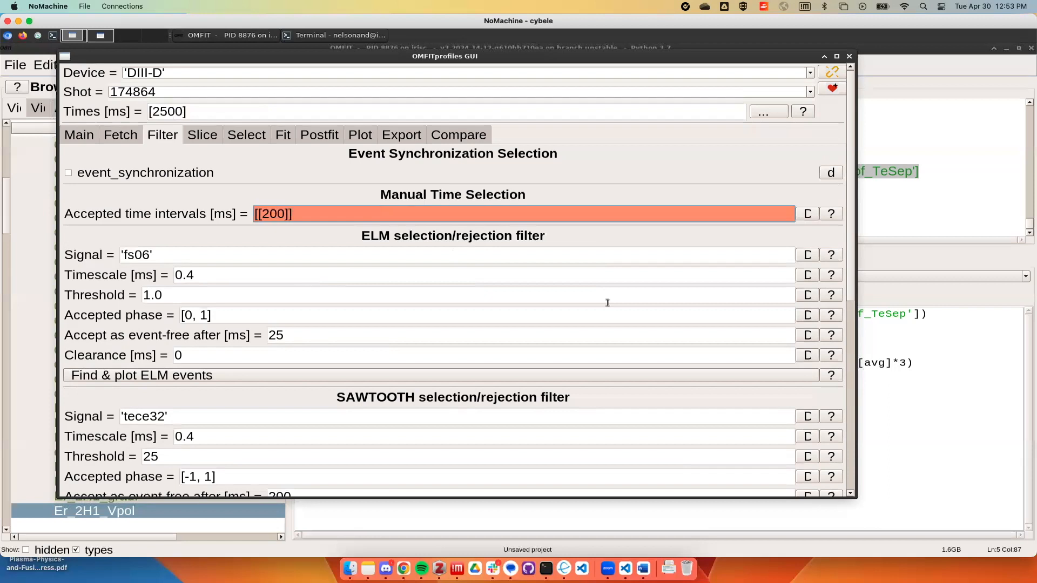
{"action": "type", "text": "0, 4000"}
{"action": "key", "text": "Return"}
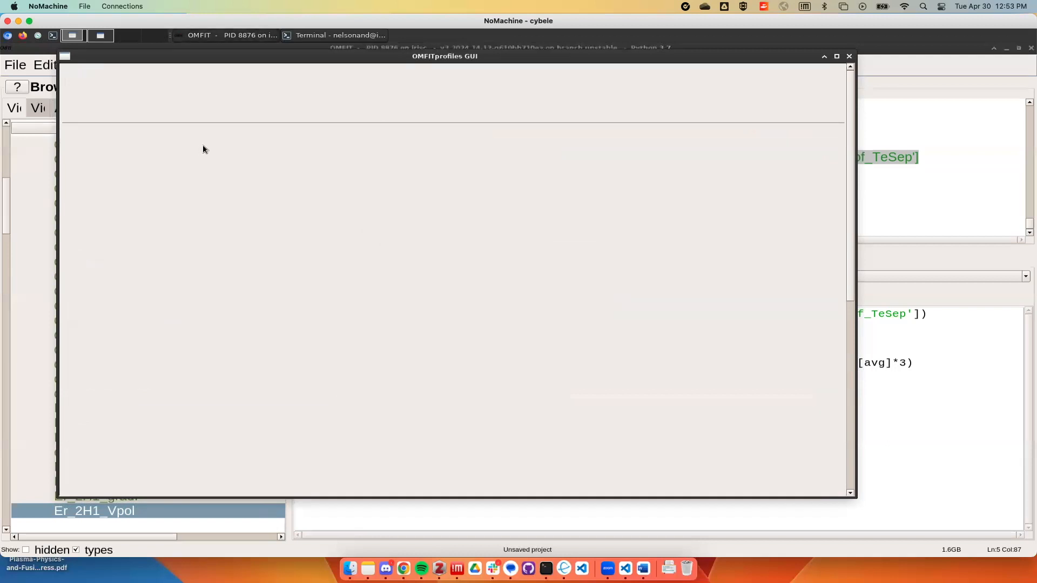
Set the Slice window function to boxcar and the time averaging to 2000 ms
{"action": "left_click", "coordinate": [204, 140]}
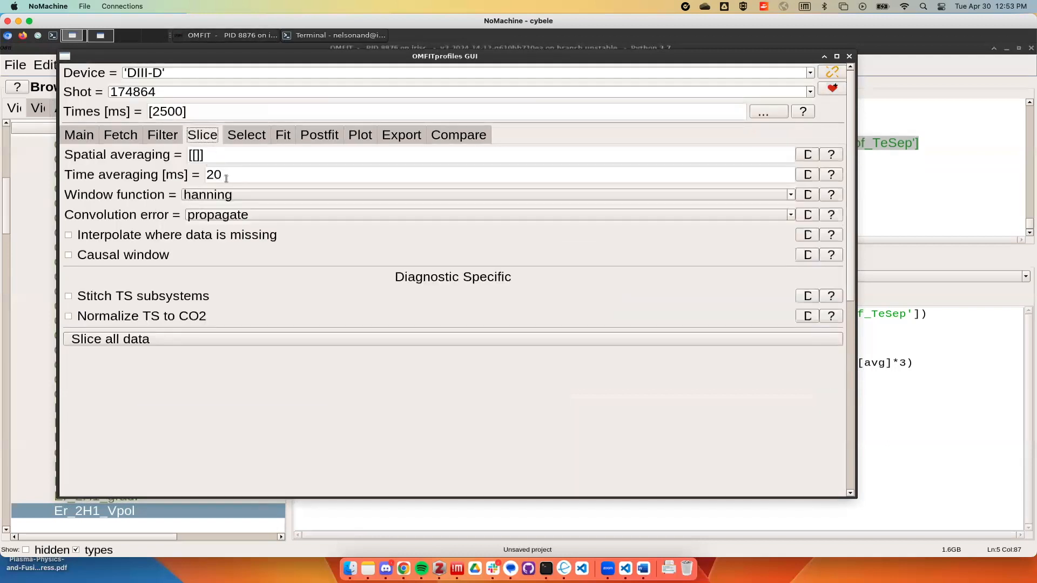
{"action": "left_click", "coordinate": [220, 193]}
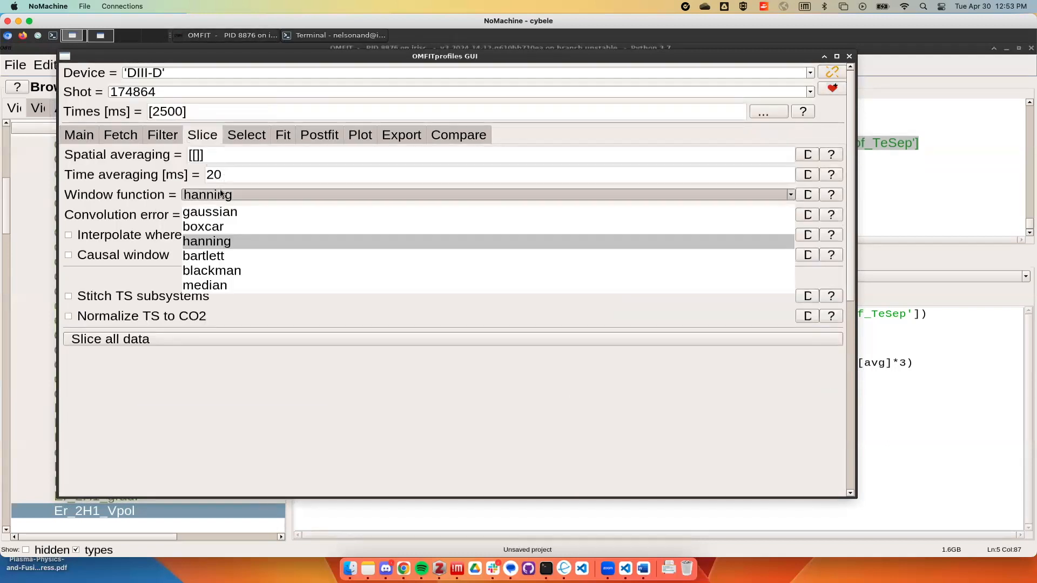
{"action": "left_click", "coordinate": [219, 225]}
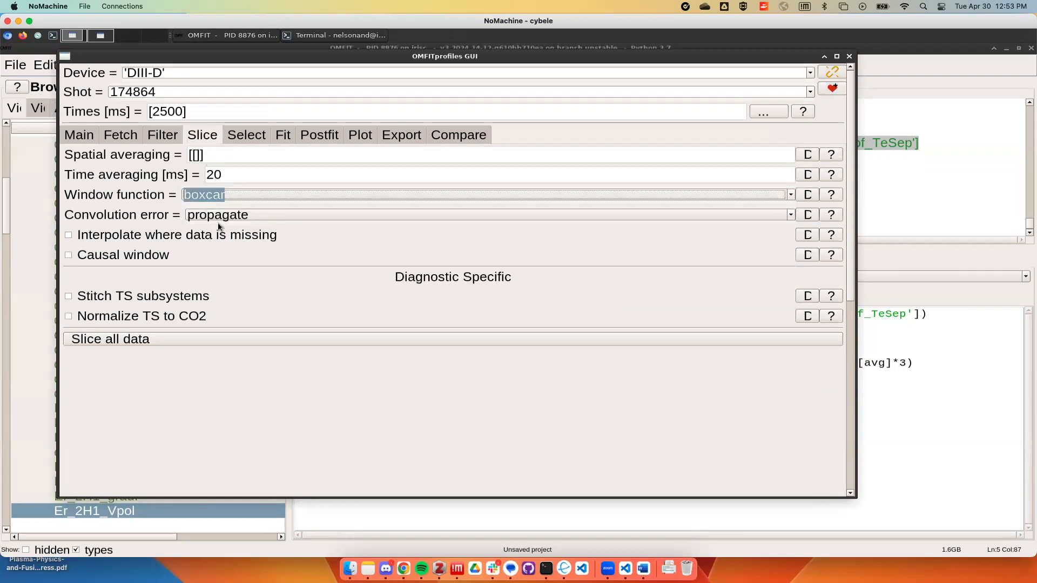
{"action": "left_click", "coordinate": [235, 183]}
{"action": "type", "text": "00"}
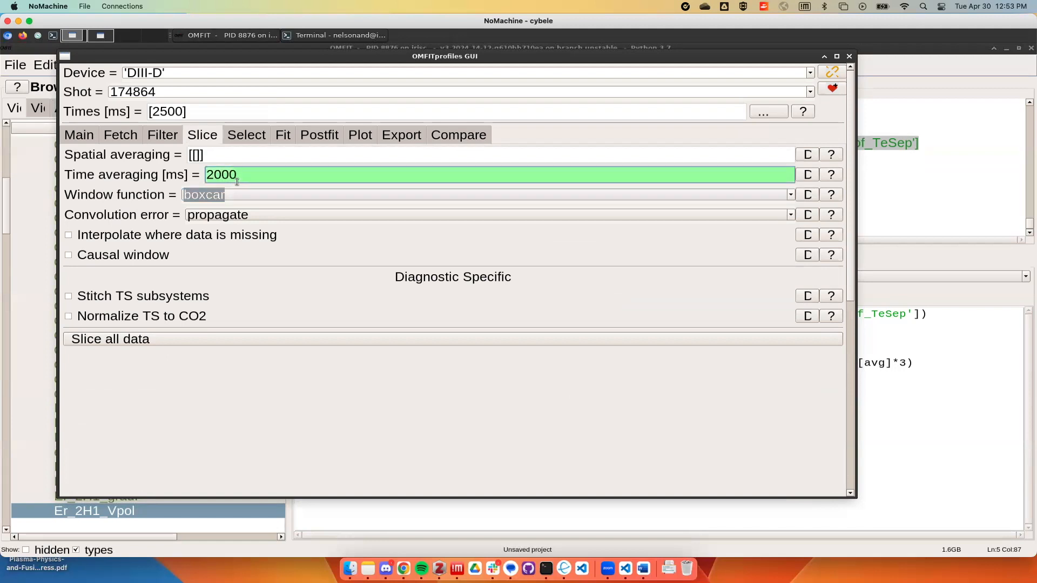
{"action": "key", "text": "Return"}
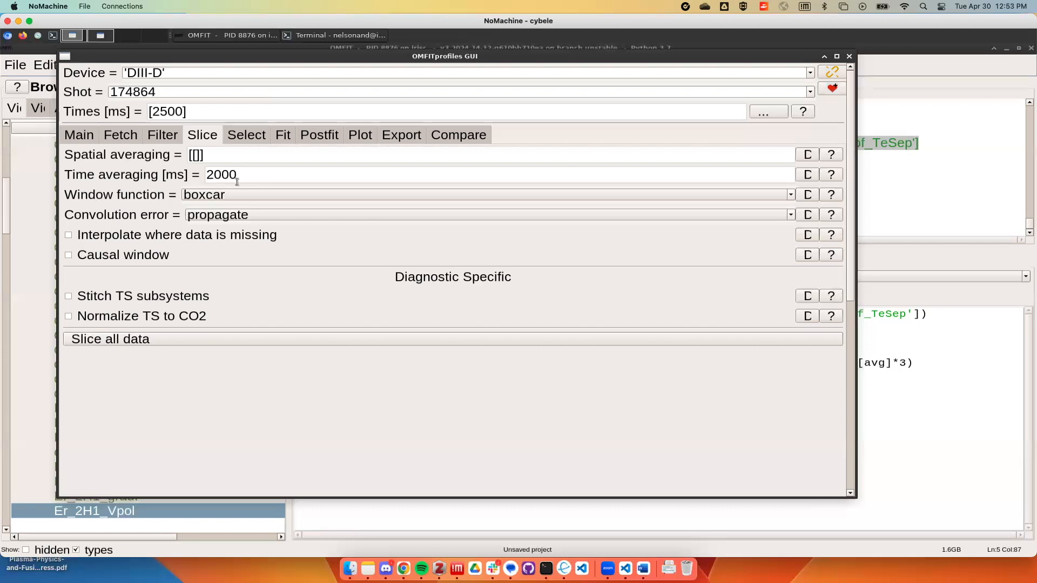
Set the accepted phase of the ELM selection/rejection filter to [0.8, 0.99]
{"action": "left_click", "coordinate": [174, 134]}
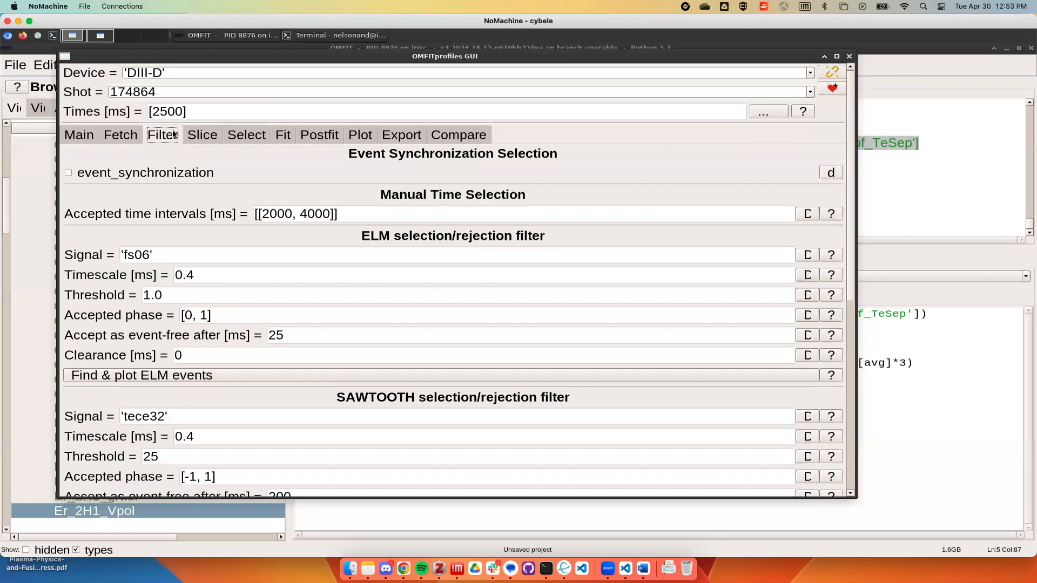
{"action": "left_click", "coordinate": [193, 318]}
{"action": "type", "text": "."}
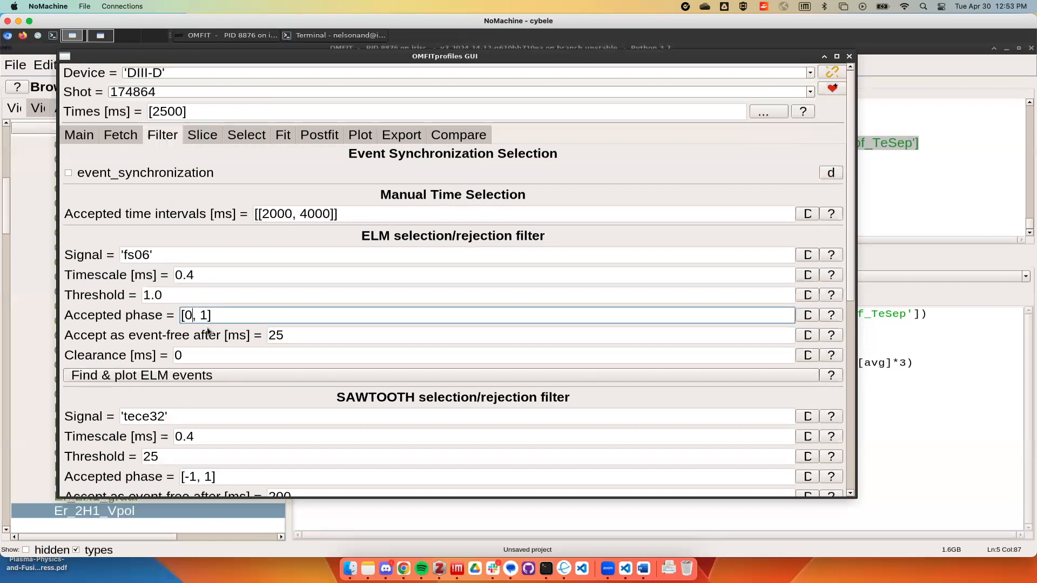
{"action": "type", "text": "8"}
{"action": "key", "text": "Return"}
{"action": "key", "text": "BackSpace"}
{"action": "type", "text": "0.99"}
{"action": "key", "text": "Return"}
{"action": "scroll", "coordinate": [134, 312], "scroll_direction": "down", "scroll_amount": 3}
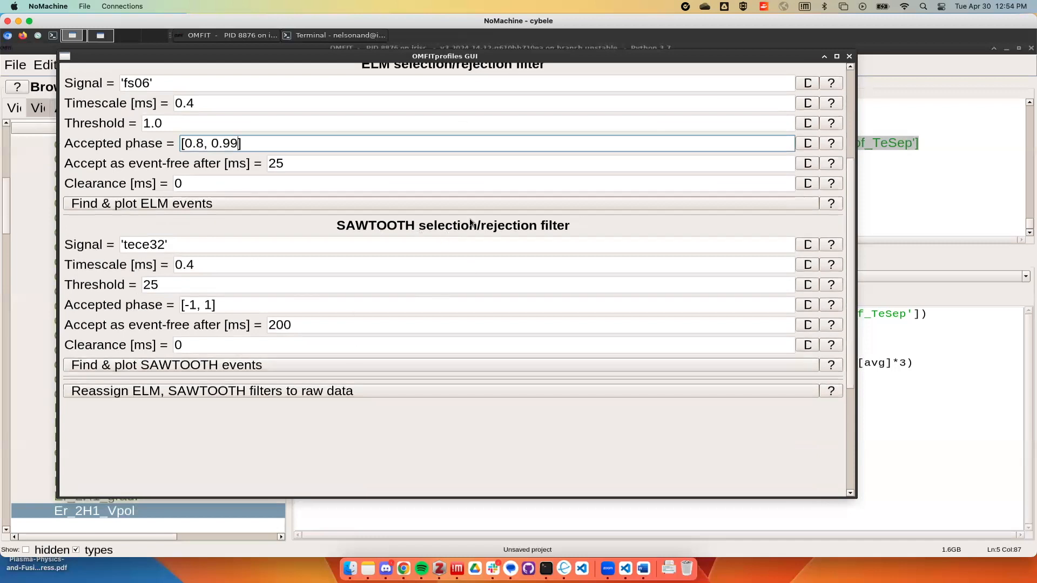
{"action": "scroll", "coordinate": [440, 232], "scroll_direction": "up", "scroll_amount": 3}
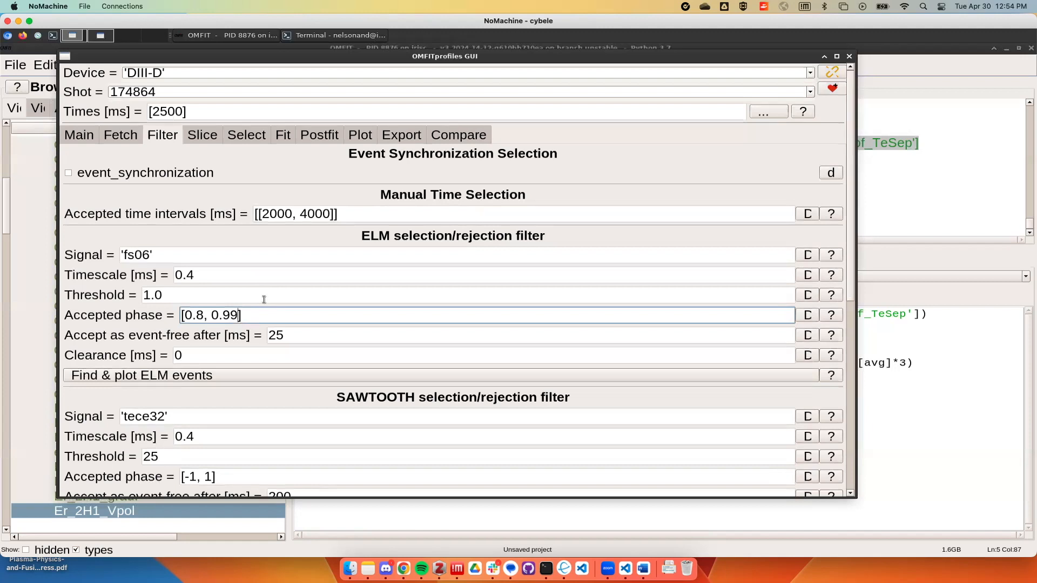
Enable event synchronization in the Filter settings and choose MANUAL as its event type
{"action": "left_click", "coordinate": [79, 177]}
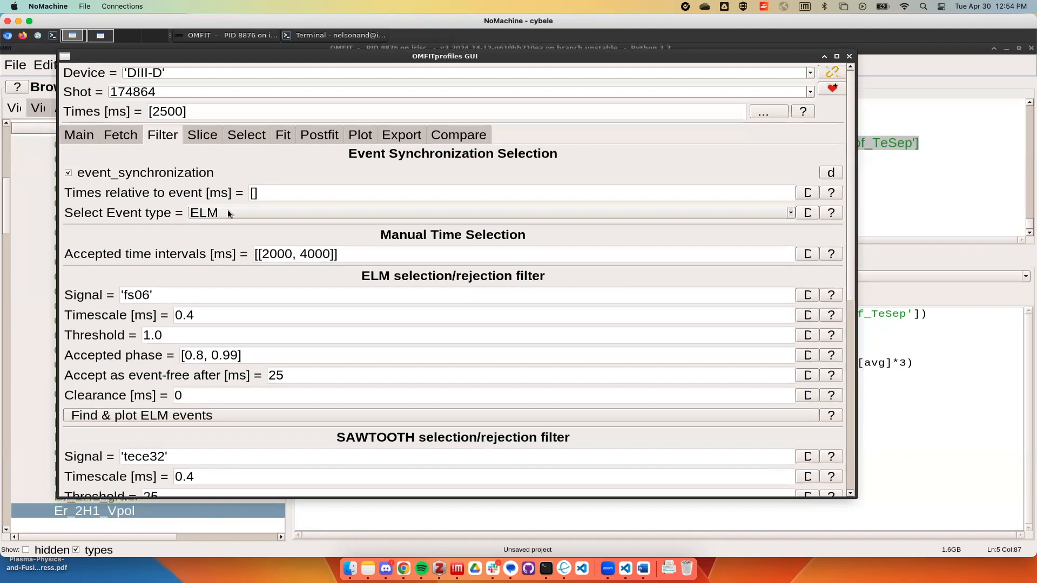
{"action": "left_click", "coordinate": [228, 213]}
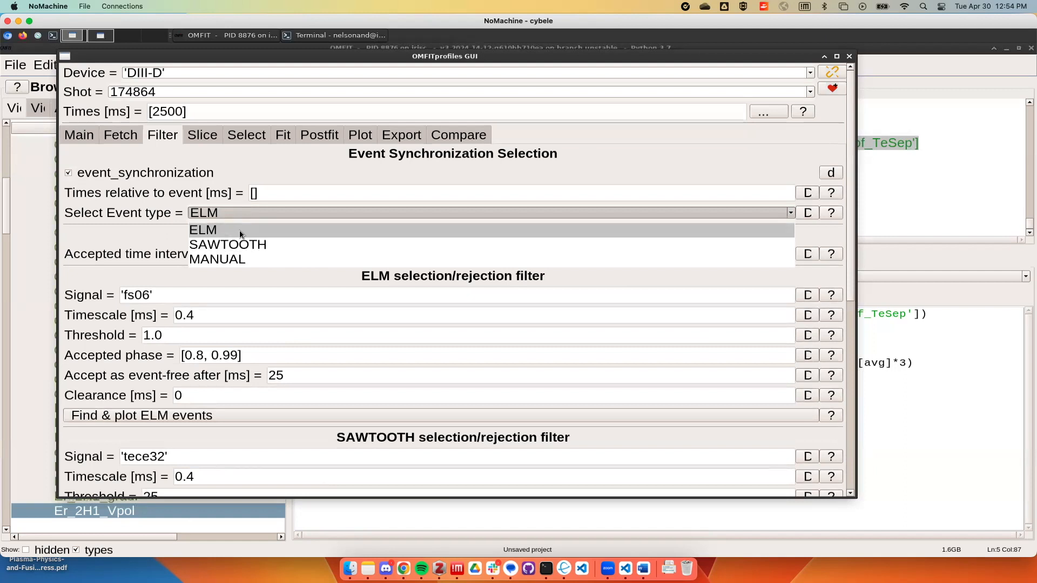
{"action": "left_click", "coordinate": [233, 259]}
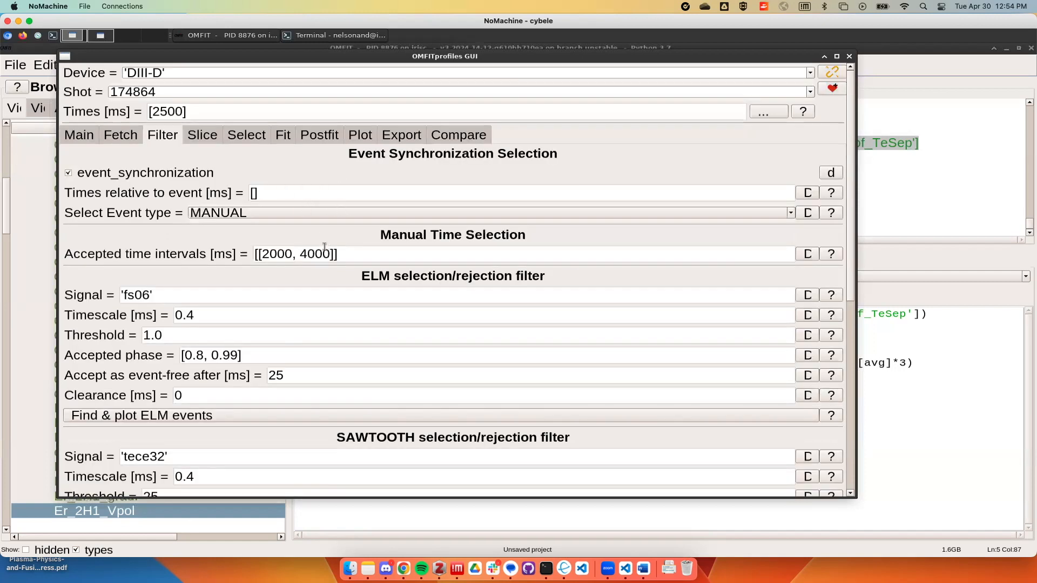
{"action": "left_click_drag", "start_coordinate": [335, 255], "coordinate": [257, 253]}
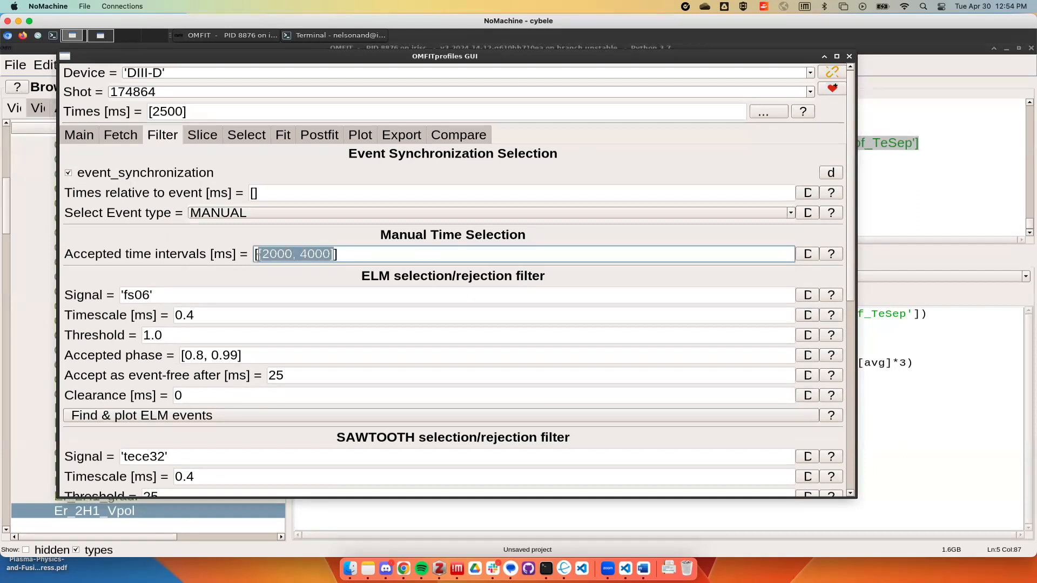
Set the event synchronization's times relative to event to [500, 2000, 2500, 4000] ms
{"action": "left_click", "coordinate": [253, 193]}
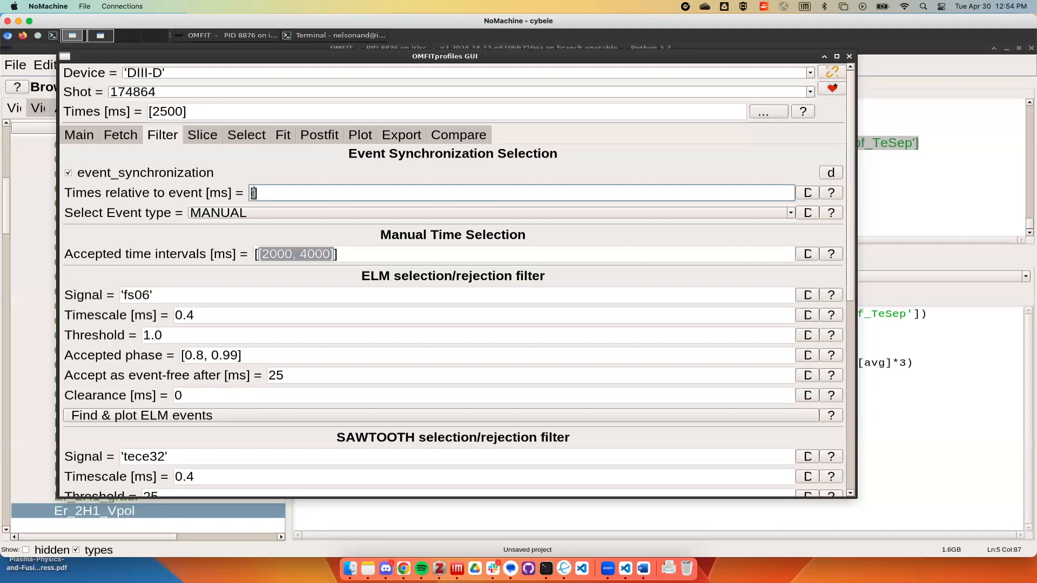
{"action": "type", "text": "500, 2000, 0"}
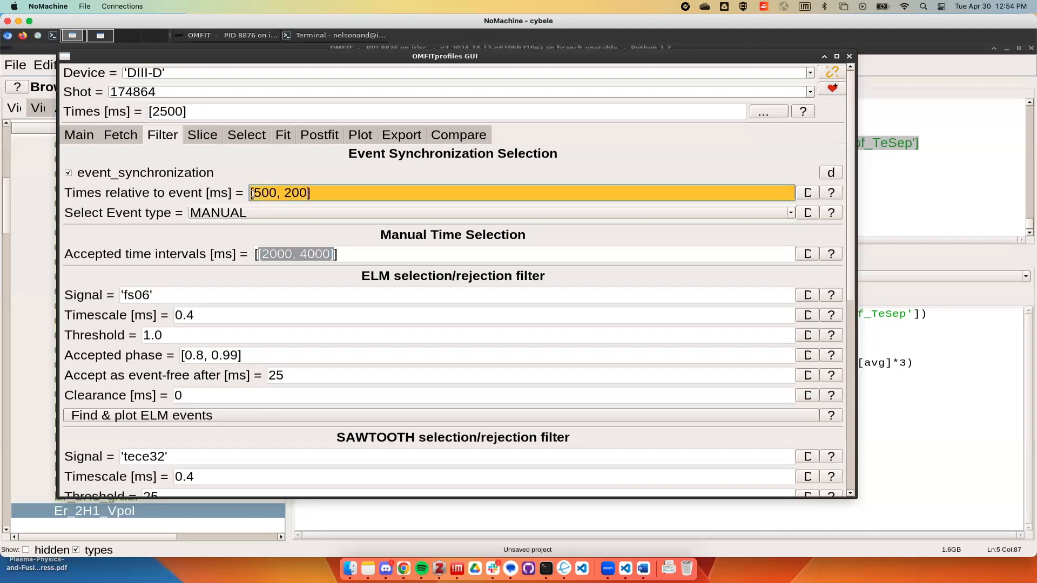
{"action": "type", "text": "5000"}
{"action": "key", "text": "BackSpace"}
{"action": "key", "text": "BackSpace"}
{"action": "key", "text": "BackSpace"}
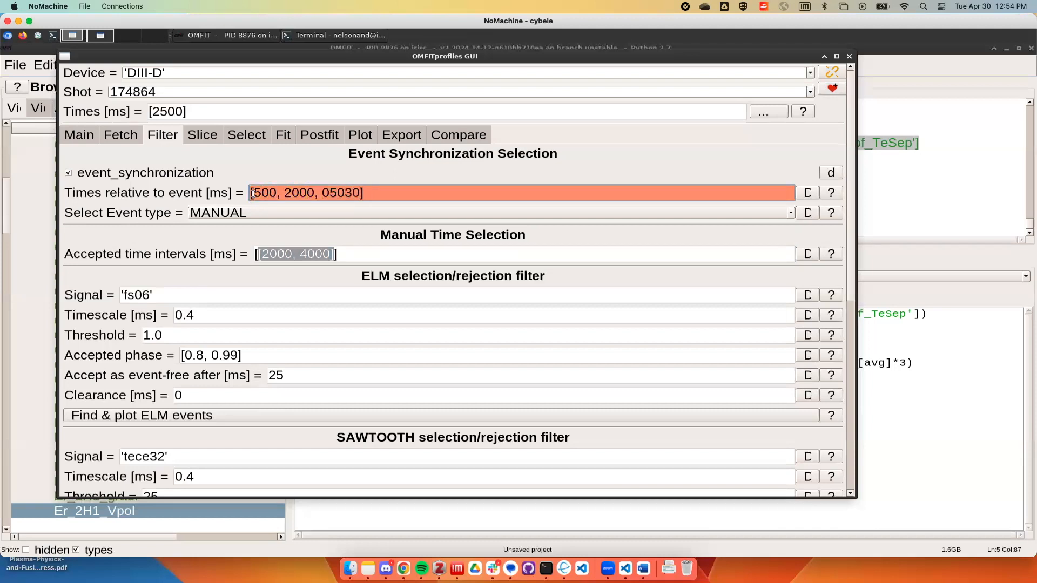
{"action": "key", "text": "BackSpace"}
{"action": "key", "text": "BackSpace"}
{"action": "type", "text": "2000, 400"}
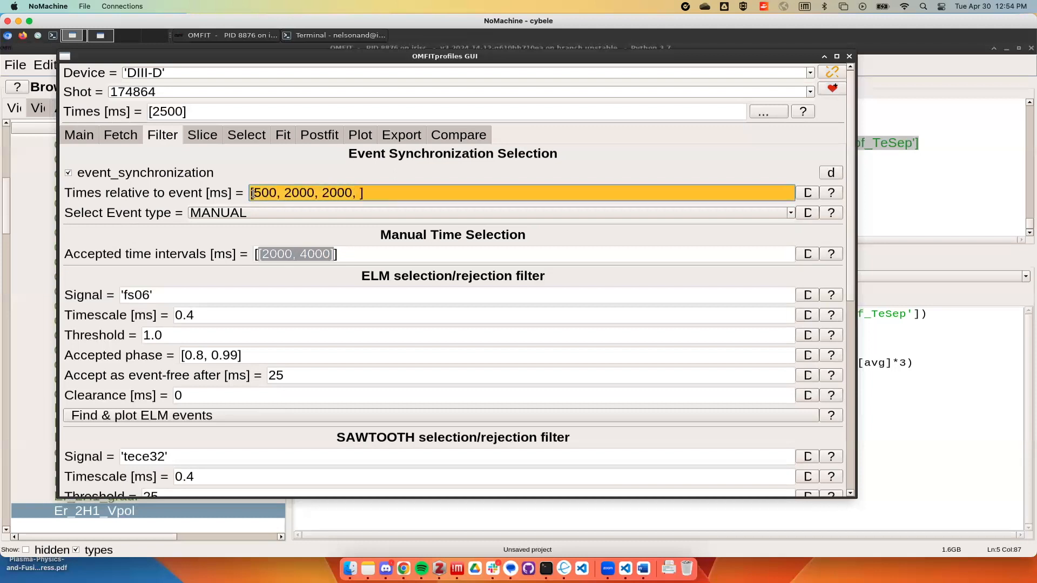
{"action": "type", "text": "0"}
{"action": "left_click", "coordinate": [334, 195]}
{"action": "key", "text": "BackSpace"}
{"action": "key", "text": "Return"}
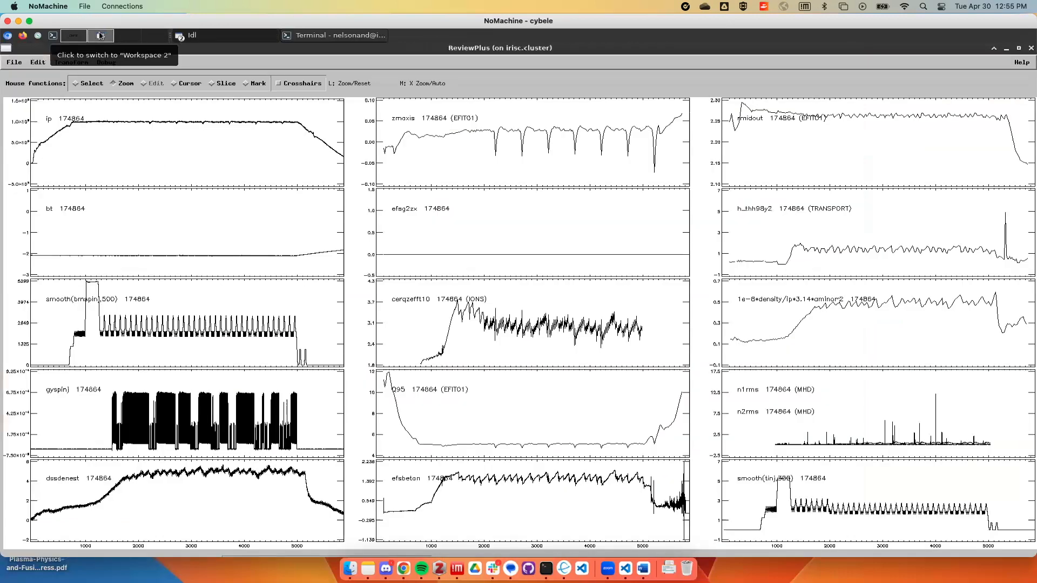
Inspect the enlarged zmaxis trace of shot 174864 in ReviewPlus with crosshairs, comparing it with the accepted time intervals in OMFIT
{"action": "left_click", "coordinate": [370, 133]}
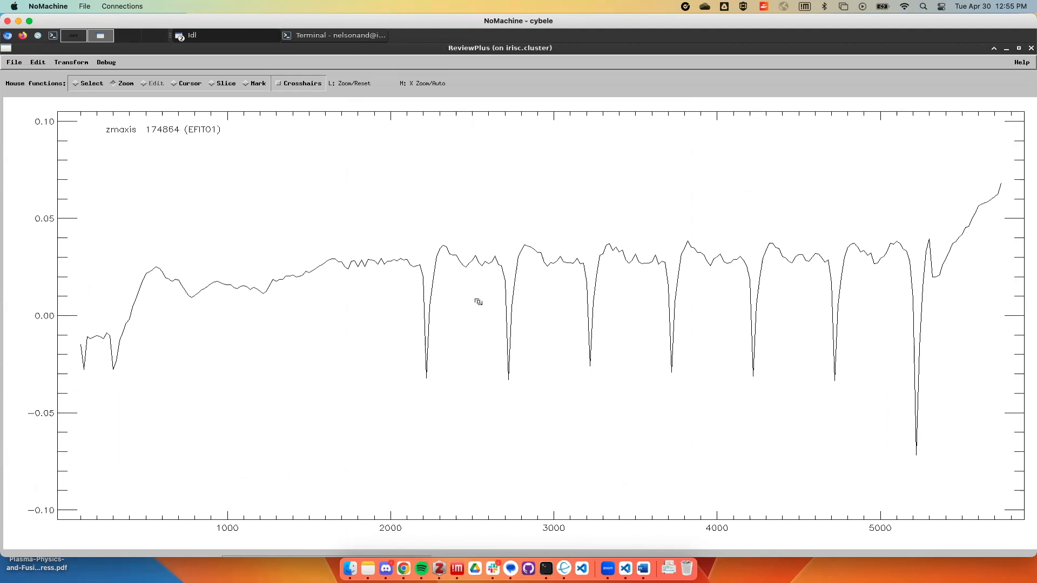
{"action": "left_click", "coordinate": [75, 37]}
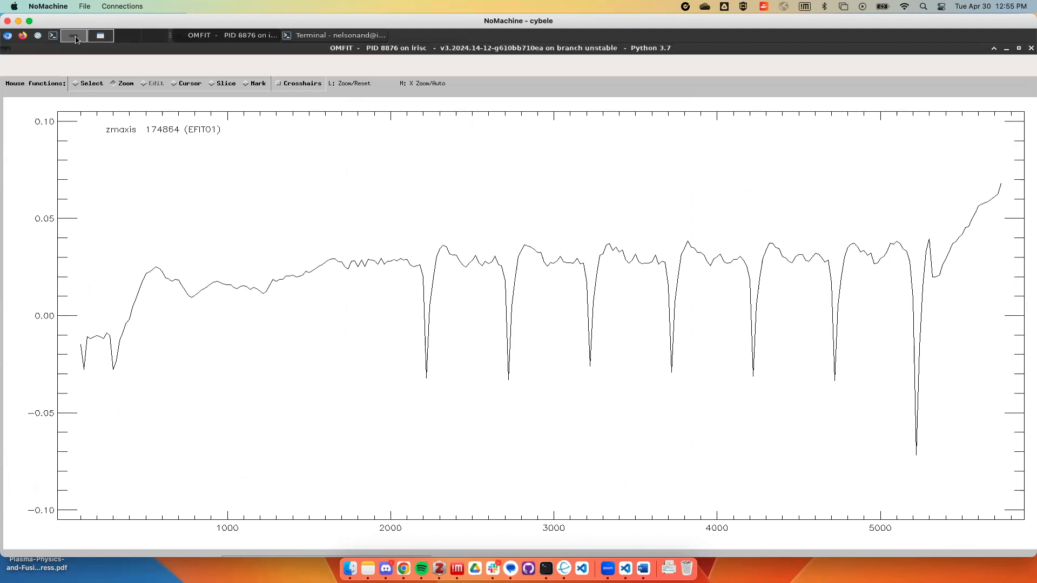
{"action": "left_click_drag", "start_coordinate": [349, 256], "coordinate": [172, 257]}
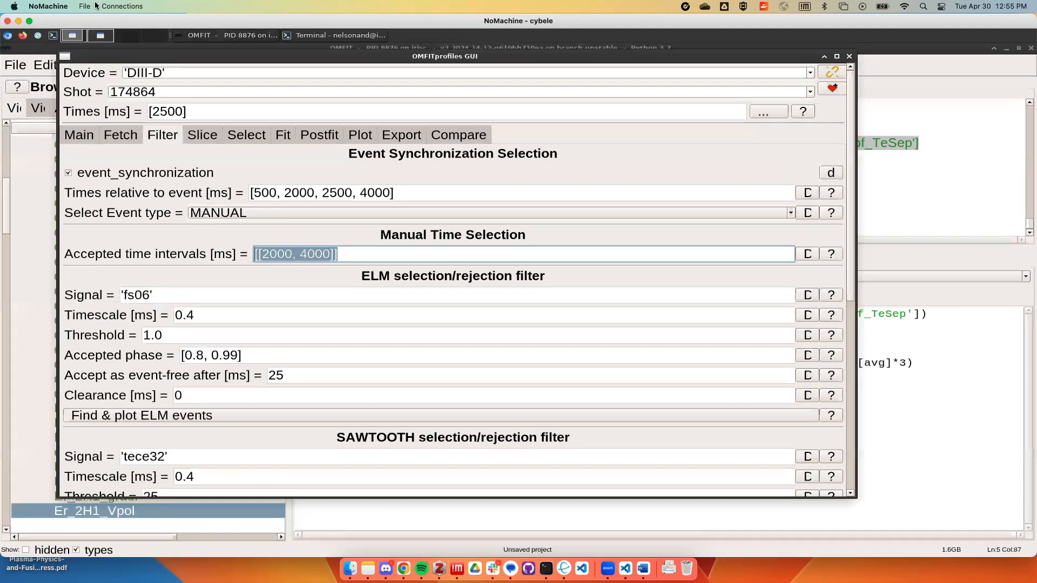
{"action": "left_click", "coordinate": [104, 37]}
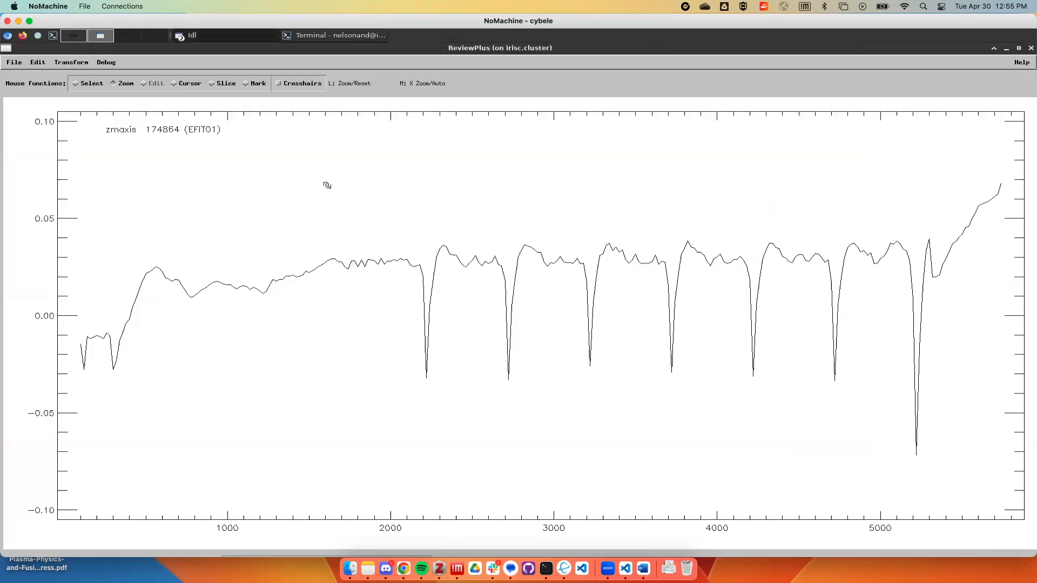
{"action": "left_click", "coordinate": [284, 83]}
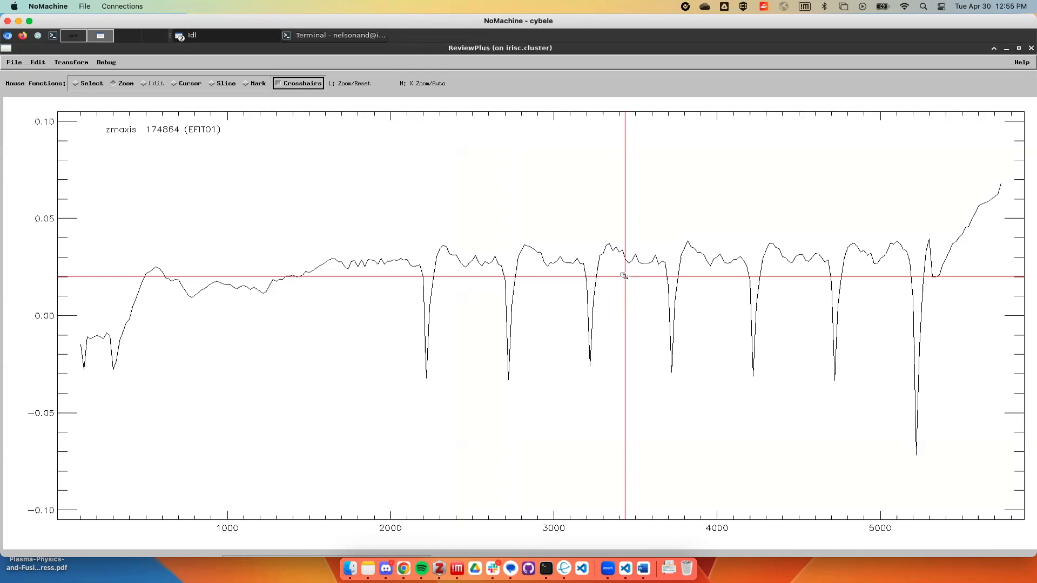
{"action": "left_click", "coordinate": [72, 37]}
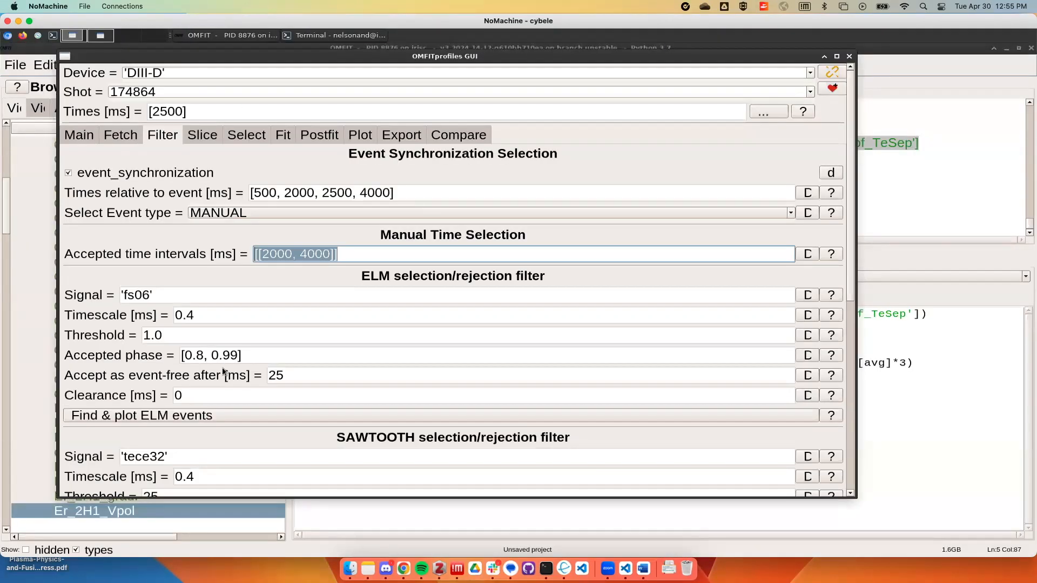
Review the Filter and Slice settings and read the help for spatial averaging
{"action": "scroll", "coordinate": [222, 370], "scroll_direction": "down", "scroll_amount": 5}
{"action": "scroll", "coordinate": [223, 370], "scroll_direction": "up", "scroll_amount": 5}
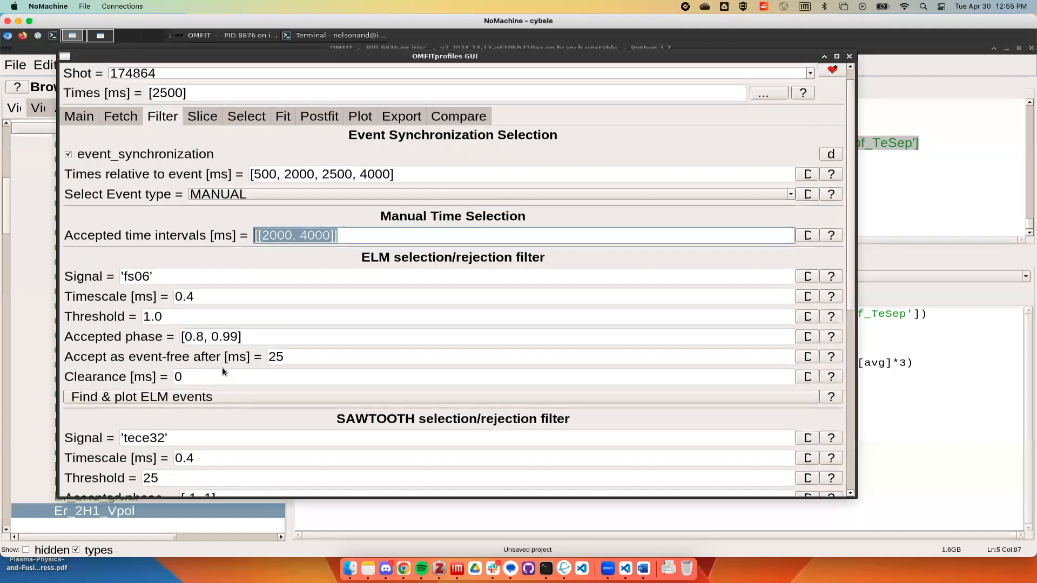
{"action": "scroll", "coordinate": [222, 367], "scroll_direction": "up", "scroll_amount": 1}
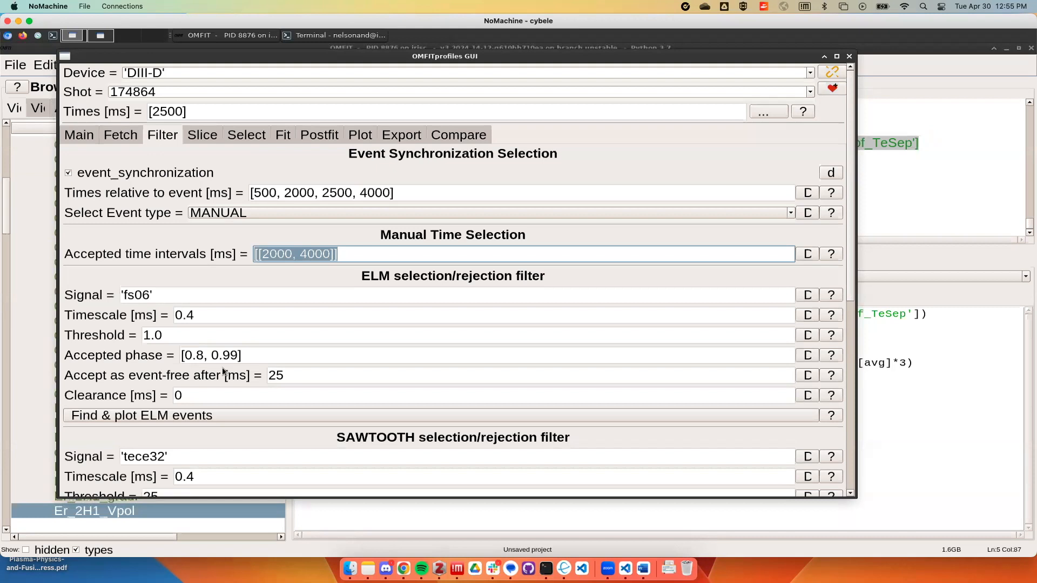
{"action": "left_click", "coordinate": [204, 135]}
{"action": "left_click", "coordinate": [243, 139]}
{"action": "left_click", "coordinate": [203, 135]}
{"action": "left_click", "coordinate": [120, 135]}
{"action": "left_click", "coordinate": [190, 135]}
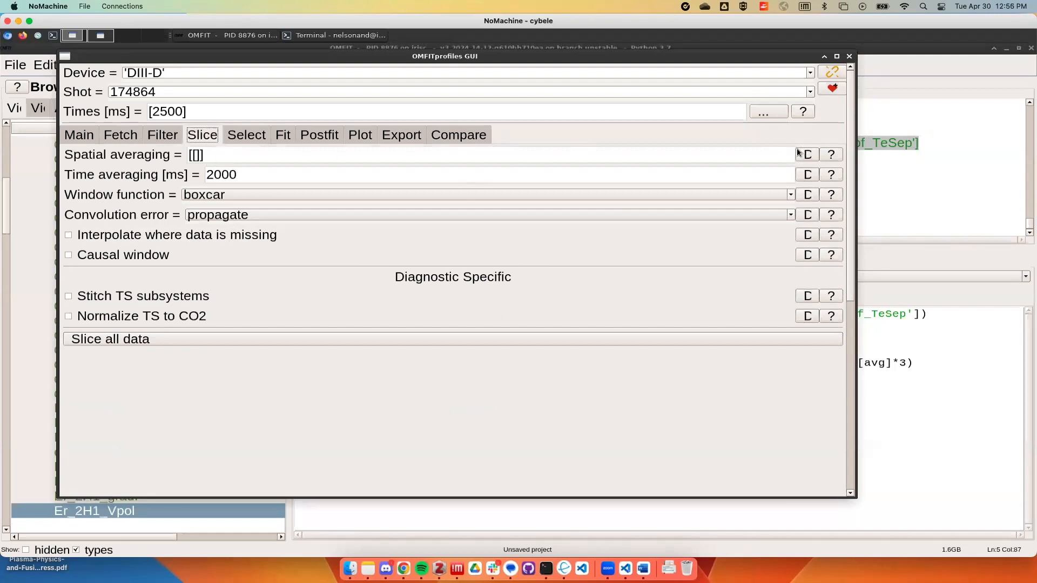
{"action": "left_click", "coordinate": [835, 157]}
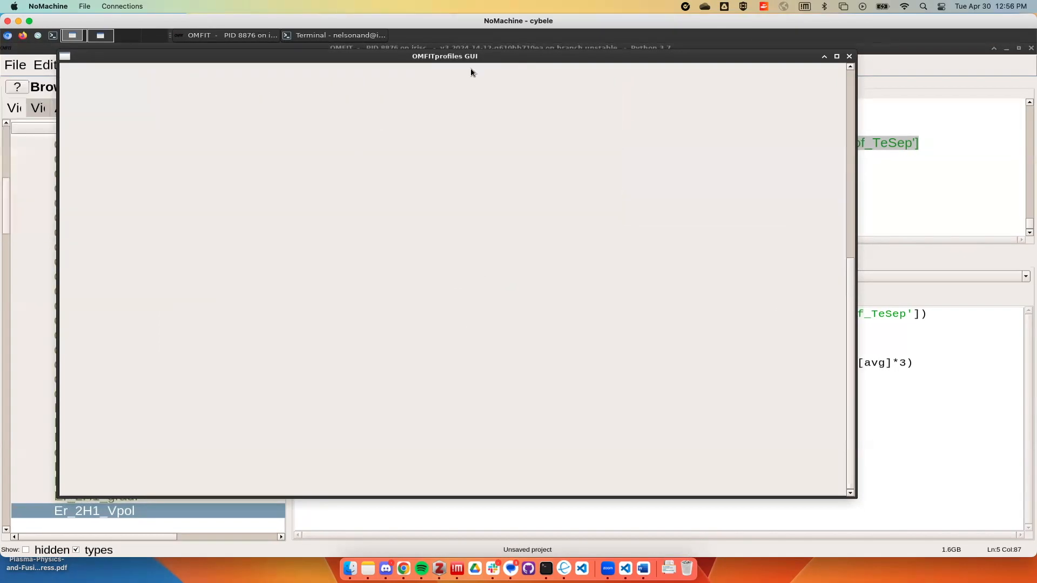
Close the OMFITprofiles GUI and reopen it from the OMFITprofiles module in the project tree
{"action": "left_click", "coordinate": [849, 56]}
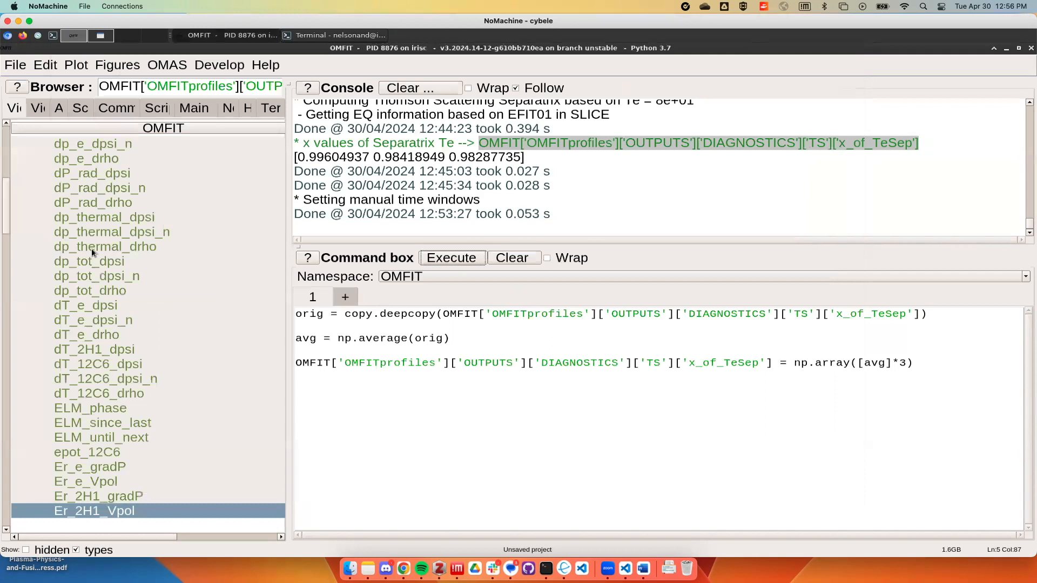
{"action": "left_click", "coordinate": [69, 144]}
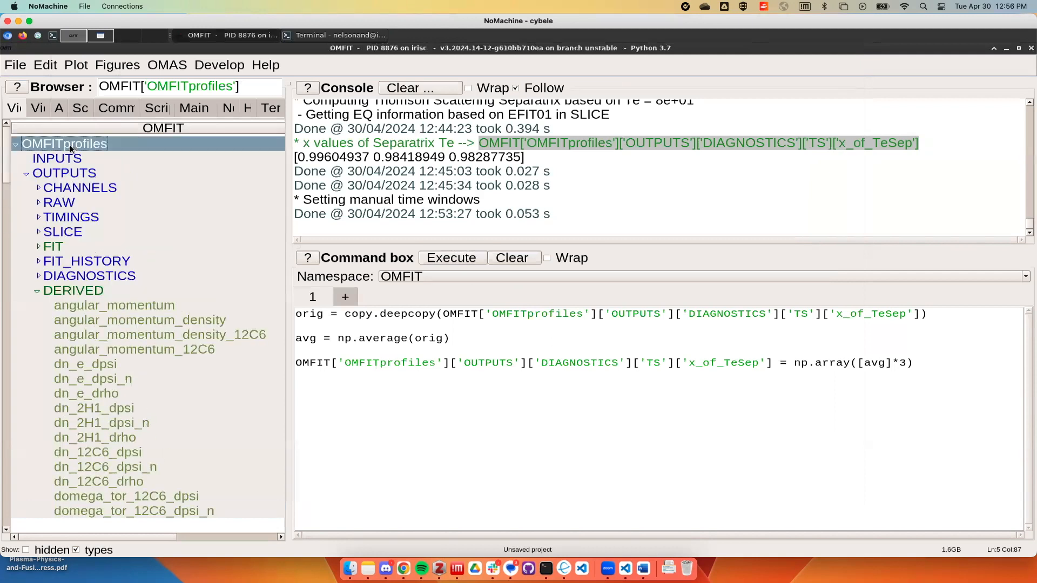
{"action": "double_click", "coordinate": [70, 144]}
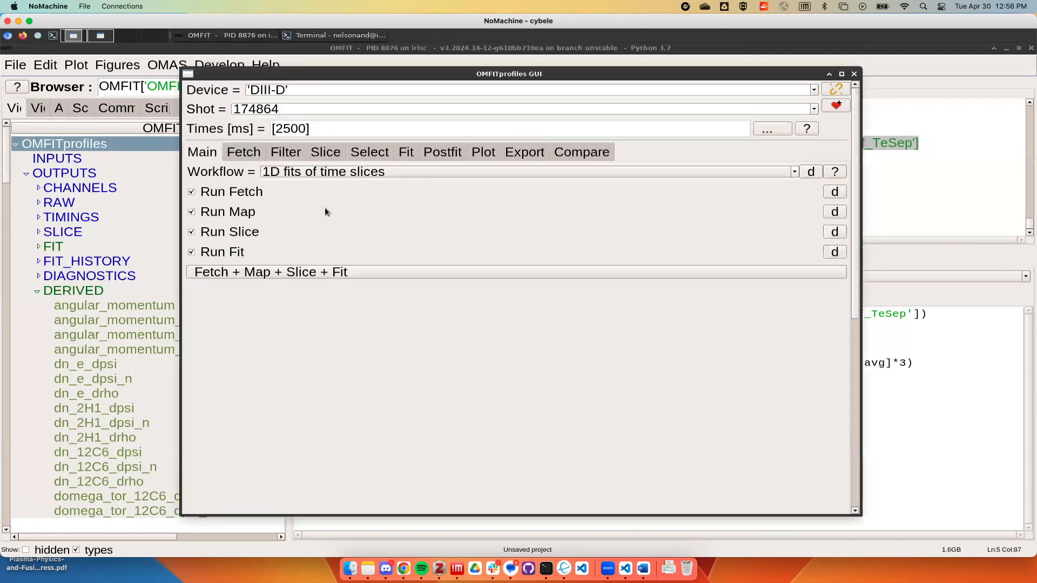
Check the convolution error options in the Slice settings, keeping propagate
{"action": "left_click", "coordinate": [326, 154]}
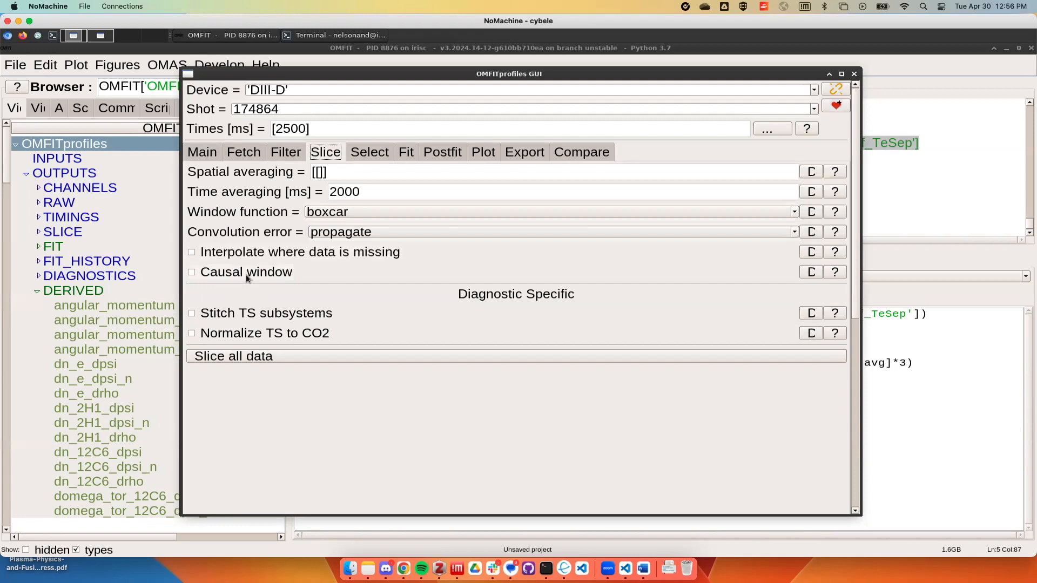
{"action": "left_click", "coordinate": [394, 231]}
{"action": "left_click", "coordinate": [419, 166]}
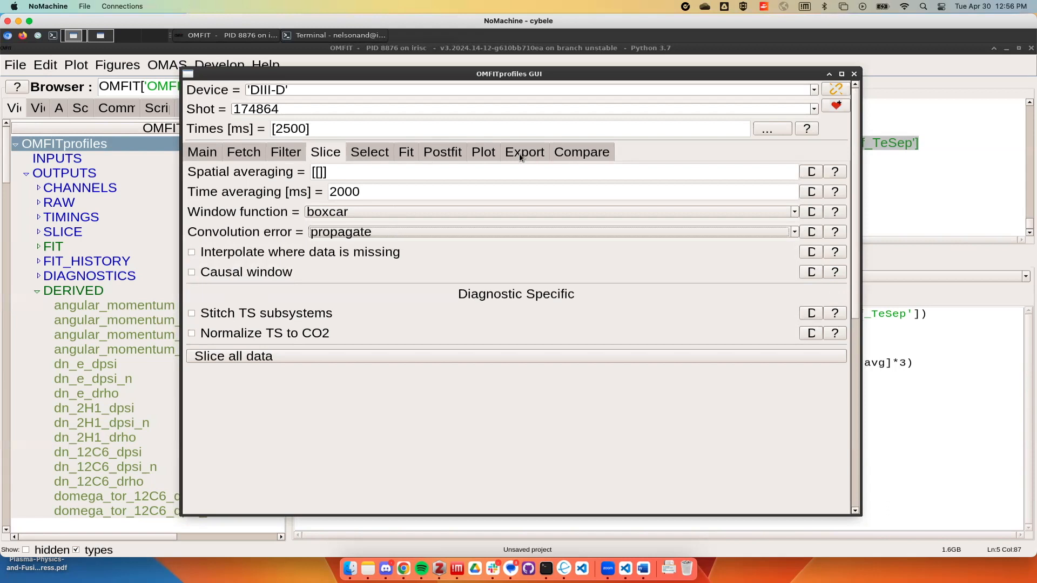
Examine the export options for NetCDF, P-files, MDS+ and Ufiles, and the comparison options for GAprofiles and Osborne profiles
{"action": "left_click", "coordinate": [542, 155]}
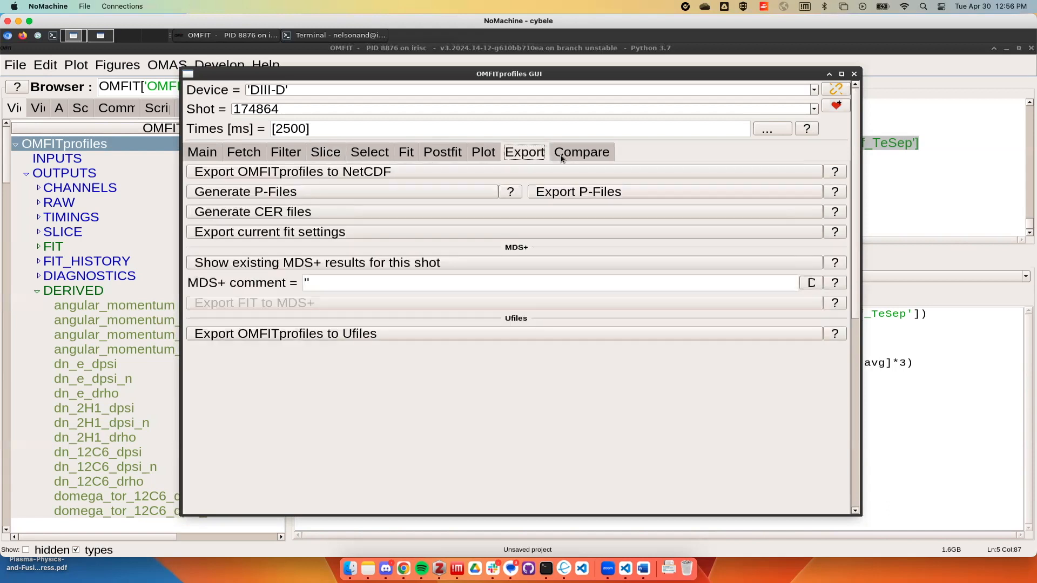
{"action": "left_click", "coordinate": [561, 157]}
{"action": "left_click", "coordinate": [529, 156]}
{"action": "left_click", "coordinate": [260, 189]}
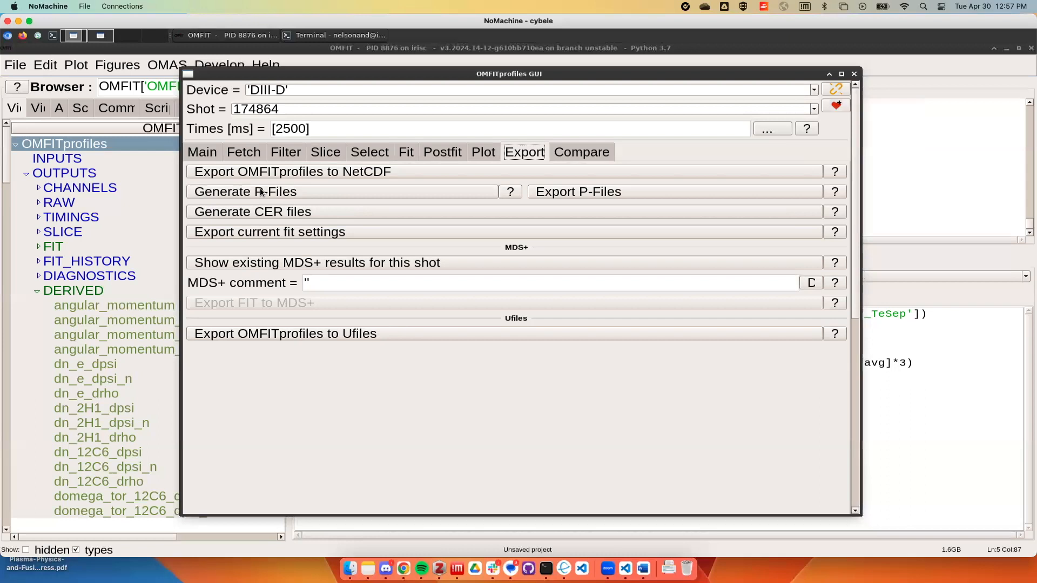
{"action": "left_click", "coordinate": [322, 285]}
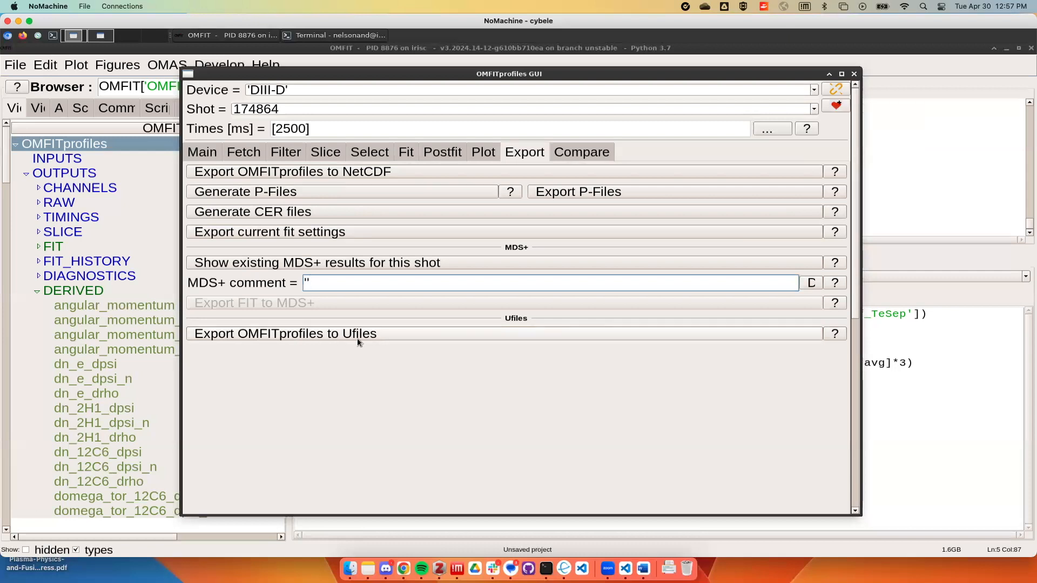
{"action": "left_click", "coordinate": [582, 150]}
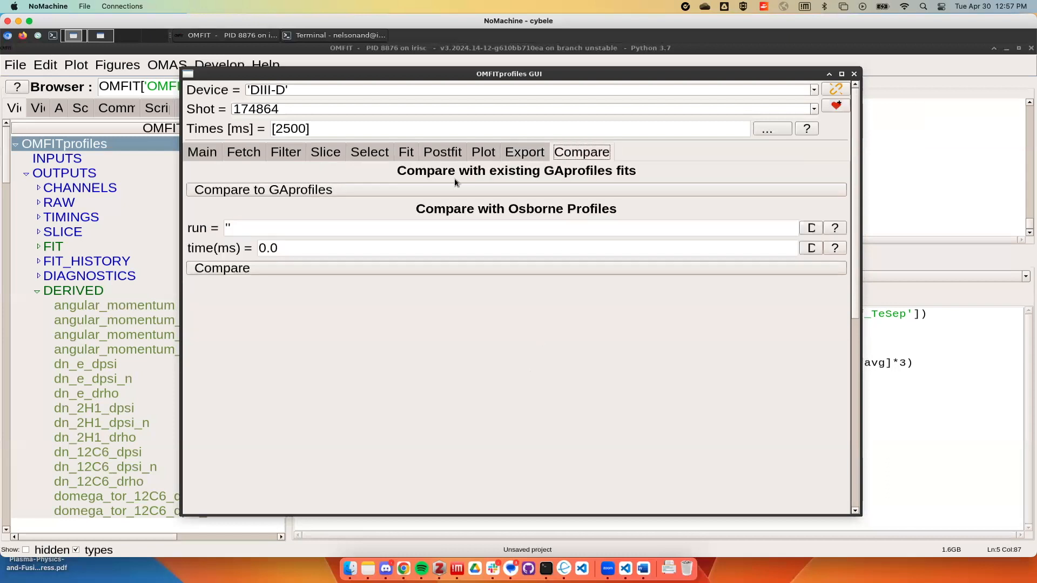